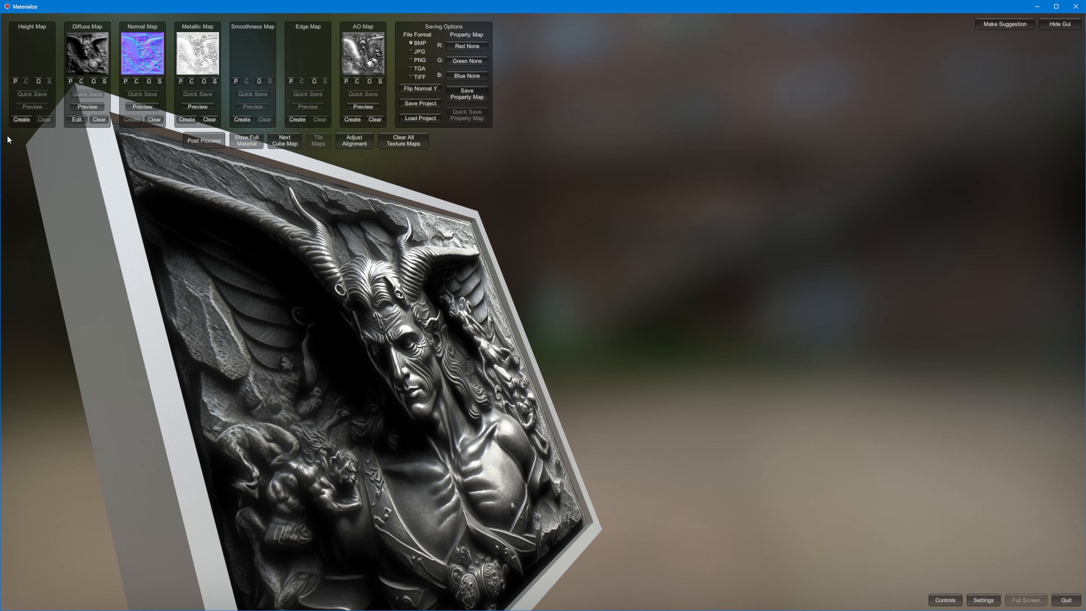
- Apply the Displace preset to the frequency weight equalizer of the height map generated from the diffuse map
mouse_move(51, 207)
left_mouse_down()
mouse_move(57, 240)
mouse_move(38, 204)
left_mouse_up()
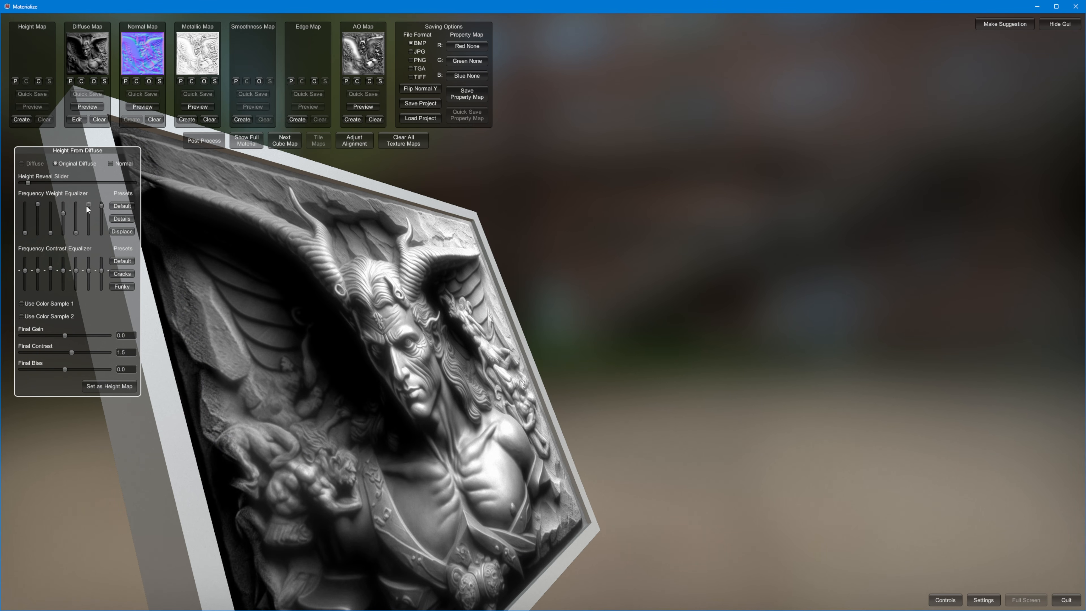
left_click(126, 232)
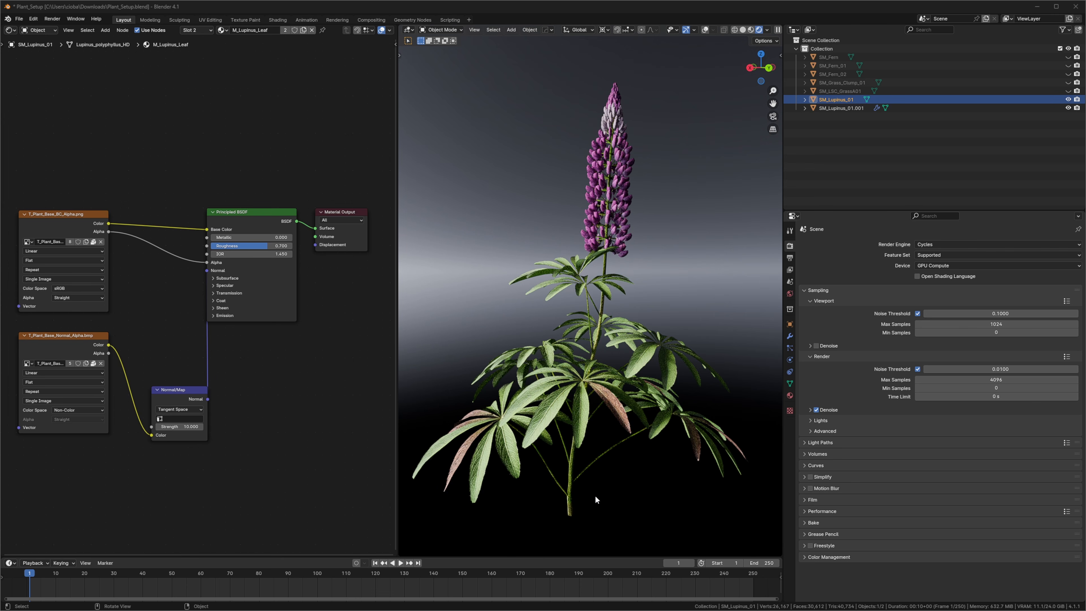
- Examine the lupine plant's leaves and surface detail from several angles and distances
middle_click_drag(489, 331, 649, 360)
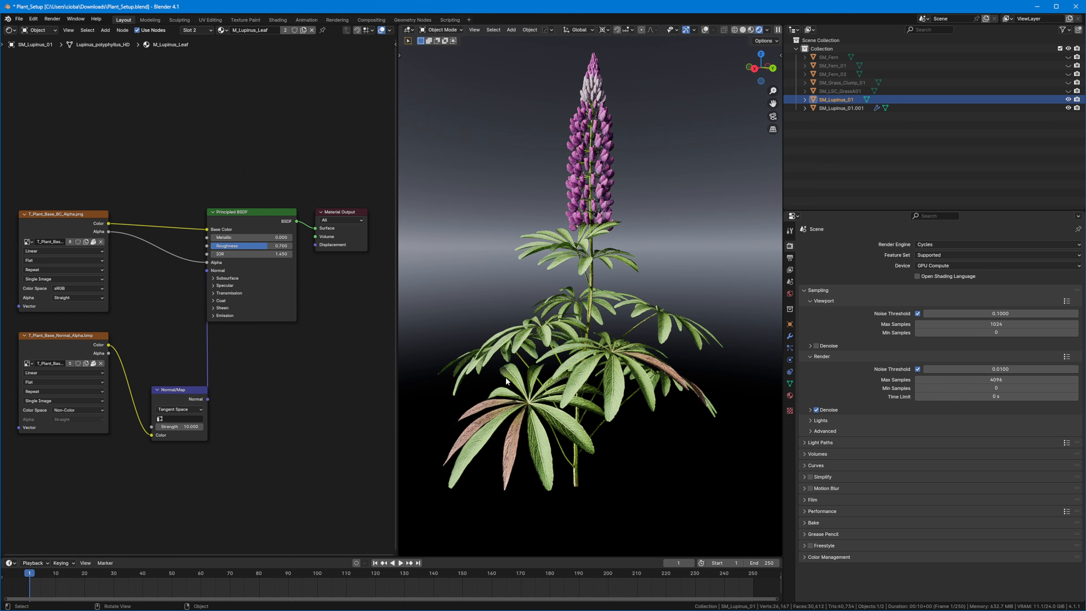
middle_click_drag(502, 388, 590, 413)
scroll(568, 403, "up", 1)
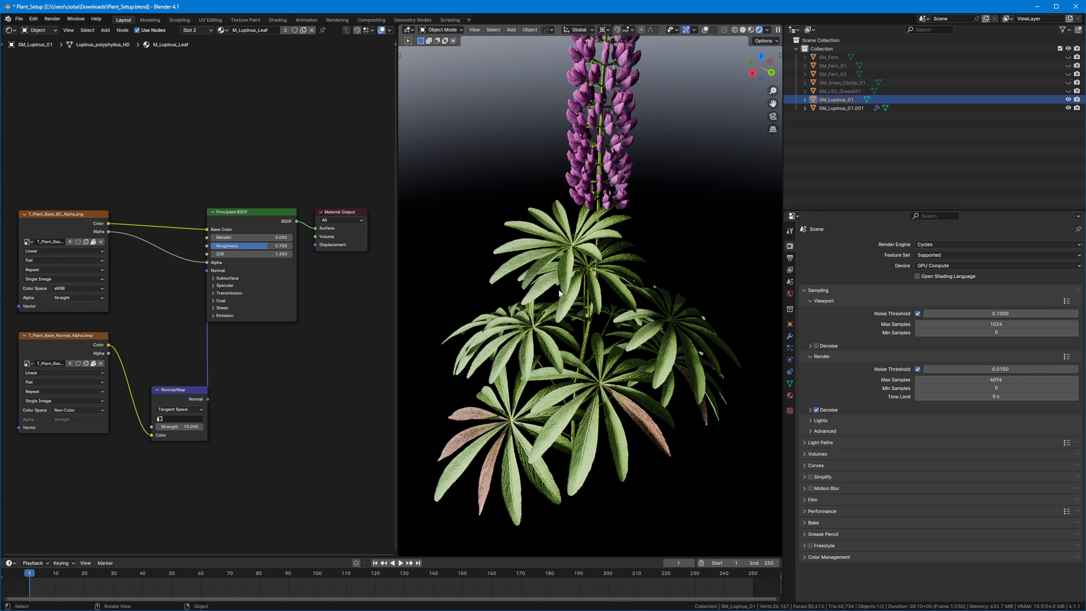
scroll(548, 256, "up", 3)
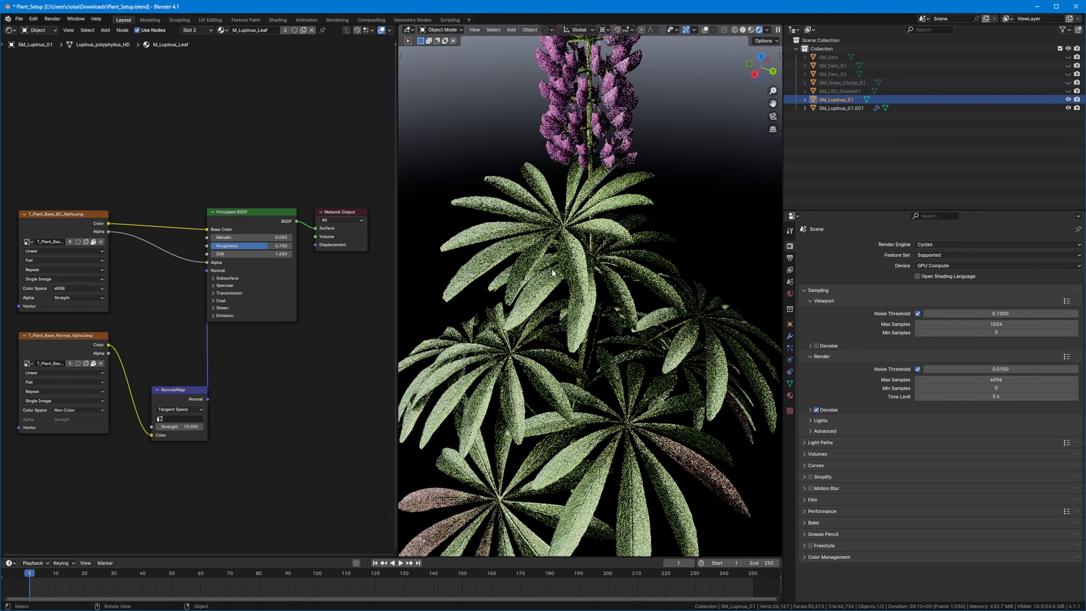
middle_click_drag(548, 256, 475, 299)
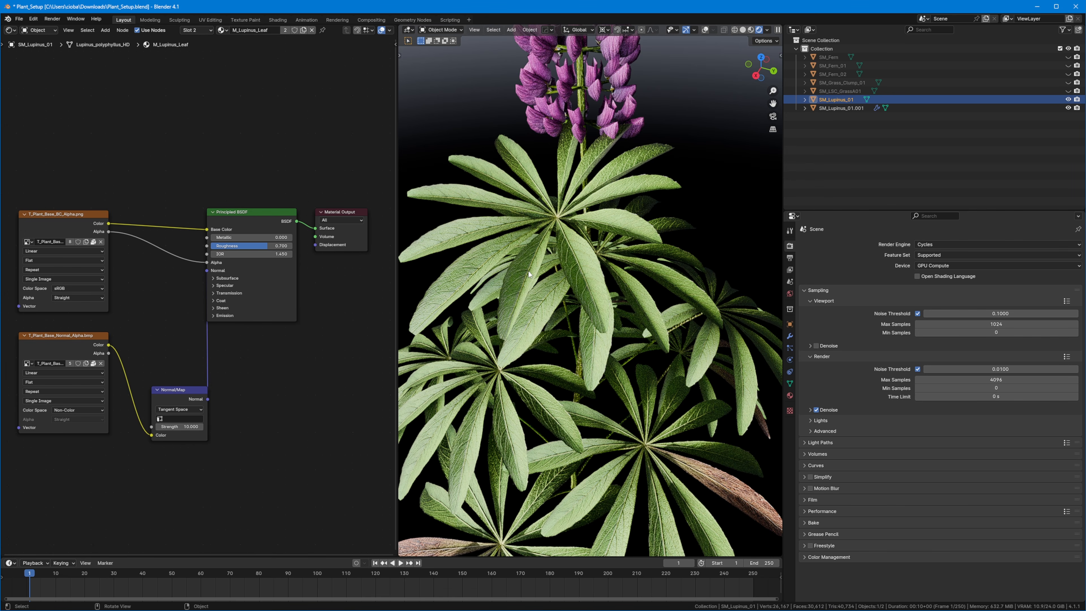
scroll(542, 302, "down", 3)
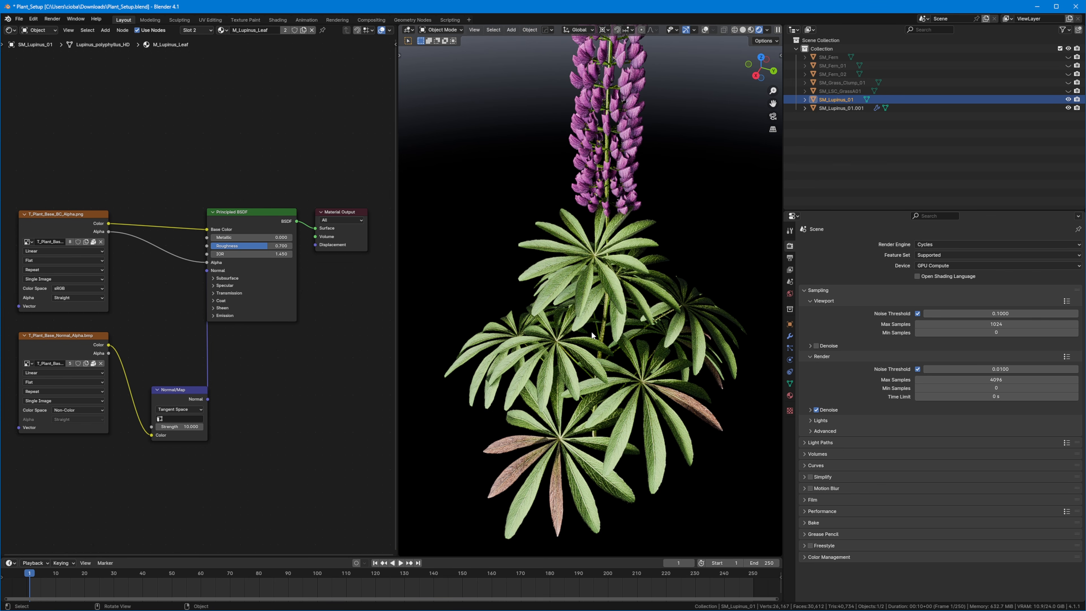
scroll(592, 335, "up", 2)
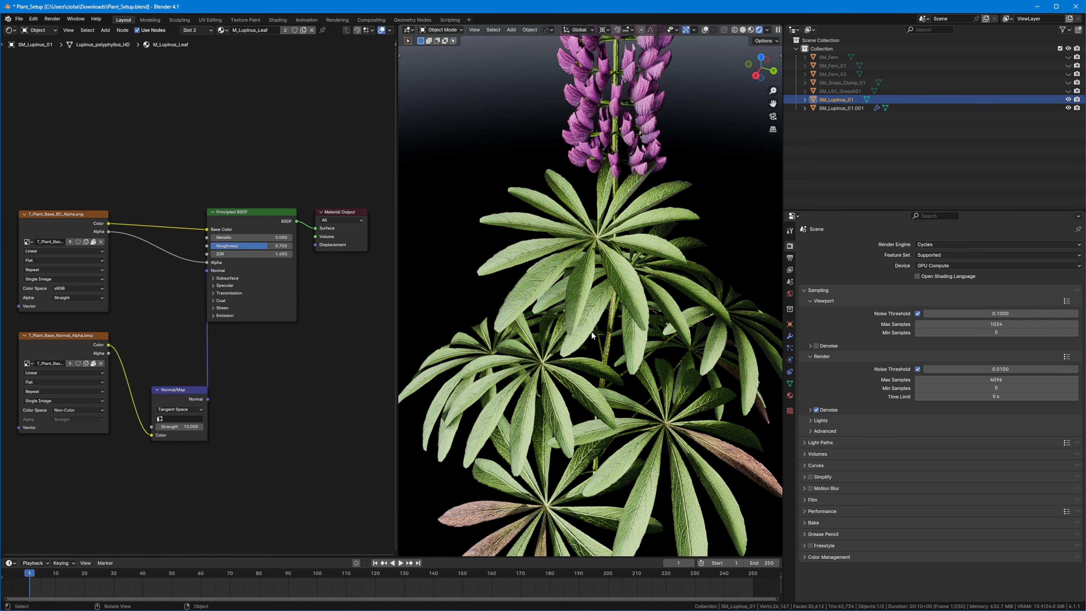
- Disconnect the Normal Map node from the leaf material's Principled BSDF and inspect the leaves without it
left_click_drag(185, 399, 182, 398)
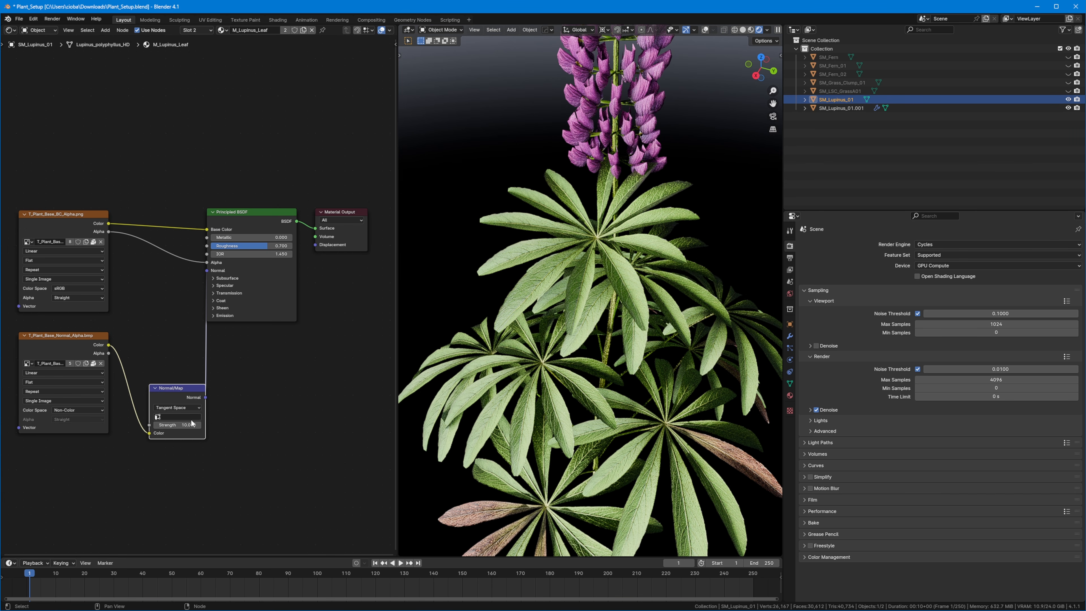
right_click_drag(179, 336, 231, 376, "ctrl")
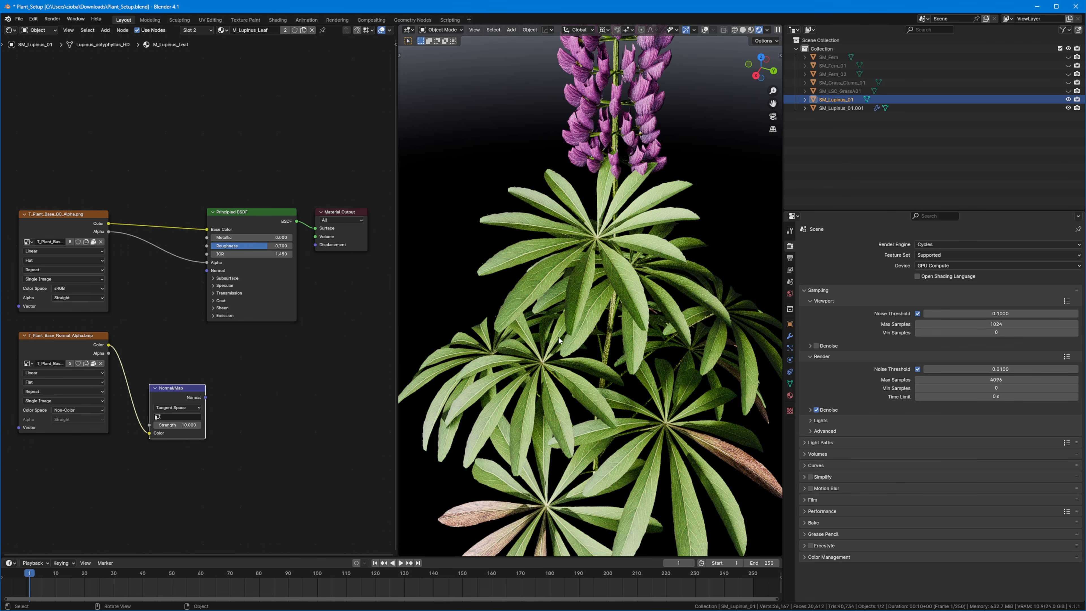
middle_click_drag(525, 315, 559, 397)
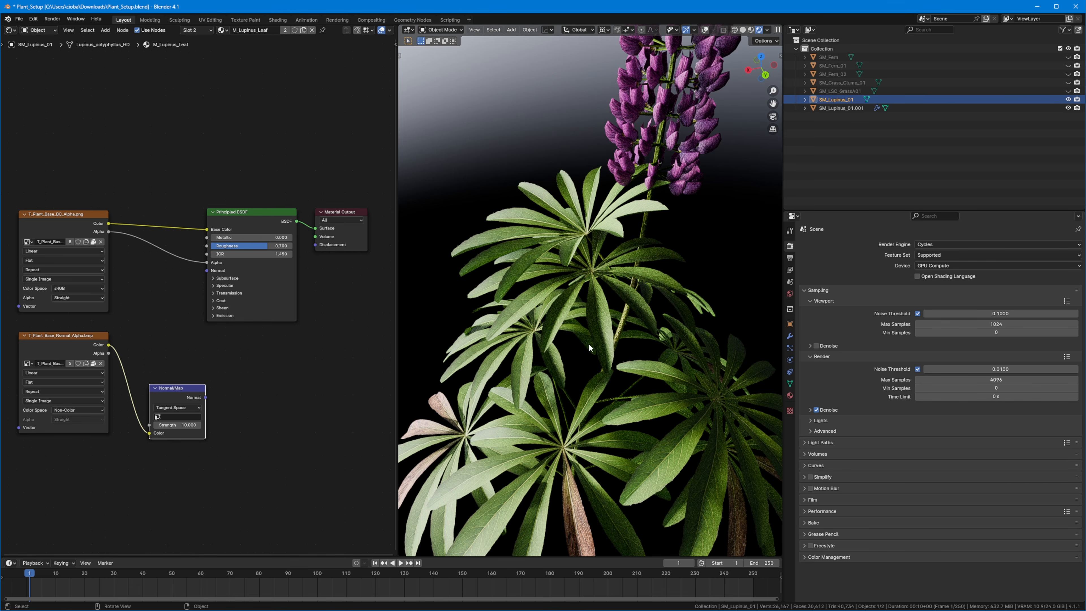
middle_click_drag(500, 409, 527, 377, "shift")
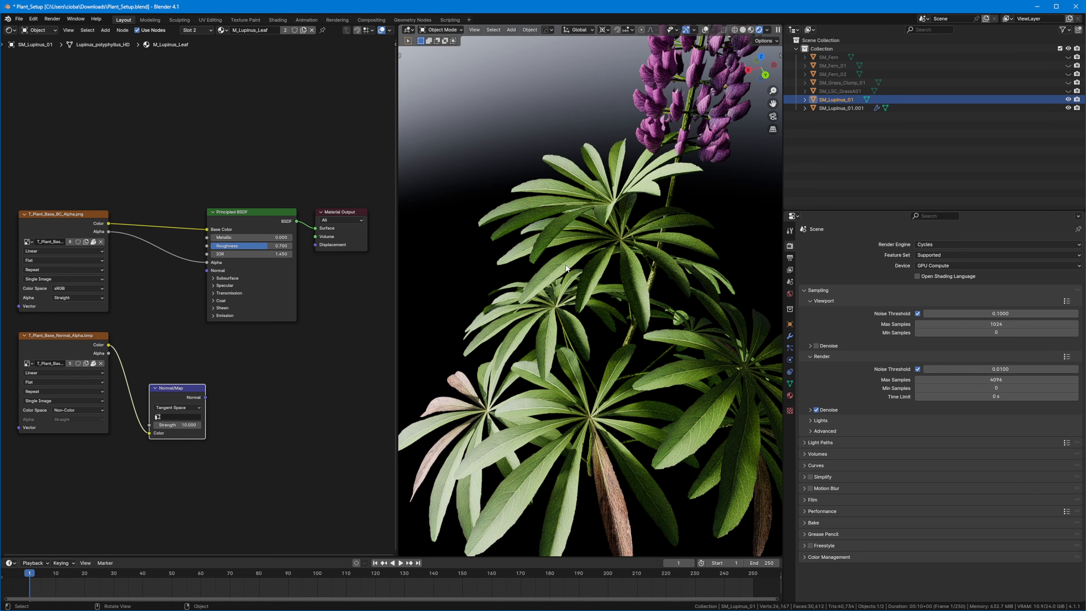
- Switch the render engine to EEVEE and check the plant's leaves in the viewport
left_click(926, 245)
left_click(910, 261)
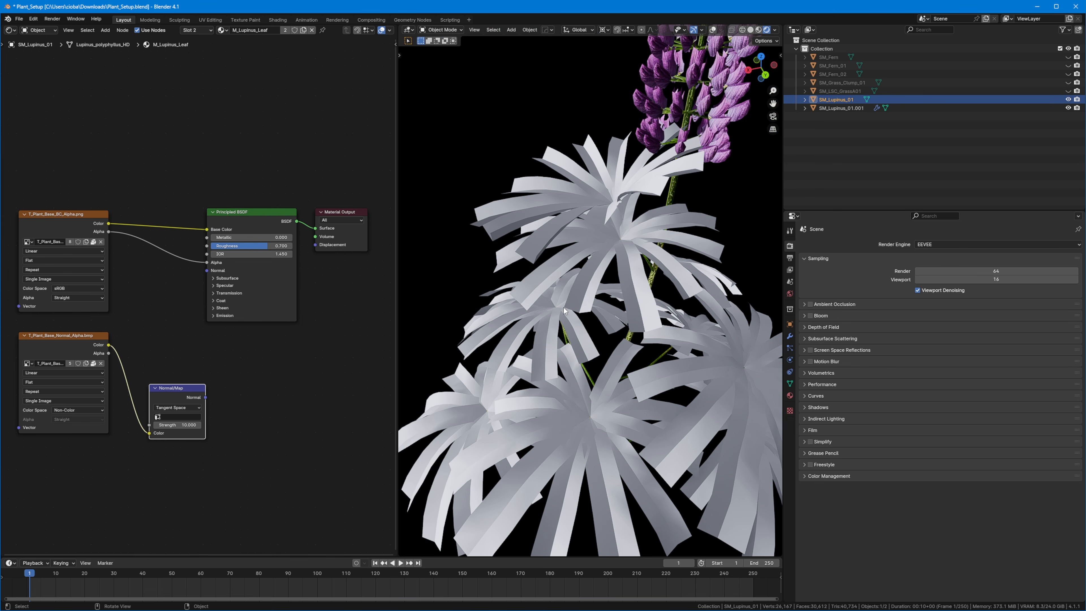
middle_click_drag(571, 305, 616, 389)
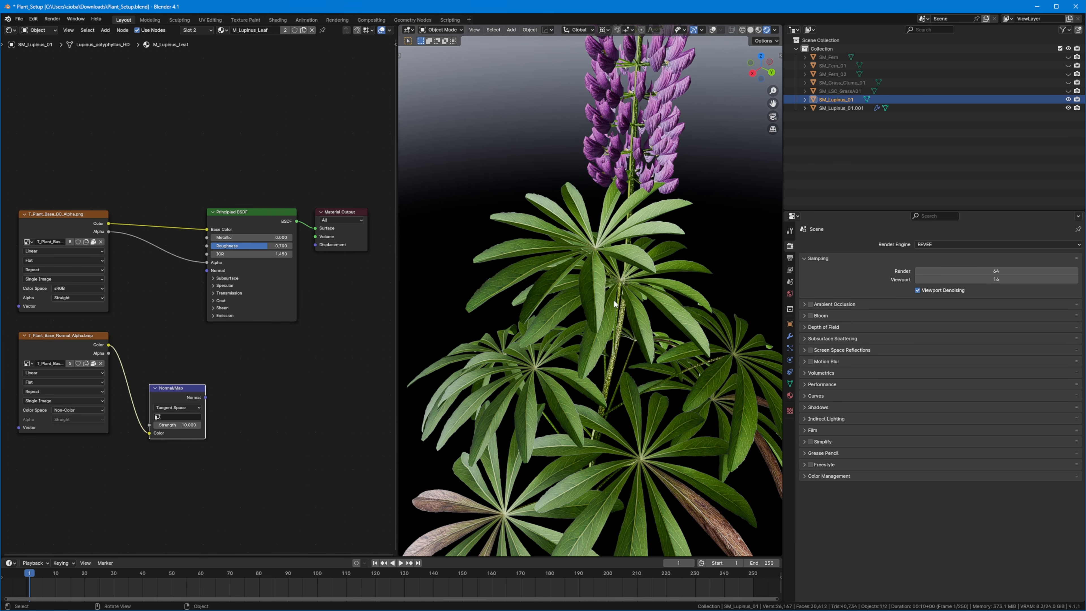
- Reconnect the Normal Map node to the Principled BSDF's Normal input and try a strength of 1
left_click_drag(206, 397, 207, 271)
middle_click_drag(600, 335, 591, 287)
left_click(178, 425)
type("1")
key("Return")
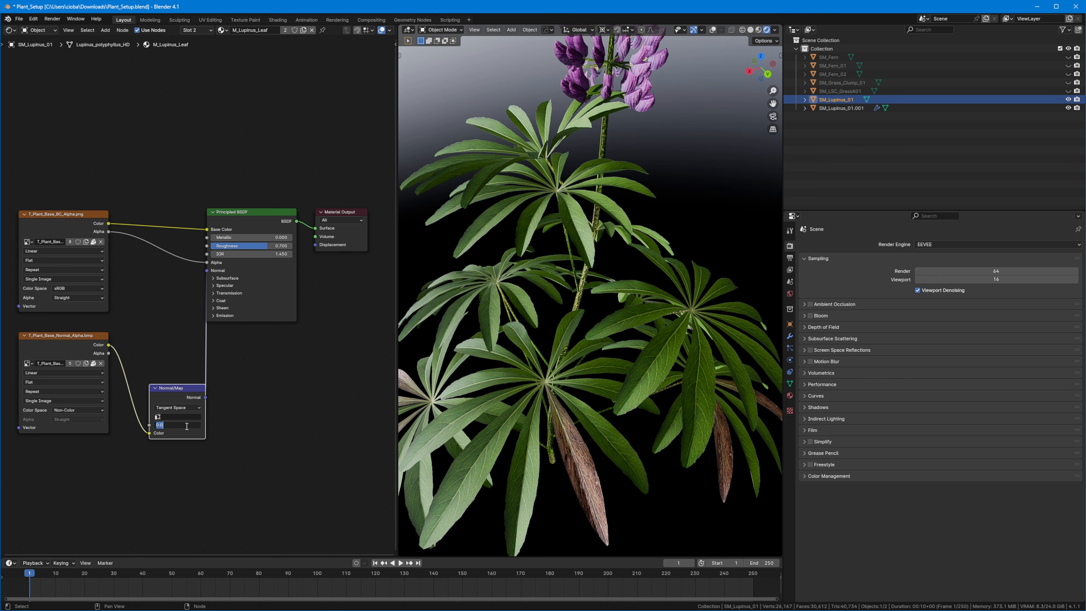
- Fine-tune the Normal Map node's strength for the leaf material by trying different values
left_click(182, 427)
type("3.7")
key("Return")
left_click_drag(183, 425, 177, 424)
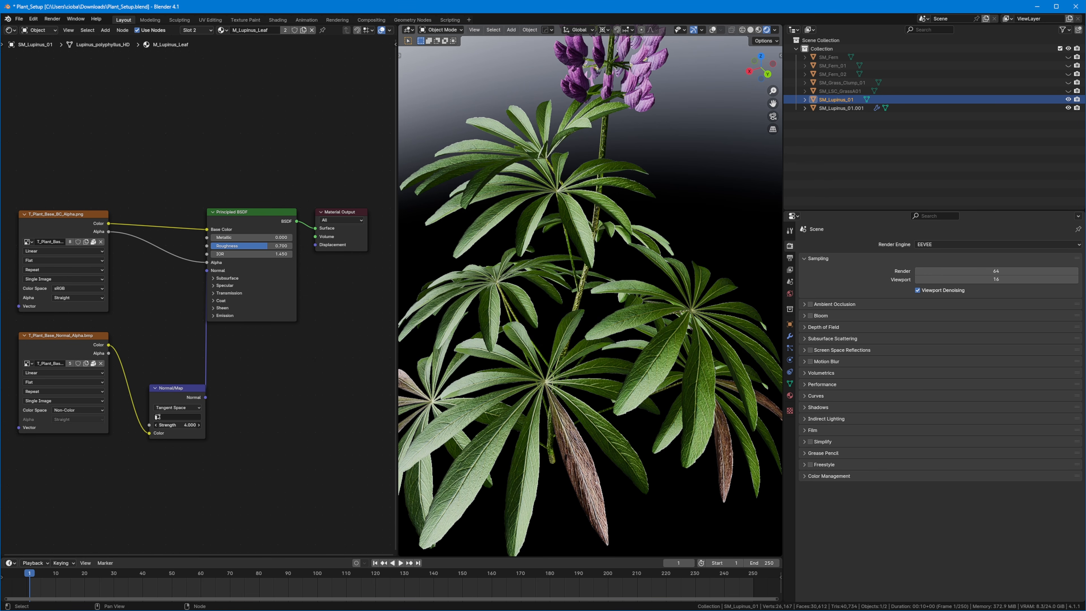
left_click(181, 426)
key("Return")
- Temporarily unlink the base color texture from the Principled BSDF to inspect the leaves' normal detail, and relink it
mouse_move(676, 351)
middle_mouse_down()
mouse_move(631, 345)
mouse_move(660, 369)
mouse_move(653, 288)
mouse_move(595, 353)
mouse_move(611, 355)
middle_mouse_up()
scroll(598, 353, "up", 5)
right_click_drag(150, 201, 183, 234, "ctrl")
middle_click_drag(619, 351, 573, 355)
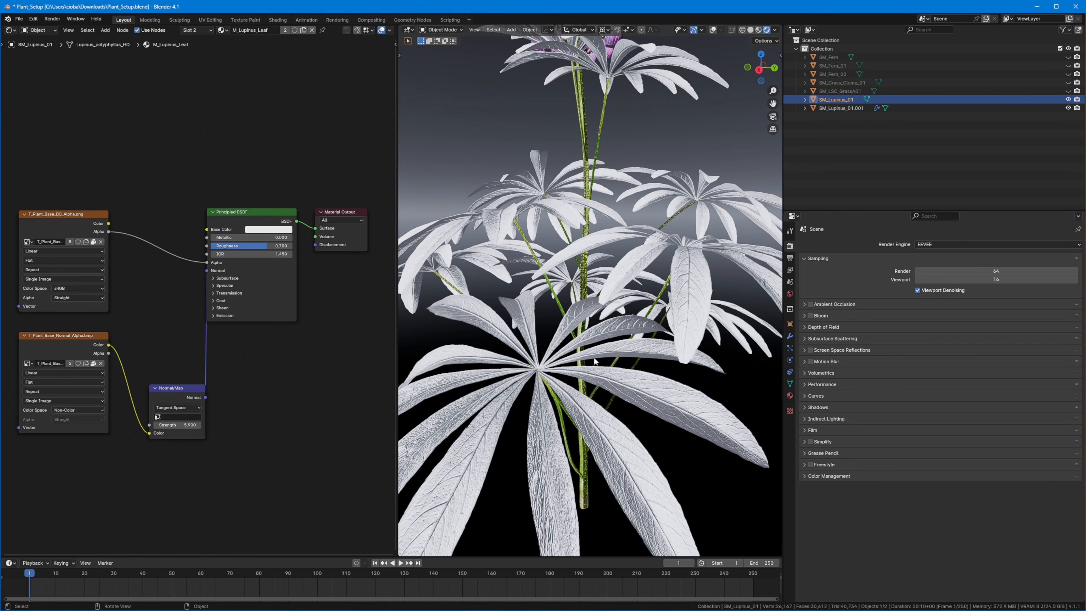
middle_click_drag(639, 318, 578, 313)
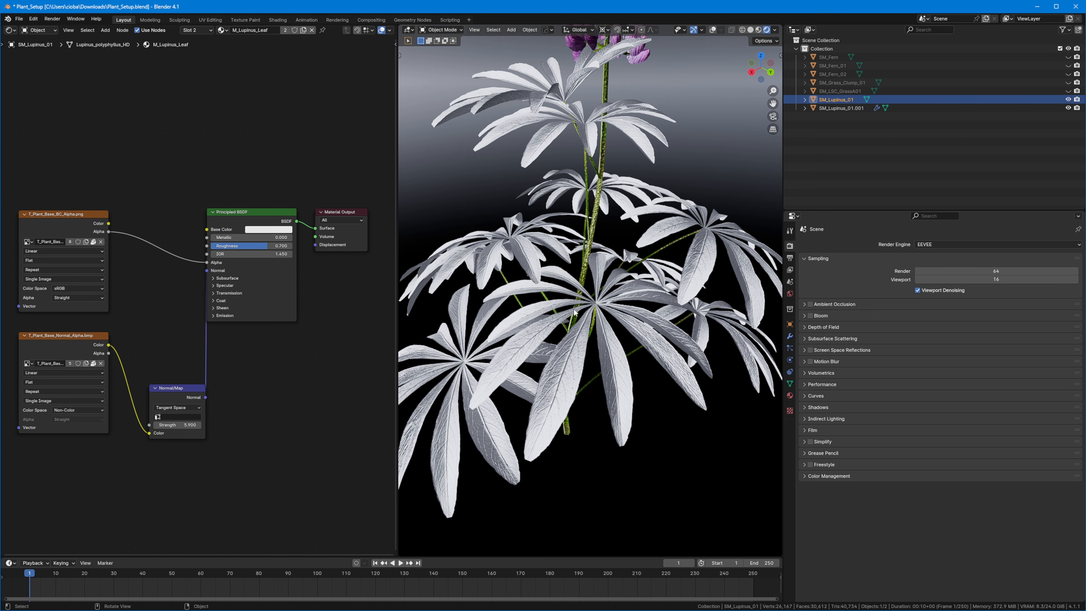
left_click_drag(108, 223, 207, 229)
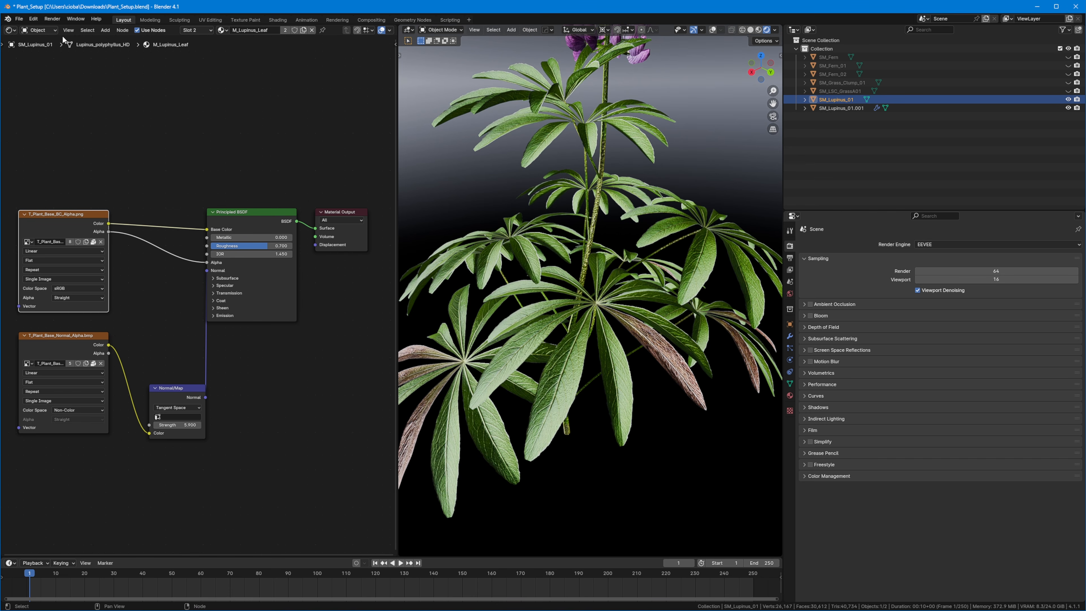
- Change the shader editor area to an image editor and view the T_Plant_Base_BC_Alpha.png texture atlas
left_click(10, 30)
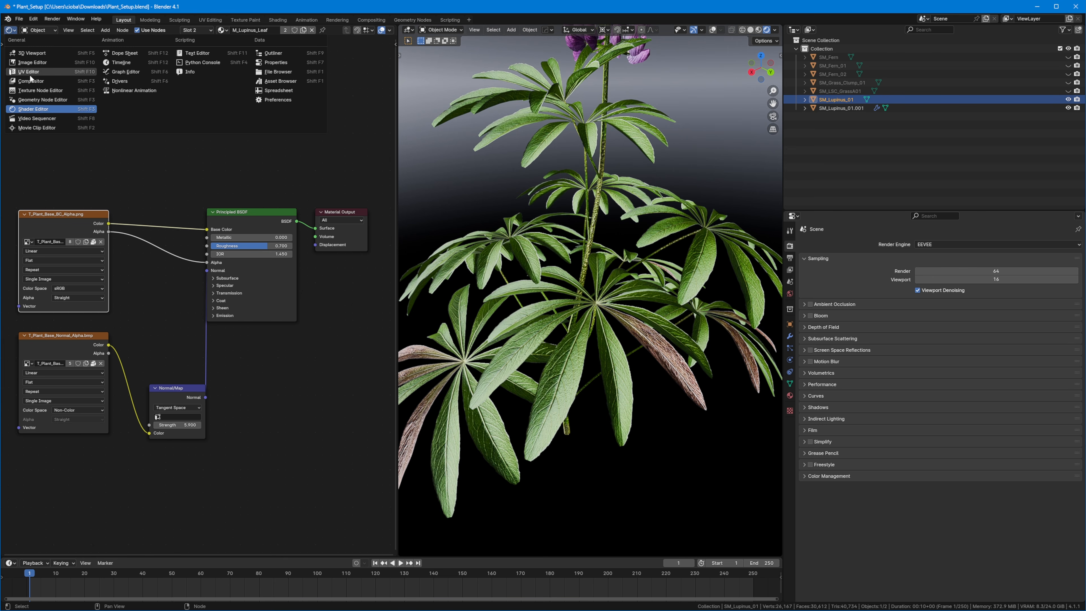
scroll(145, 278, "up", 3)
middle_click_drag(110, 295, 191, 280)
scroll(180, 283, "up", 3)
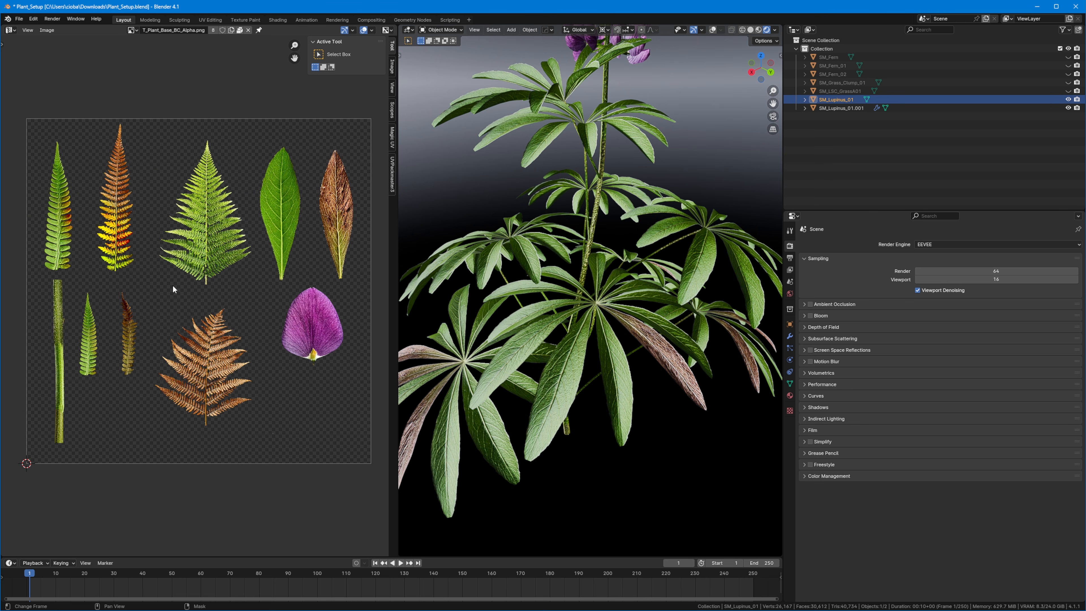
- Inspect the T_Plant_Base_Normal_Alpha.bmp texture up close, and switch the image back to T_Plant_Base_BC_Alpha.png
left_click(131, 30)
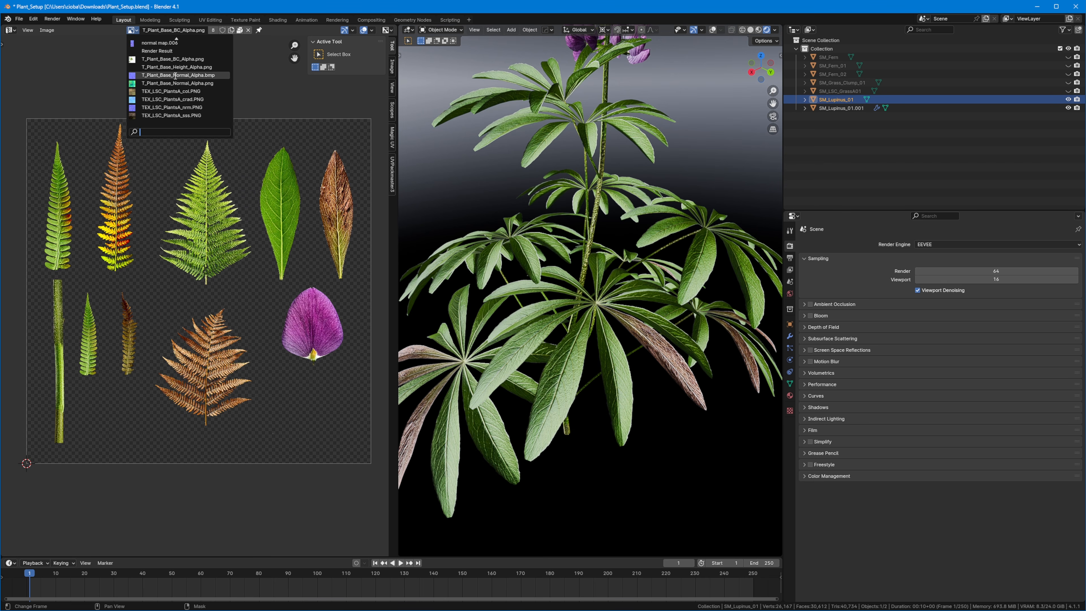
left_click(167, 75)
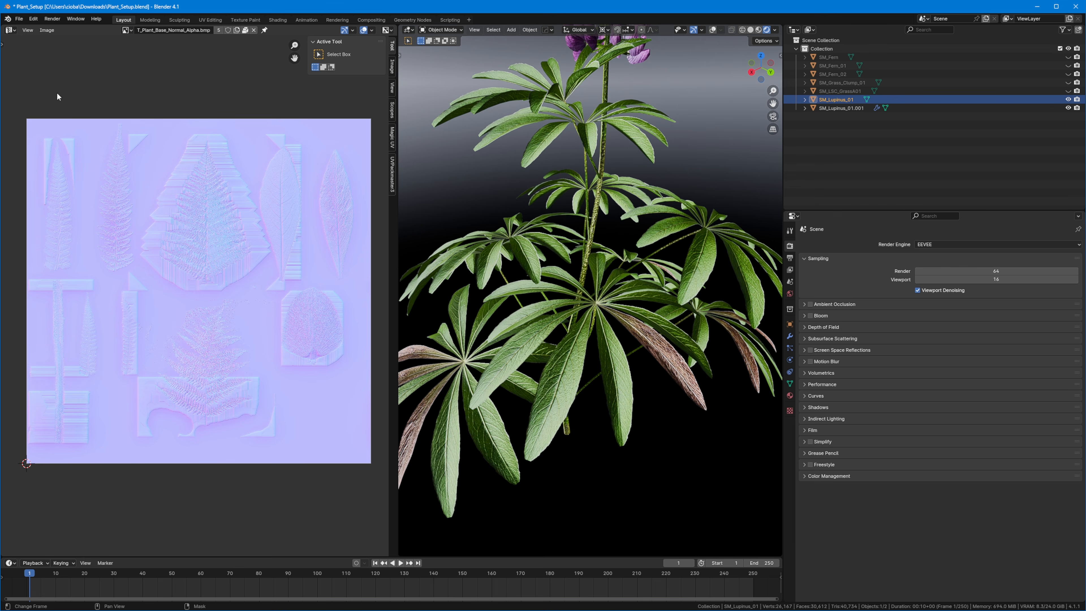
scroll(159, 324, "up", 5)
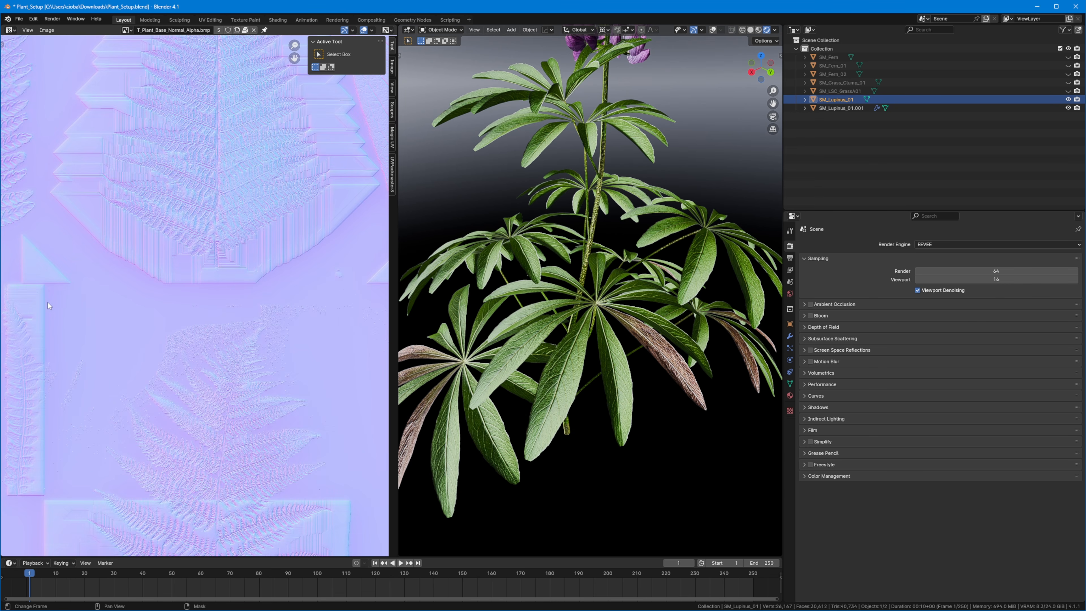
scroll(202, 407, "down", 3)
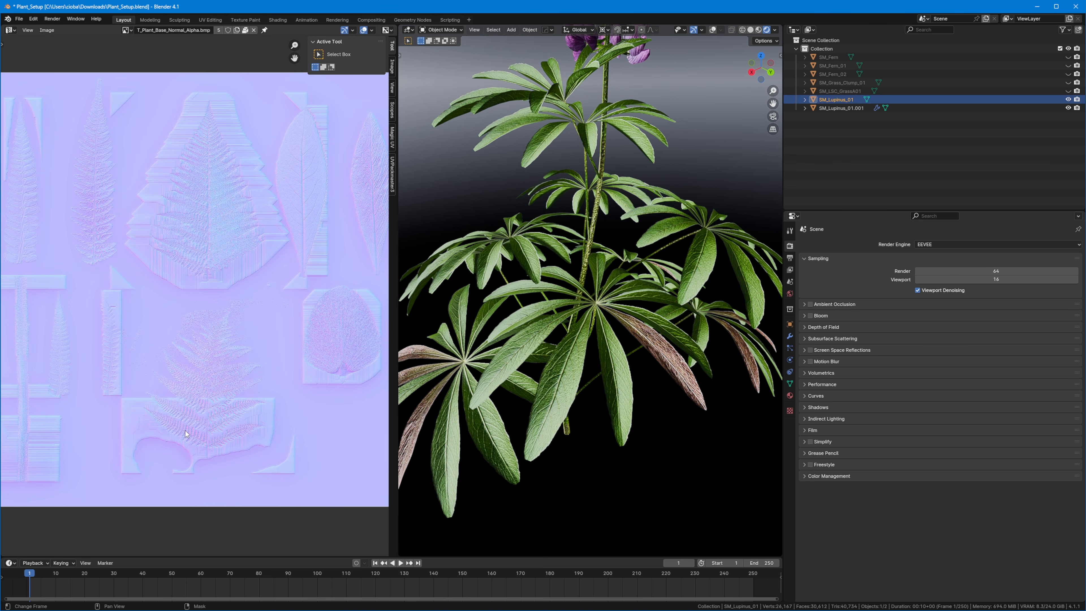
scroll(305, 261, "down", 1)
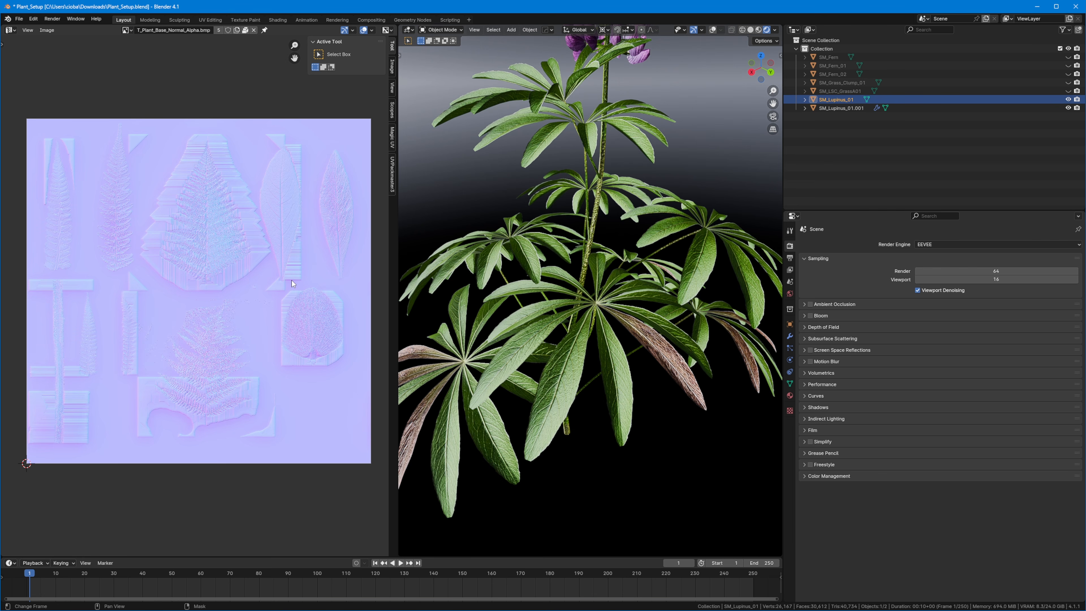
left_click(127, 30)
left_click(144, 59)
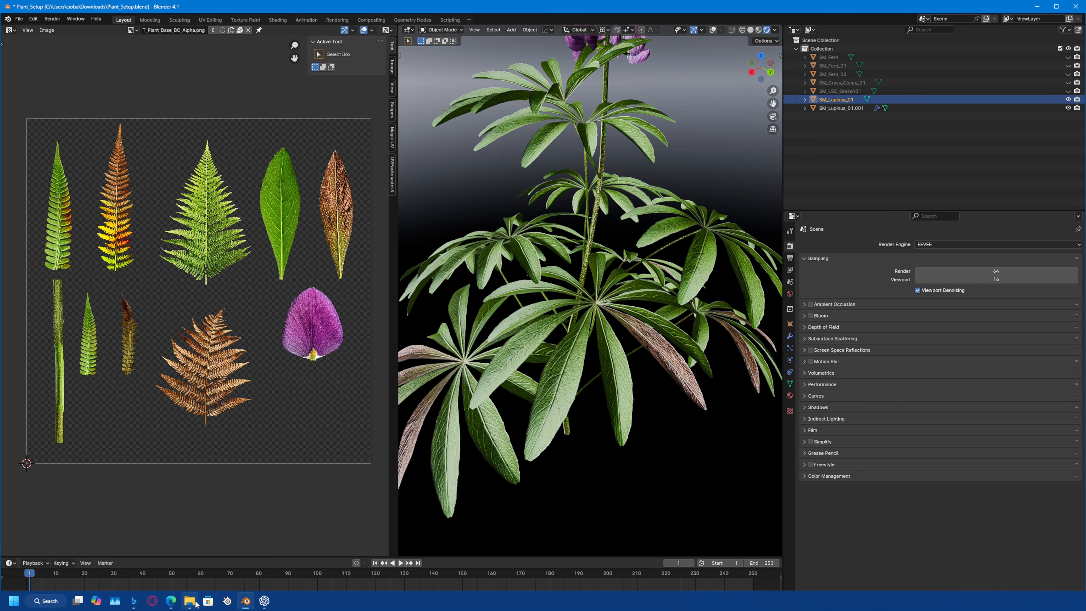
- Switch to File Explorer and launch the Materialize application from the Materialize_1.78 folder, bringing its window into view
left_click(192, 602)
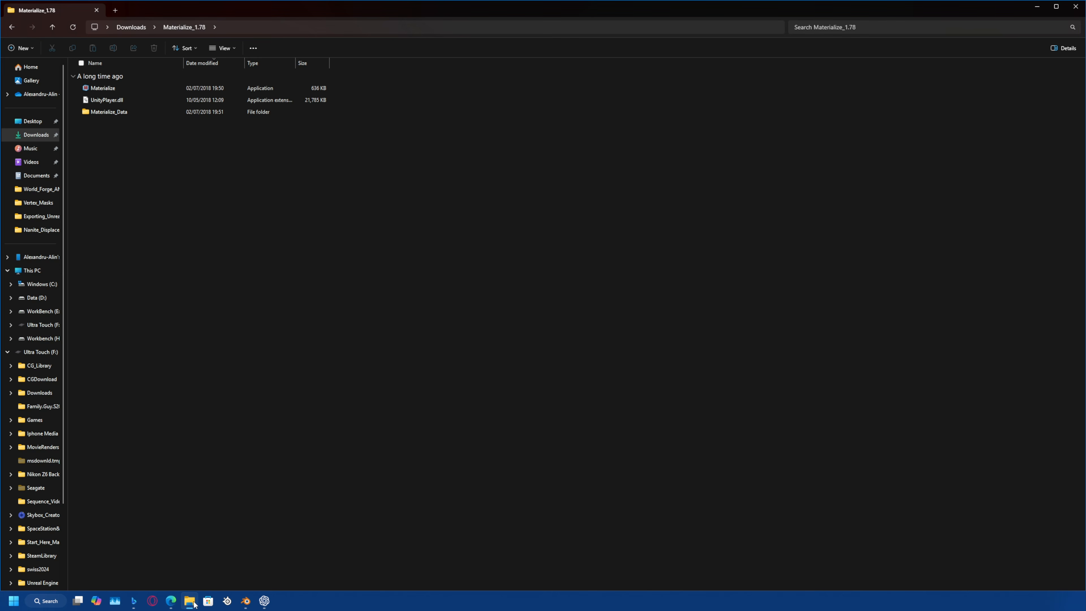
double_click(105, 90)
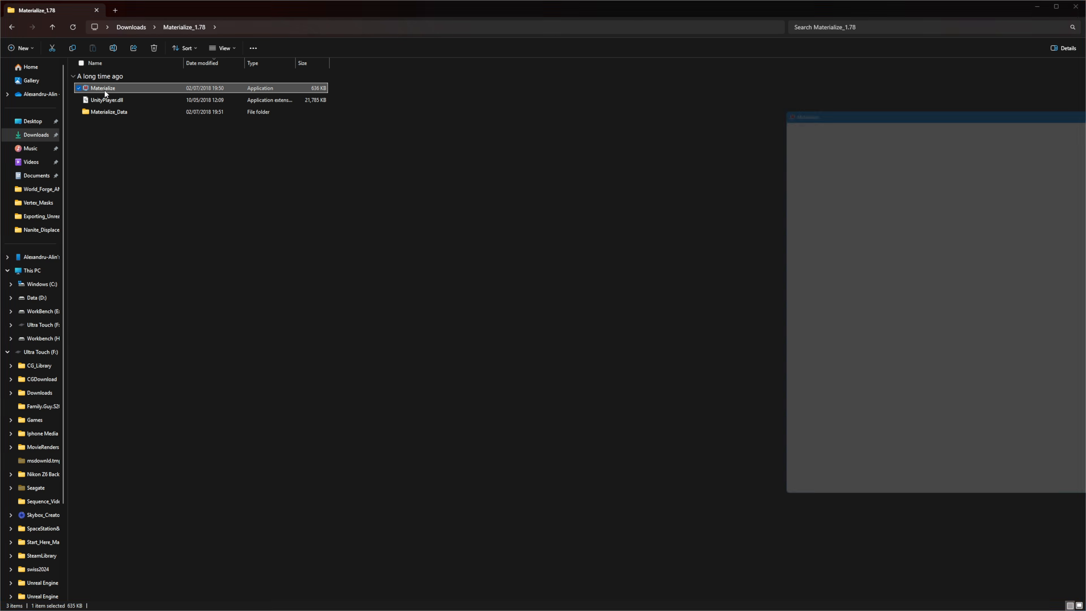
left_click_drag(904, 93, 491, 109)
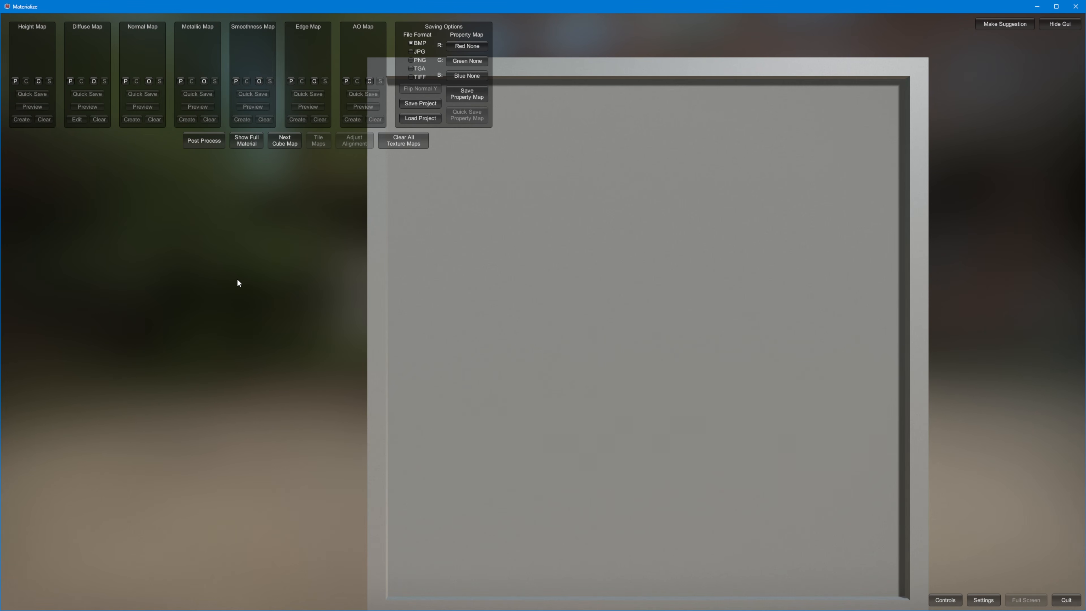
- Rotate the preview model, and display the navigation controls and the settings with the normal map style and post process options
right_click_drag(237, 281, 812, 492)
left_click(945, 598)
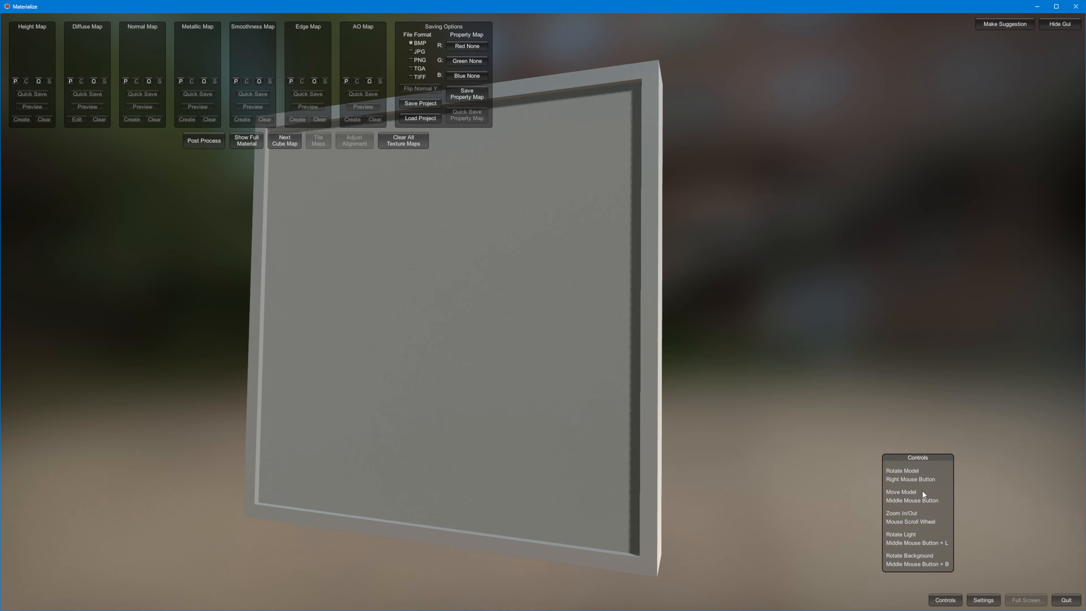
left_click(982, 600)
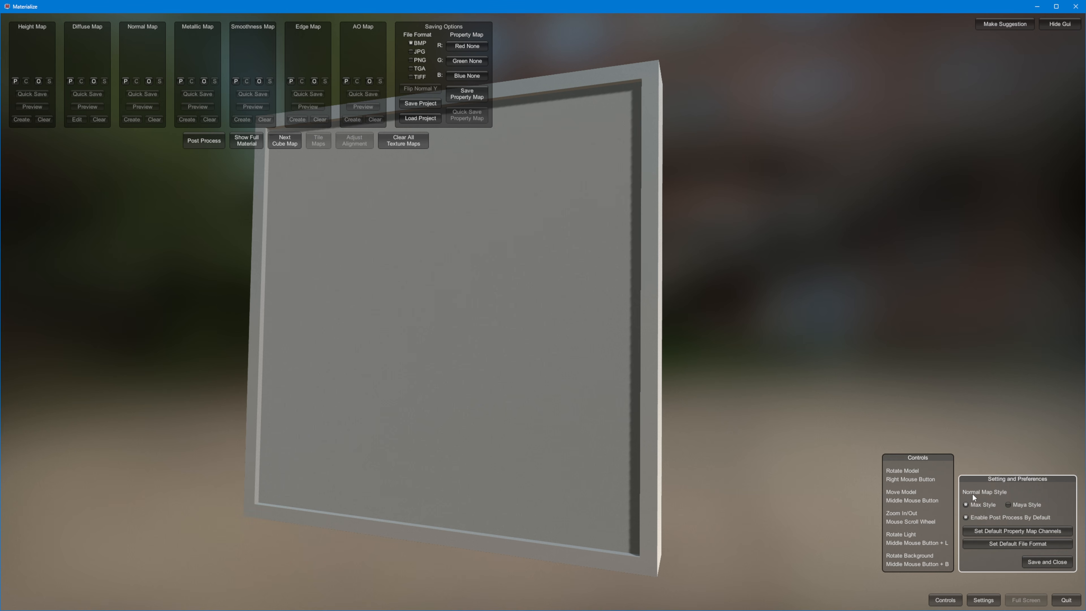
left_click(985, 516)
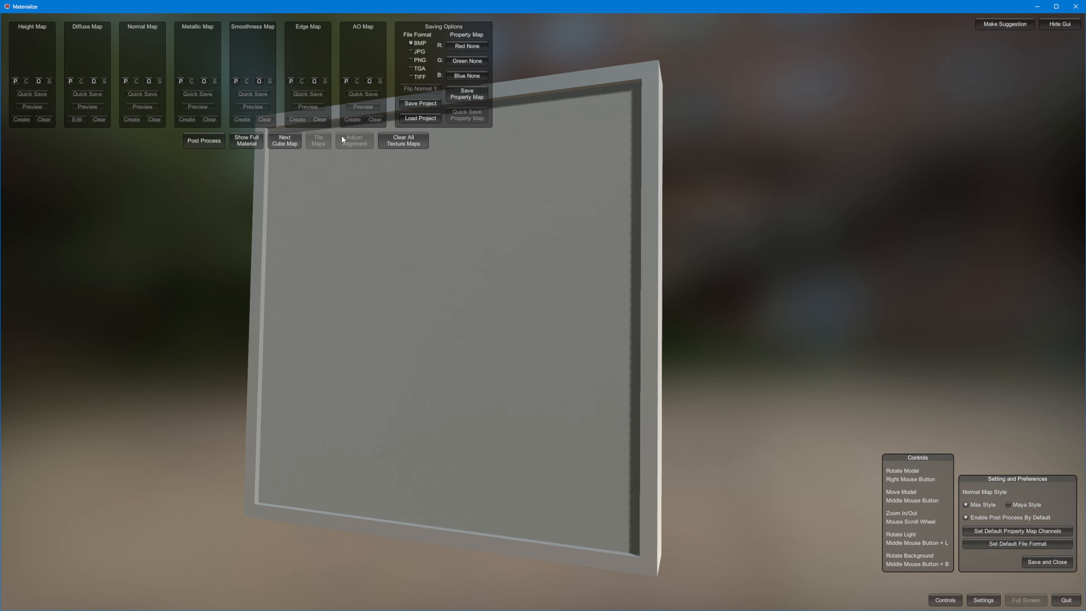
- Open the post process settings and rotate the preview model to check its look
left_click(202, 144)
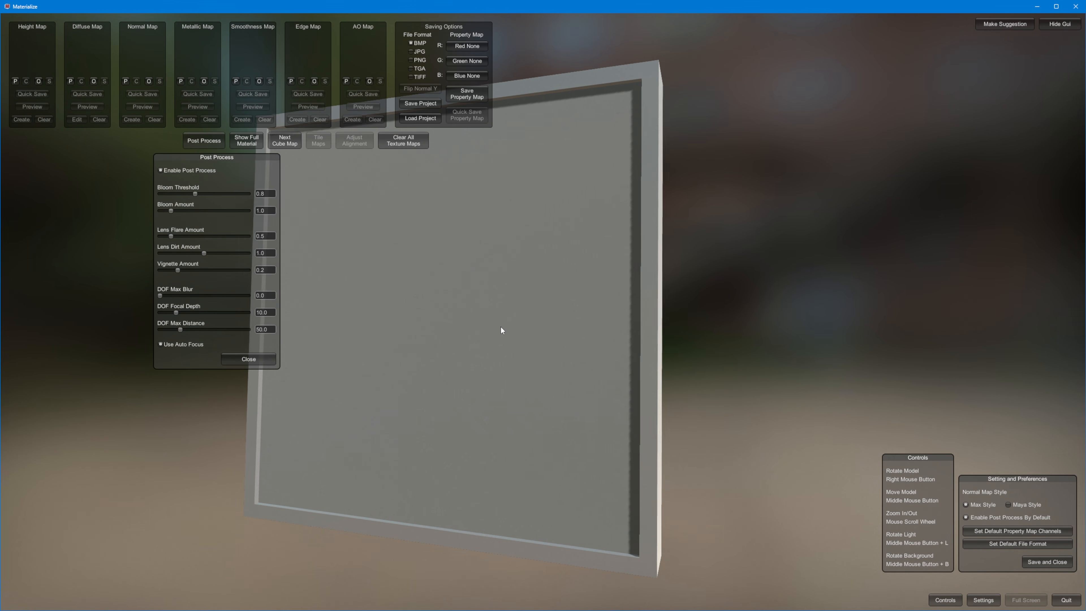
right_click_drag(502, 329, 503, 317)
right_click_drag(502, 276, 553, 206)
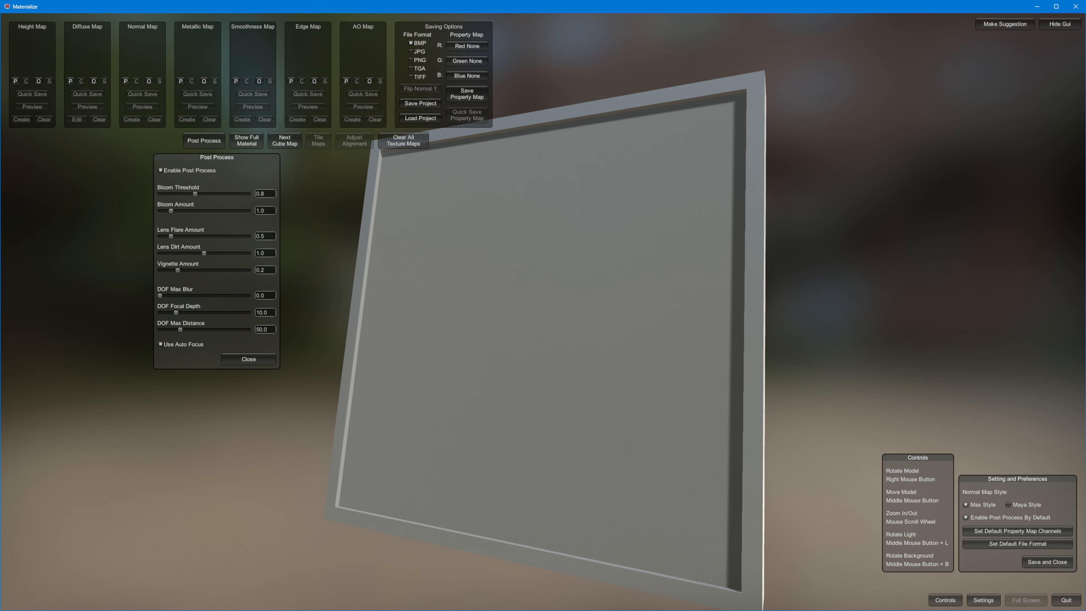
- Close the post process settings and load T_Demon_Relief.jpeg from the Textures folder as the diffuse map
left_click(248, 361)
right_click_drag(332, 353, 432, 310)
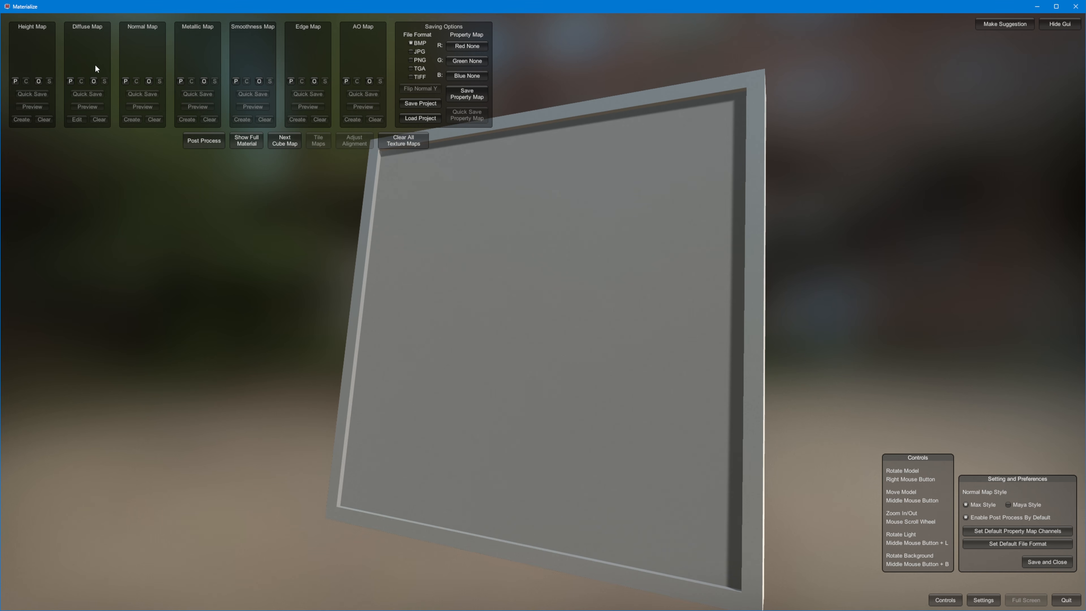
left_click(93, 81)
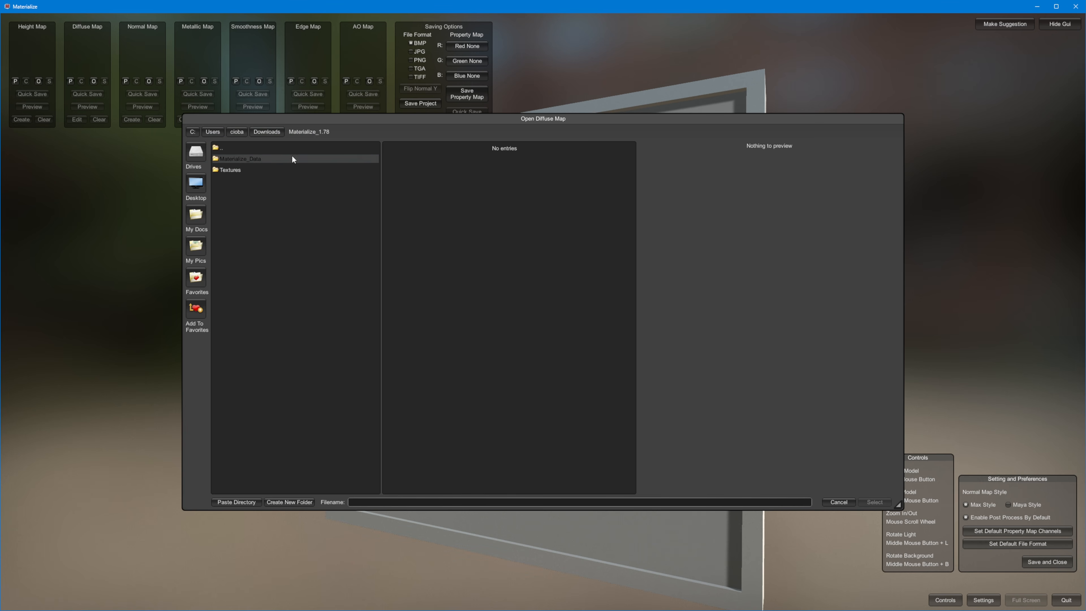
left_click(232, 169)
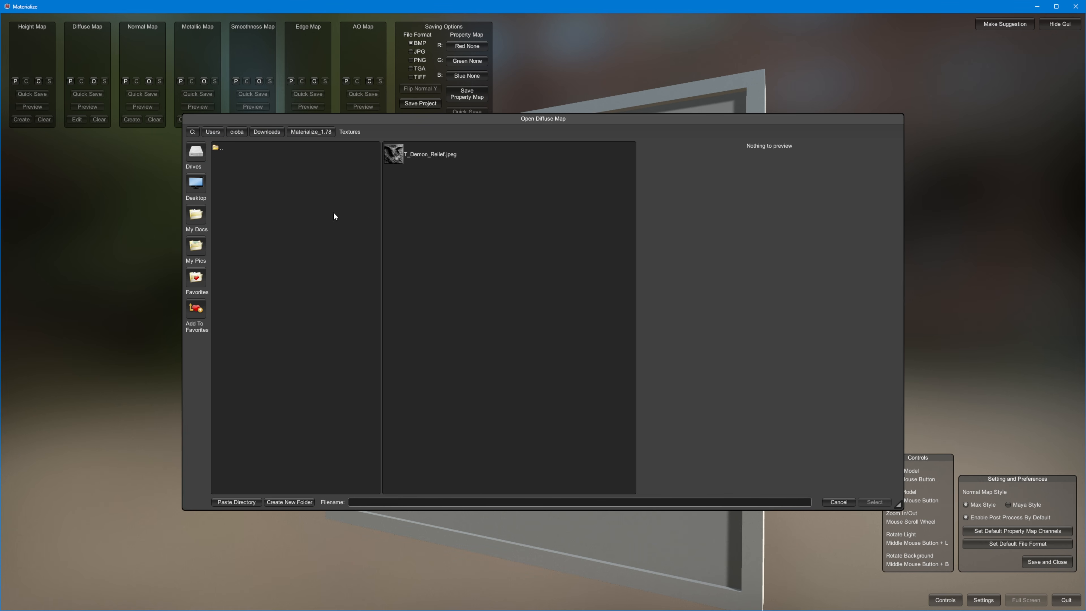
left_click(420, 158)
double_click(417, 157)
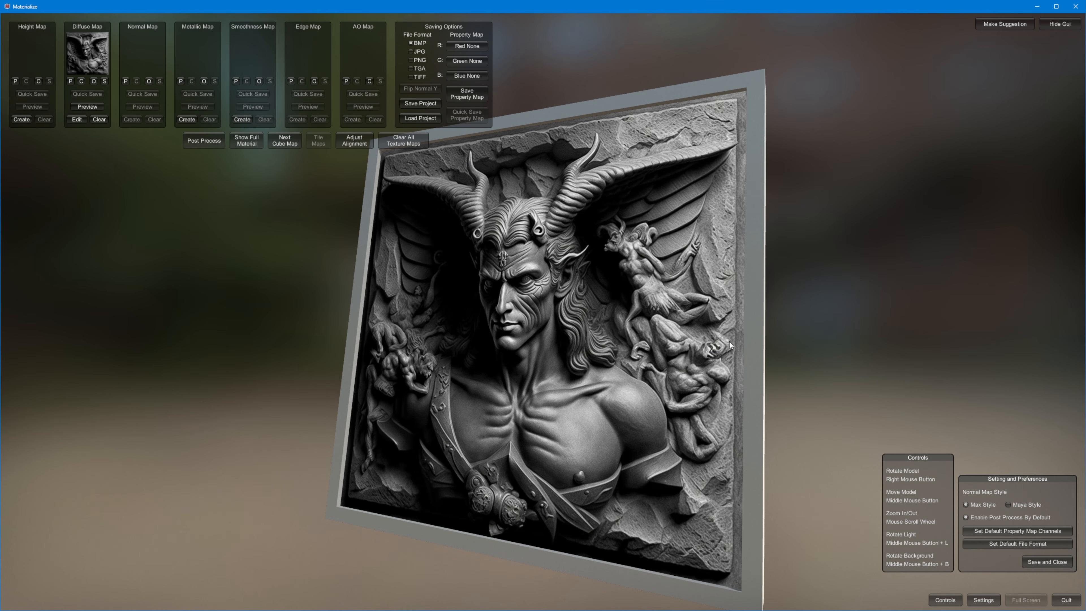
- Rotate the relief preview, and hide the navigation controls and the settings and preferences
right_click_drag(406, 255, 550, 268)
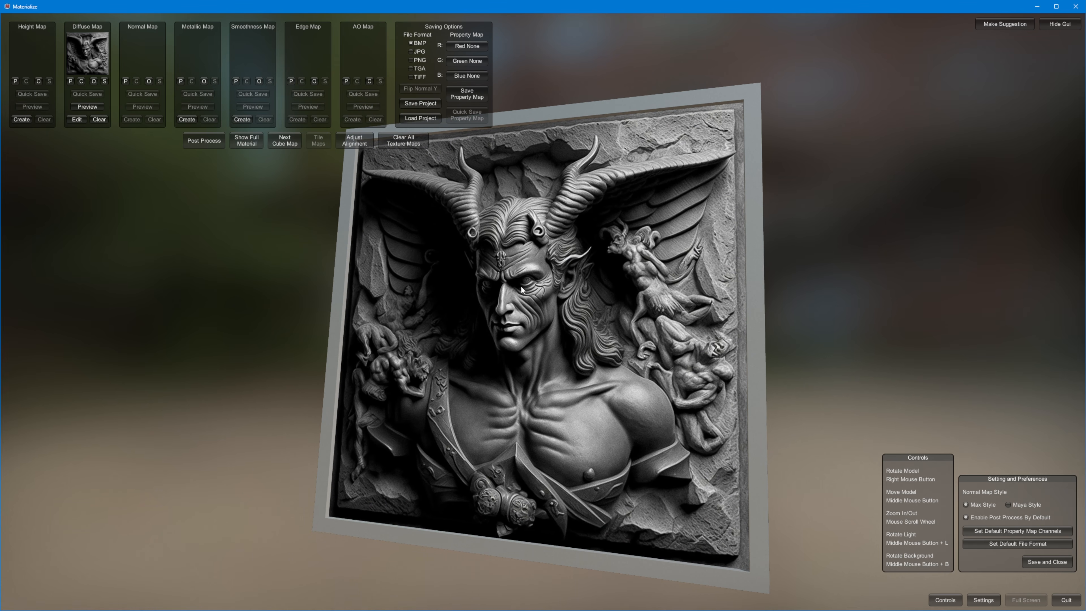
left_click(945, 600)
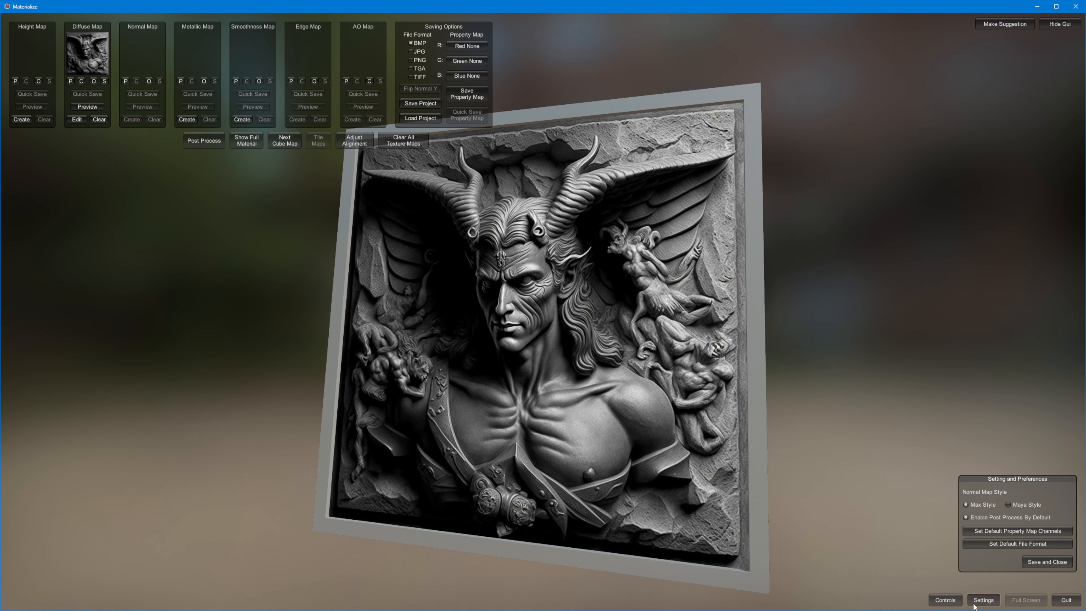
left_click(983, 600)
right_click_drag(492, 517, 594, 357)
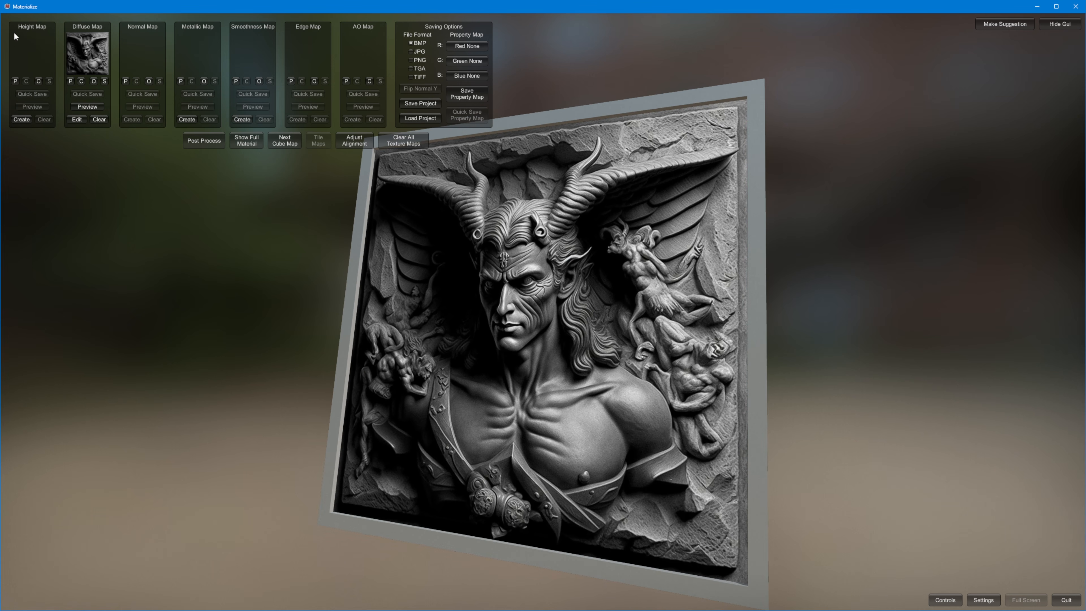
- Start creating a height map from the original diffuse and reveal the height result across nearly the whole preview
left_click(23, 120)
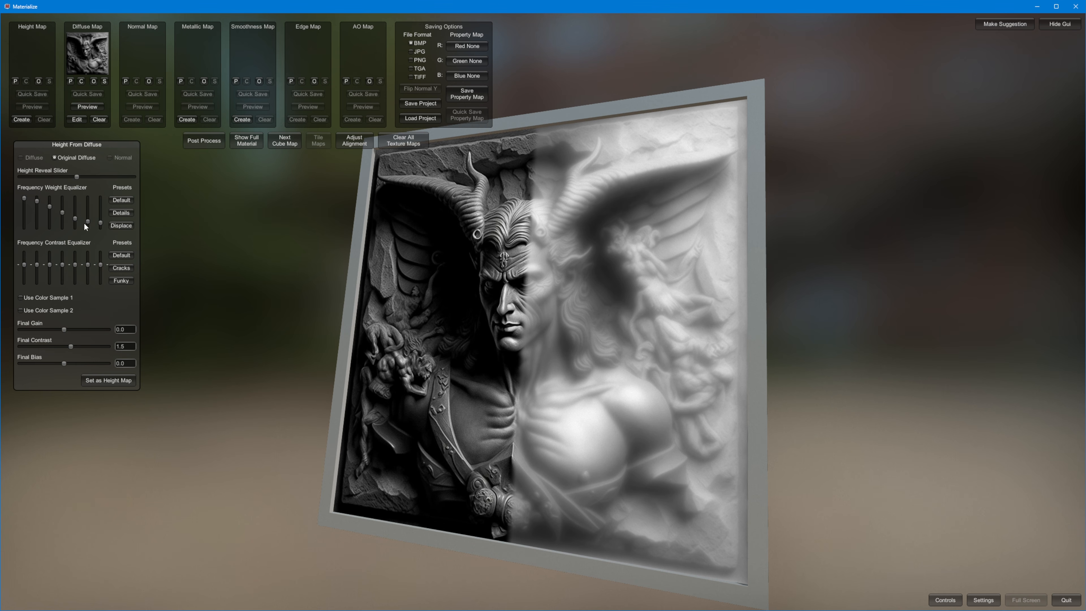
left_click_drag(62, 176, 28, 198)
right_click_drag(605, 293, 491, 248)
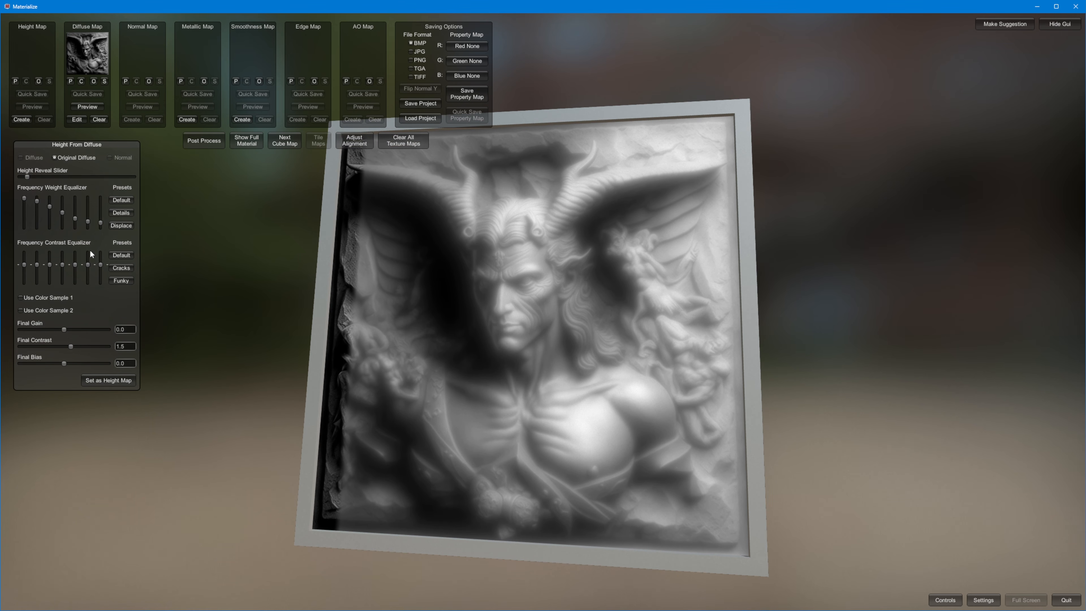
- Raise the finer bands of the height map's frequency weight equalizer, lower its first band almost fully, and check the relief from another angle
left_click_drag(48, 204, 103, 183)
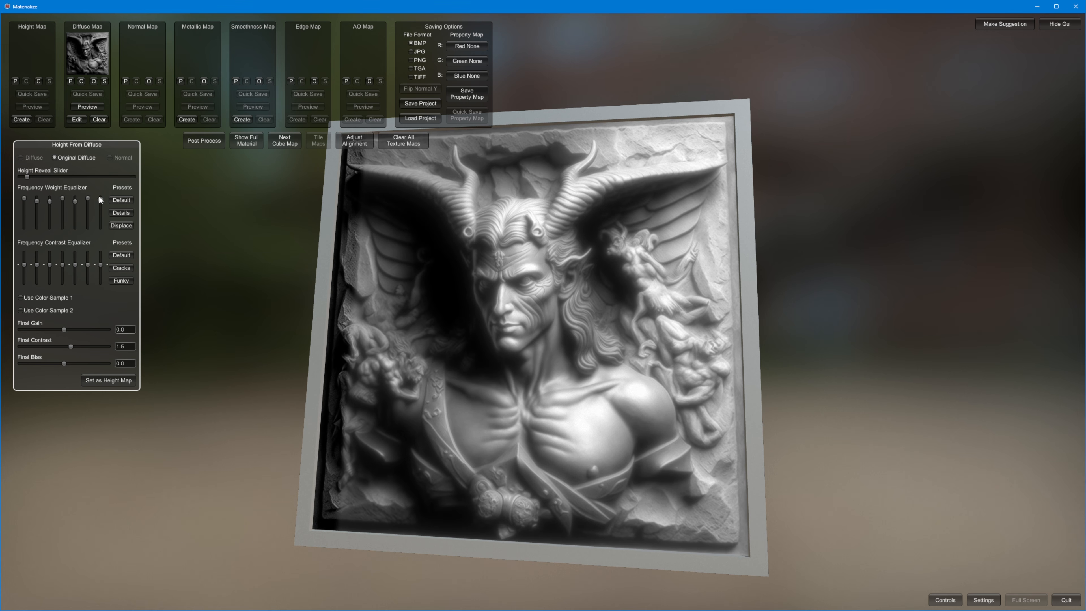
left_click_drag(24, 199, 30, 240)
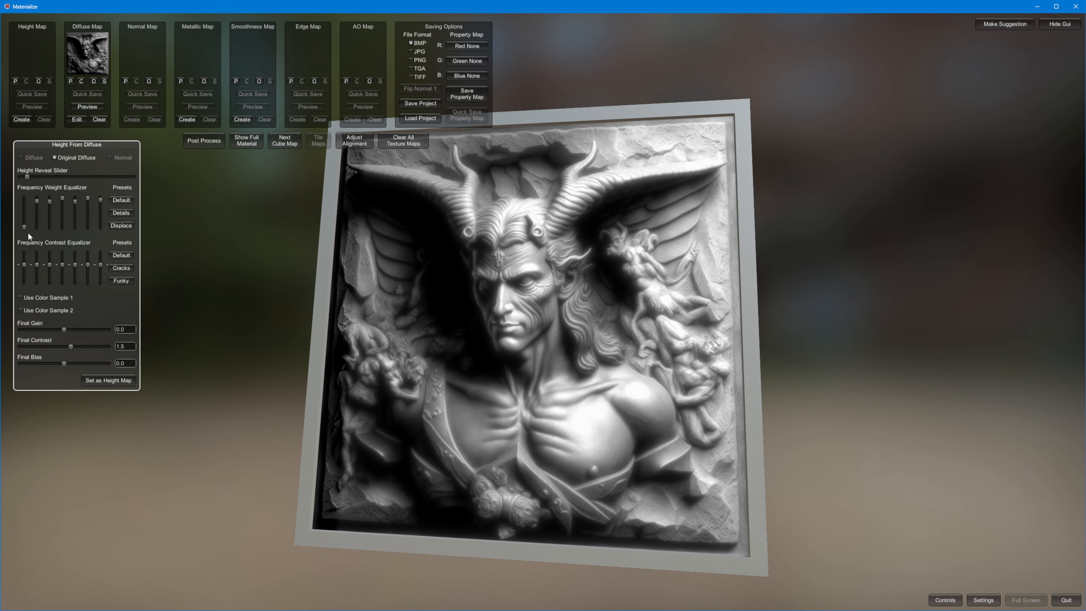
left_click_drag(571, 352, 183, 332)
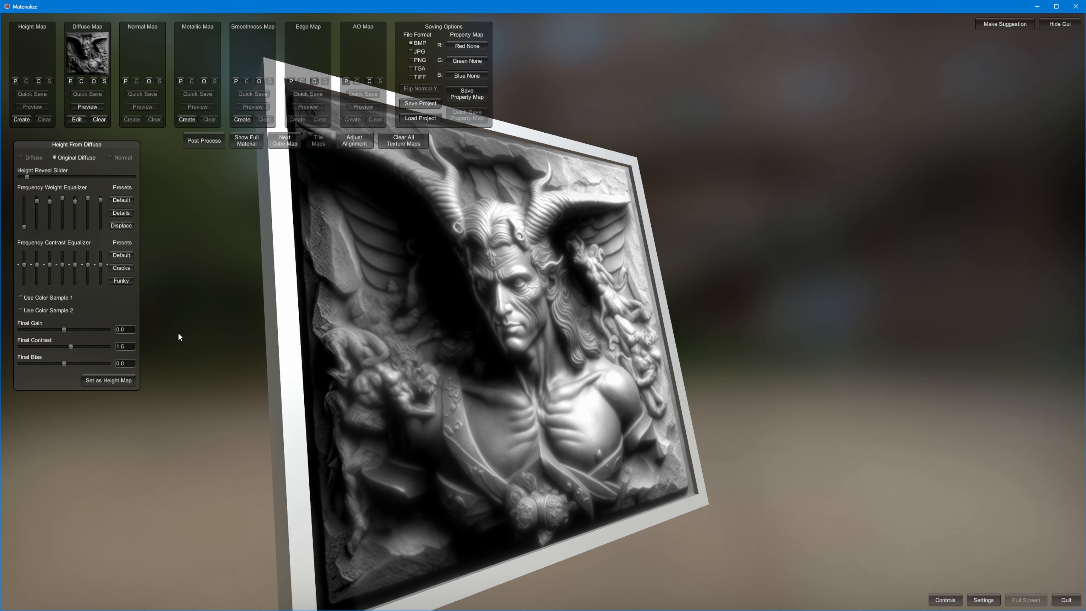
- Slightly adjust the third band of the frequency contrast equalizer, set the result as the height map, and preview it on the model
mouse_move(49, 264)
left_mouse_down()
mouse_move(63, 266)
mouse_move(51, 265)
mouse_move(52, 278)
mouse_move(51, 269)
left_mouse_up()
left_click_drag(319, 313, 450, 249)
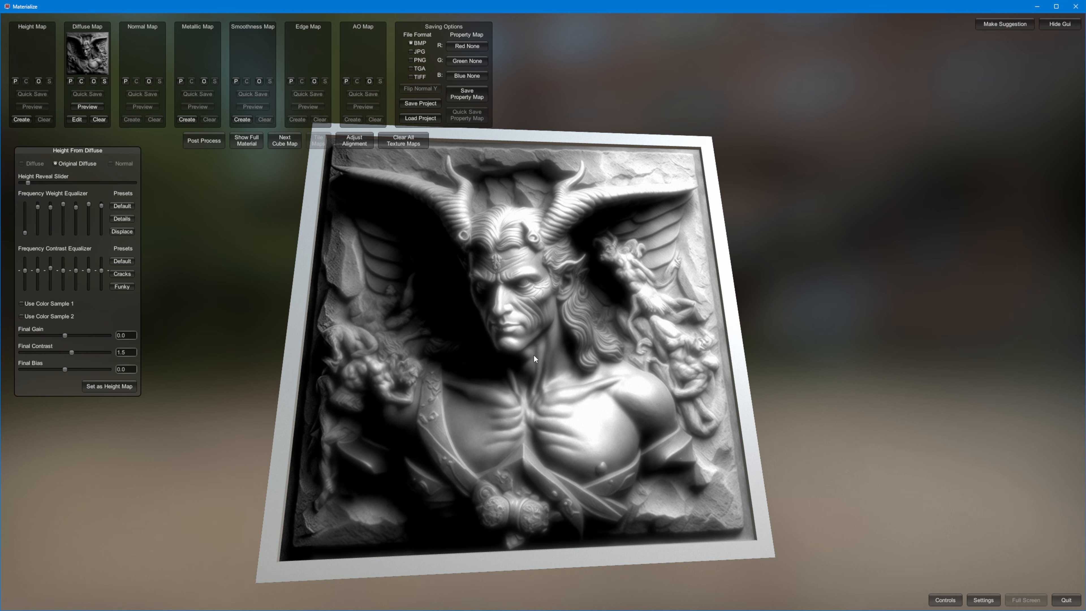
left_click_drag(534, 354, 513, 353)
left_click_drag(421, 275, 282, 328)
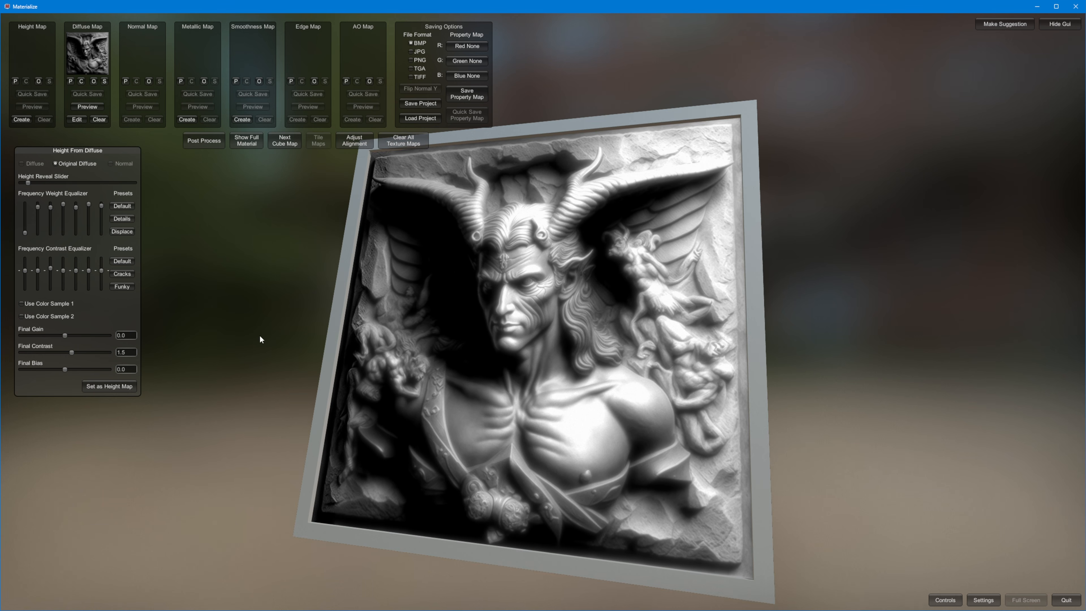
left_click(118, 385)
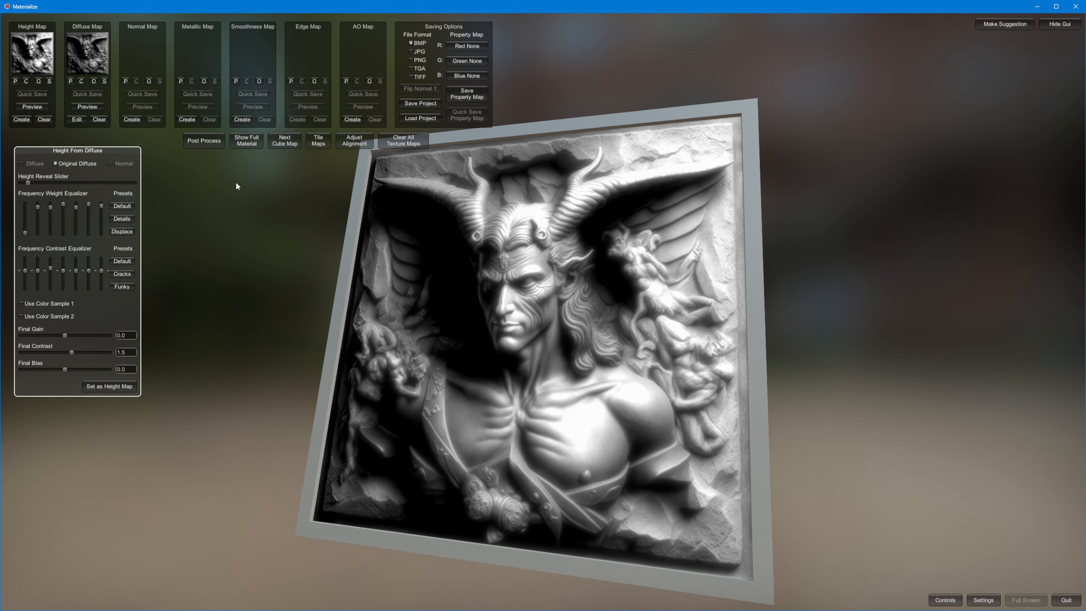
left_click(25, 106)
left_click_drag(503, 266, 538, 318)
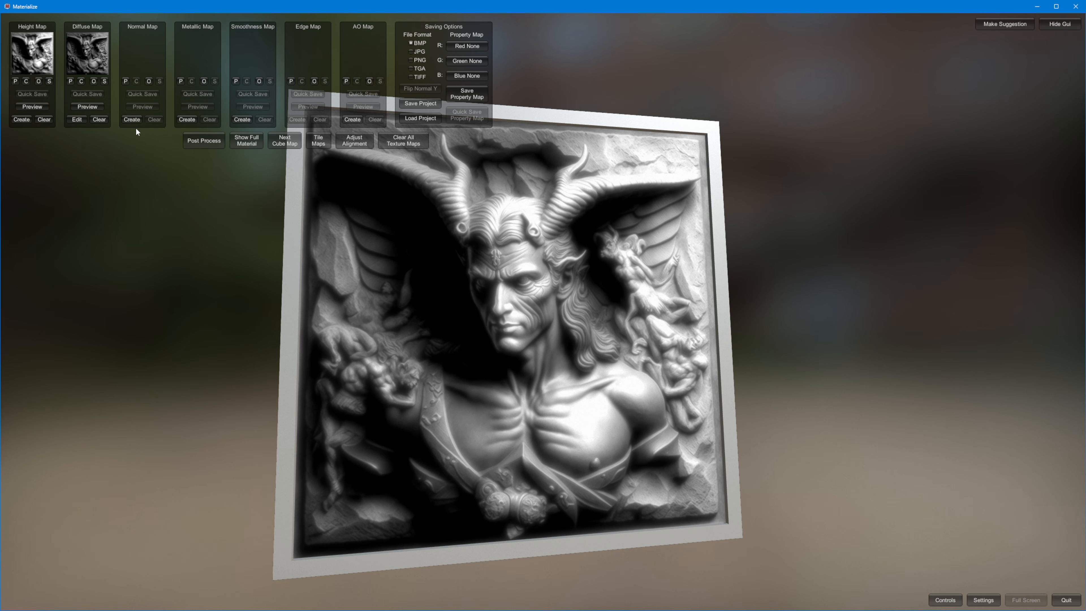
- Create a normal map from the height map with pre contrast 15.192, lowered second and third frequency bands, and angular intensity about 0.48
left_click(133, 120)
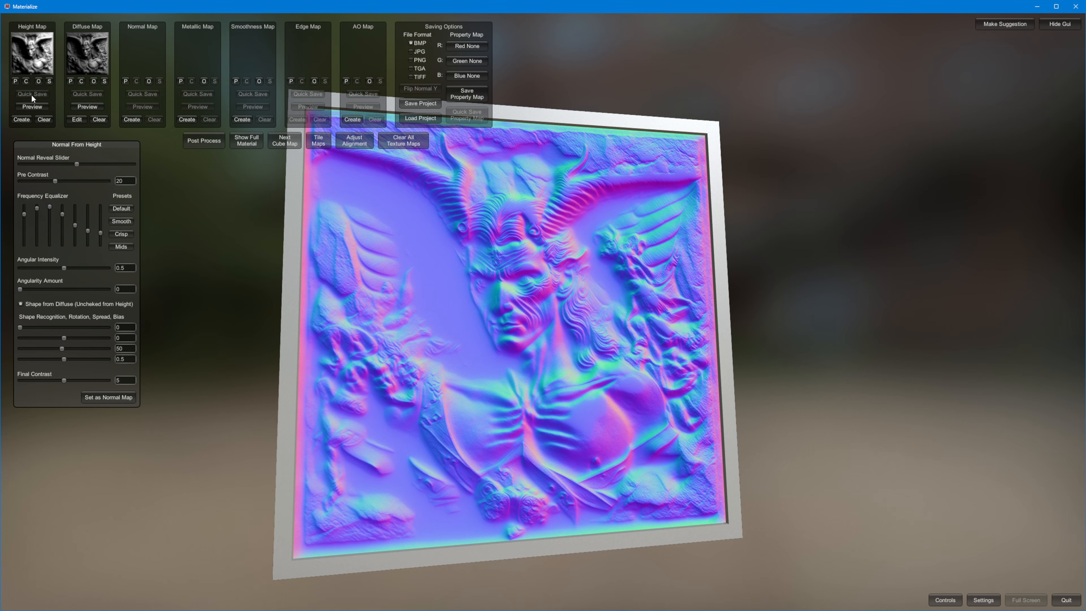
left_click_drag(76, 164, 48, 187)
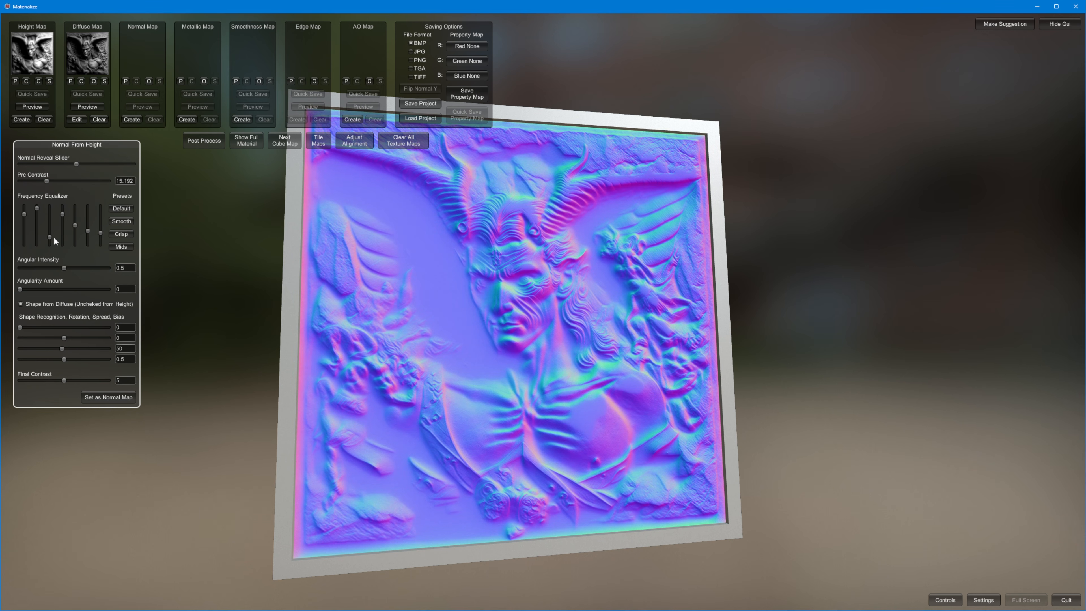
left_click_drag(40, 209, 40, 234)
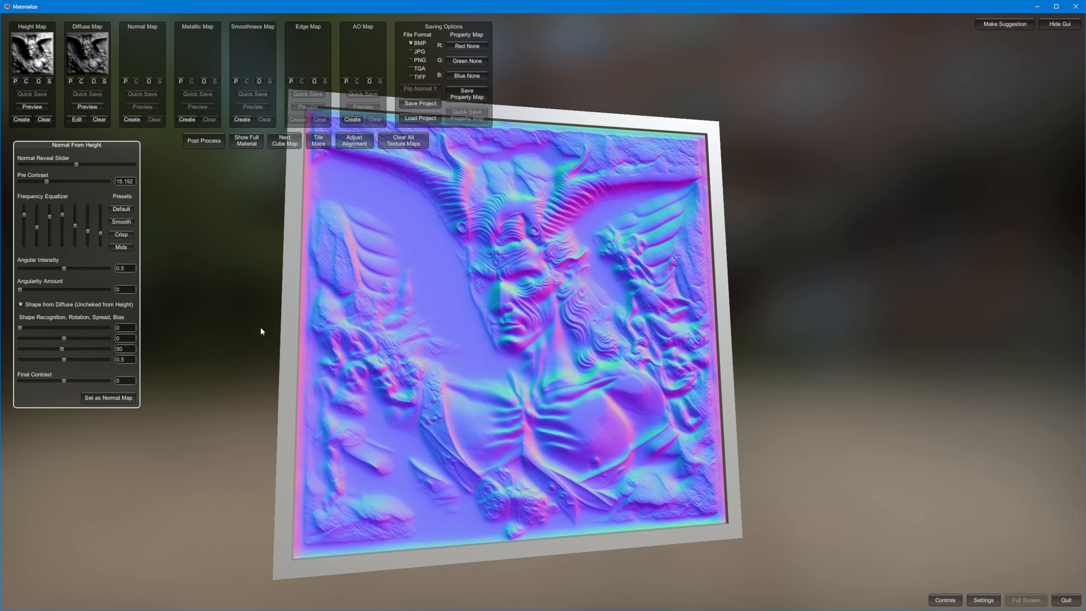
left_click_drag(20, 290, 59, 269)
left_click(126, 394)
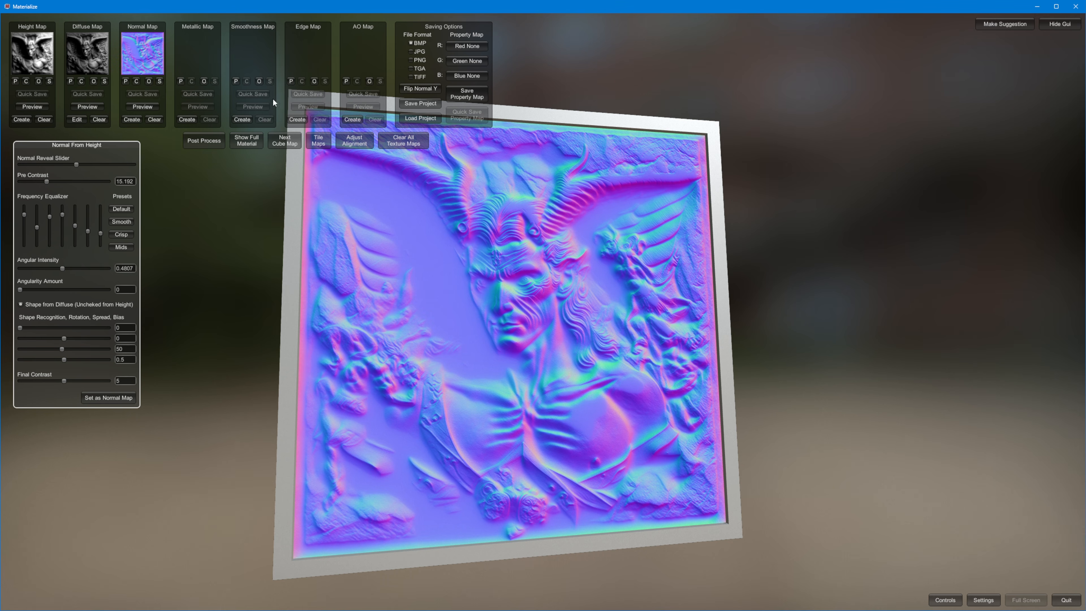
- Preview the normal map on the model and inspect it from several angles
left_click(132, 107)
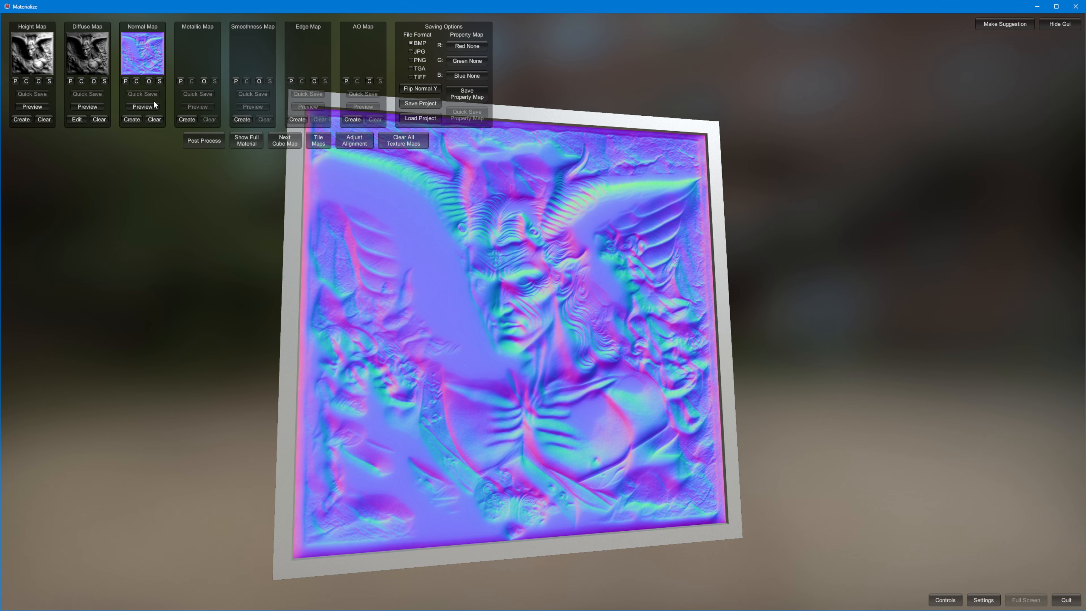
right_click_drag(513, 233, 458, 222)
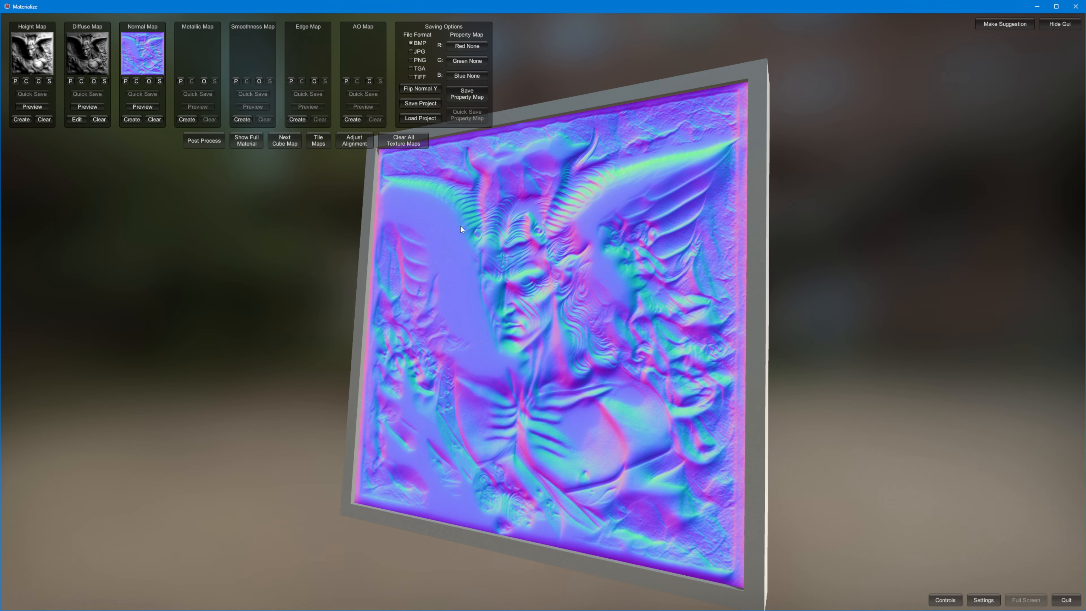
right_click_drag(451, 205, 446, 273)
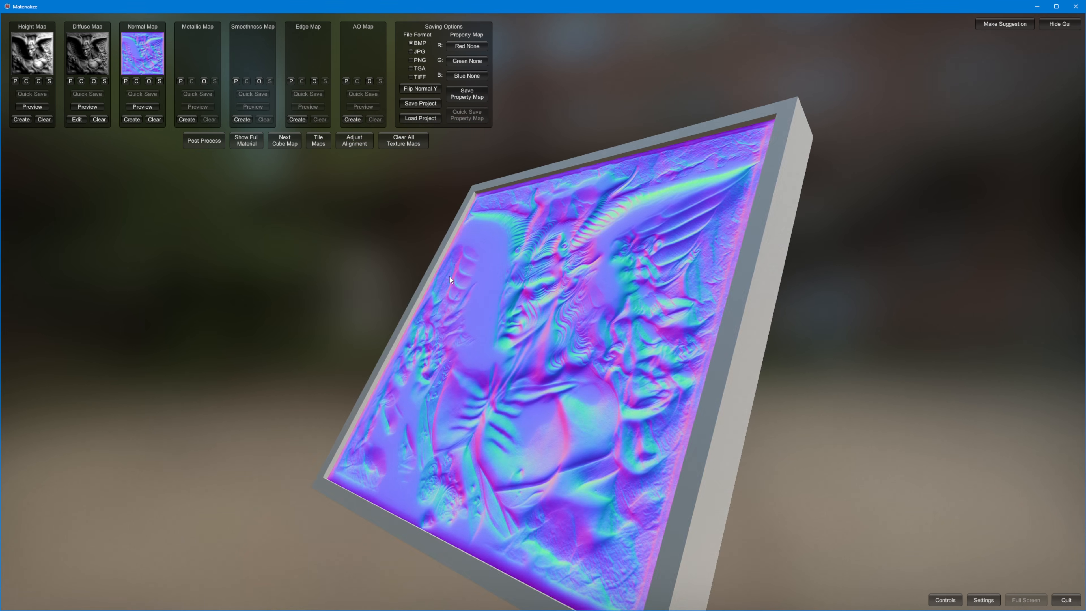
- Compare the diffuse and normal map previews on the rotated model, ending on the diffuse map
left_click(75, 107)
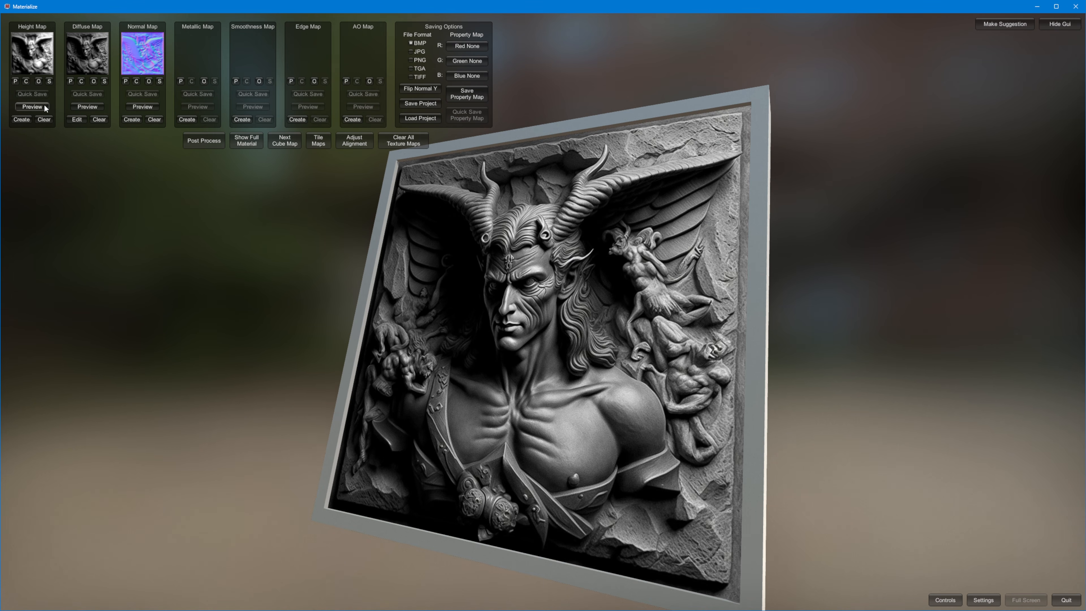
mouse_move(367, 246)
right_mouse_down()
mouse_move(308, 243)
mouse_move(376, 236)
right_mouse_up()
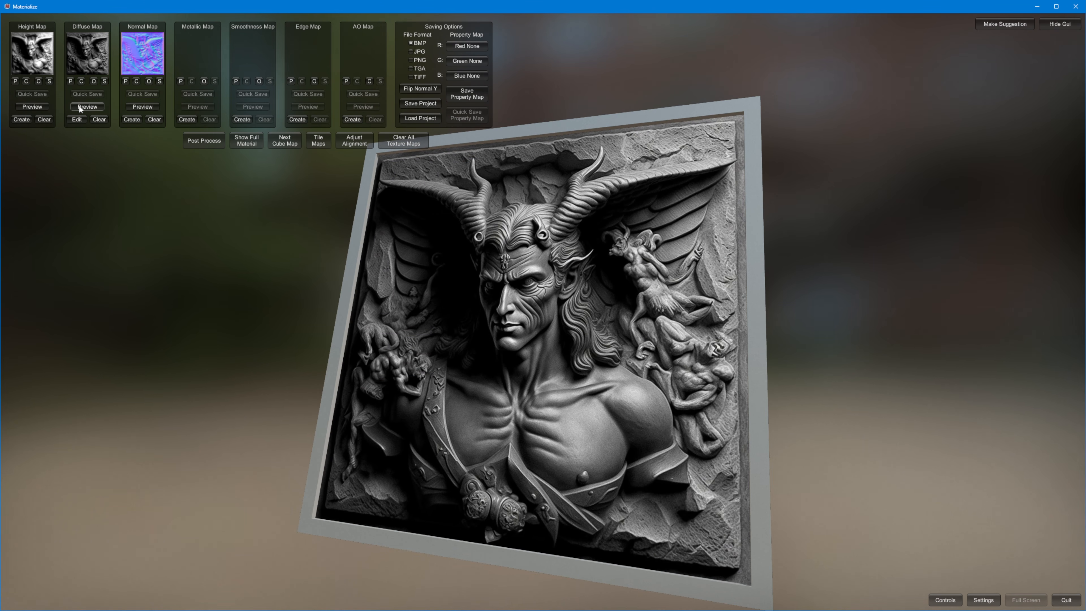
left_click(134, 107)
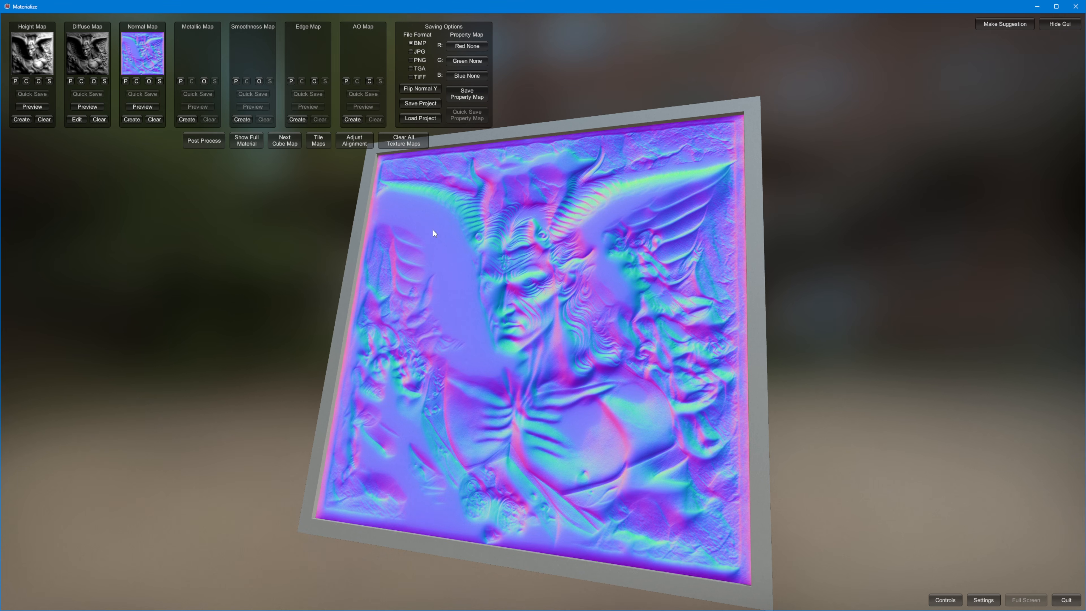
left_click(86, 110)
right_click_drag(411, 222, 591, 354)
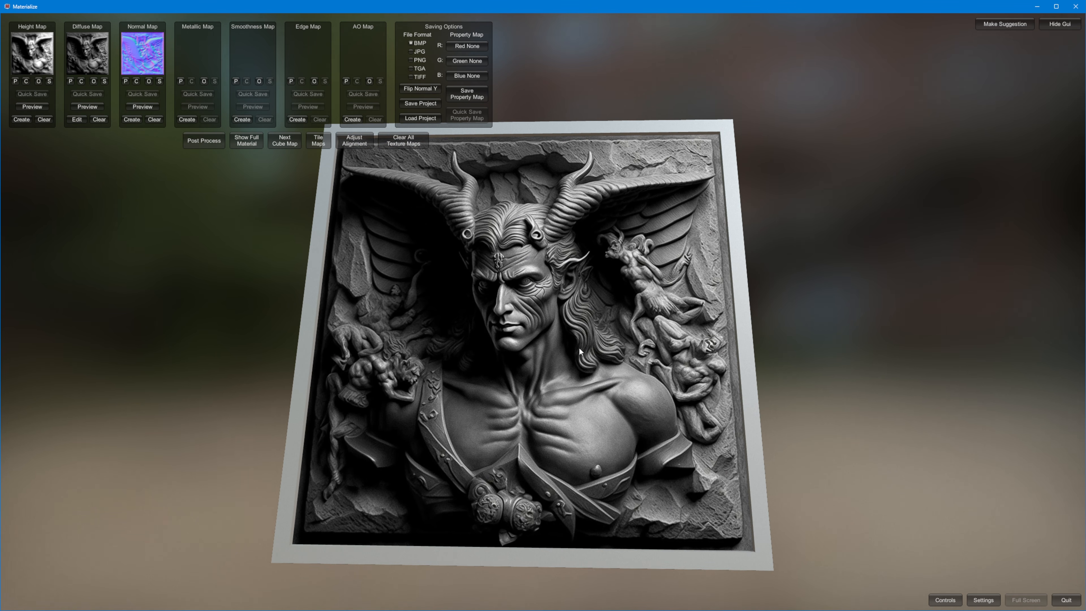
right_click_drag(567, 284, 292, 197)
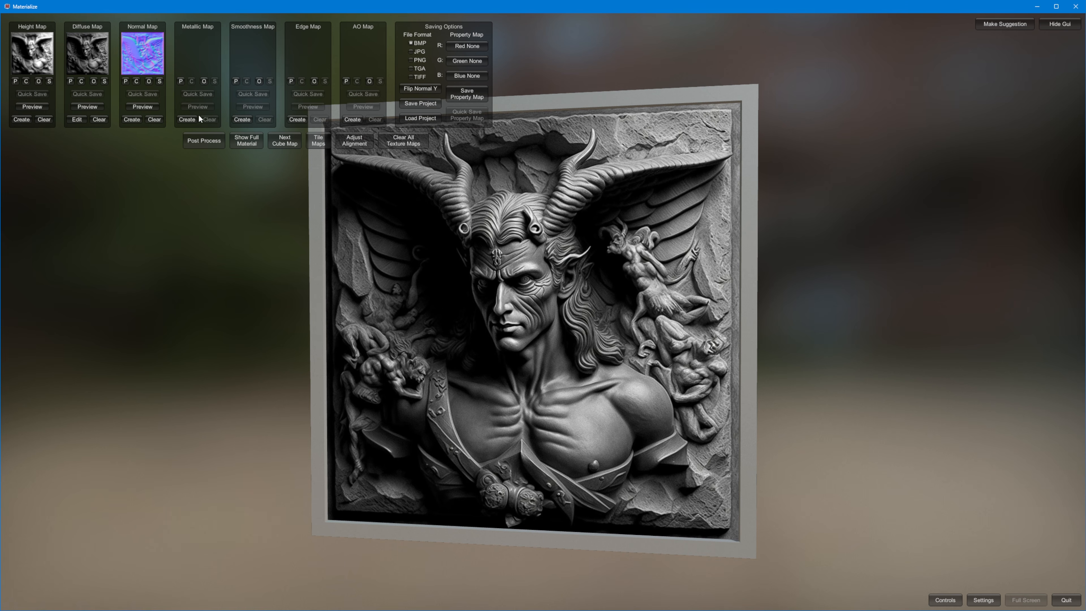
- Create a metallic map from the original diffuse with more of the result revealed and high pass overlay 3.7884
left_click(191, 116)
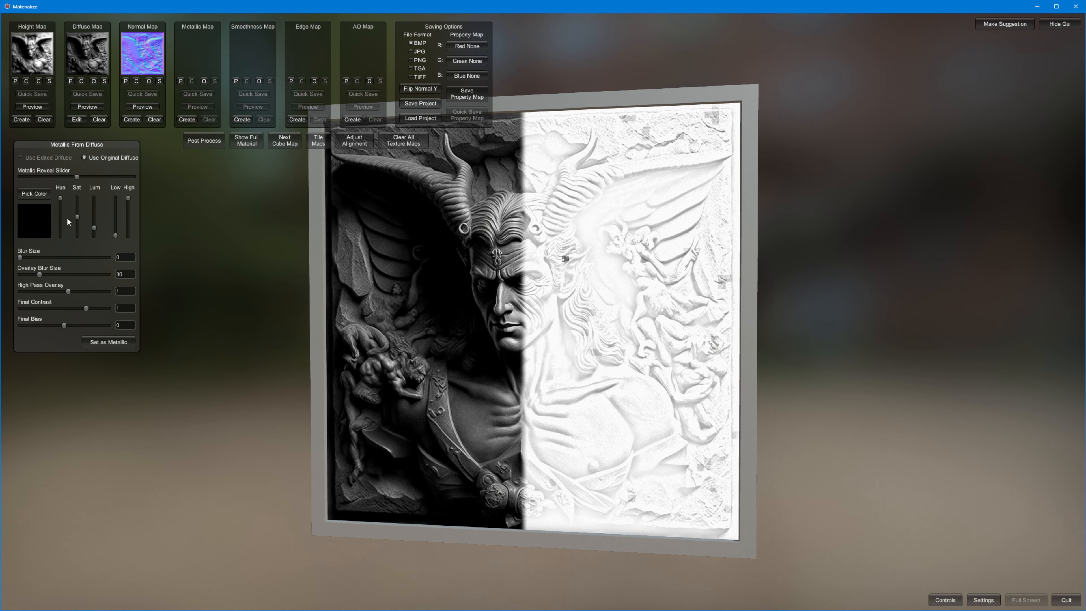
left_click_drag(51, 177, 56, 176)
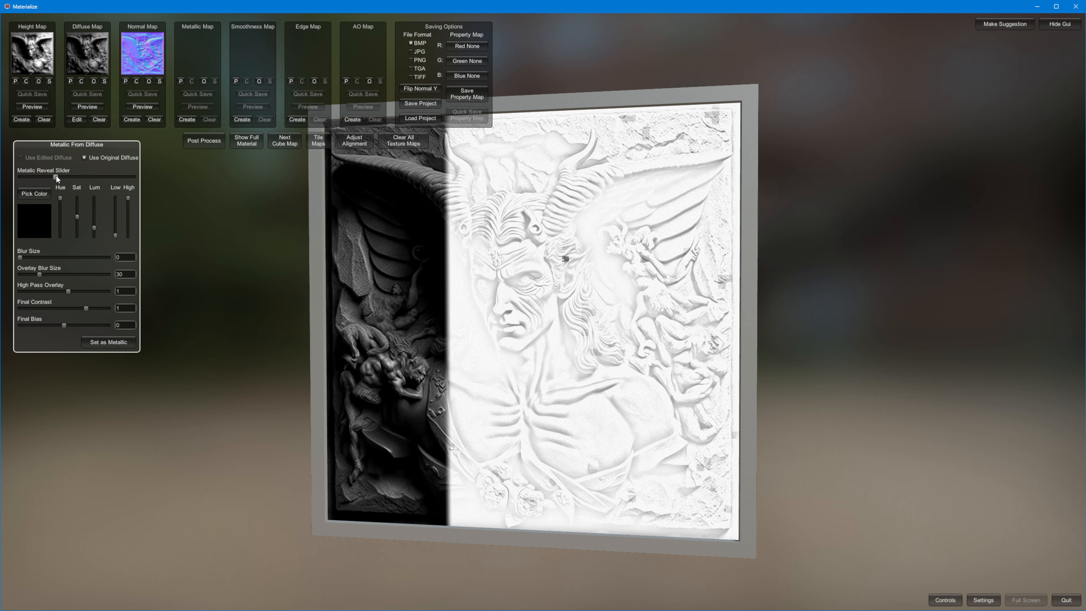
left_click_drag(46, 279, 95, 293)
left_click(145, 343)
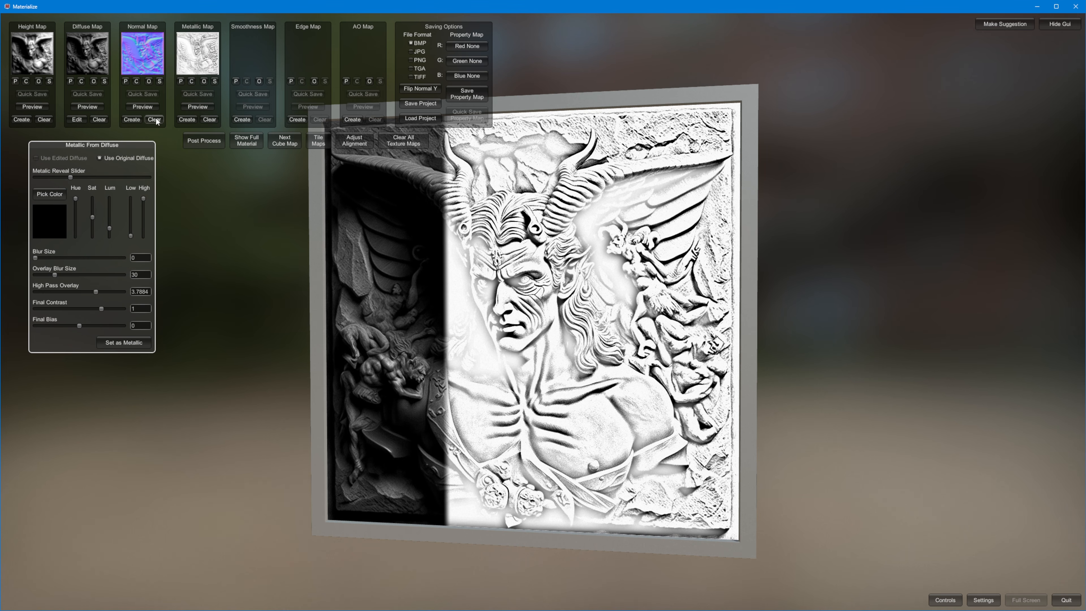
- Create an AO map with pixel spread 54.326, pixel depth 119.38 and AO power 1.5235, and preview the diffuse map again
left_click(352, 119)
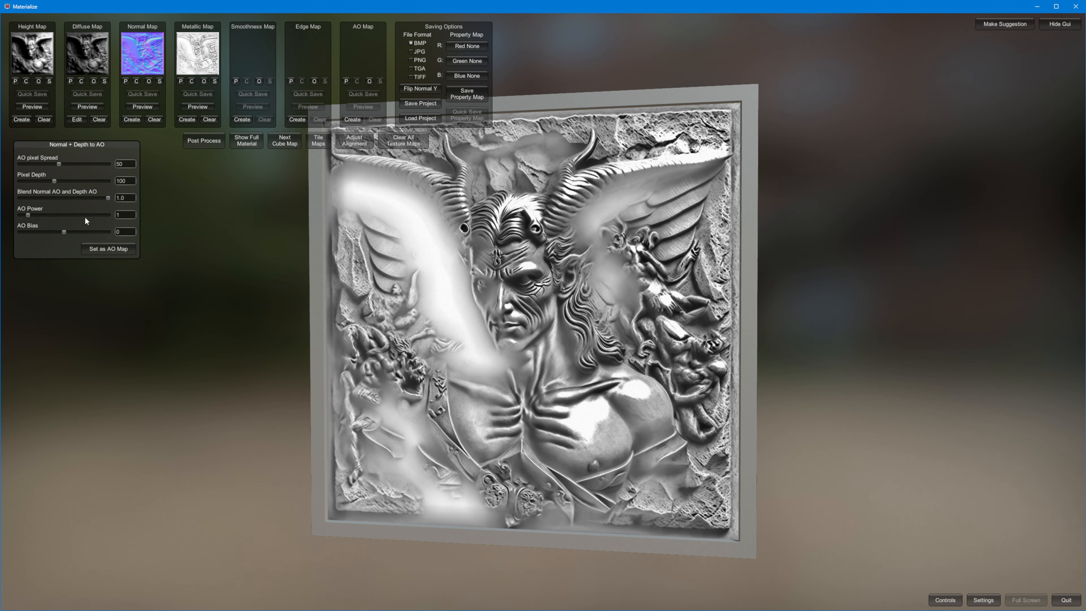
left_click_drag(59, 165, 61, 181)
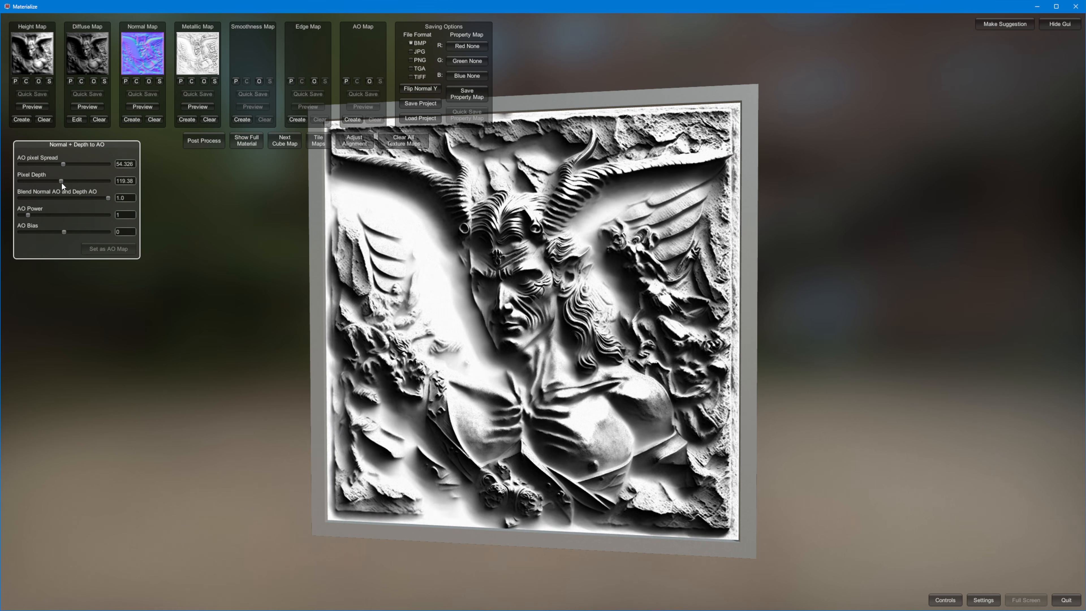
left_click_drag(29, 216, 37, 217)
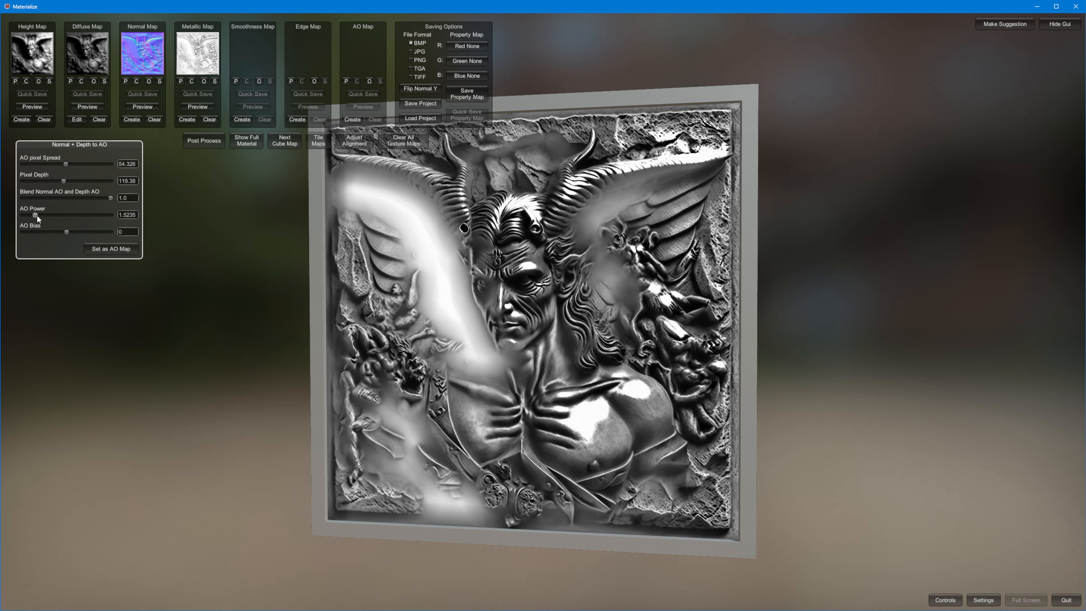
left_click(113, 249)
left_click(81, 108)
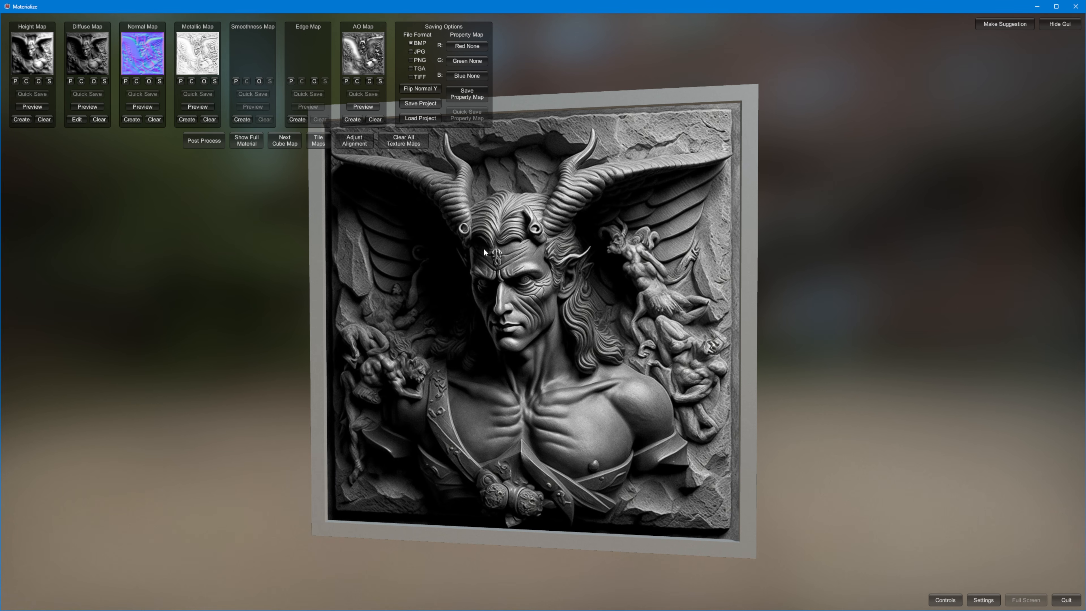
- Rotate and reposition the model, and toggle post-processing off and on to compare its effect
right_click_drag(484, 249, 439, 276)
right_click_drag(562, 229, 546, 227)
middle_click_drag(546, 230, 460, 286)
scroll(460, 286, "down", 1)
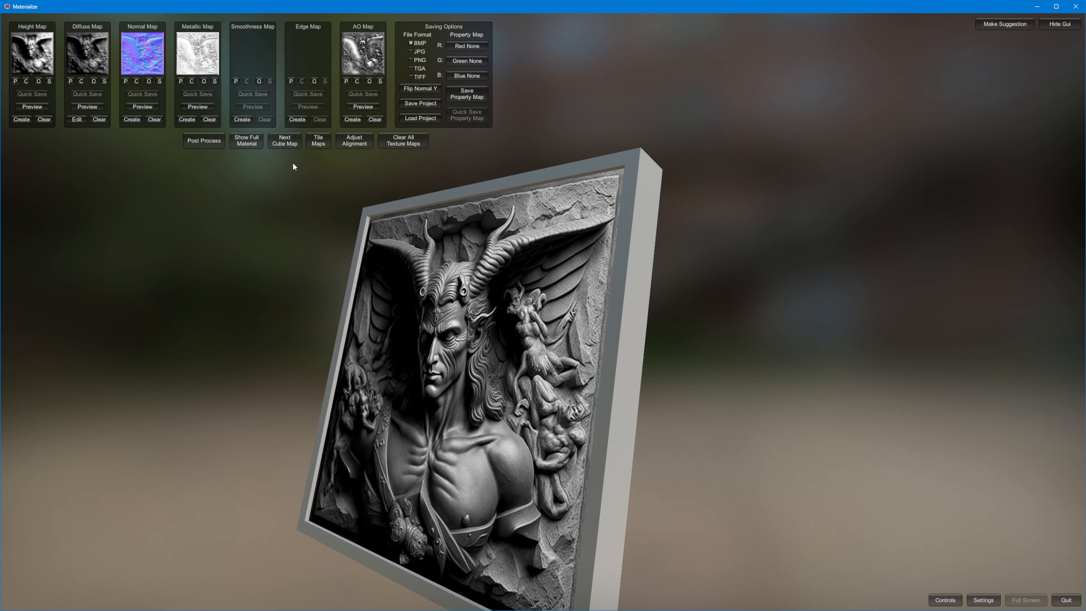
left_click(215, 145)
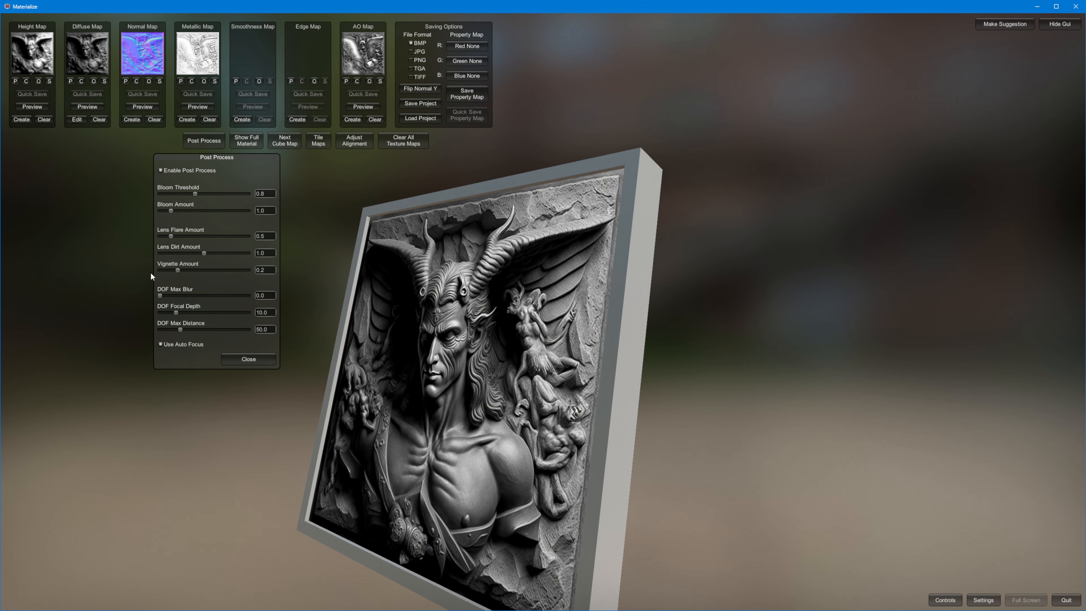
left_click(162, 171)
left_click(162, 170)
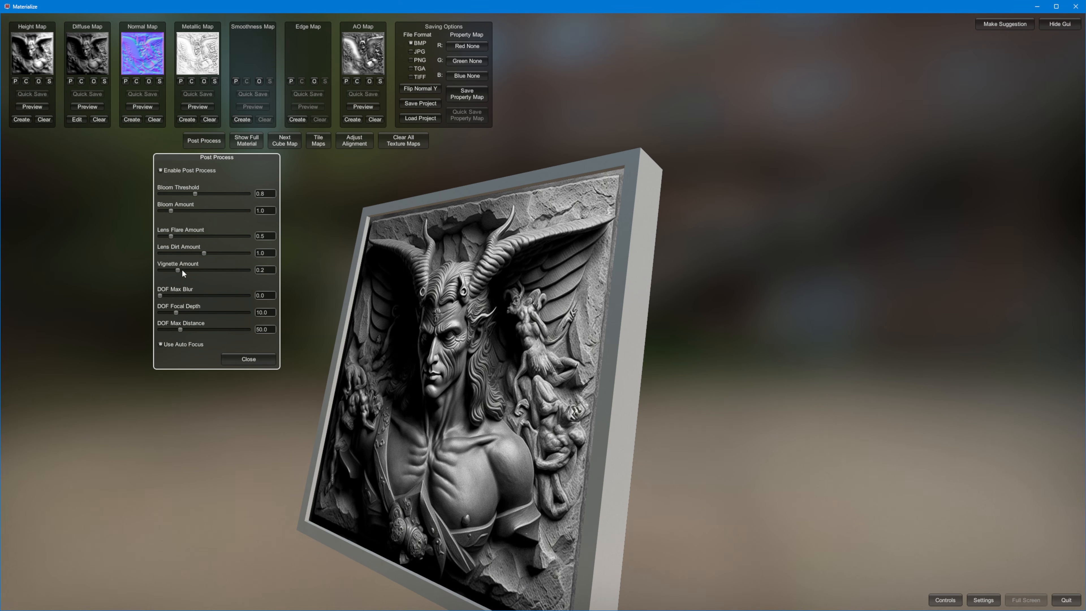
left_click(162, 171)
left_click(162, 171)
right_click_drag(557, 299, 607, 308)
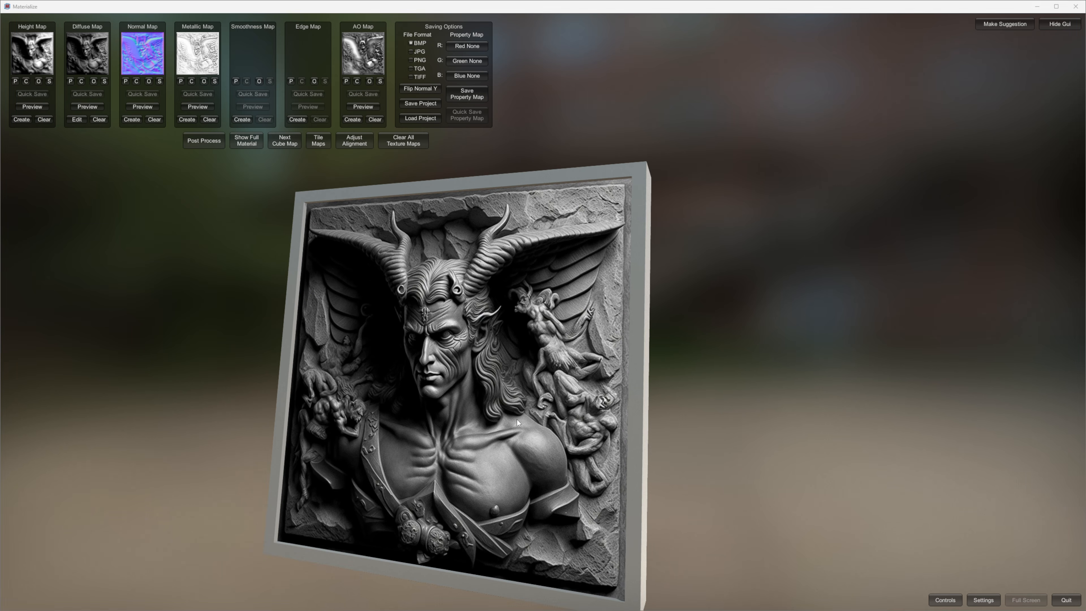
- Show the full material and set metallic multiplier 1.0192, parallax displacement 0.4807, edge amount 0.5961 and ambient occlusion power 0.5576, checking it from several angles
left_click(248, 141)
right_click_drag(471, 325, 326, 384)
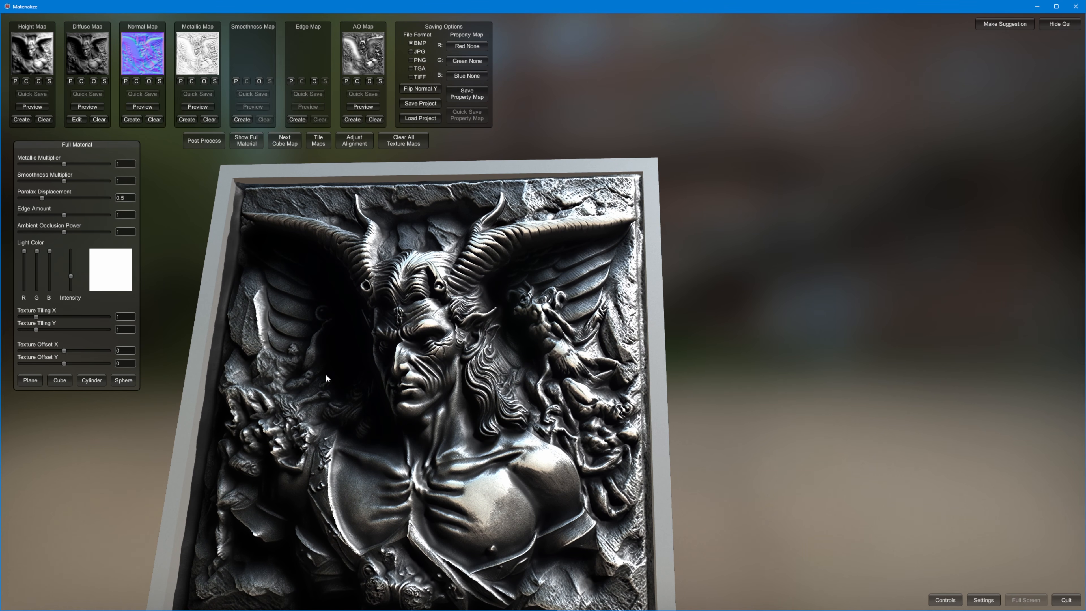
mouse_move(65, 163)
left_mouse_down()
mouse_move(45, 163)
mouse_move(97, 171)
mouse_move(65, 176)
mouse_move(53, 199)
mouse_move(37, 200)
mouse_move(54, 230)
mouse_move(35, 230)
mouse_move(45, 232)
left_mouse_up()
left_click_drag(274, 300, 357, 339)
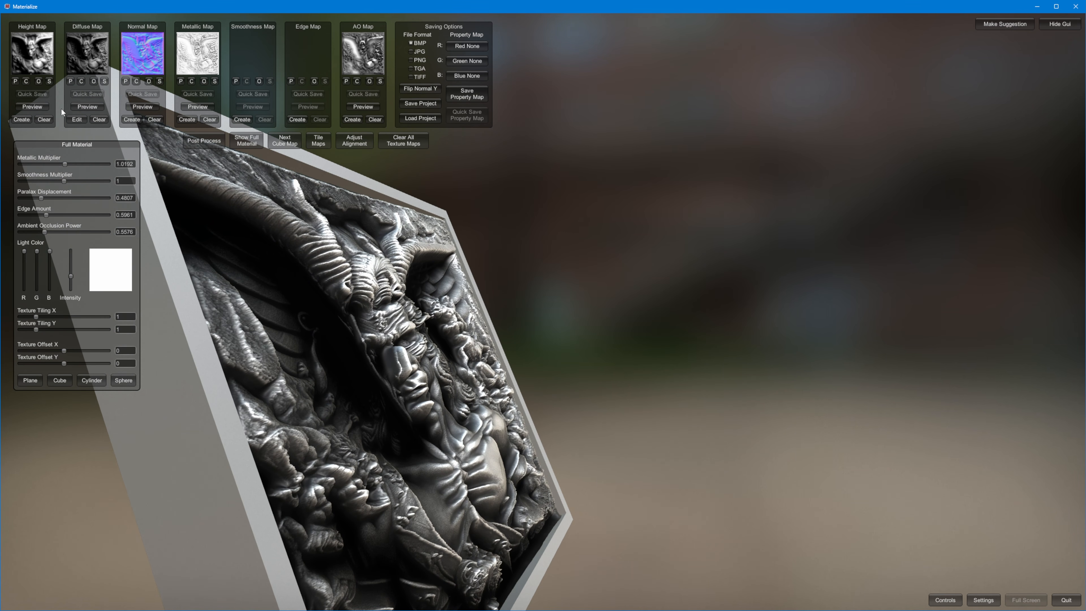
right_click_drag(485, 309, 444, 310)
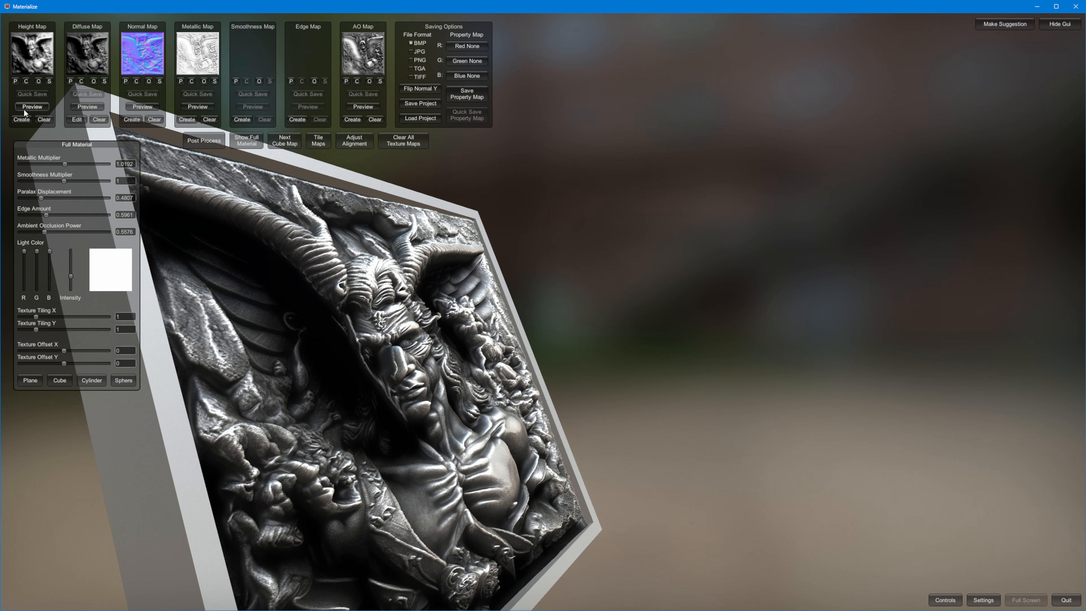
- Preview the current height map, clear it and start creating a new one from the original diffuse
left_click(24, 109)
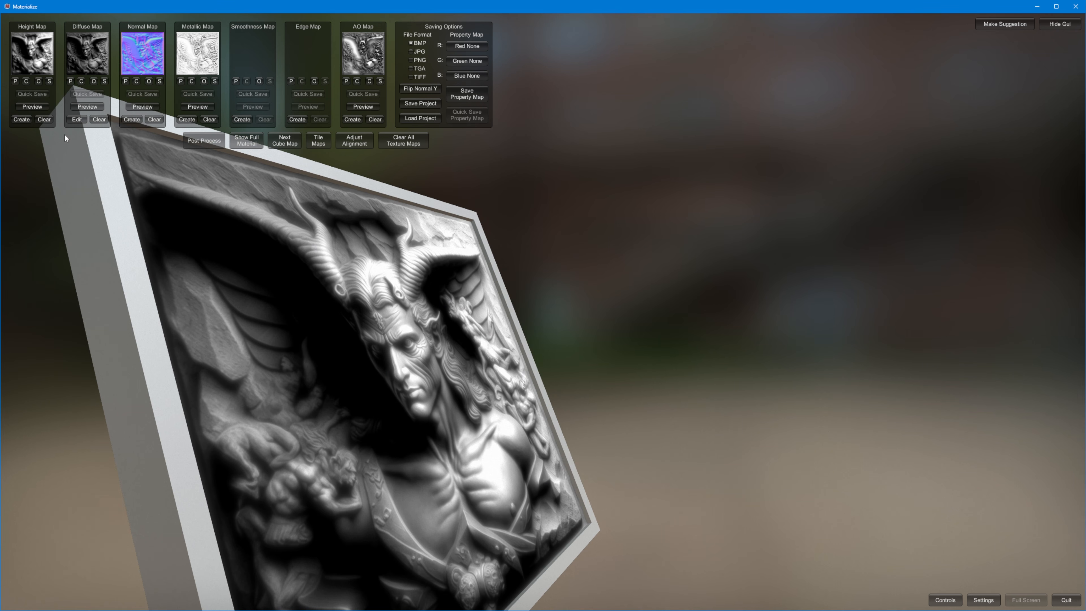
left_click(43, 120)
left_click(21, 120)
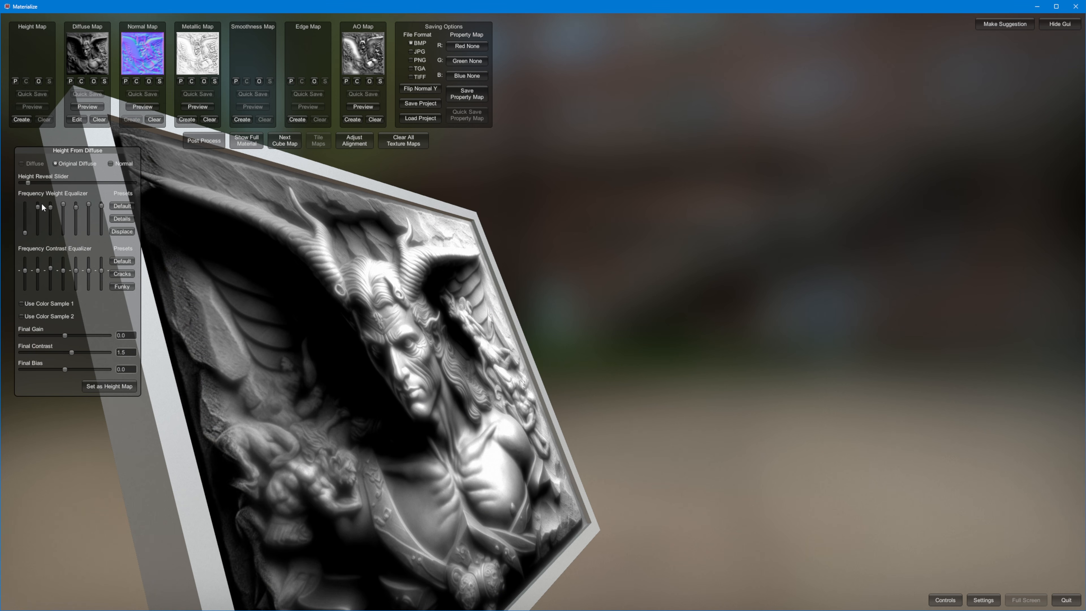
- Try lowering the mid and high frequency weights, and compare the Displace, Details and Default weight presets on the height map
mouse_move(49, 207)
left_mouse_down()
mouse_move(57, 238)
mouse_move(39, 205)
left_mouse_up()
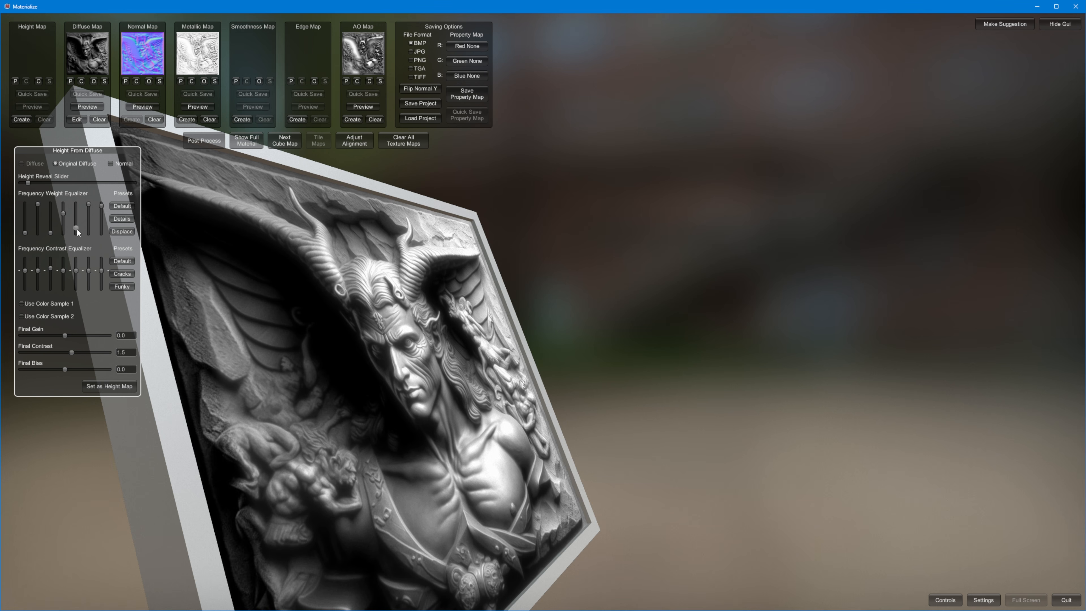
left_click_drag(88, 205, 88, 233)
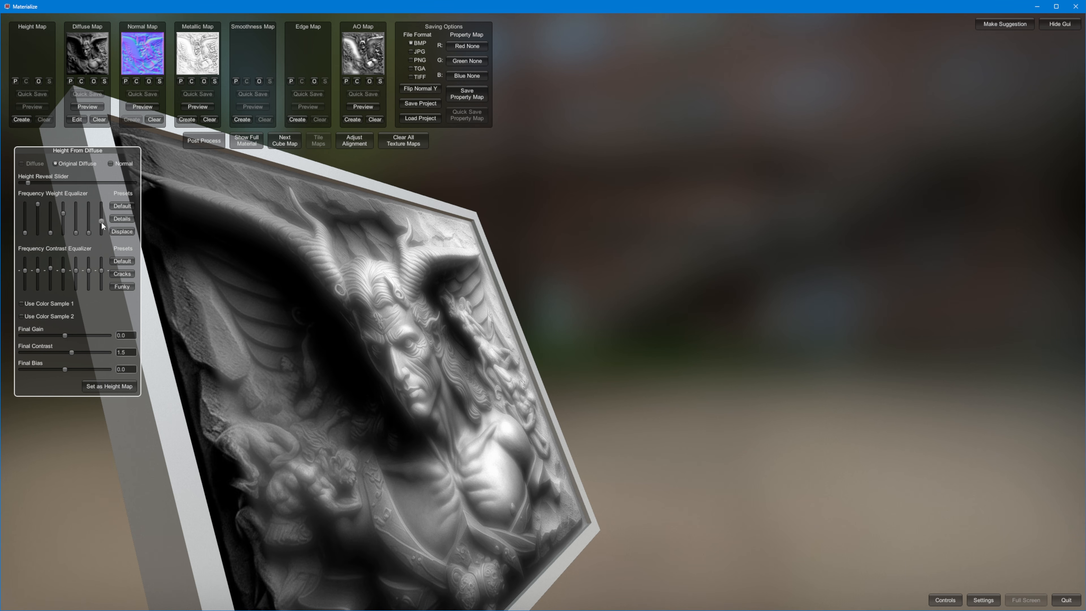
left_click(126, 232)
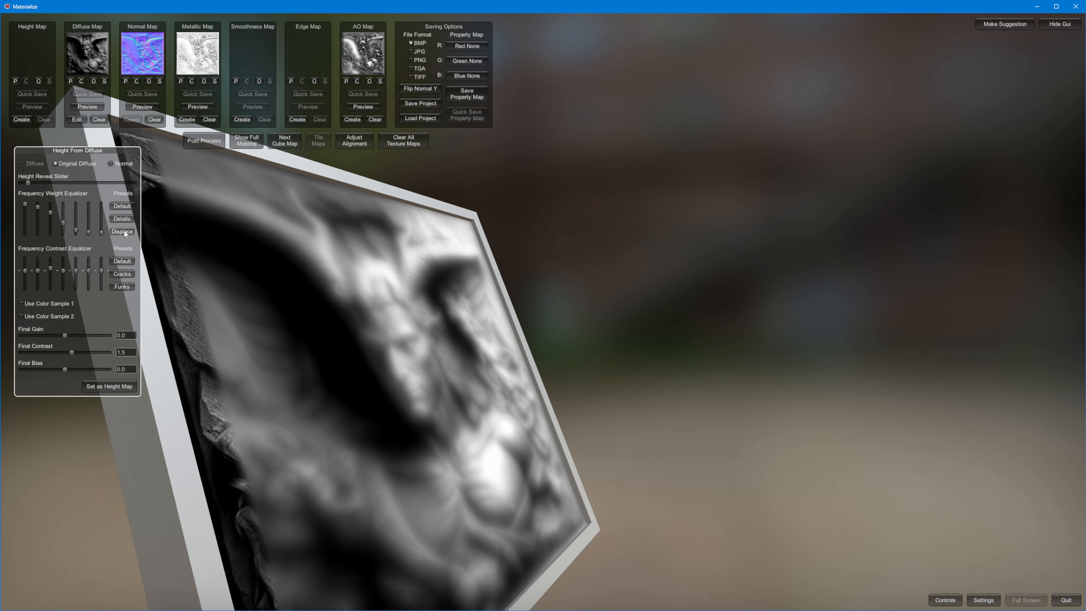
right_click_drag(525, 296, 446, 307)
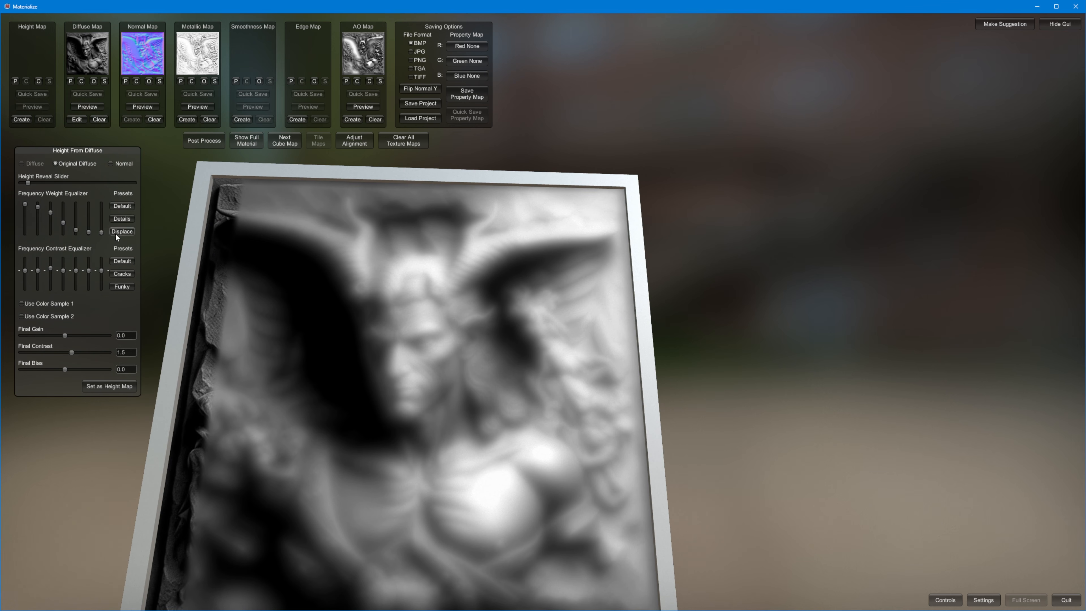
left_click(128, 218)
left_click(122, 207)
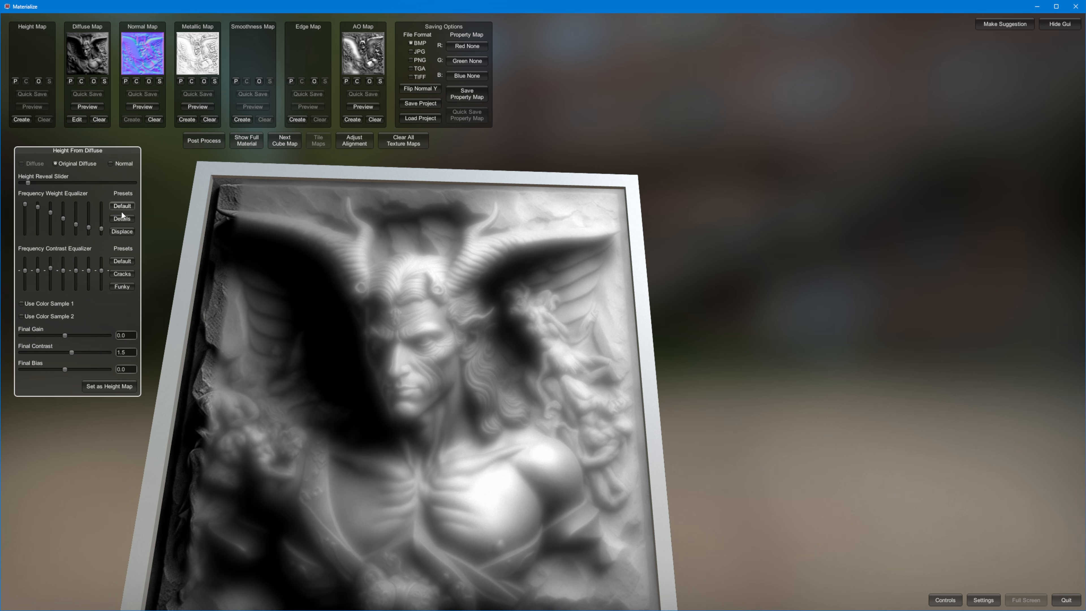
left_click(127, 232)
left_click_drag(369, 317, 277, 329)
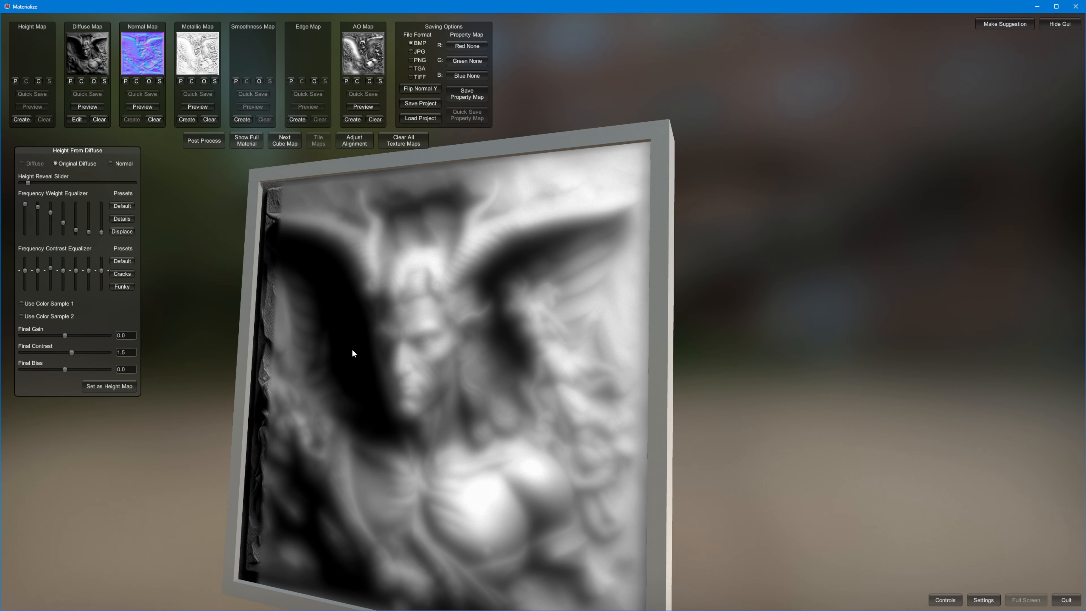
- Apply the Default frequency weight preset, slightly lower the second and third frequency contrasts, and set the result as the height map
left_click(119, 208)
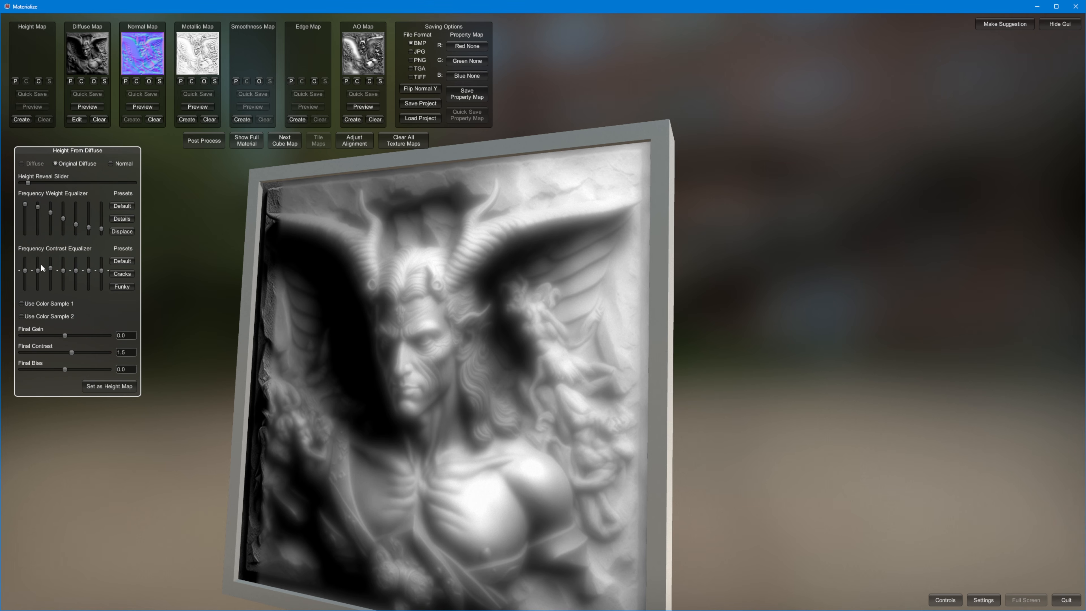
mouse_move(51, 268)
left_mouse_down()
mouse_move(56, 276)
mouse_move(37, 273)
left_mouse_up()
right_click_drag(316, 342, 165, 376)
left_click(121, 386)
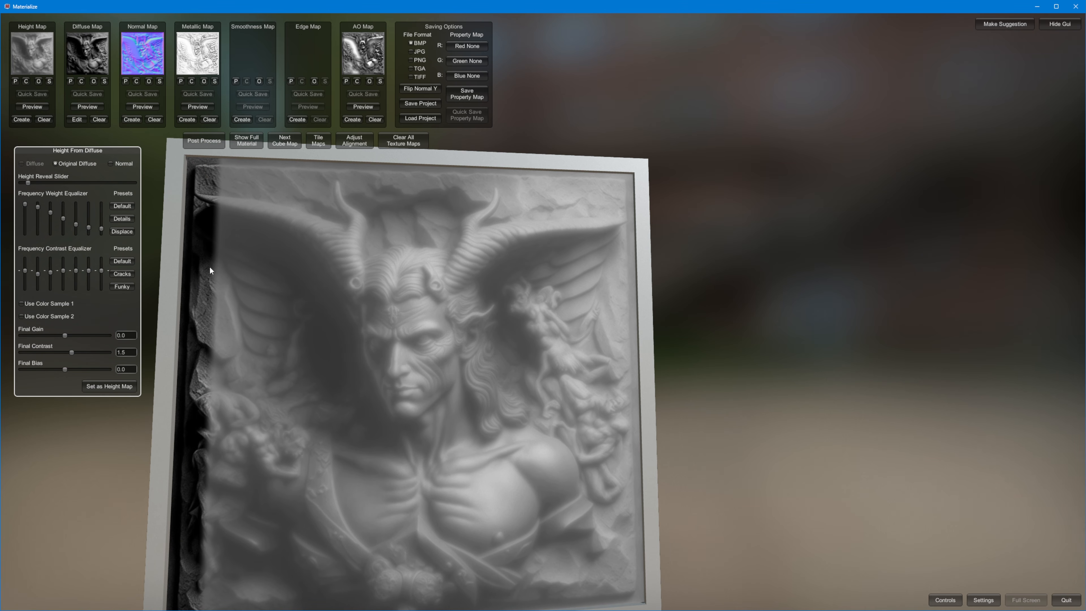
- Show the full material with the new height map and inspect the relief from several angles
left_click(248, 136)
right_click_drag(552, 261, 437, 375)
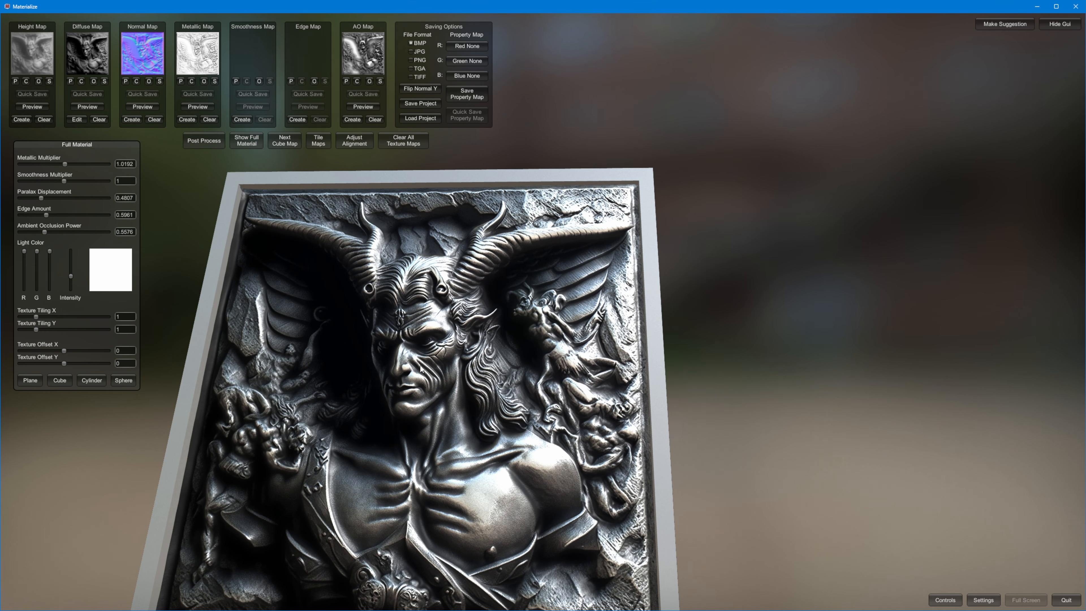
right_click_drag(479, 335, 542, 330)
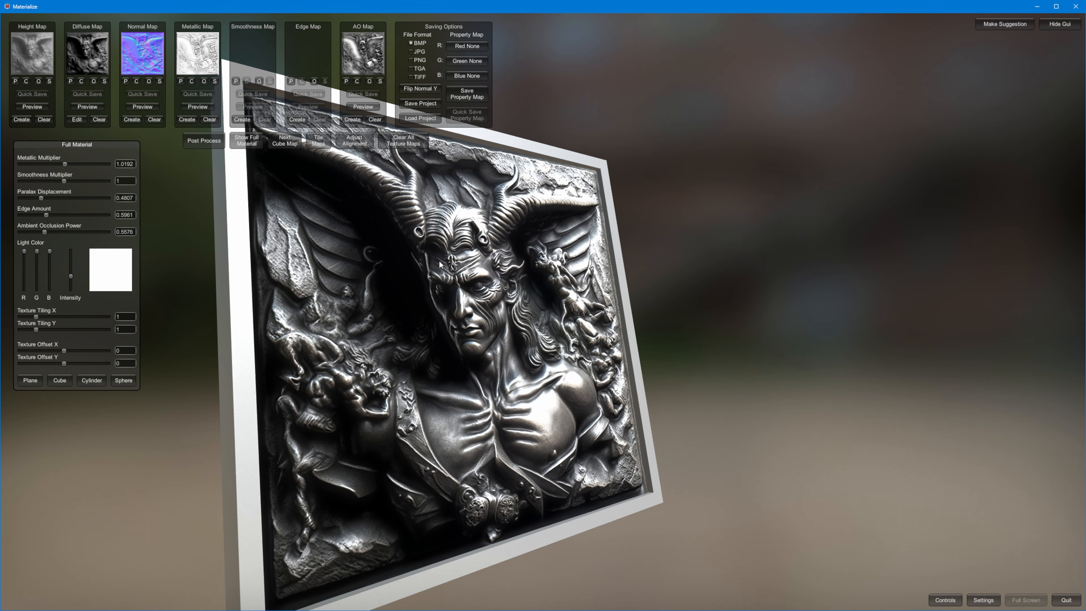
mouse_move(479, 334)
right_mouse_down()
mouse_move(414, 332)
mouse_move(492, 343)
mouse_move(508, 369)
mouse_move(457, 372)
mouse_move(441, 343)
mouse_move(530, 391)
mouse_move(459, 342)
mouse_move(448, 315)
mouse_move(461, 334)
right_mouse_up()
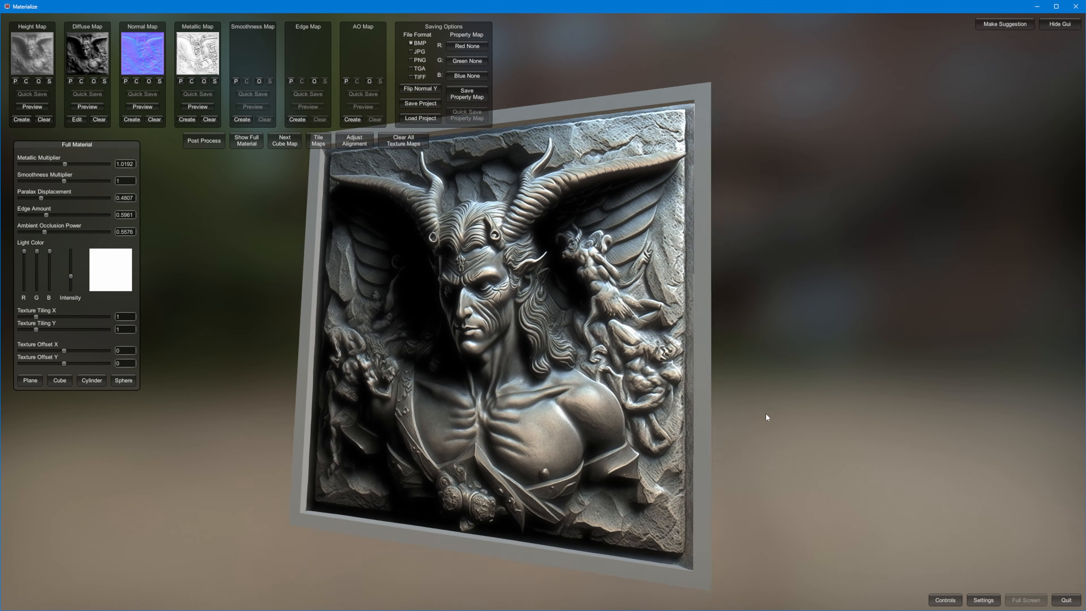
right_click_drag(766, 417, 211, 184)
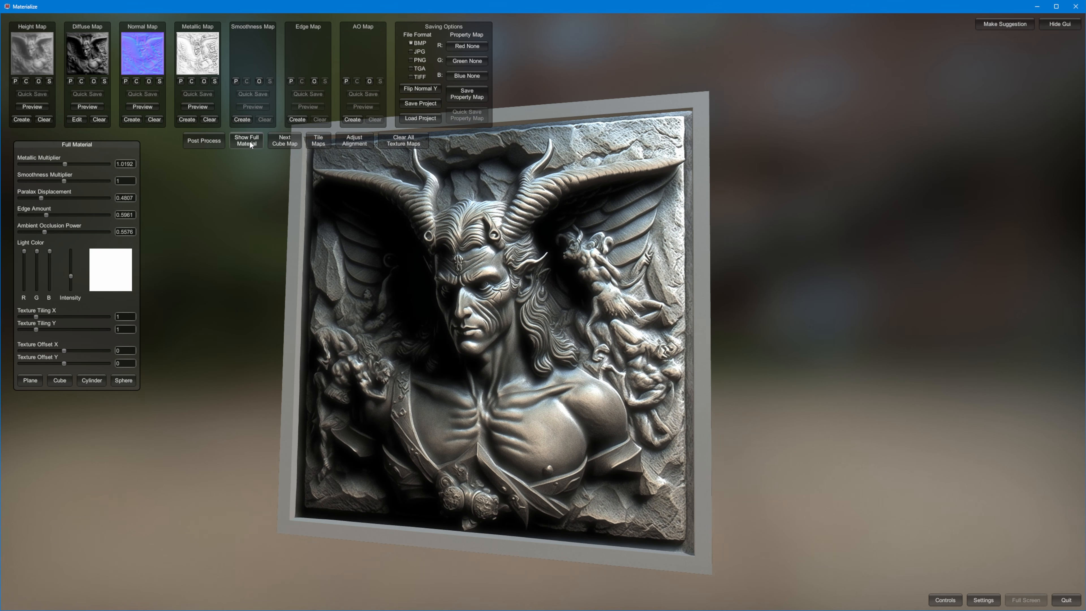
- Clear all texture maps and check the files offered for loading as a diffuse map, without loading one
left_click(404, 141)
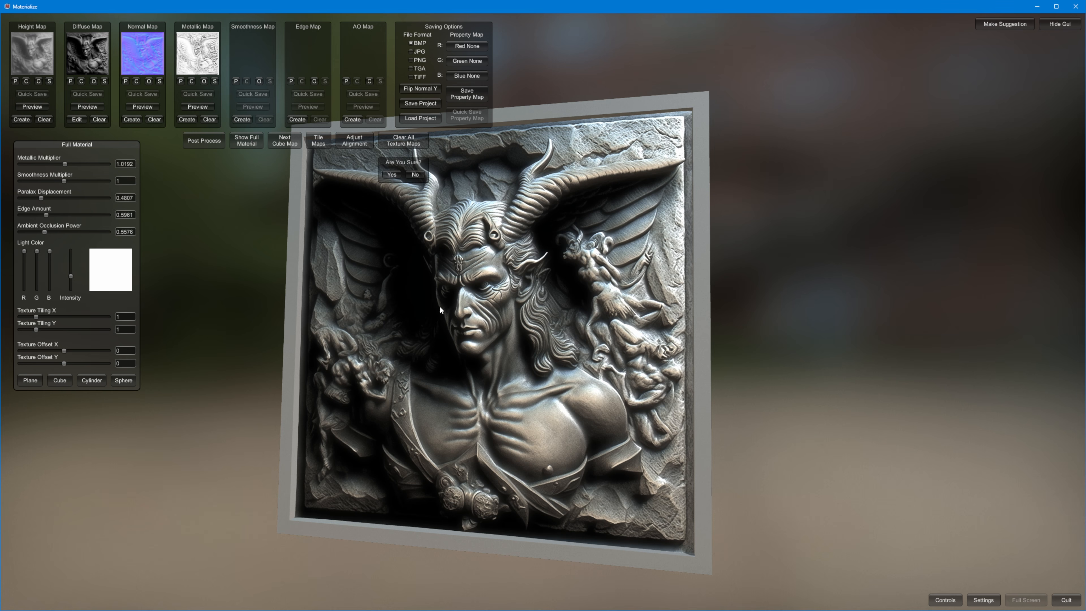
left_click(399, 174)
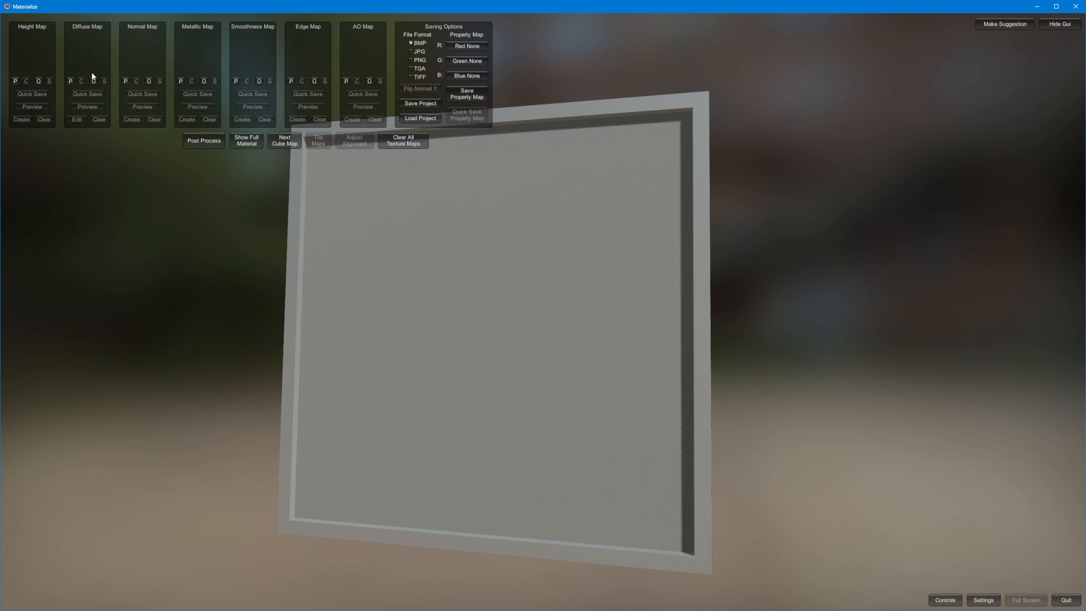
left_click(95, 81)
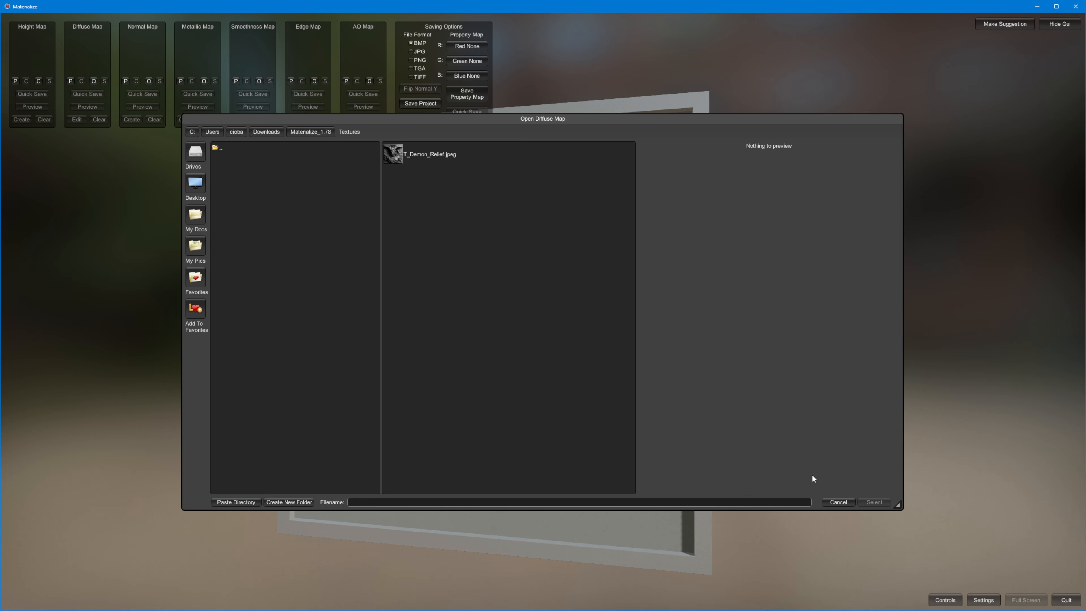
left_click(844, 498)
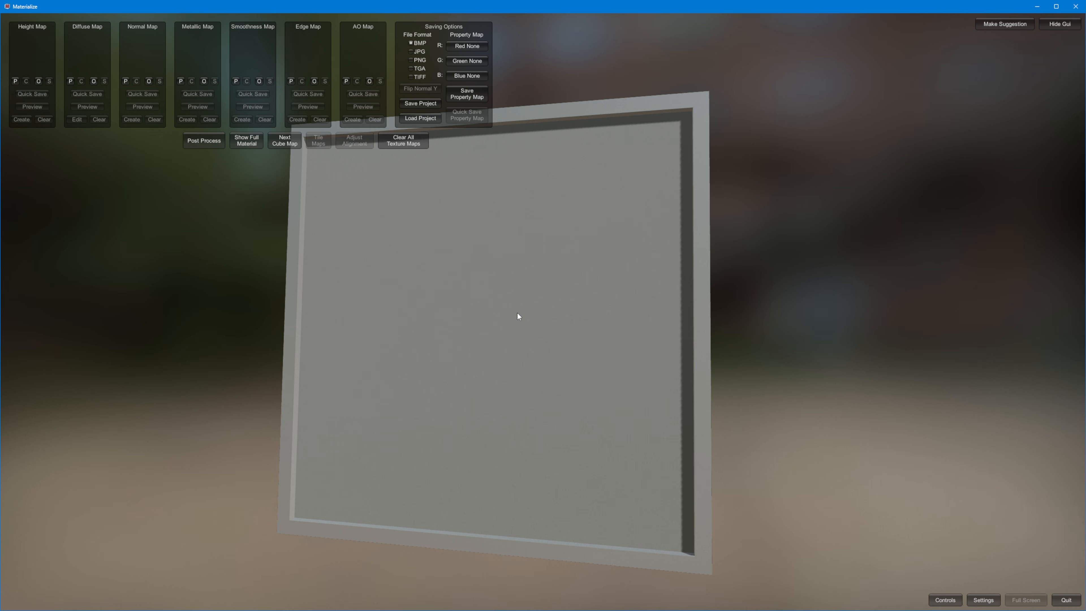
- Switch to the Textures folder in File Explorer, look over the WEBP and JPEG textures, and select T_Knight.webp
key("alt+Tab")
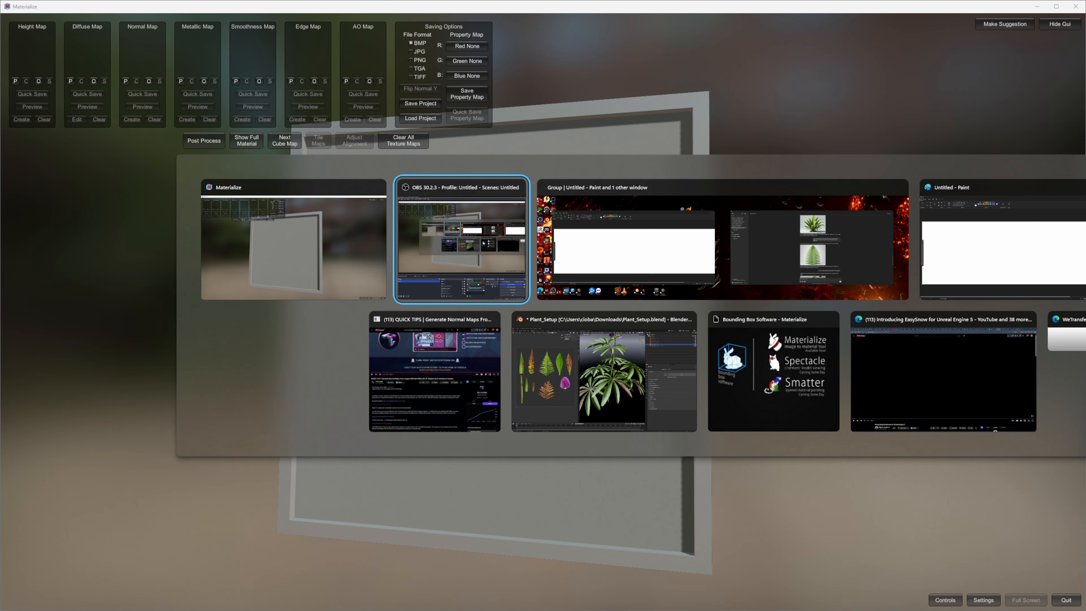
left_click(419, 260)
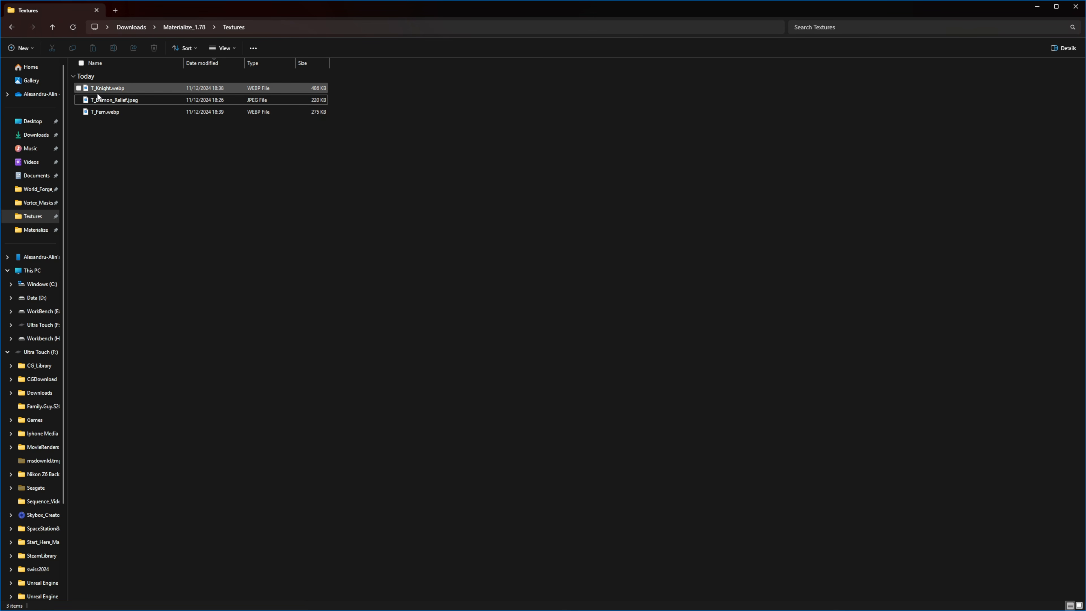
left_click(274, 87)
left_click(216, 112)
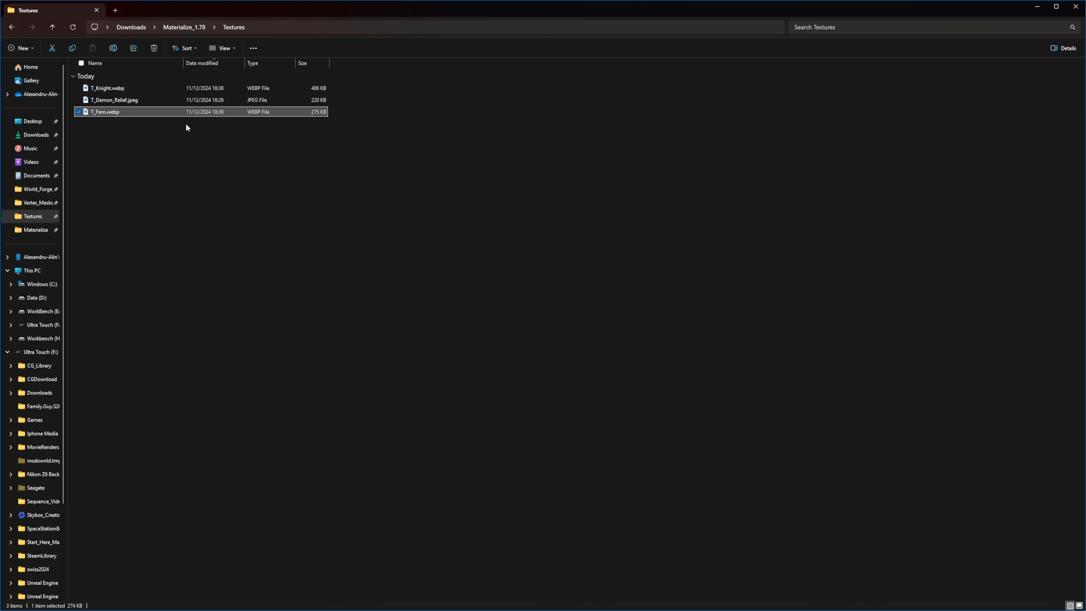
left_click(178, 100)
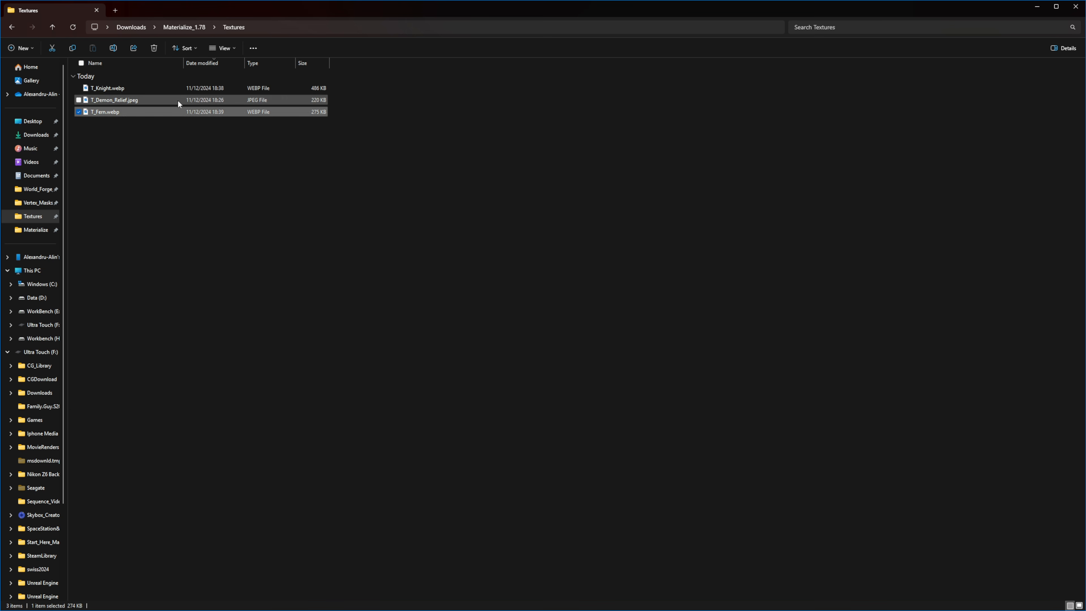
left_click(114, 89)
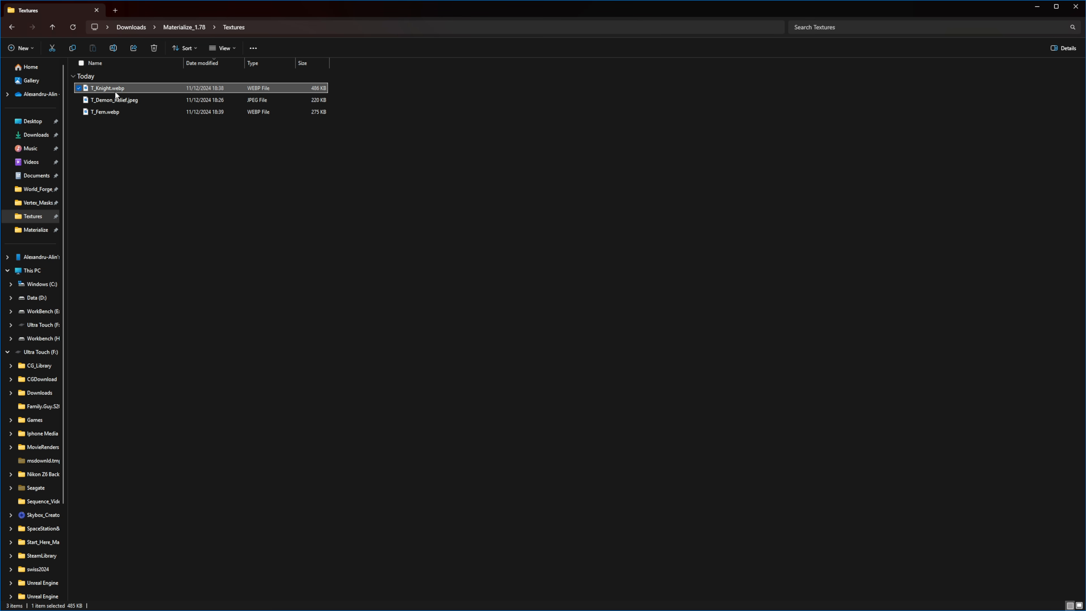
- Switch to Paint, move its window aside to uncover the Textures folder, and open T_Knight.webp in it
key("alt+Tab")
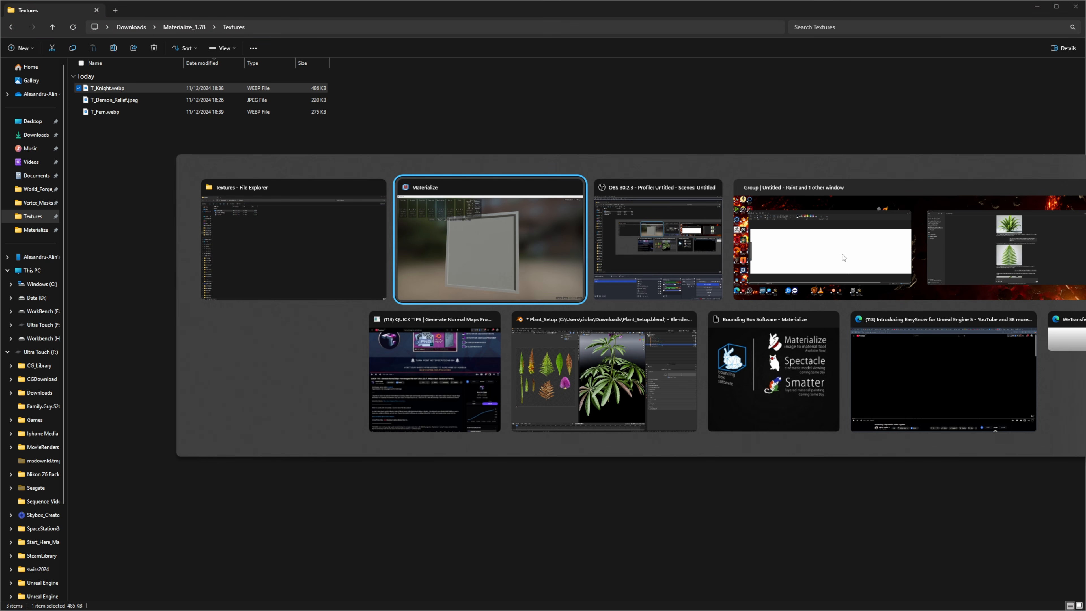
left_click(884, 251)
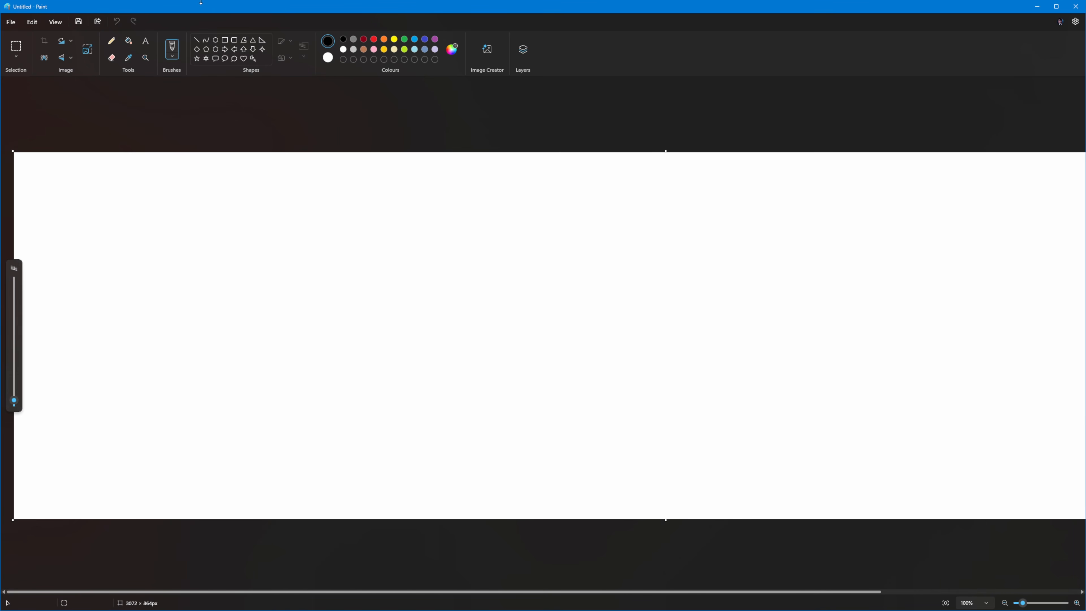
mouse_move(216, 7)
left_mouse_down()
mouse_move(412, 61)
mouse_move(414, 34)
left_mouse_up()
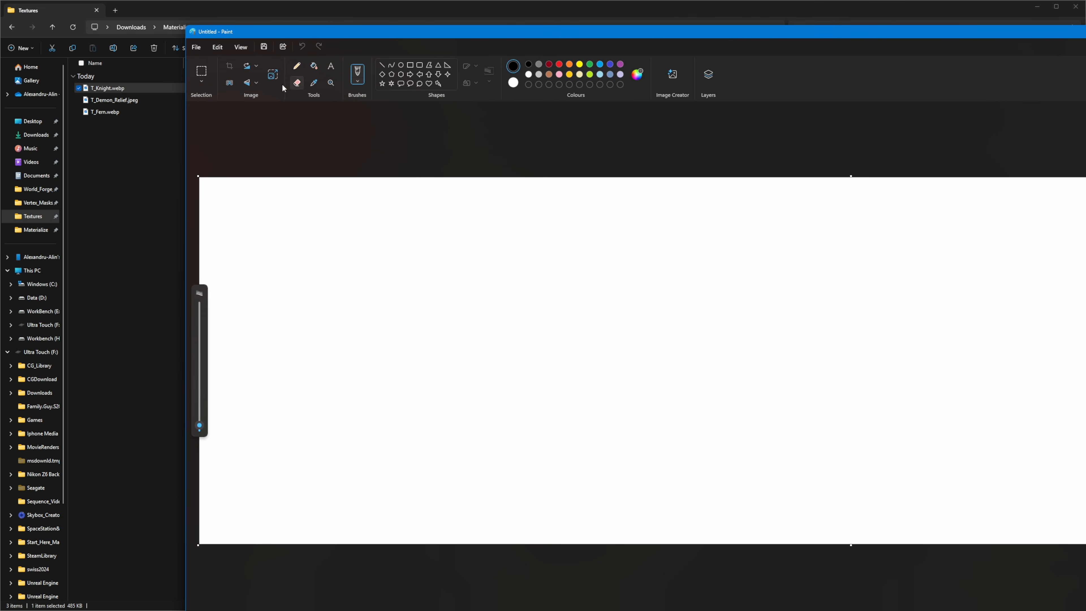
mouse_move(108, 88)
left_mouse_down()
mouse_move(256, 120)
mouse_move(300, 280)
left_mouse_up()
- Save the knight image as the JPEG picture T_Knight.jpg in the Textures folder inside Downloads > Materialize_1.78
left_click(195, 47)
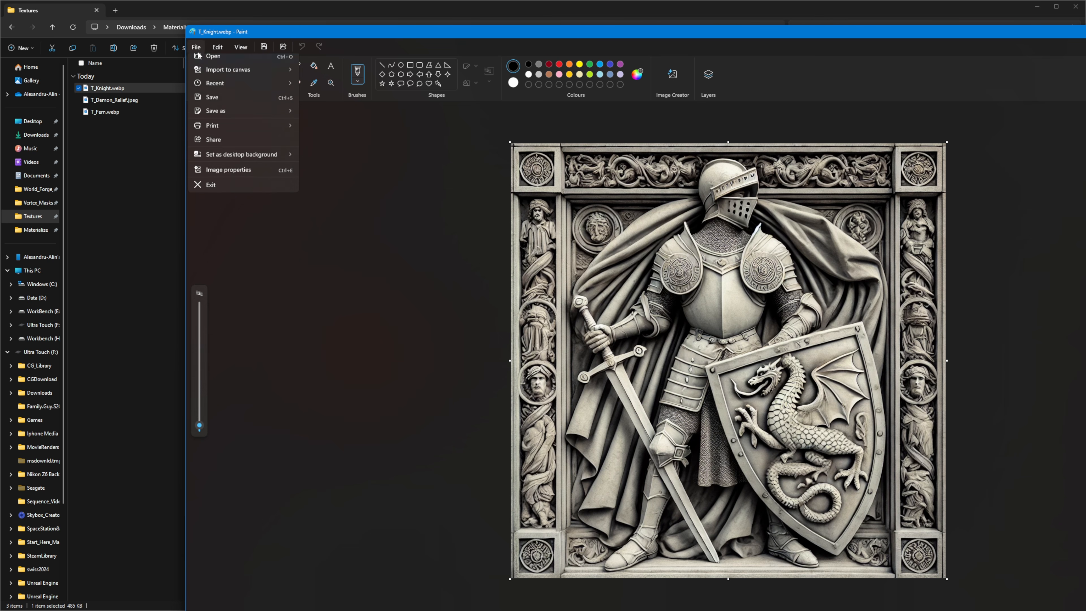
mouse_move(214, 130)
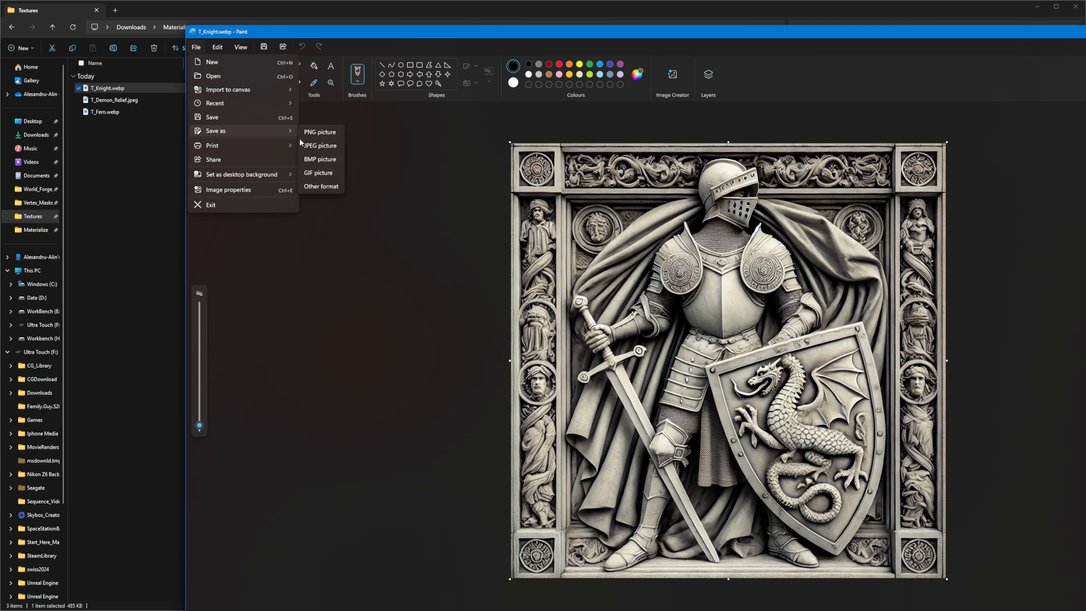
left_click(320, 145)
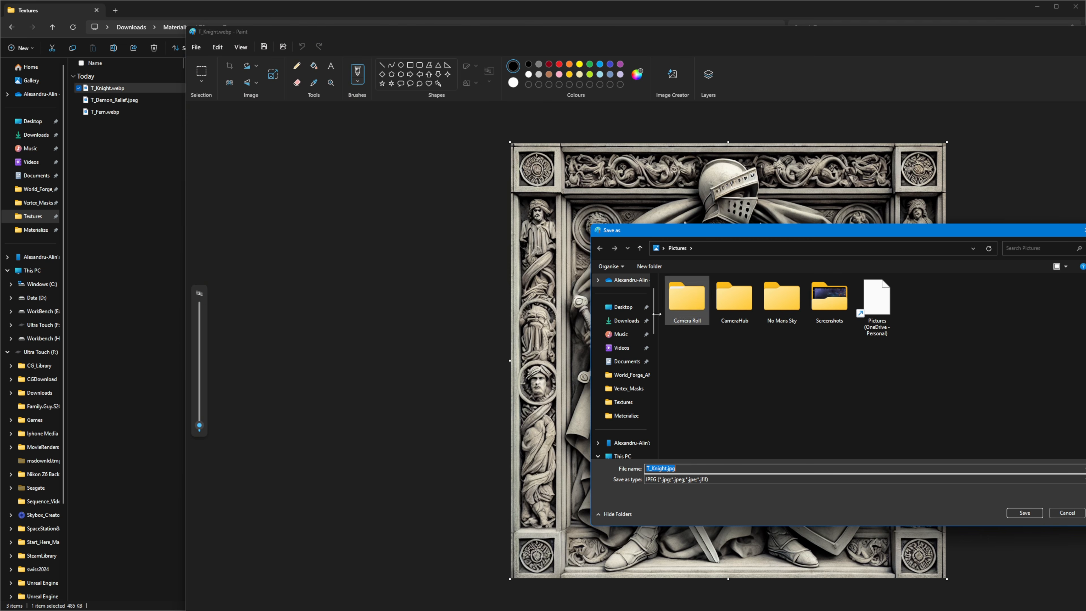
left_click(626, 320)
double_click(713, 317)
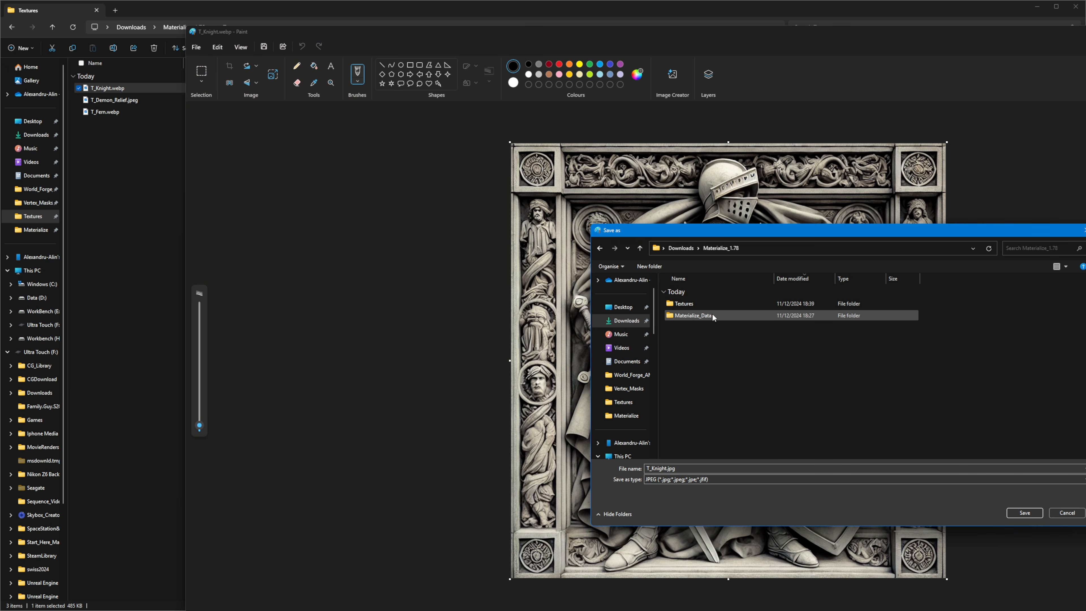
double_click(712, 316)
left_click(1013, 513)
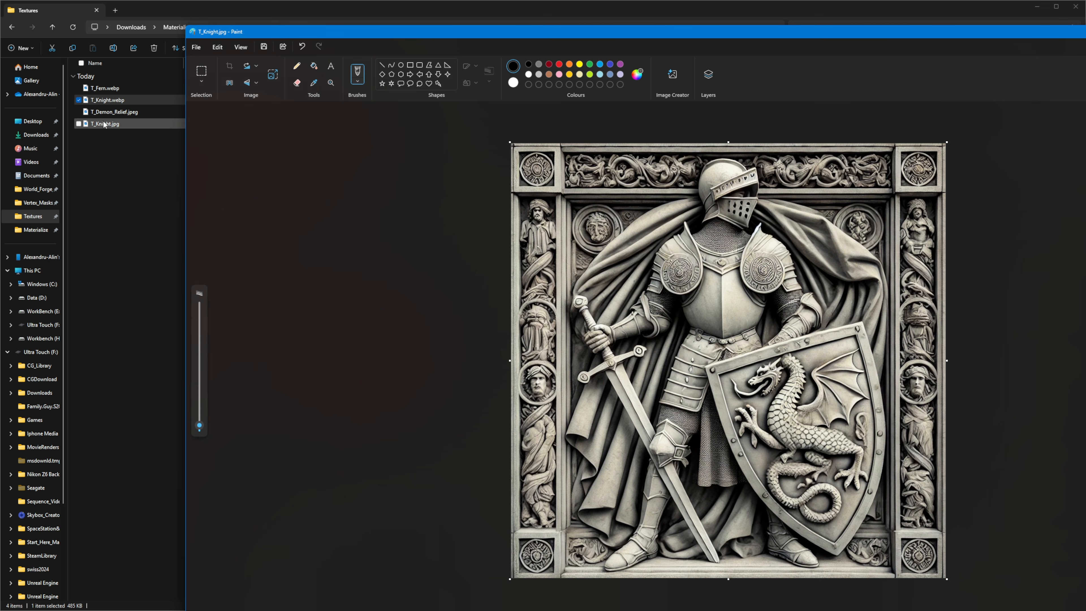
- Open T_Fern.webp in Paint and save it as the JPEG picture T_Fern.jpg in the Textures folder
mouse_move(104, 88)
left_mouse_down()
mouse_move(304, 167)
mouse_move(1085, 208)
left_mouse_up()
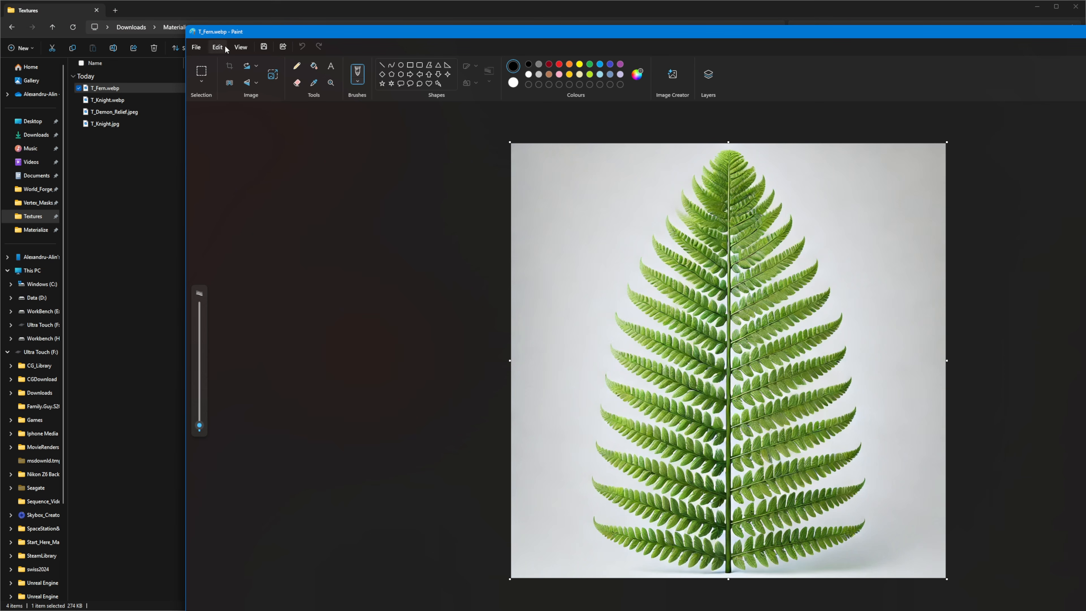
left_click(196, 47)
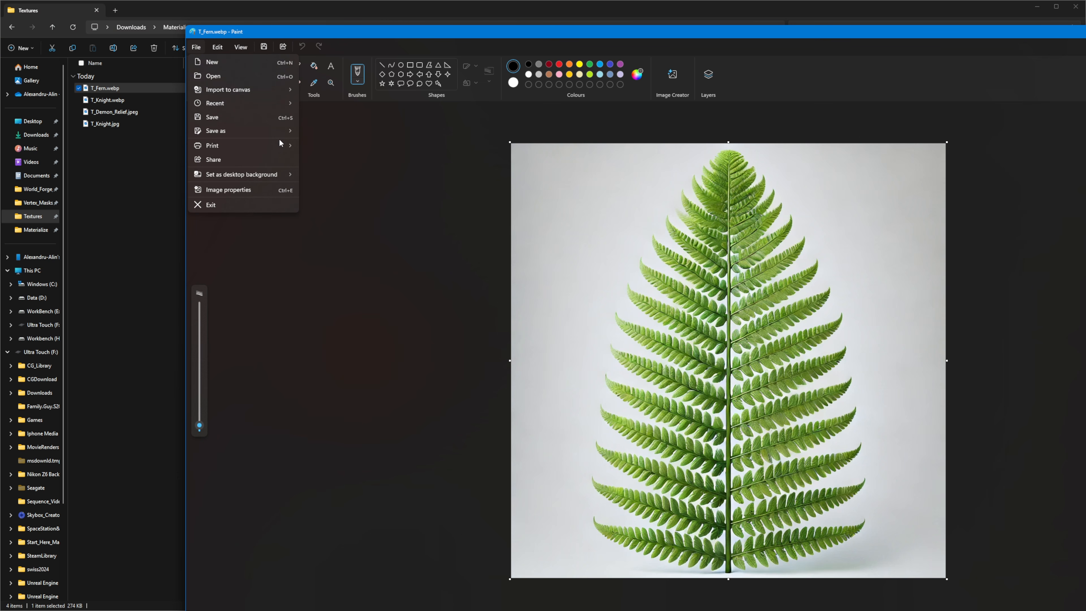
mouse_move(283, 131)
left_click(318, 148)
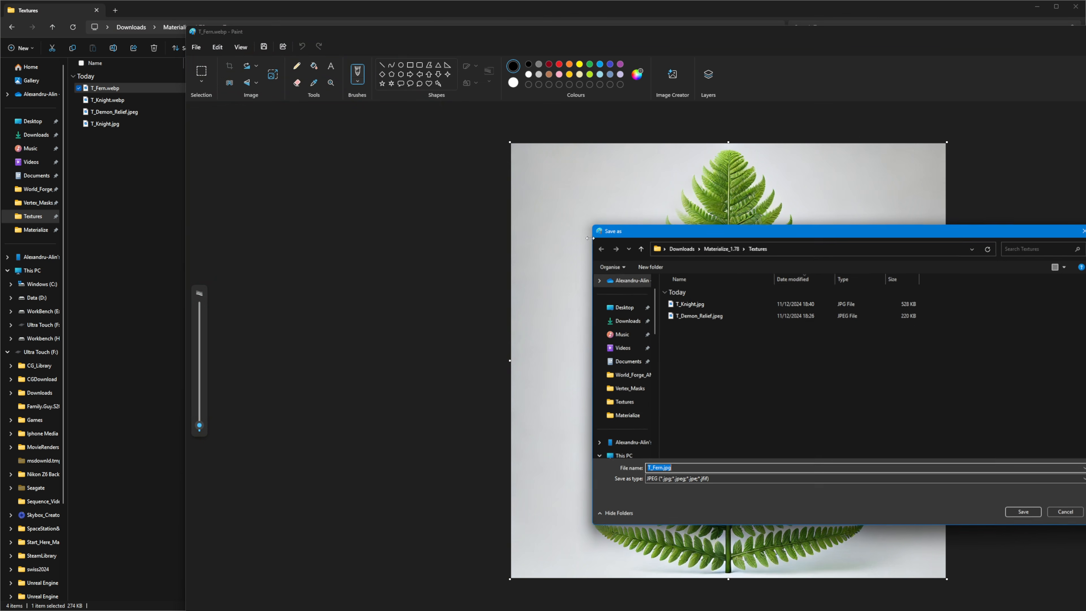
left_click(1025, 511)
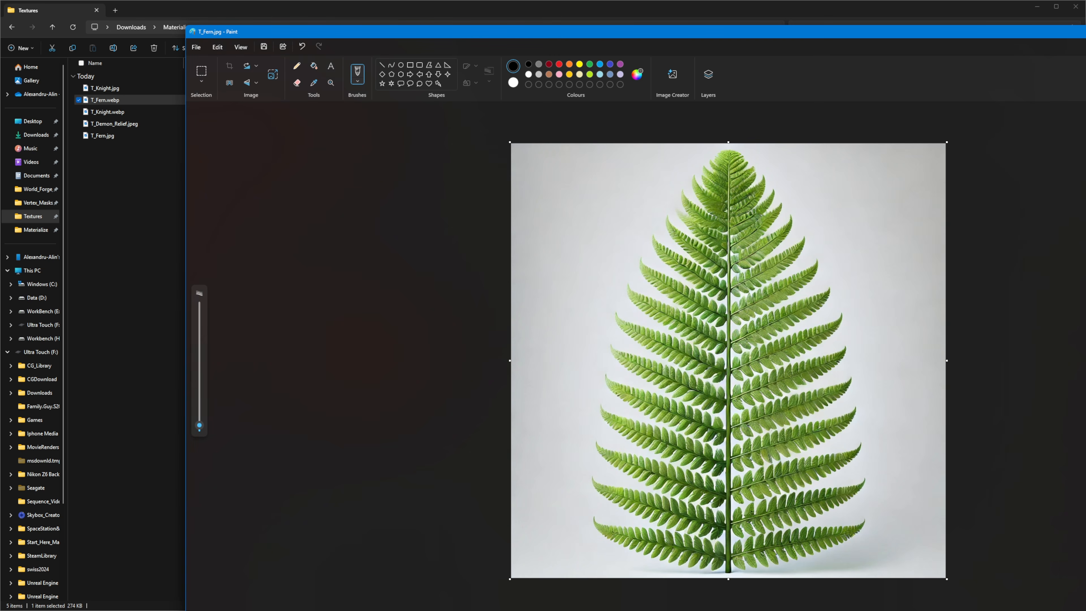
- Close Paint, switch to Materialize and load T_Fern.jpg as the diffuse map
key("alt+F4")
key("alt+Tab")
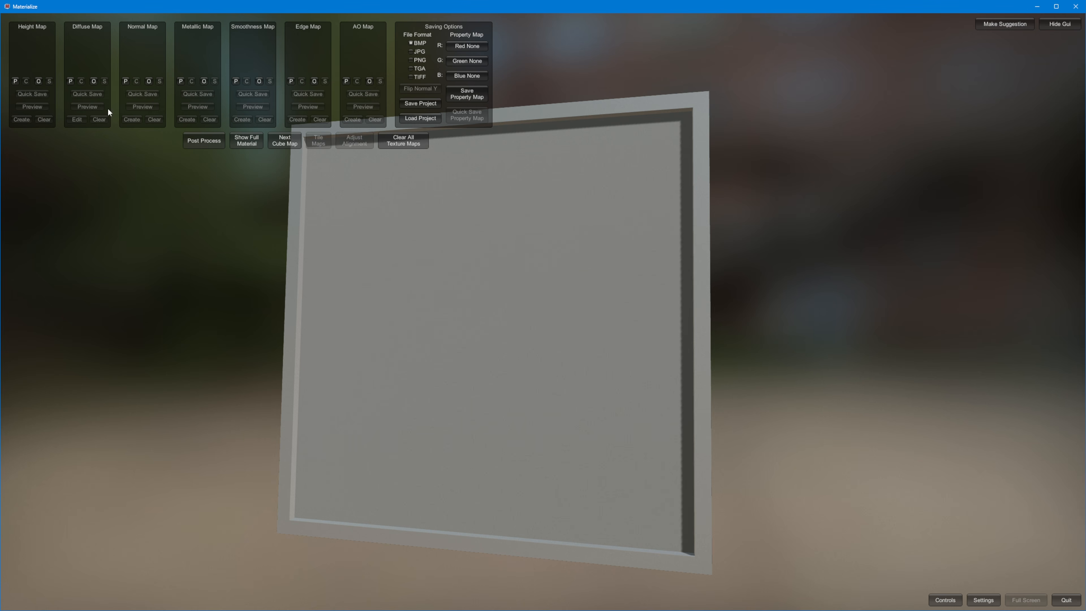
left_click(91, 82)
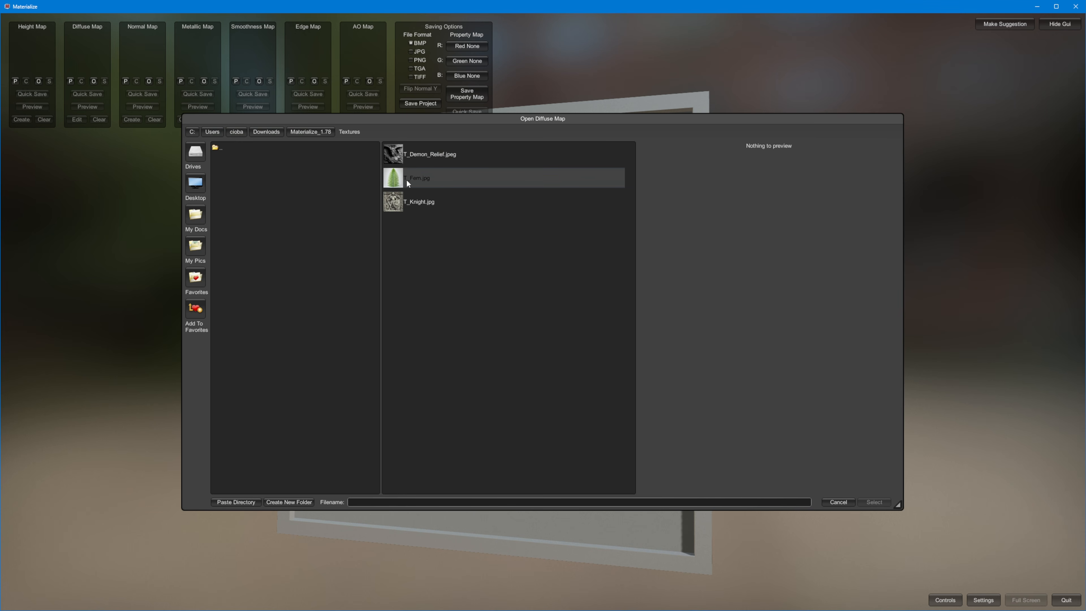
double_click(406, 178)
right_click_drag(561, 312, 417, 222)
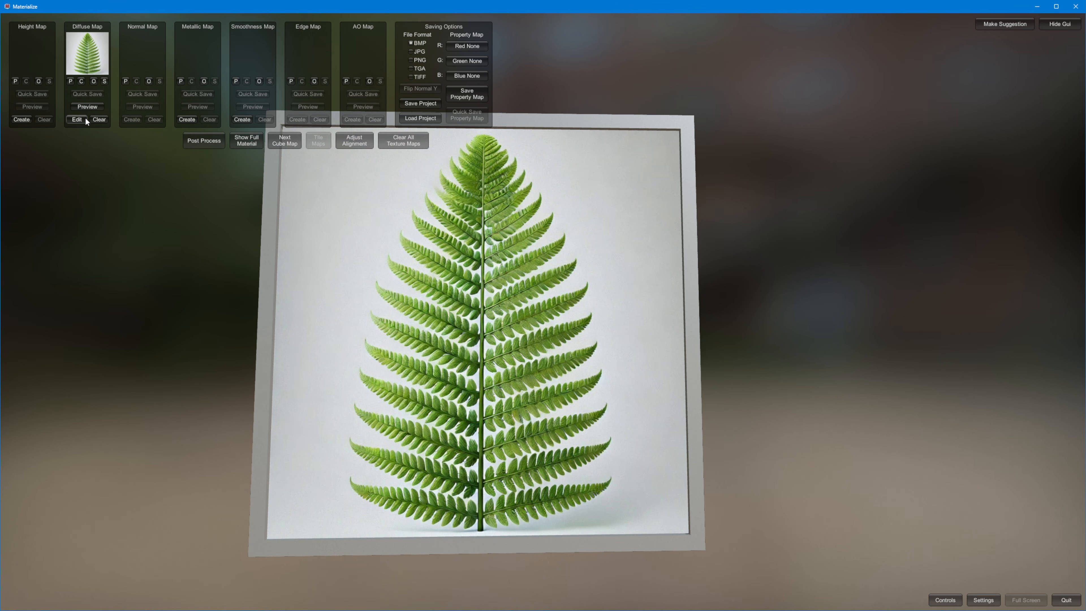
- Create the fern's height map from the diffuse with adjusted frequency weights and contrasts, and generate and set a normal map from it
left_click(16, 120)
left_click_drag(82, 183, 29, 254)
mouse_move(53, 290)
left_mouse_down()
mouse_move(57, 310)
mouse_move(49, 290)
mouse_move(84, 297)
mouse_move(88, 284)
left_mouse_up()
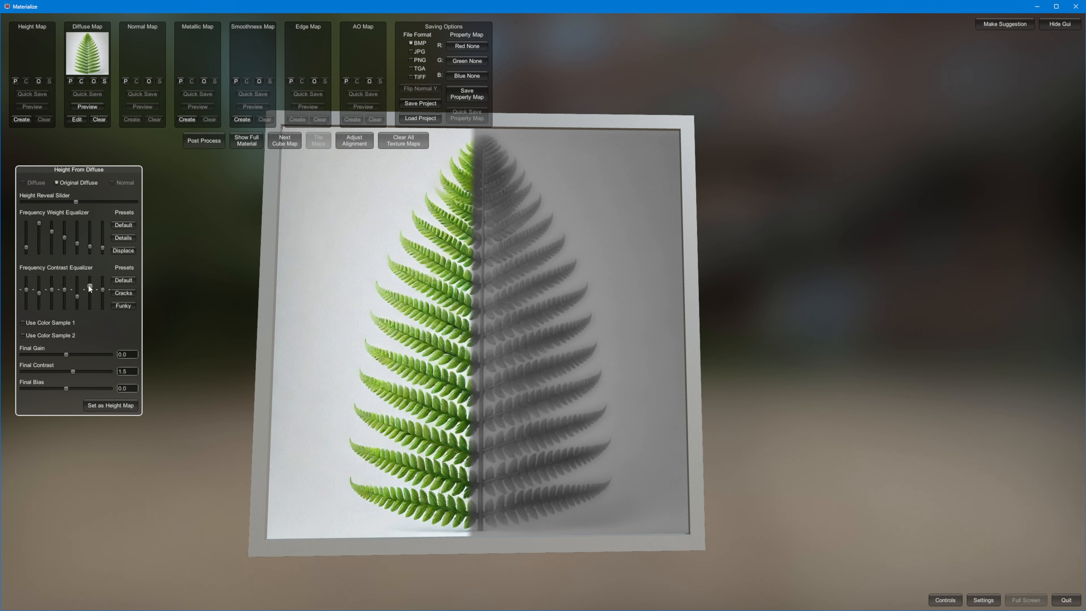
left_click(102, 409)
left_click(139, 117)
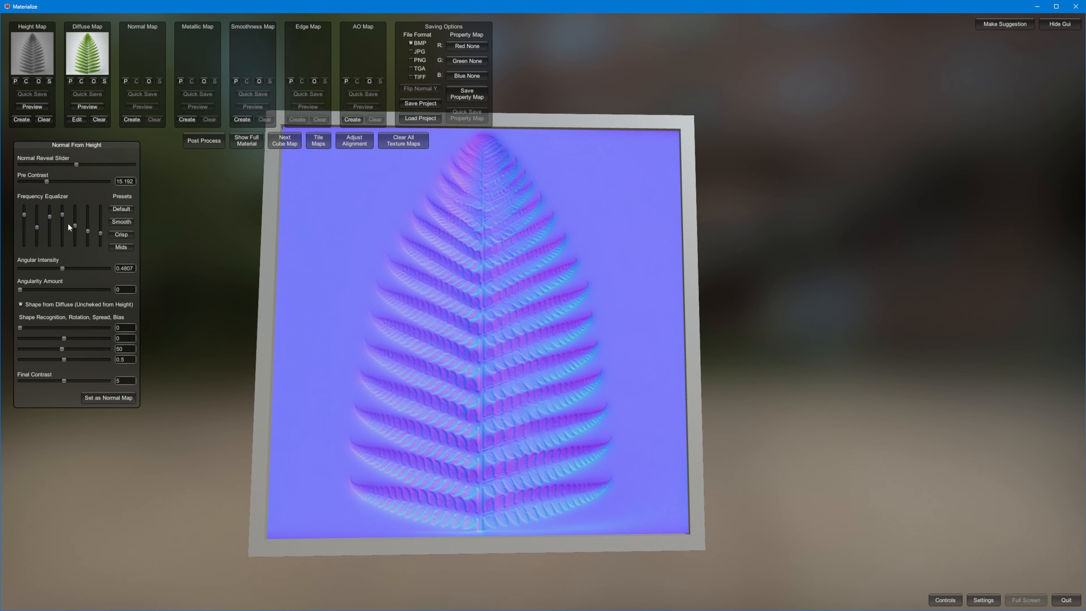
left_click(128, 398)
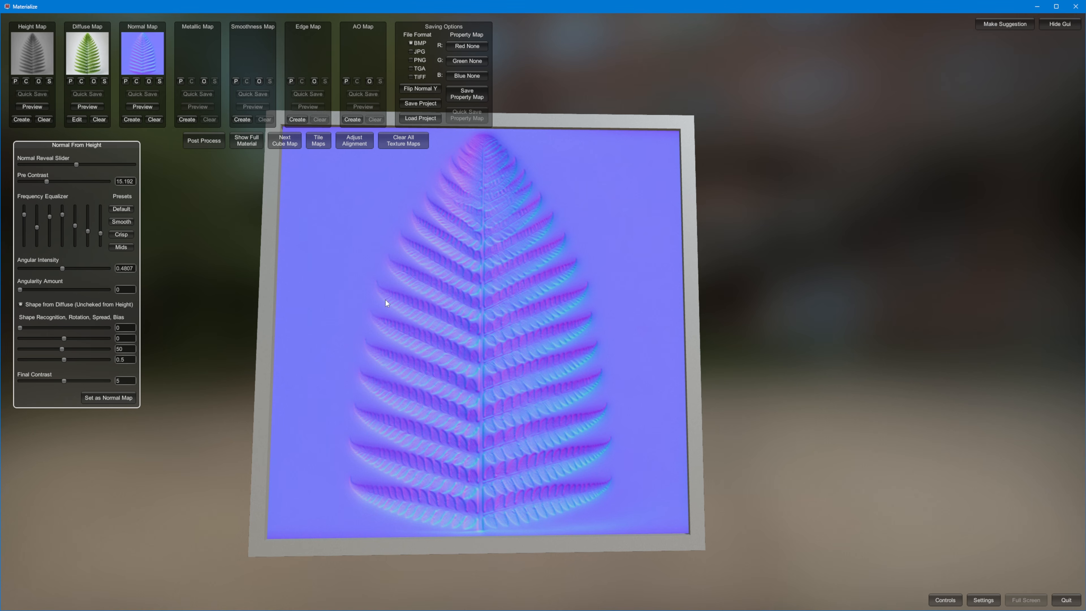
- Save the diffuse map to the Textures folder under the name T_BC_Fern
left_click(104, 81)
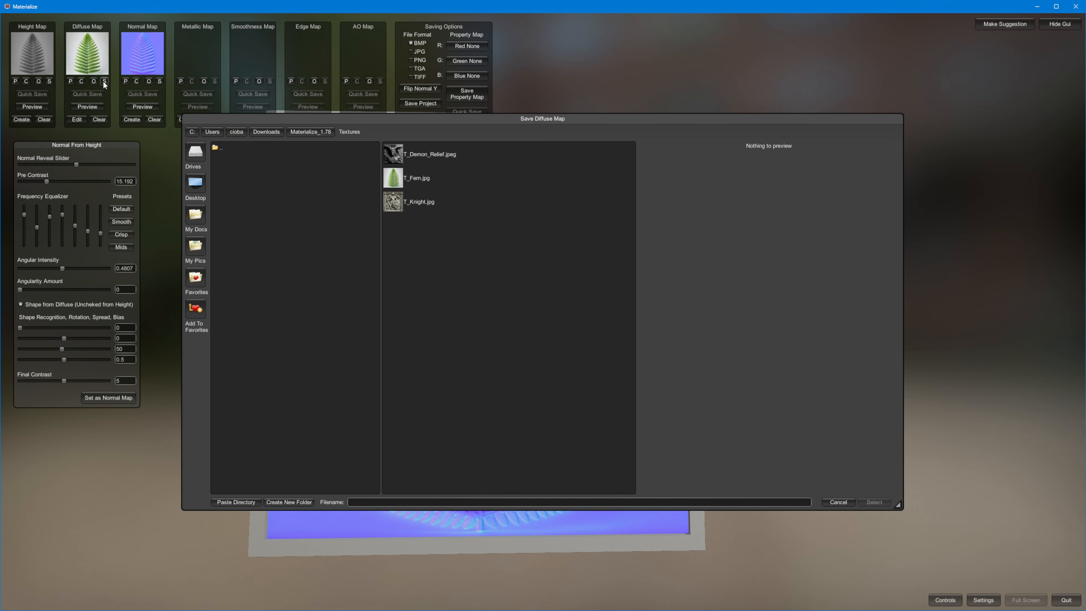
left_click_drag(438, 123, 417, 113)
left_click(393, 491)
type("T")
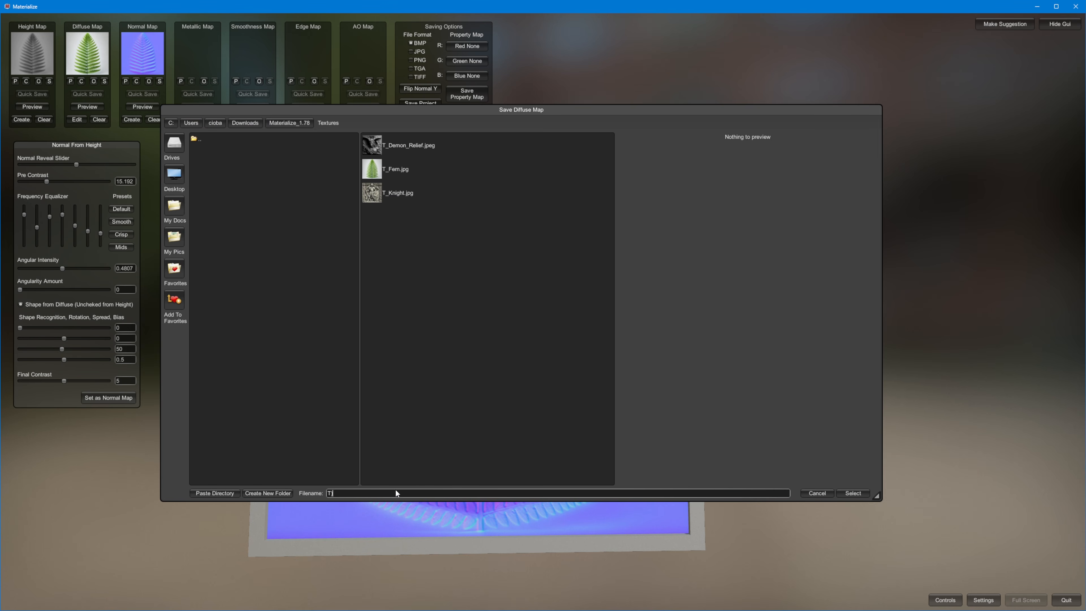
type("_Ba")
key("BackSpace")
type("C_Fern")
left_click(864, 494)
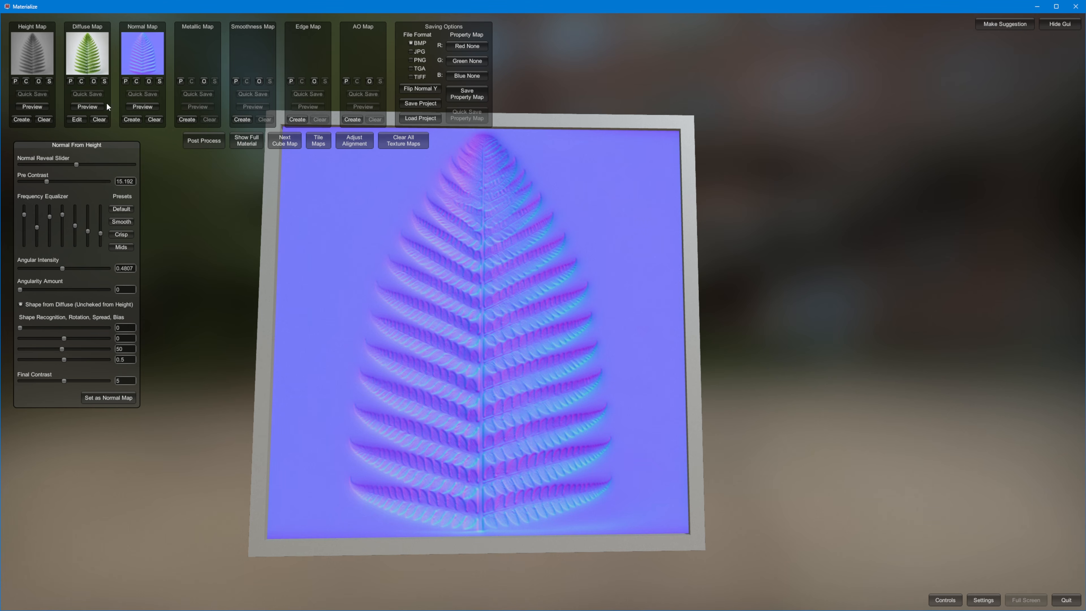
- Try to save the normal map to the Textures folder under the name T_N_Fern
left_click(160, 81)
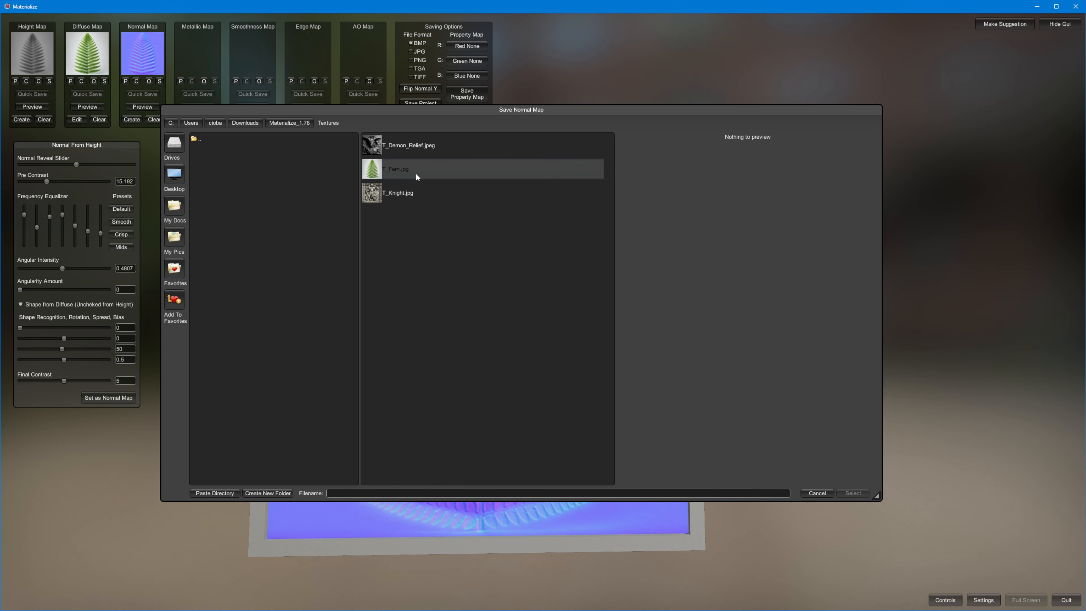
left_click(343, 494)
type("T_N_Fern")
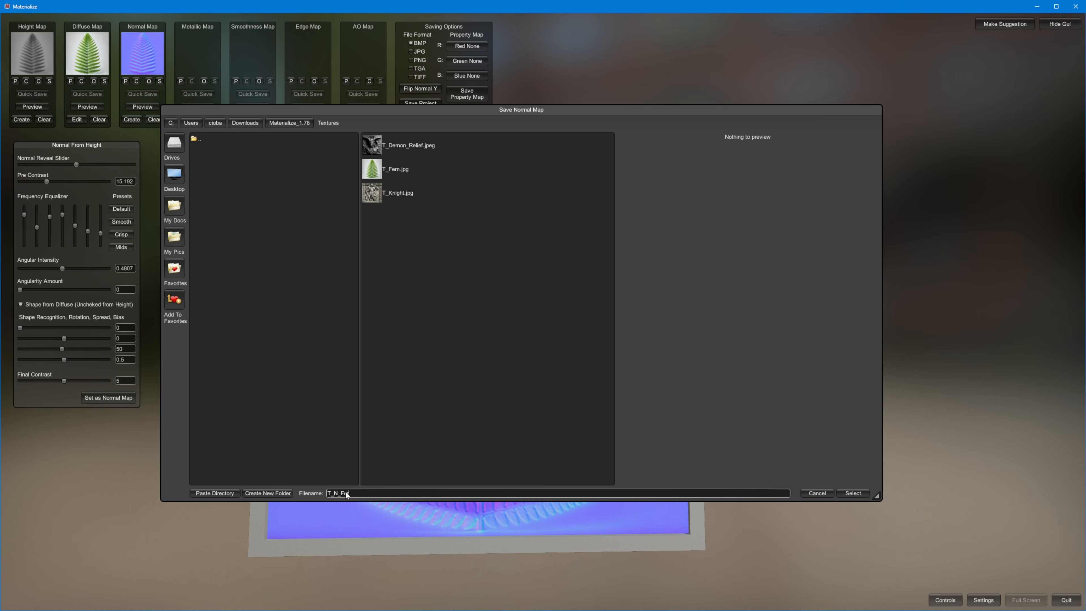
left_click(852, 493)
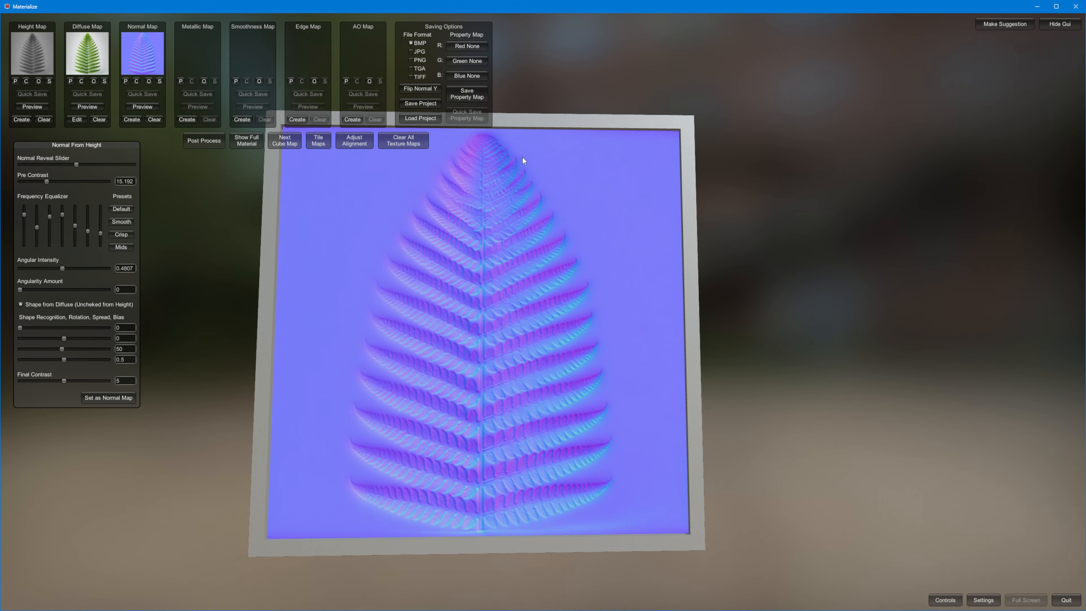
- Switch to the Textures folder in File Explorer and check it for the exported fern maps
key("alt+Tab")
left_click(1064, 252)
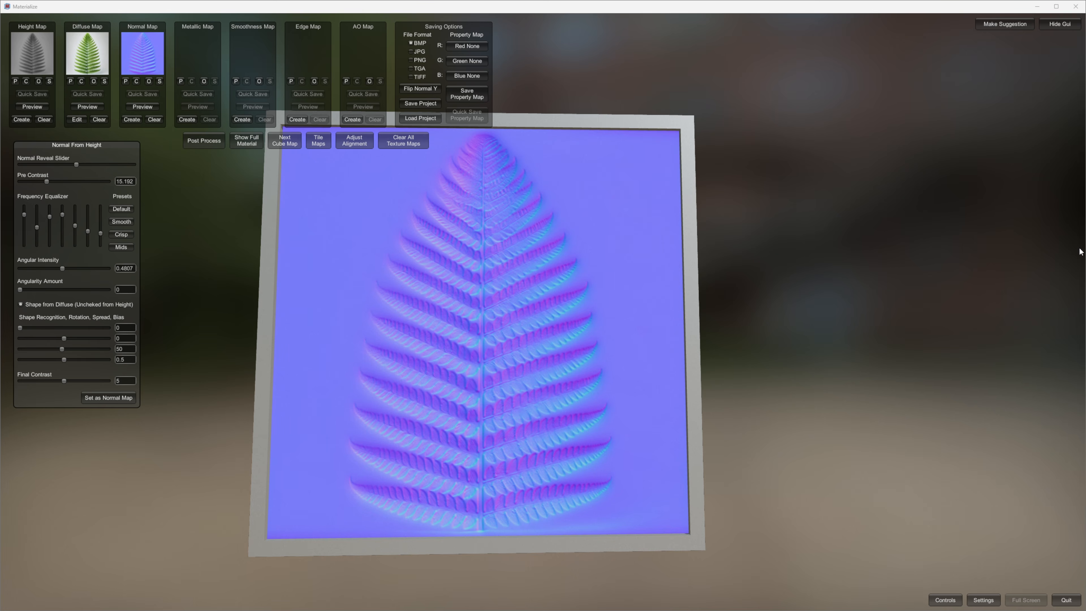
key("alt+Tab")
left_click(769, 272)
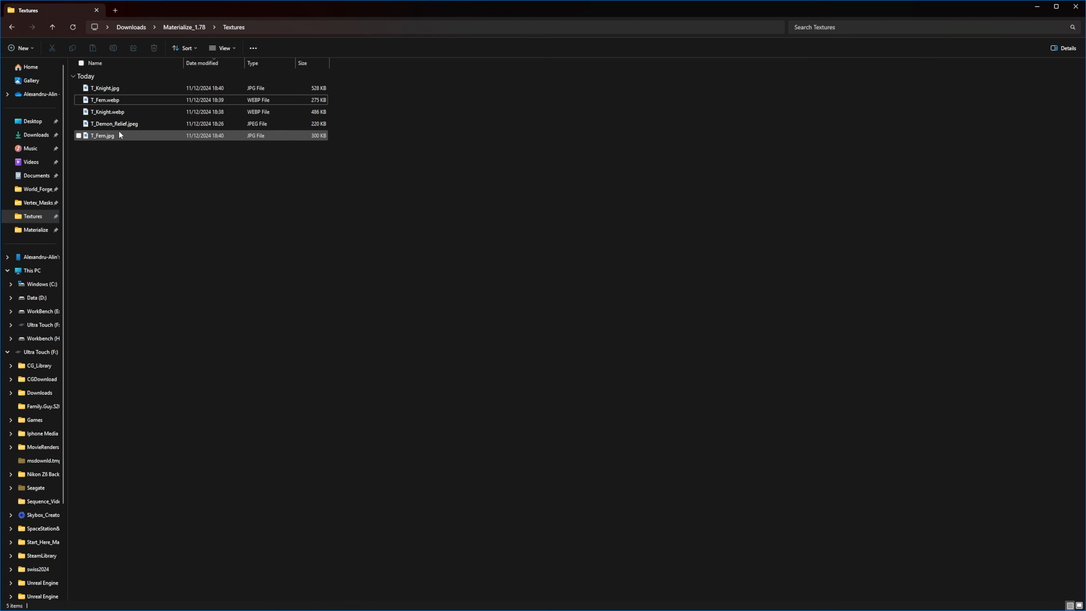
left_click(114, 125)
left_click(112, 136)
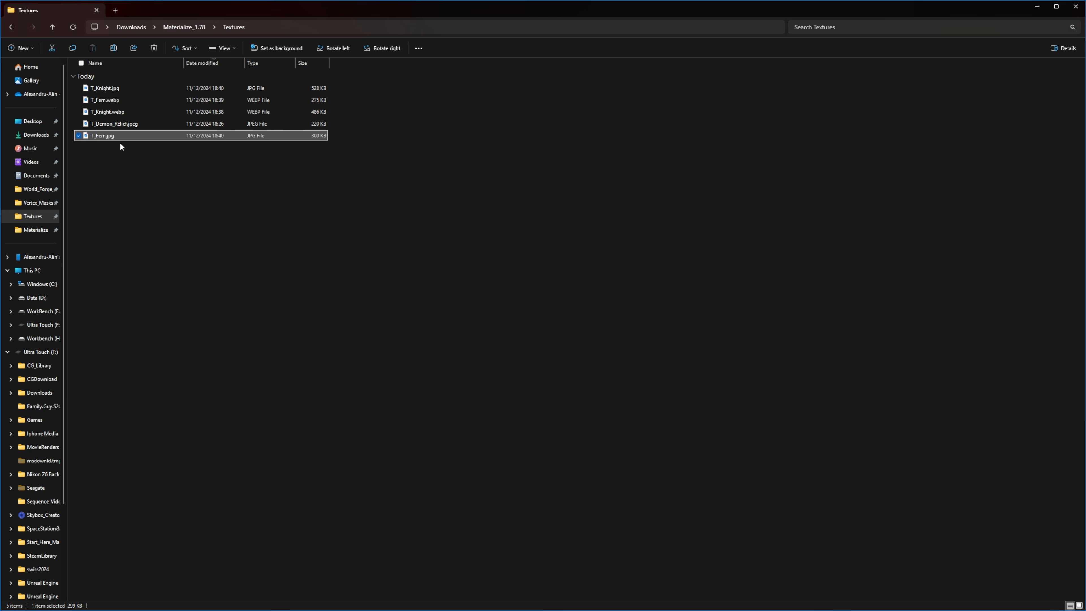
left_click(112, 112)
left_click(120, 129)
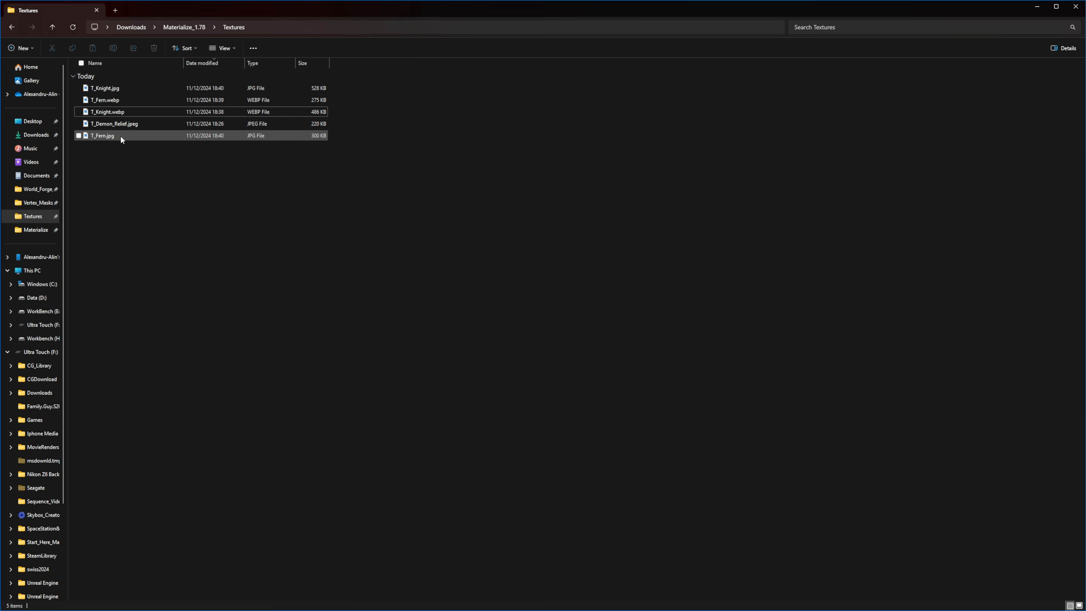
- Switch back to Materialize and save the normal map once more as T_N_Fern in the Textures folder
key("alt+Tab")
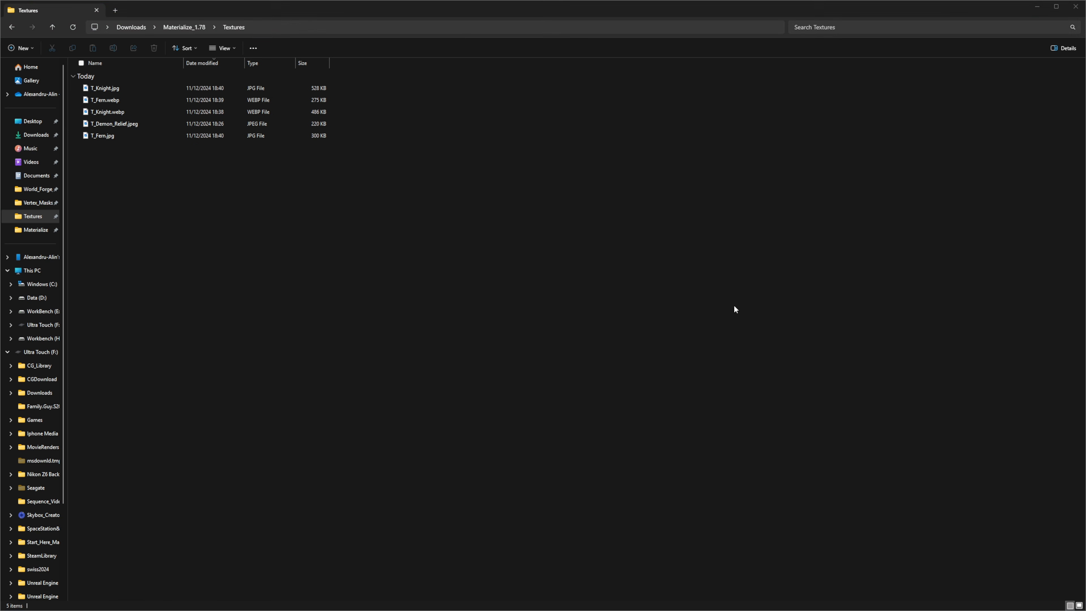
key("alt+Tab")
left_click(787, 242)
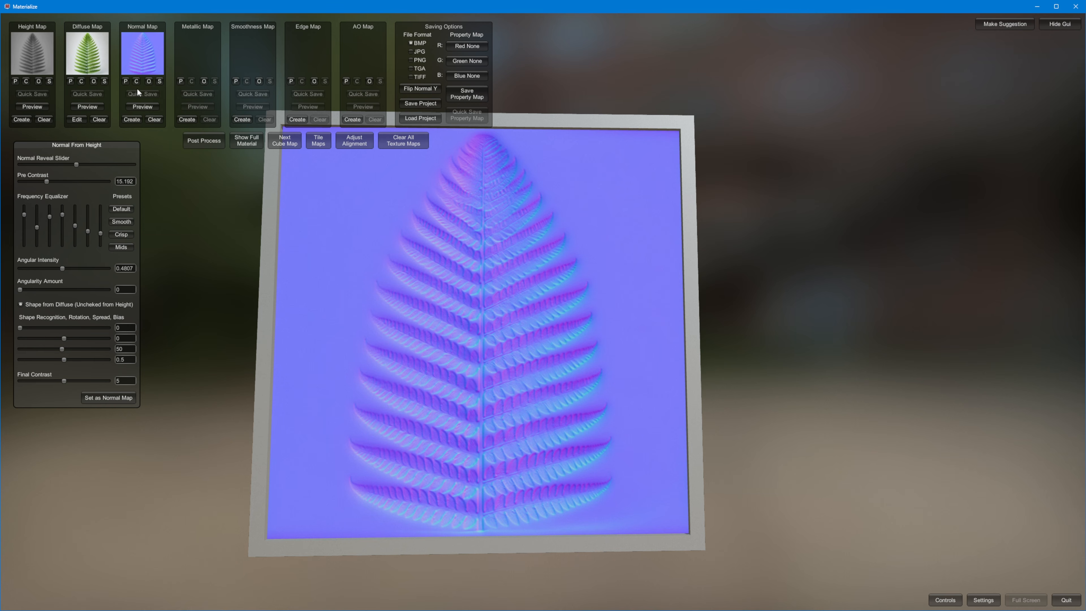
left_click(160, 81)
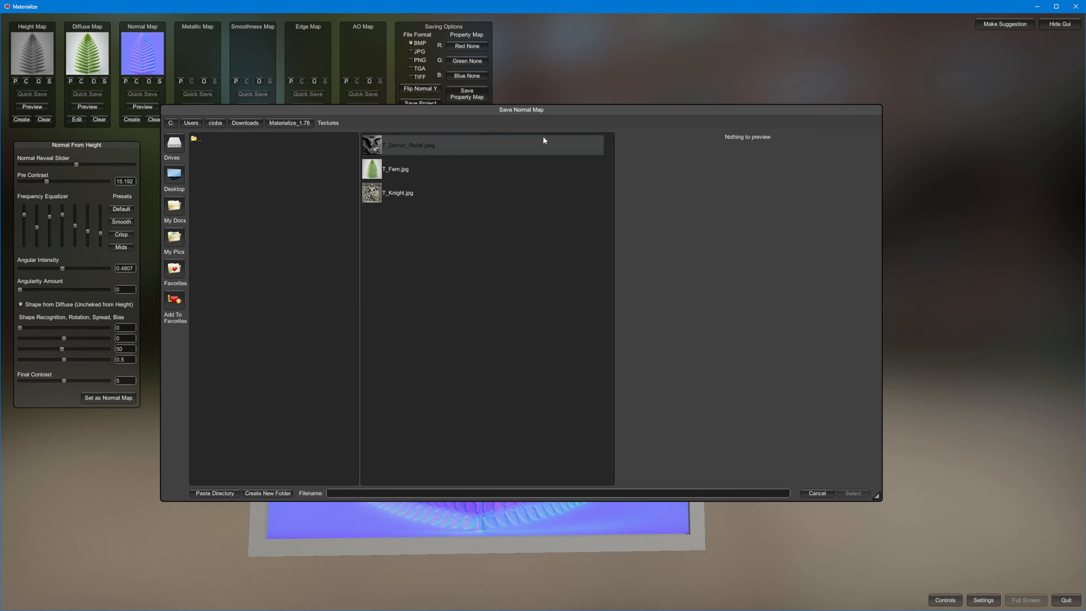
type("T_N_Fern")
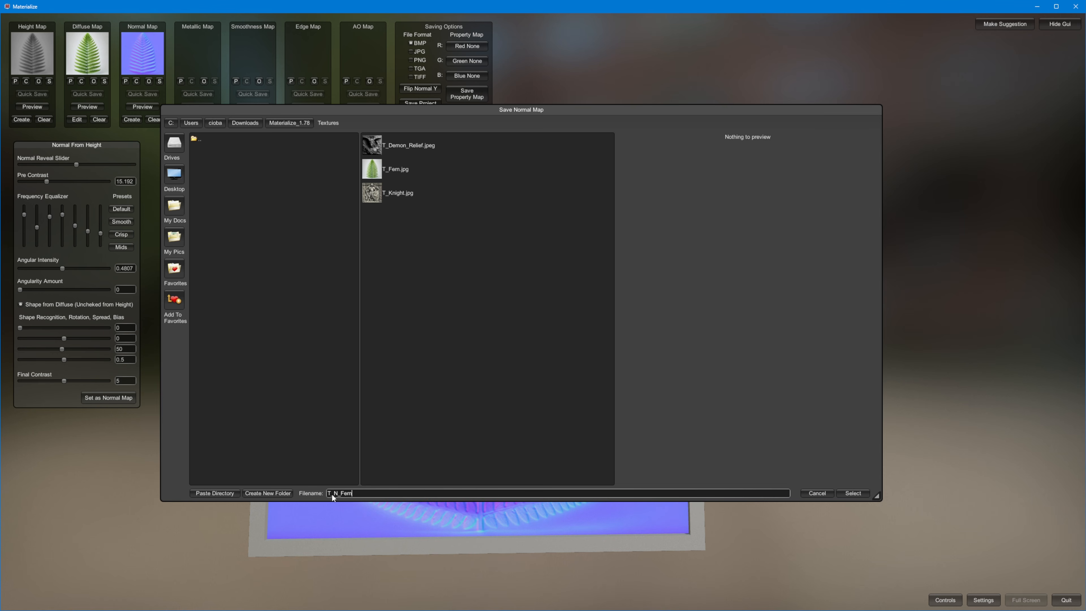
left_click(852, 493)
- Switch to File Explorer and look for the saved maps in the Textures, Materialize_1.78 and Materialize_Data folders
key("alt+Tab")
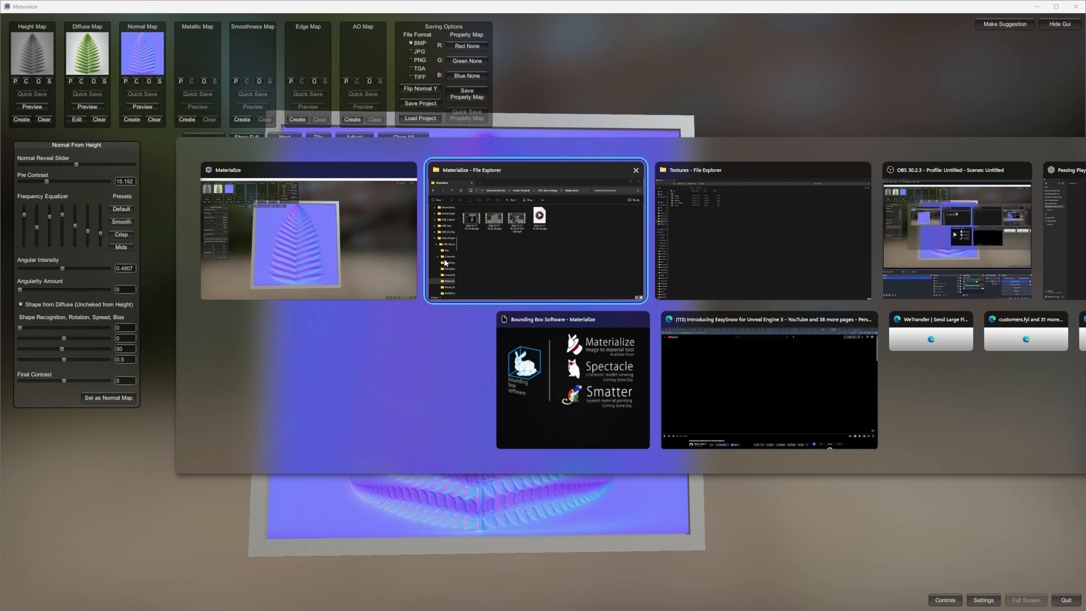
left_click(766, 252)
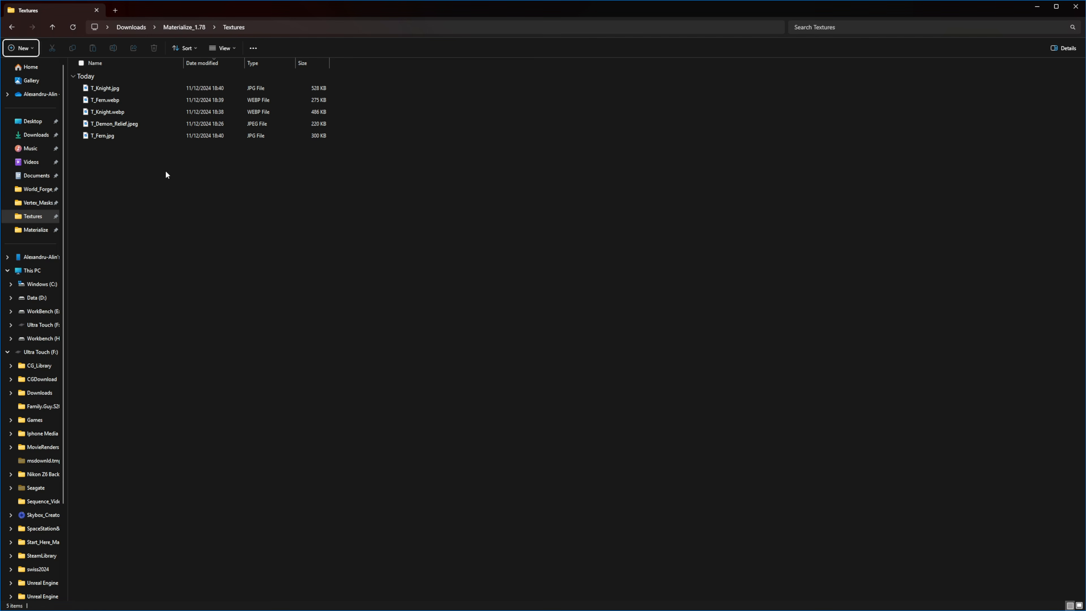
key("alt+Left")
left_click(165, 196)
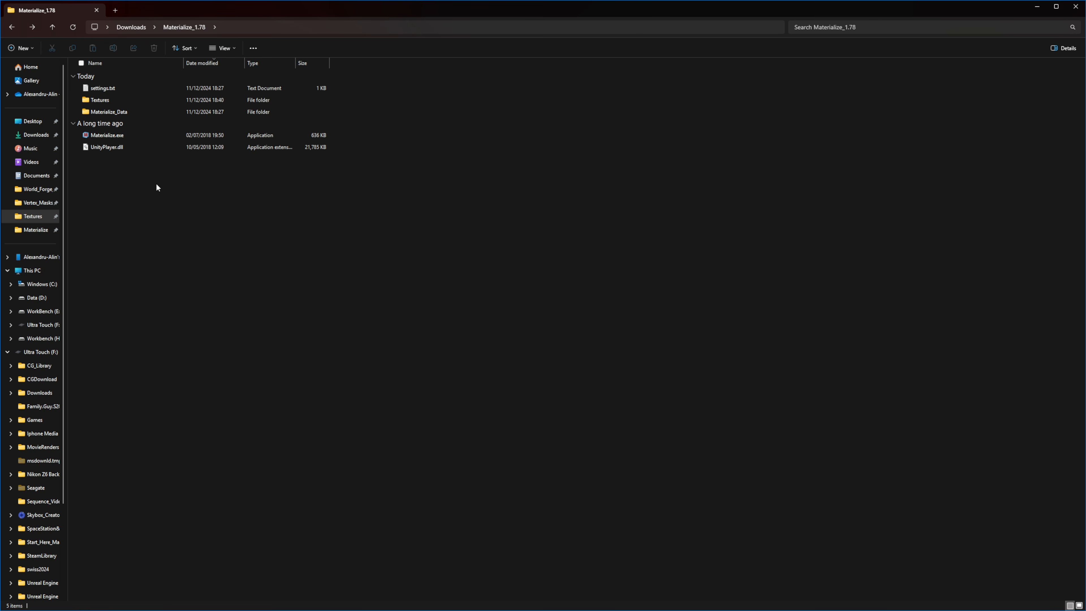
double_click(109, 112)
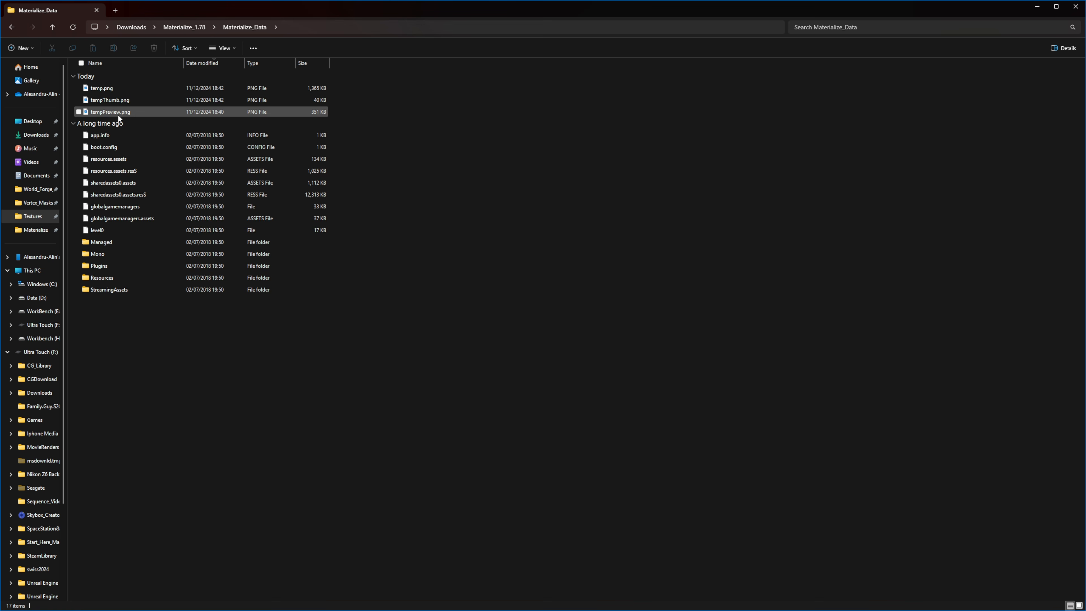
key("alt+Left")
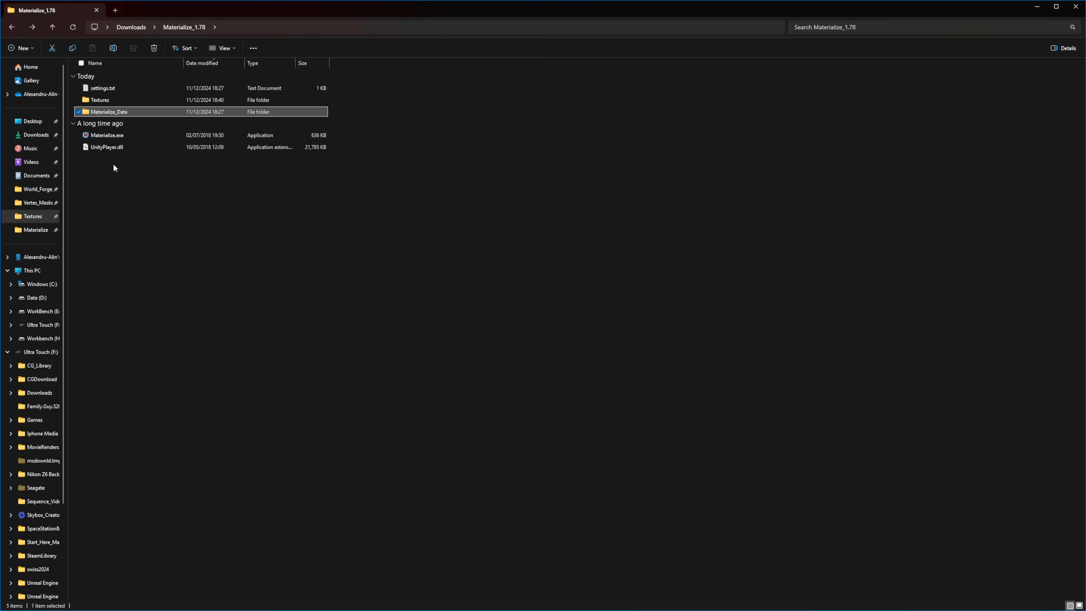
double_click(105, 100)
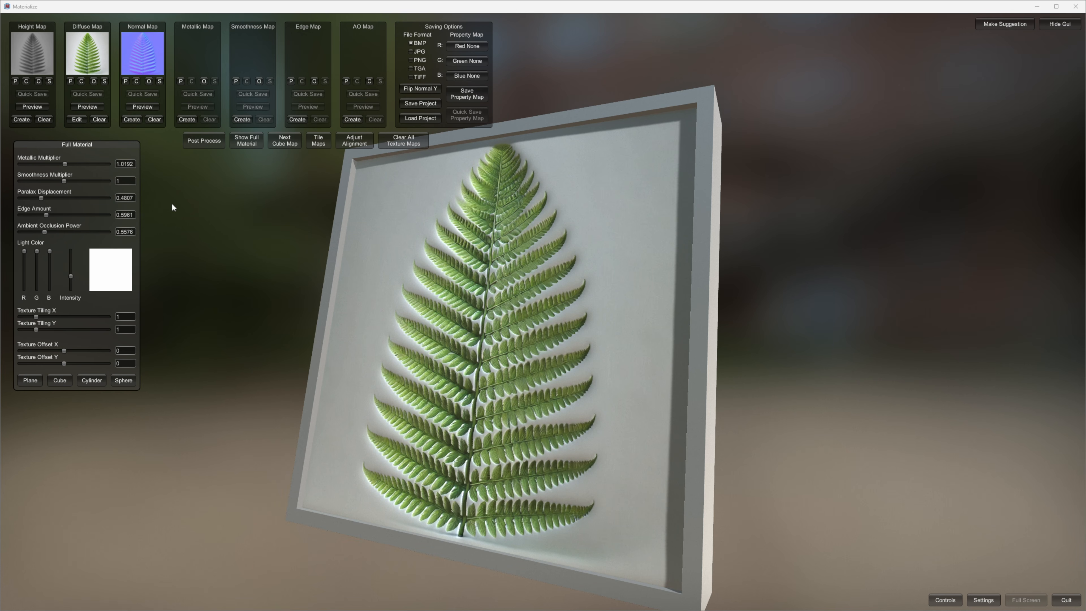
- Save the normal map in the Textures folder, picking the existing T_Fern.jpg entry as the file name
left_click(159, 81)
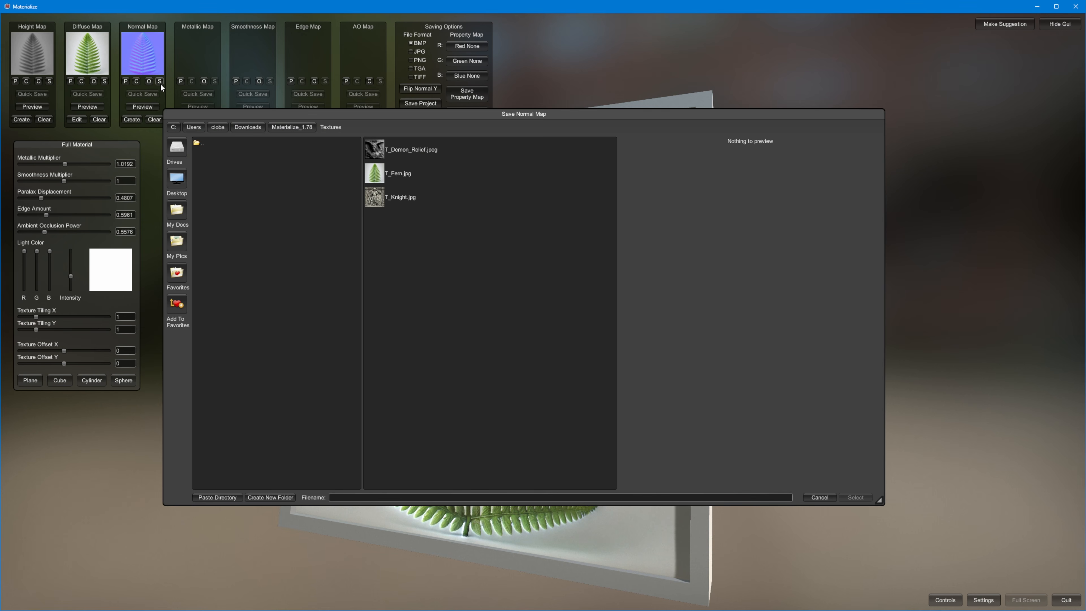
left_click(404, 176)
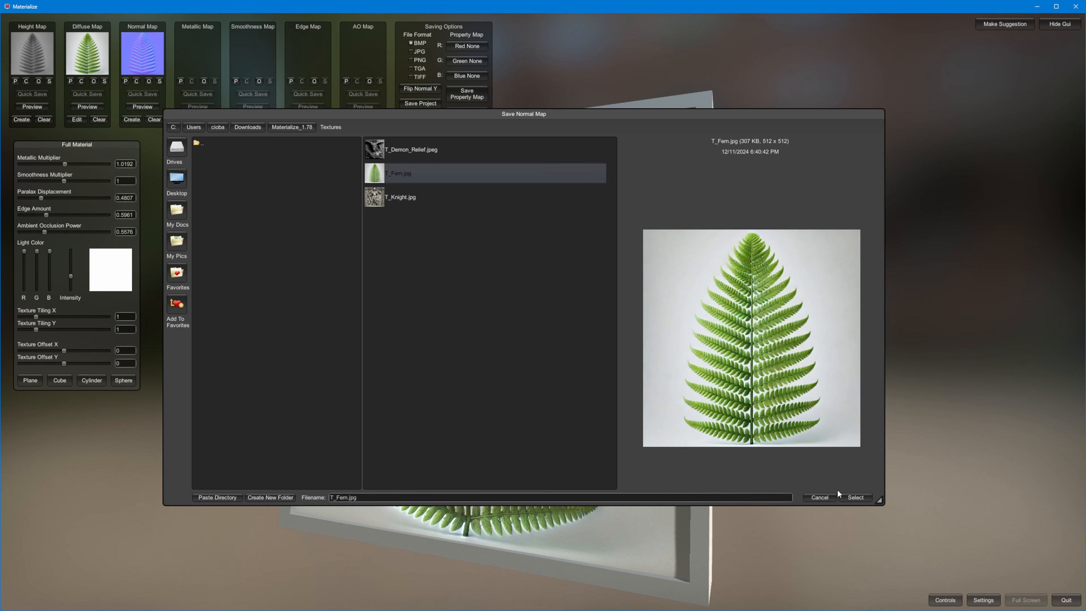
left_click(853, 497)
- Switch to the Textures folder in File Explorer and open the exported T_Fern BMP image to check it
key("alt+Tab")
key("Tab")
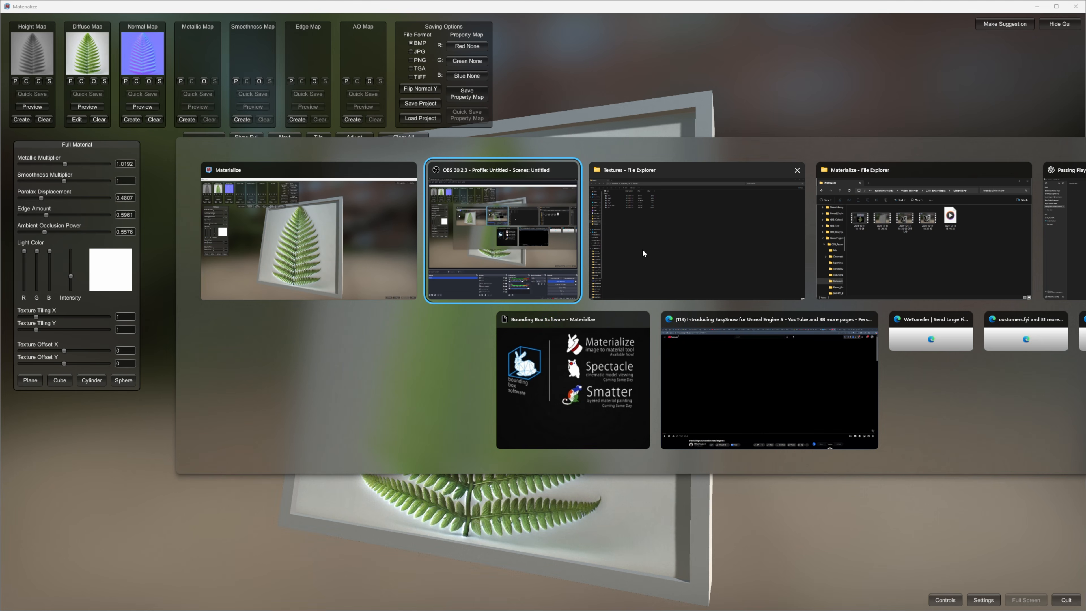
left_click(101, 150)
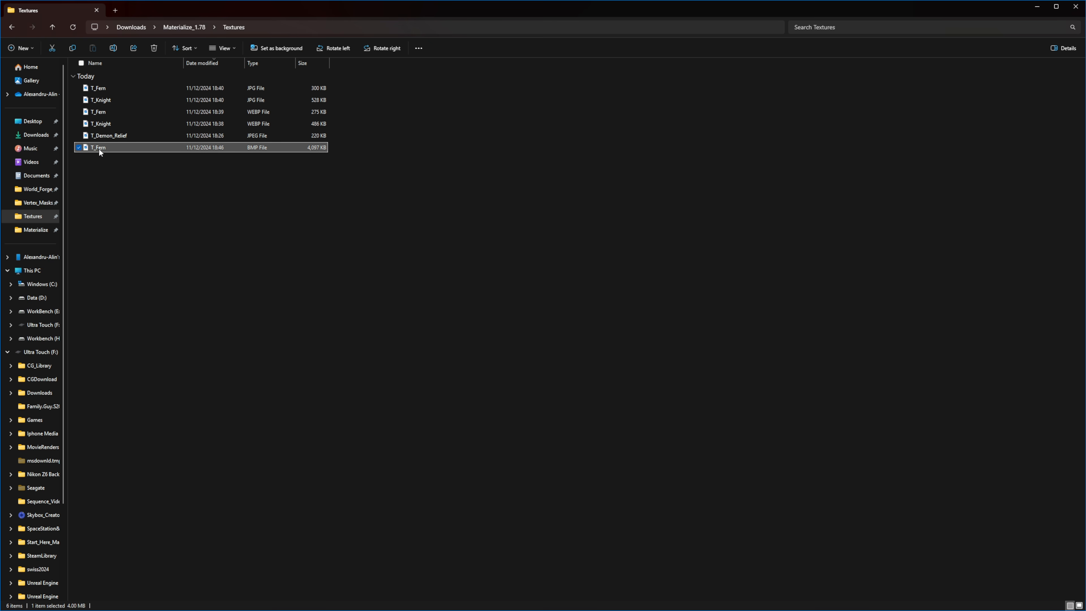
double_click(117, 144)
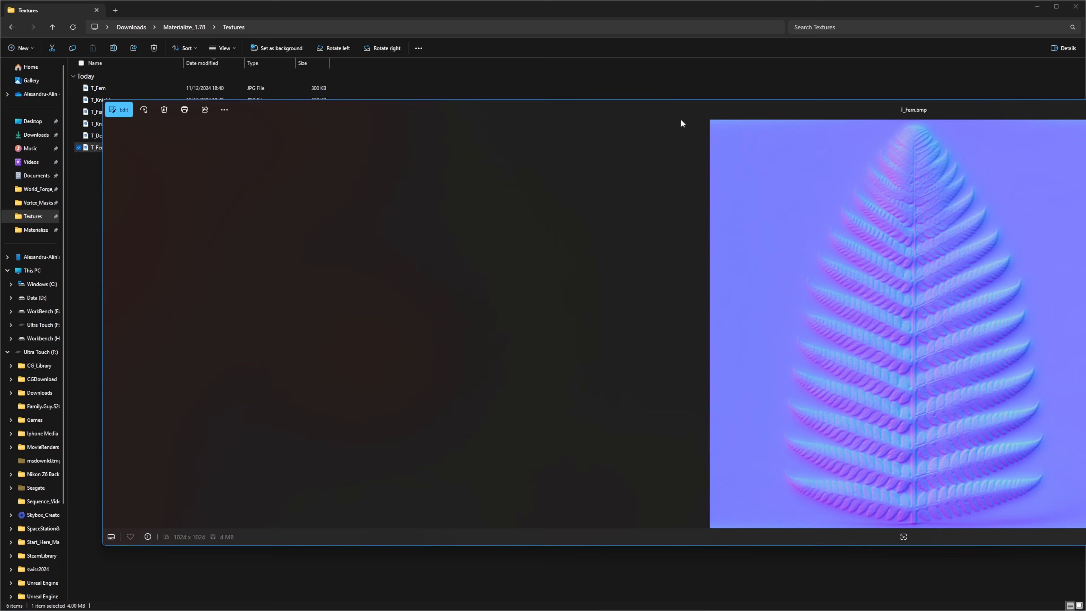
key("Escape")
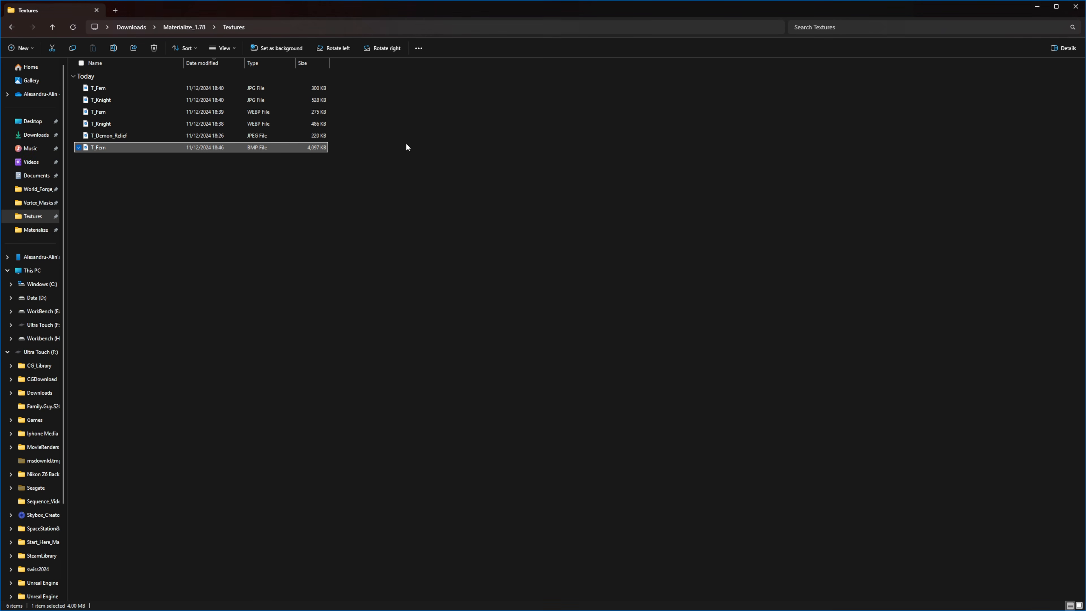
- Rename the exported T_Fern BMP file as T_N_Fern
key("F2")
type("T_N_Fern")
key("Return")
- Switch back to Materialize and preview the fern's normal, diffuse and height maps on the model
key("alt+Tab")
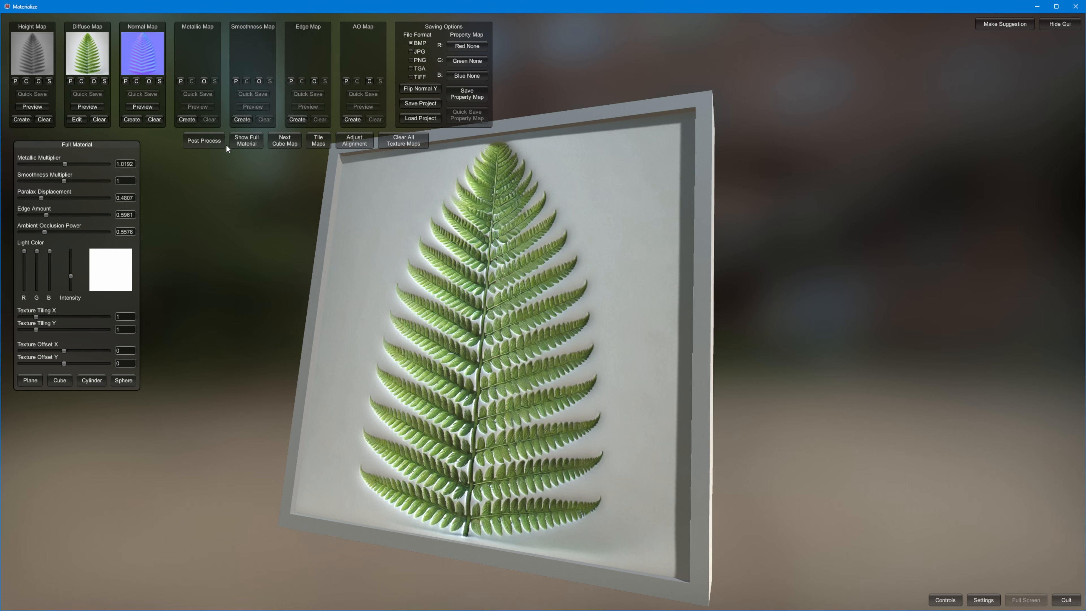
right_click_drag(521, 281, 467, 451)
right_click_drag(517, 396, 188, 160)
left_click(145, 109)
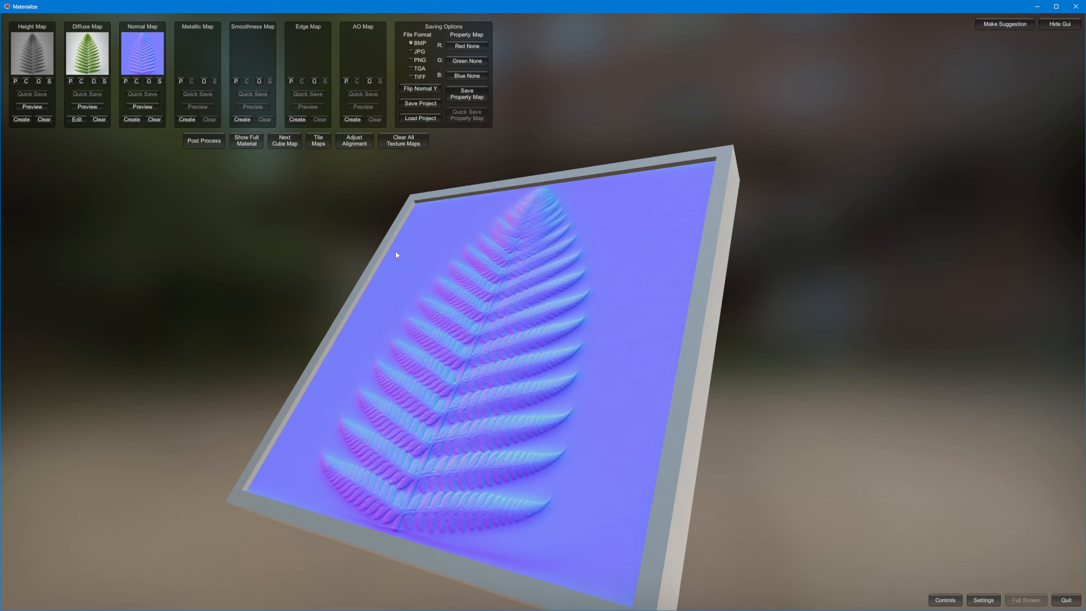
left_click(84, 108)
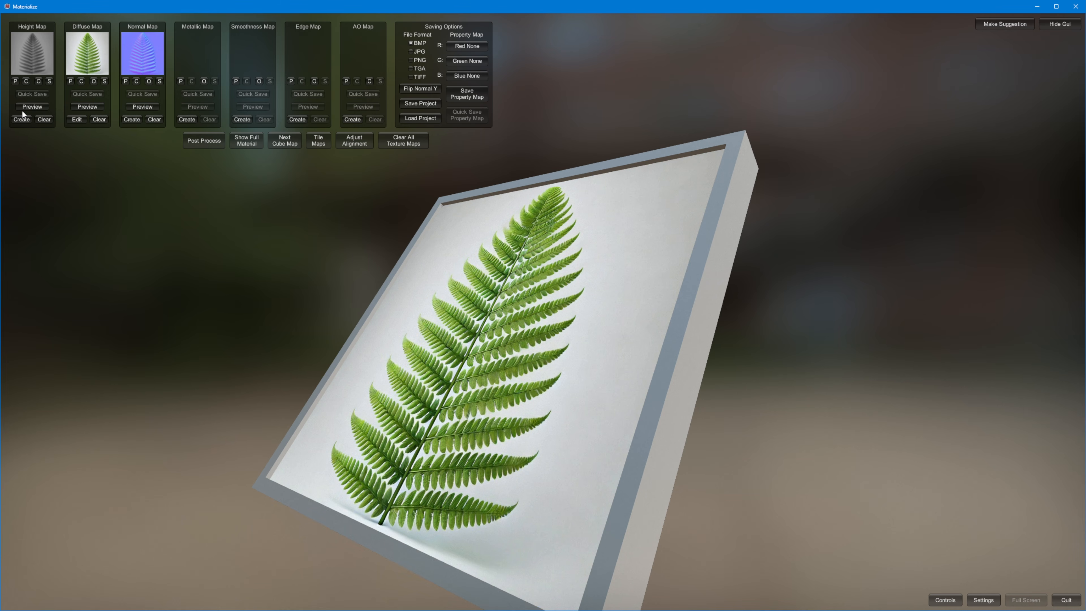
left_click(24, 109)
left_click(133, 108)
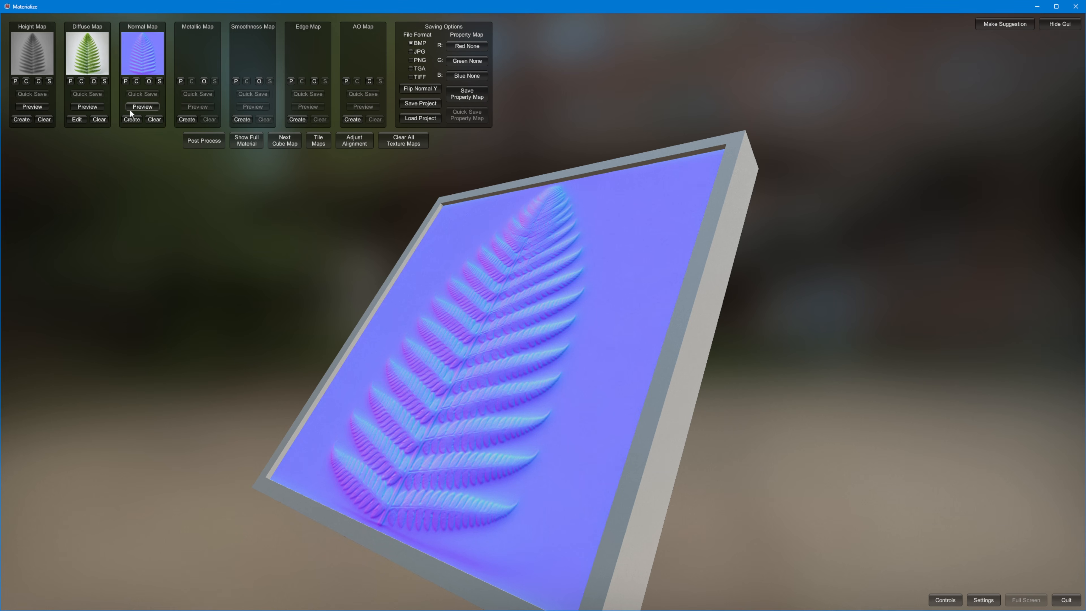
left_click_drag(219, 207, 495, 296)
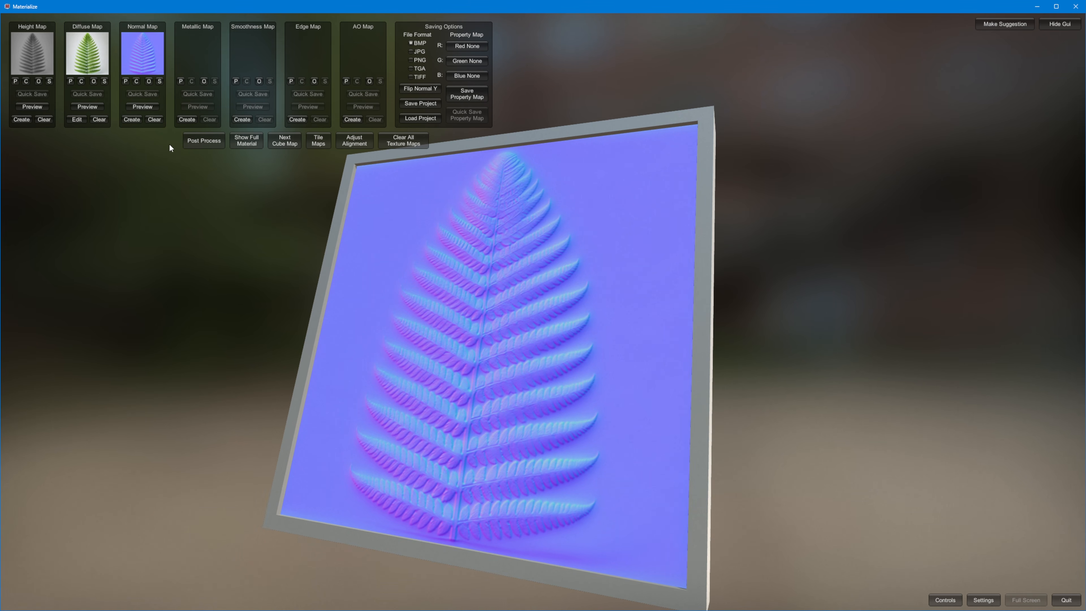
- Start tiling the maps with the Splat technique, setting edge falloff to about 0.39, splat scale to 0.96 and texture tiling to 3.37
left_click(313, 141)
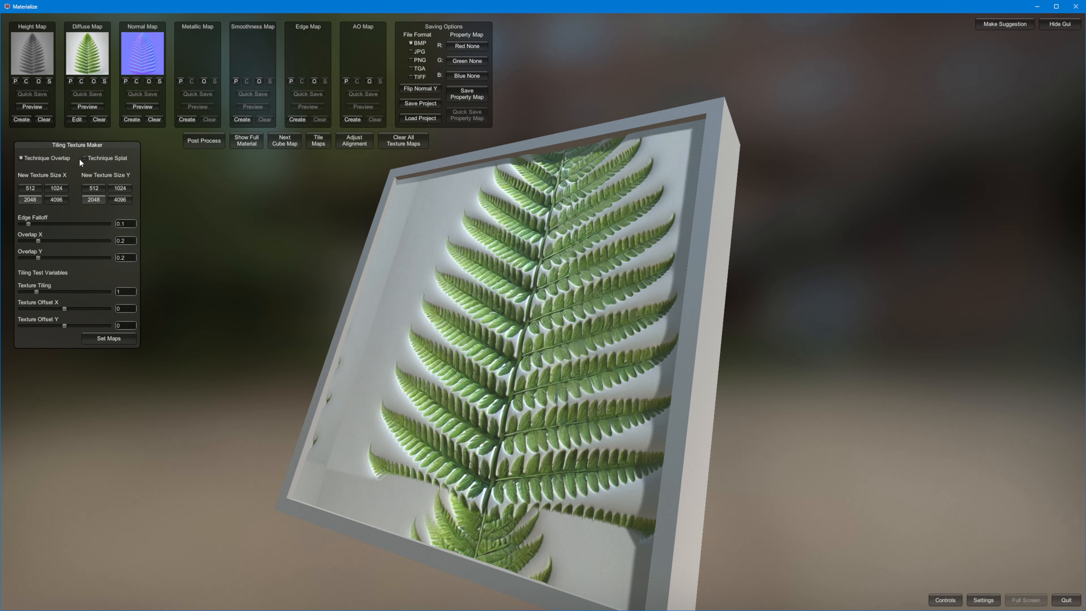
left_click(83, 158)
left_click_drag(41, 226, 56, 280)
left_click_drag(29, 310, 59, 361)
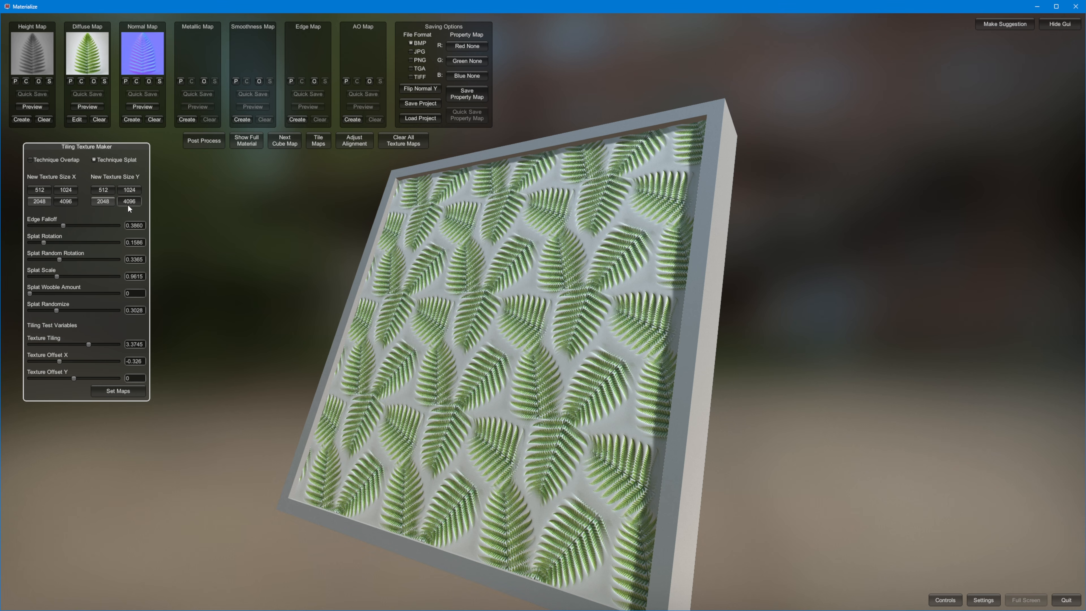
- Set the new texture size to 4096 in both X and Y
left_click(129, 203)
left_click(65, 201)
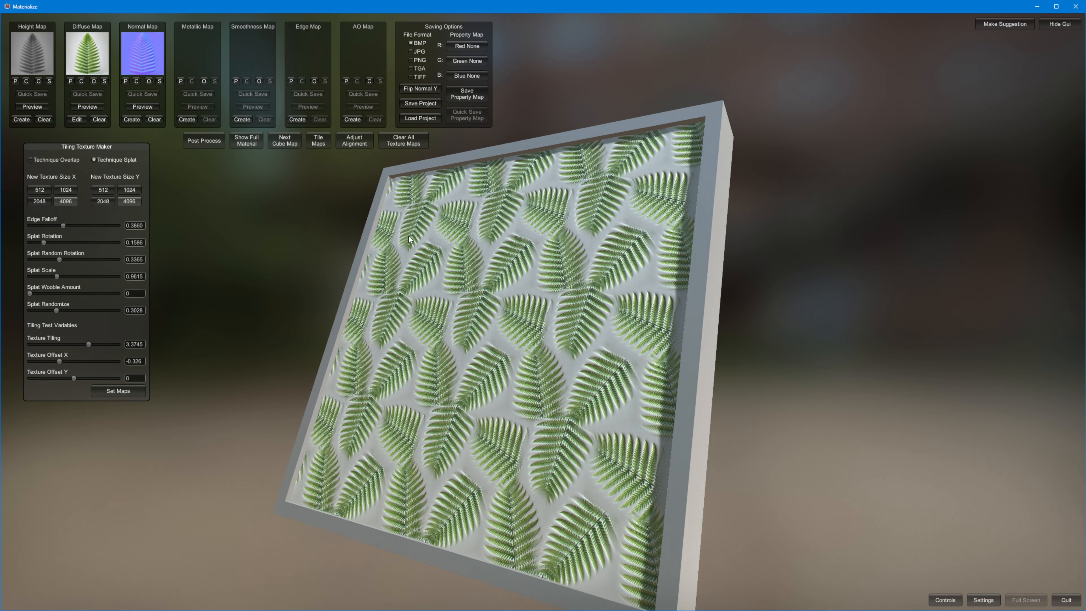
right_click_drag(466, 293, 393, 255)
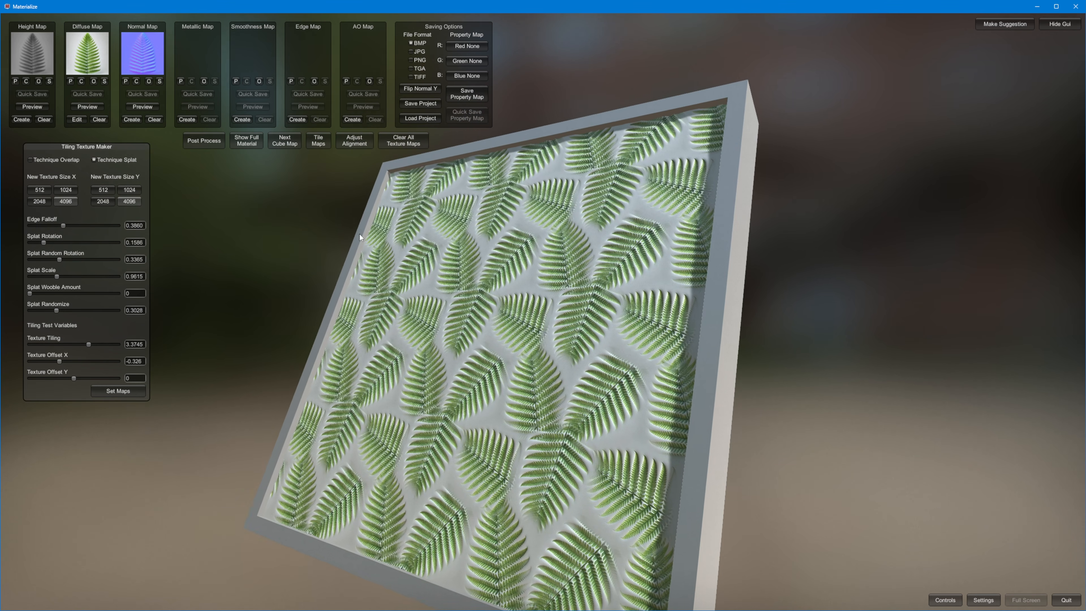
- Compare the Overlap tiling technique with Splat on the fern preview, ending on Splat
left_click(30, 160)
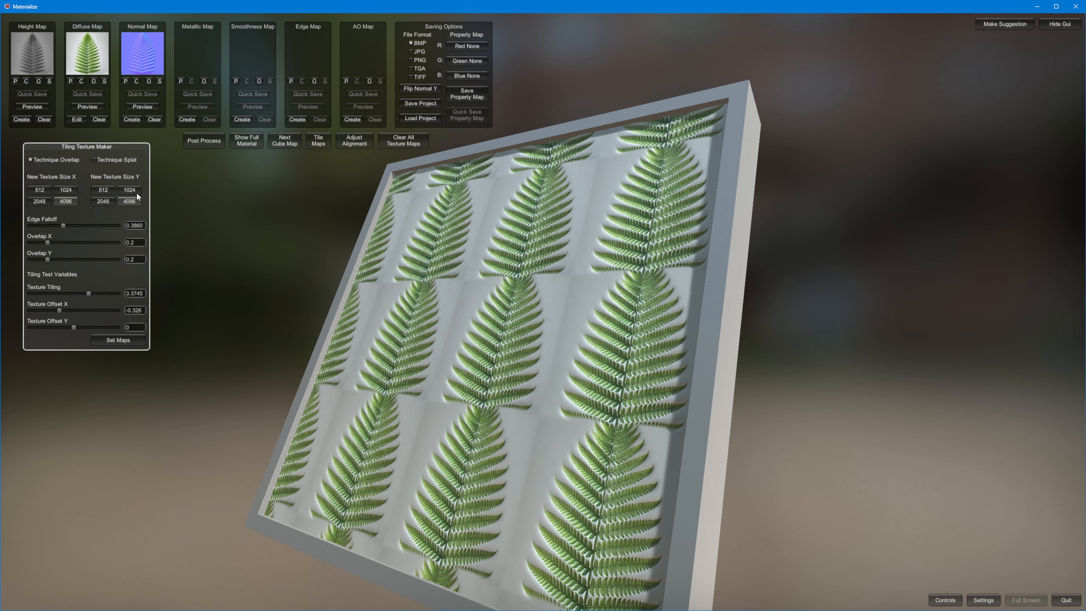
left_click(101, 159)
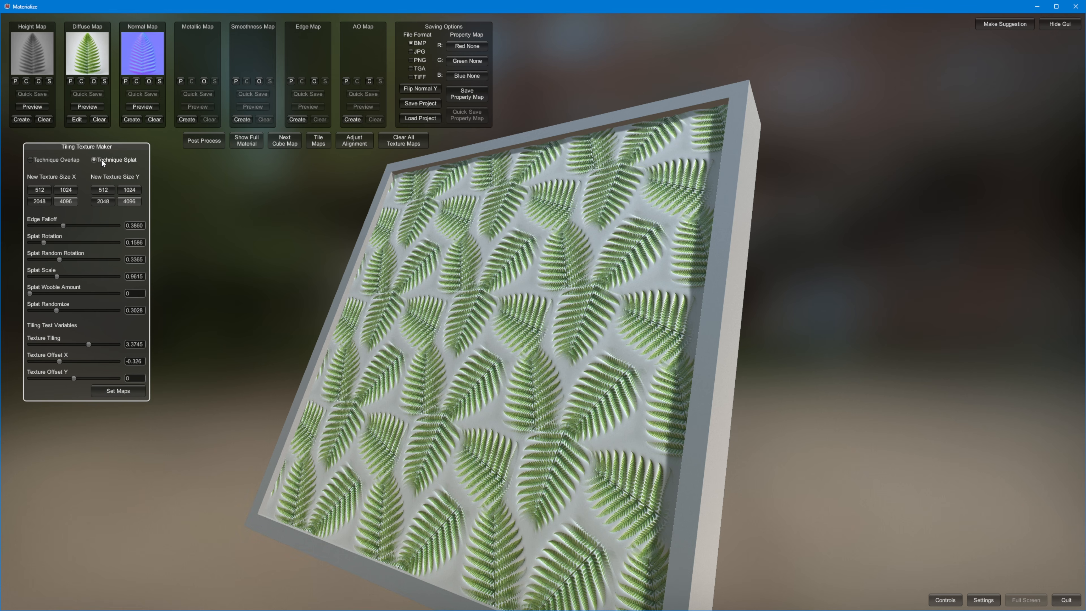
right_click_drag(578, 246, 566, 319)
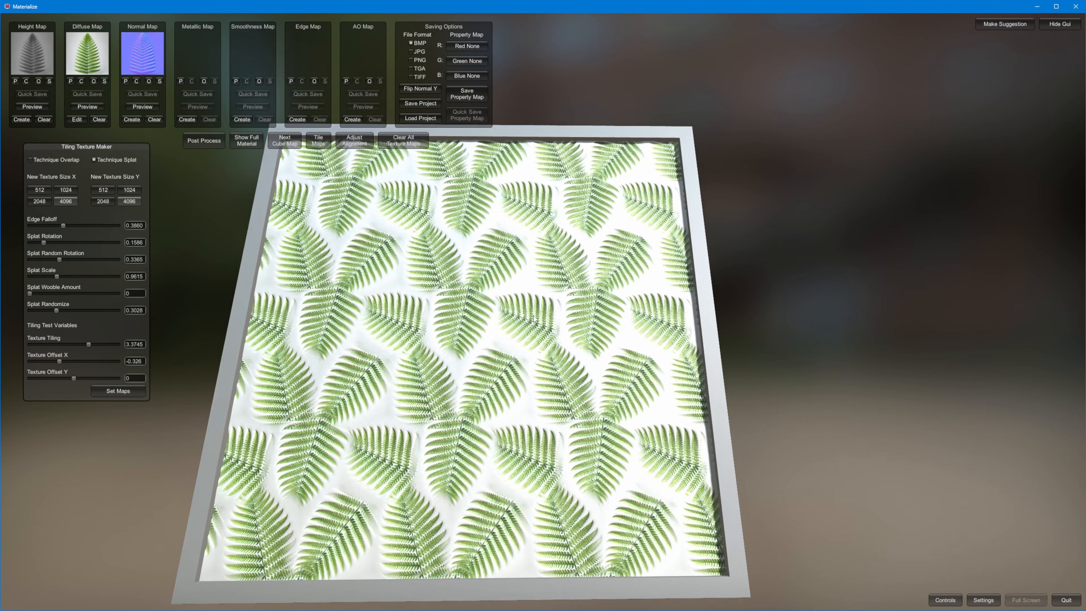
- Set the edge falloff to about 0.72, the splat rotation to about 0.46 and the splat scale to about 0.88
left_click_drag(56, 239, 108, 236)
left_click_drag(74, 279, 140, 310)
left_click_drag(103, 283, 86, 284)
right_click_drag(267, 195, 141, 139)
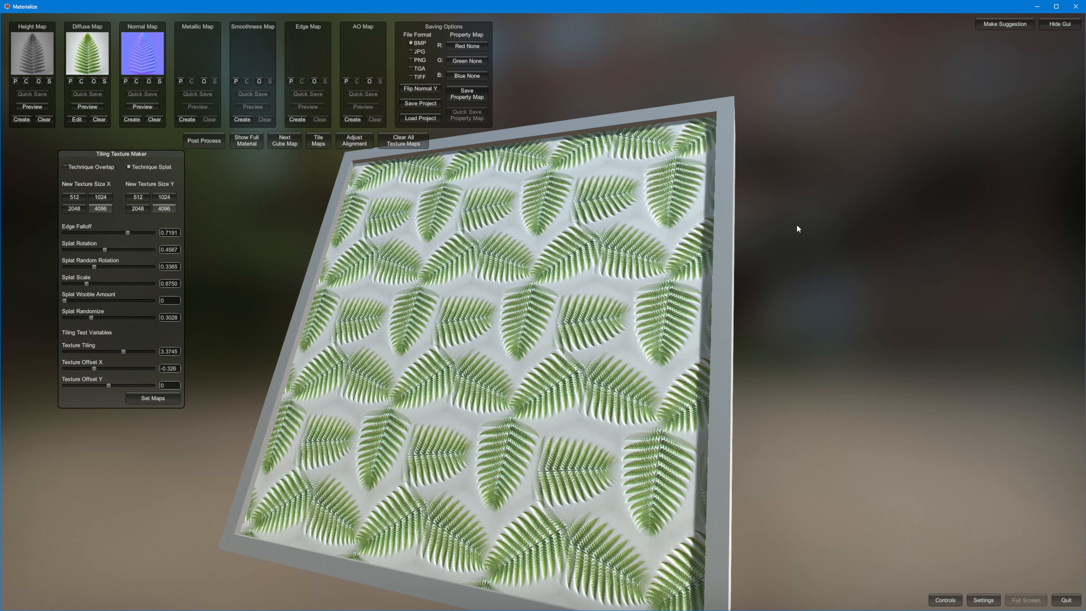
- Switch to Blender and hide the SM_Lupinus_01 and SM_Lupinus_01.001 objects
key("alt+Tab")
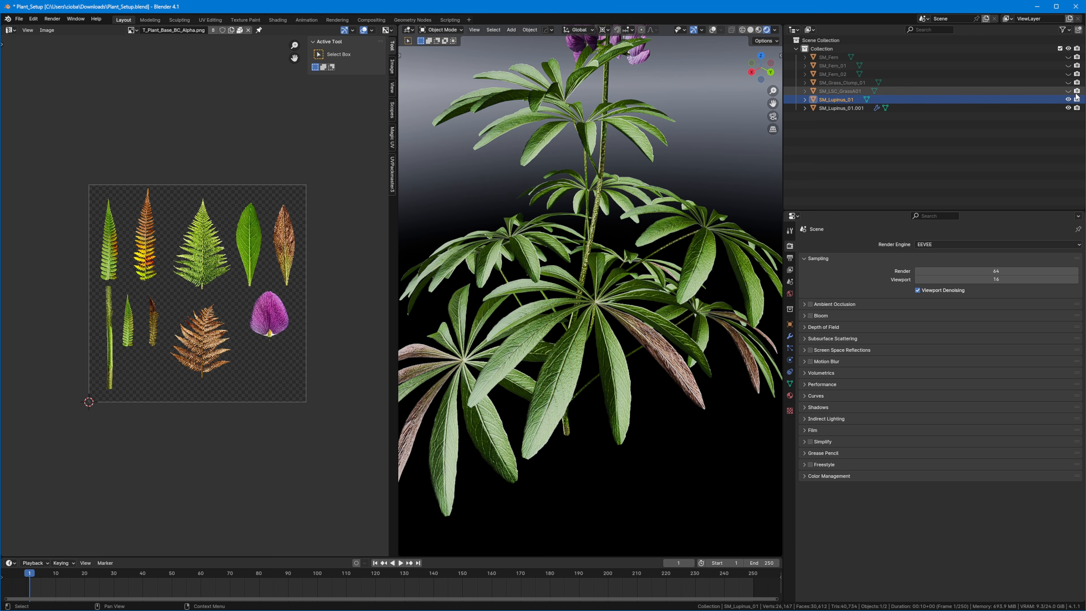
left_click(1068, 100)
left_click(1067, 108)
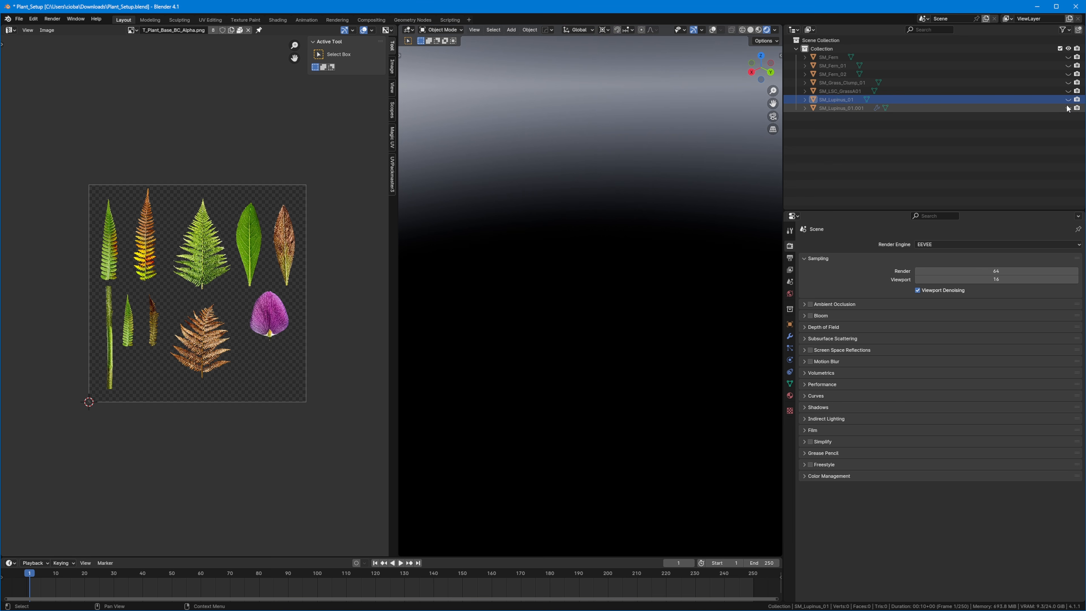
- Show the SM_Fern_01 object and examine its textured fronds from several angles
left_click(1068, 66)
scroll(573, 183, "down", 8)
middle_click_drag(620, 221, 498, 288)
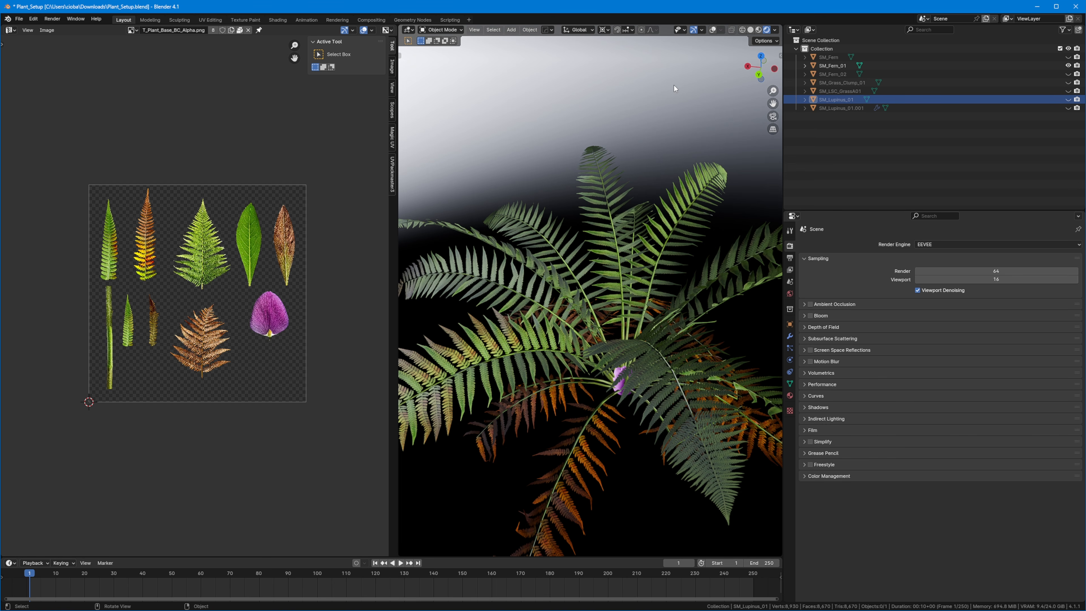
middle_click_drag(595, 196, 604, 163)
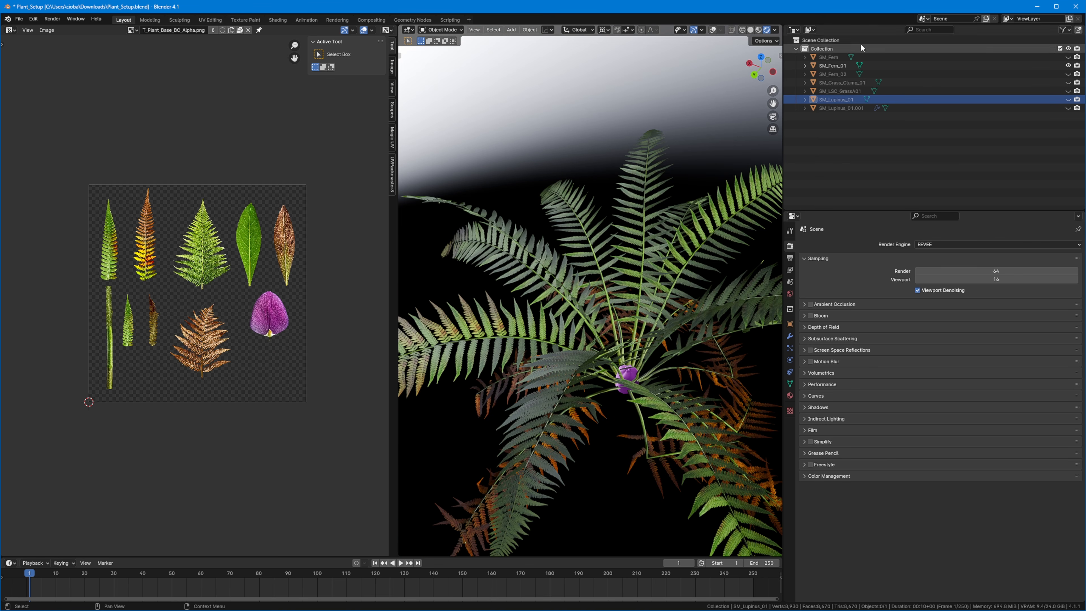
- Return to Materialize and clear all texture maps
left_click(1037, 8)
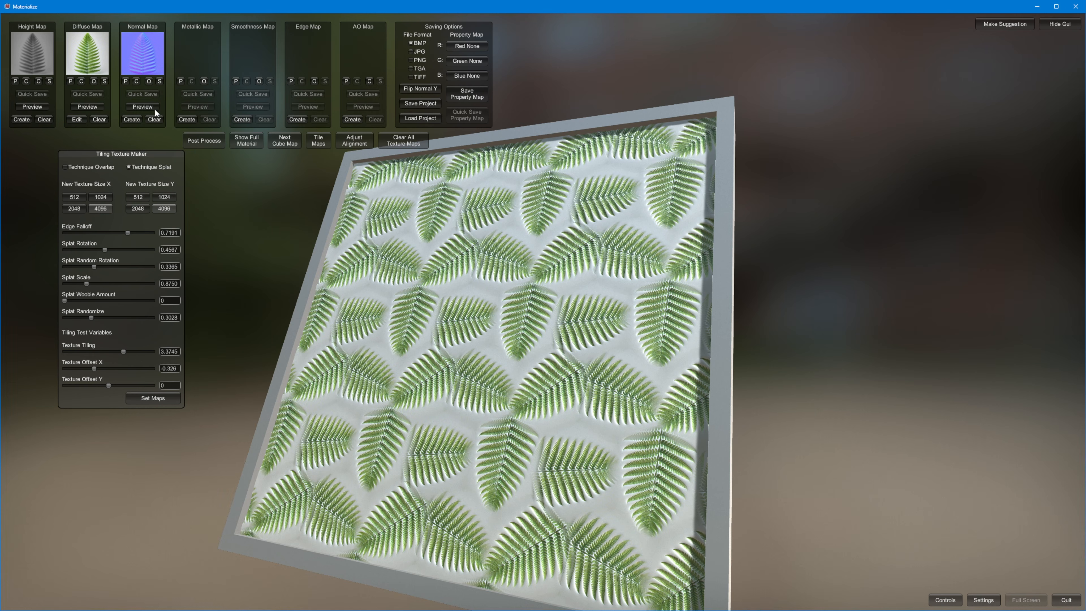
left_click(403, 141)
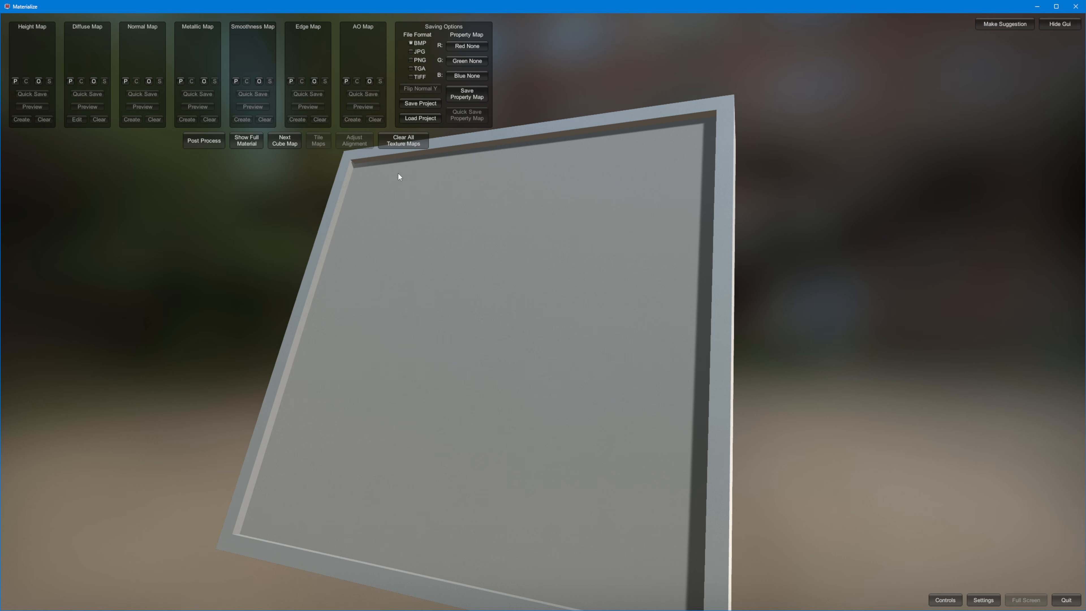
right_click_drag(216, 191, 254, 246)
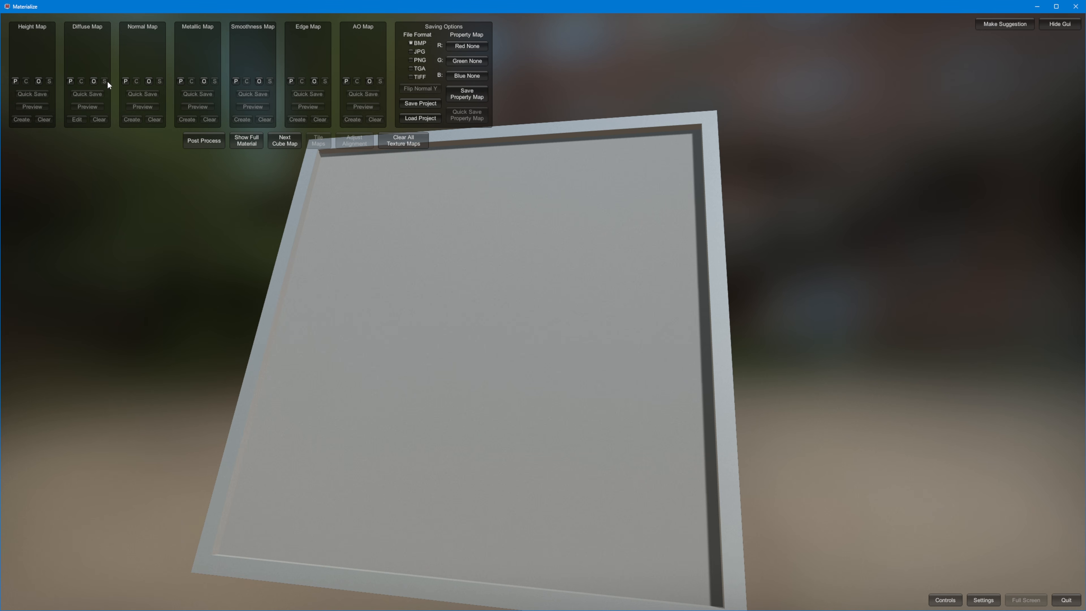
- Load T_Knight.jpg from the Textures folder as the diffuse map and show the full material
left_click(95, 80)
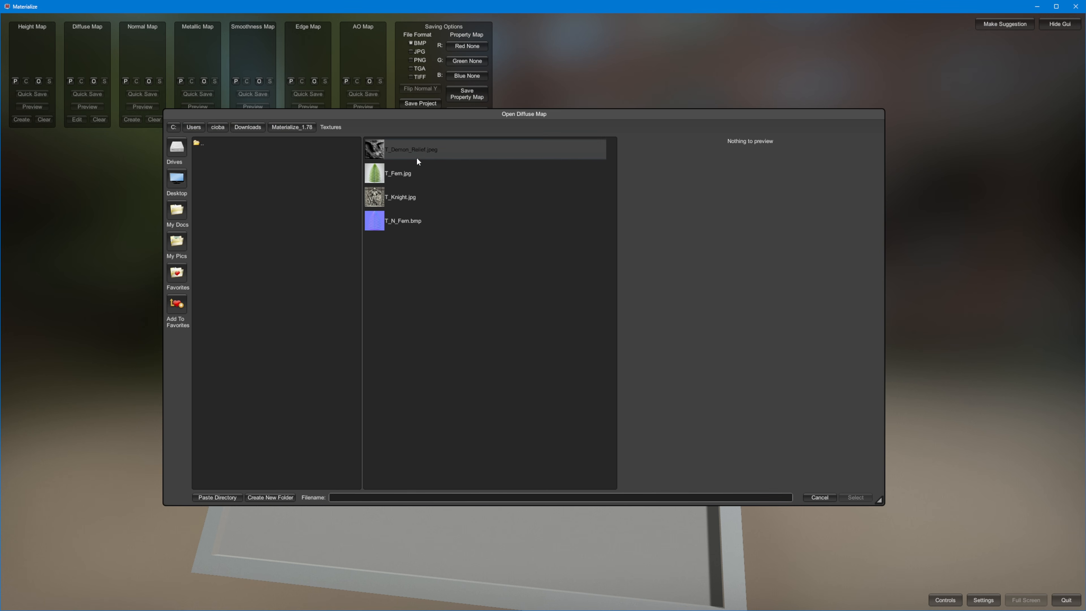
left_click(404, 201)
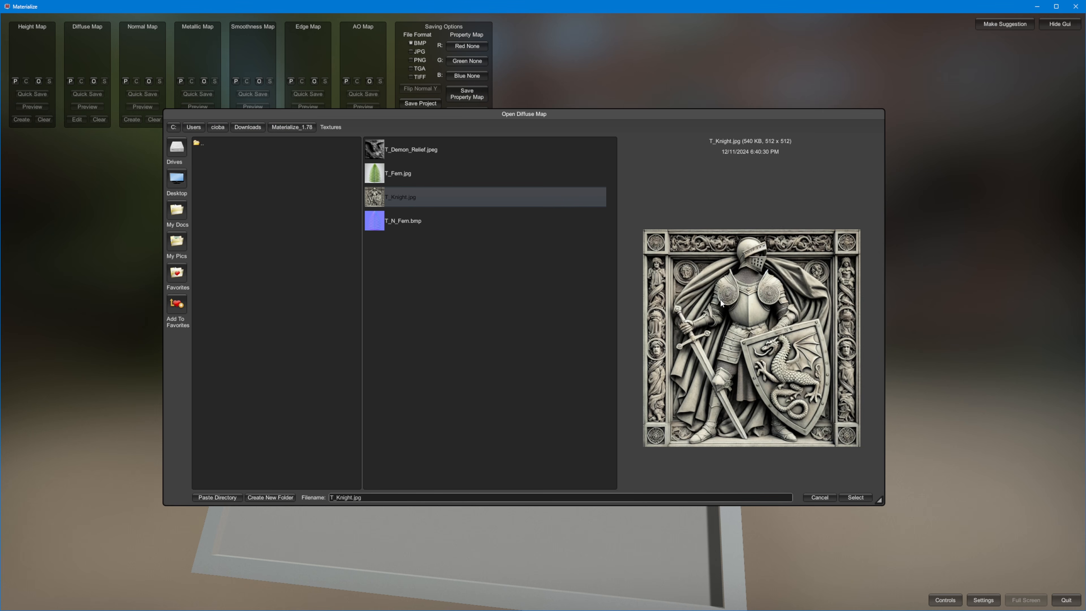
left_click(855, 497)
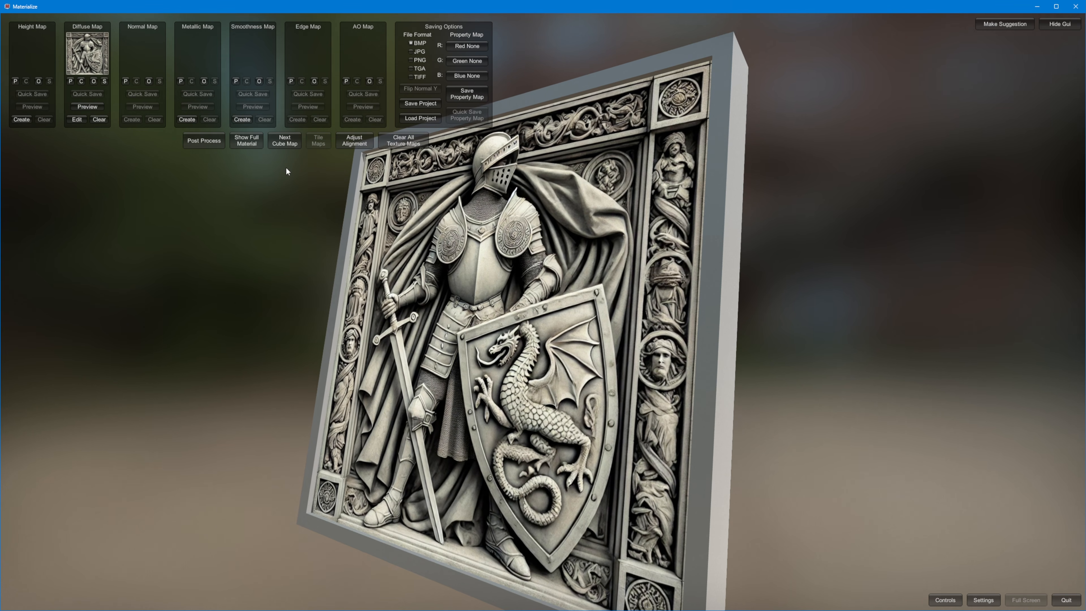
left_click(247, 140)
left_click_drag(489, 317, 489, 271)
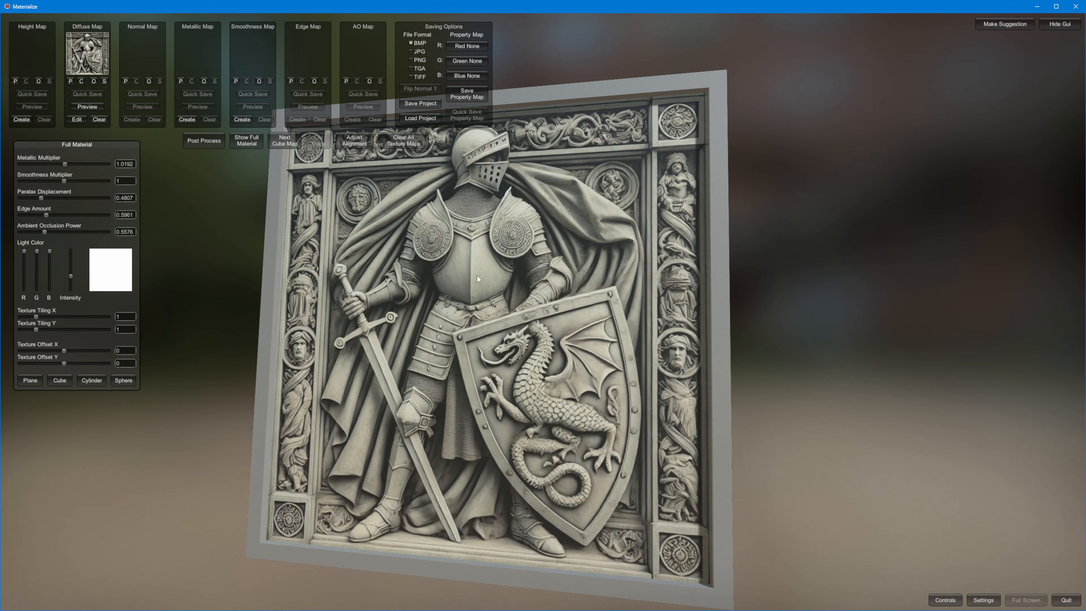
- Generate a height map from the knight's original diffuse image and set it as the height map
left_click(21, 120)
left_click_drag(377, 259, 294, 281)
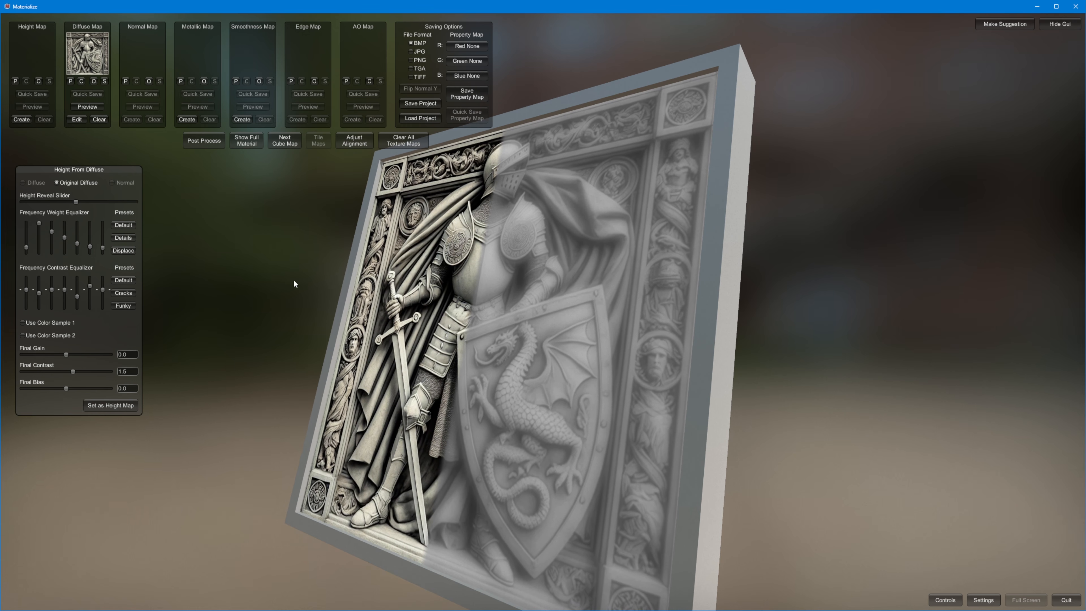
left_click(111, 406)
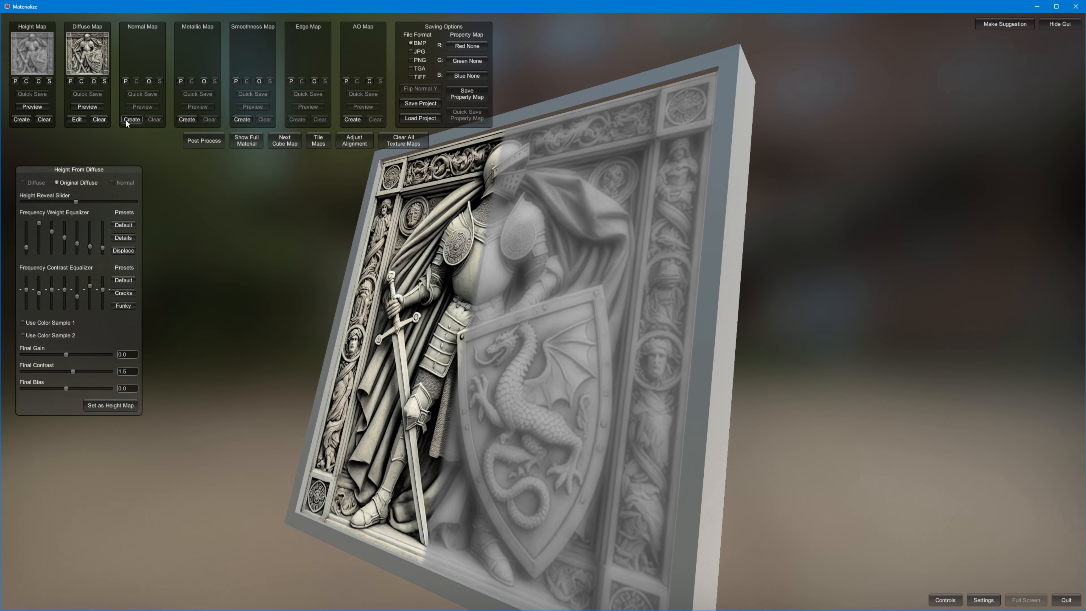
- Create the knight's normal map from its height map and its metallic map from the original diffuse
left_click(126, 120)
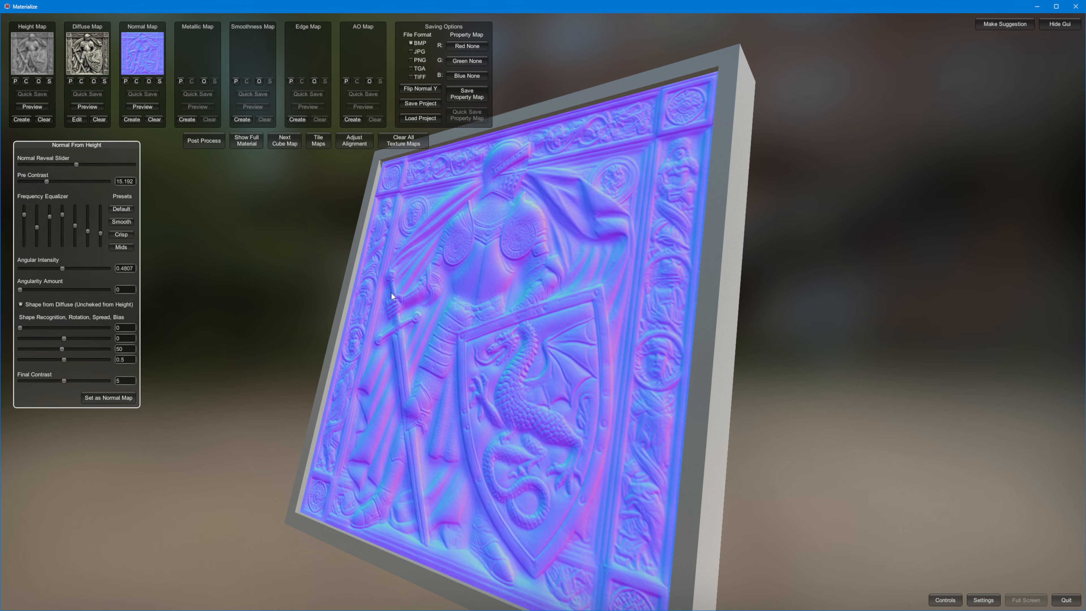
right_click_drag(392, 293, 371, 283)
left_click(180, 119)
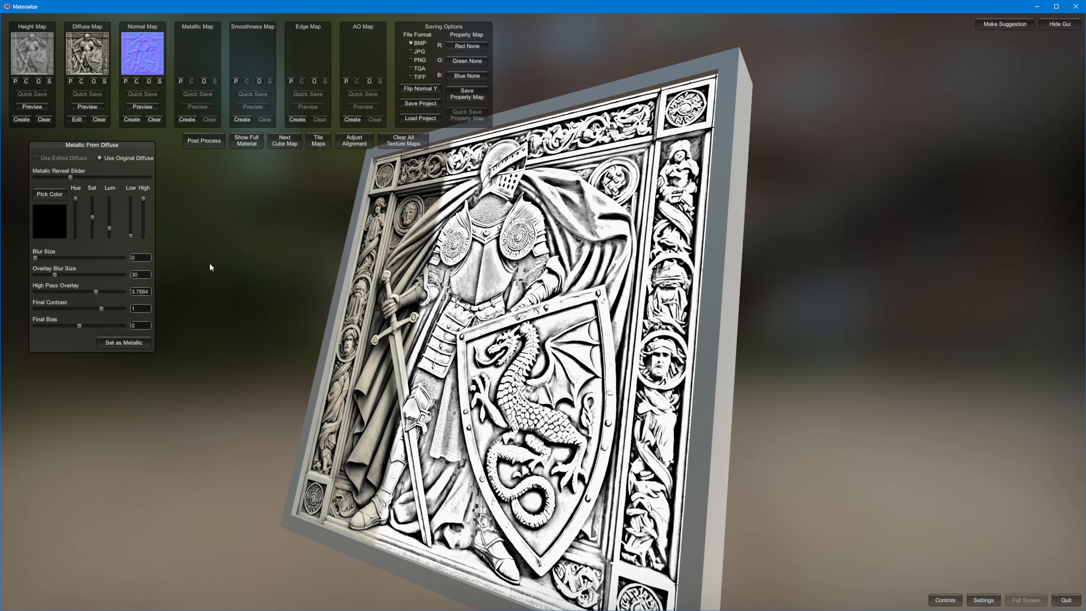
left_click(123, 343)
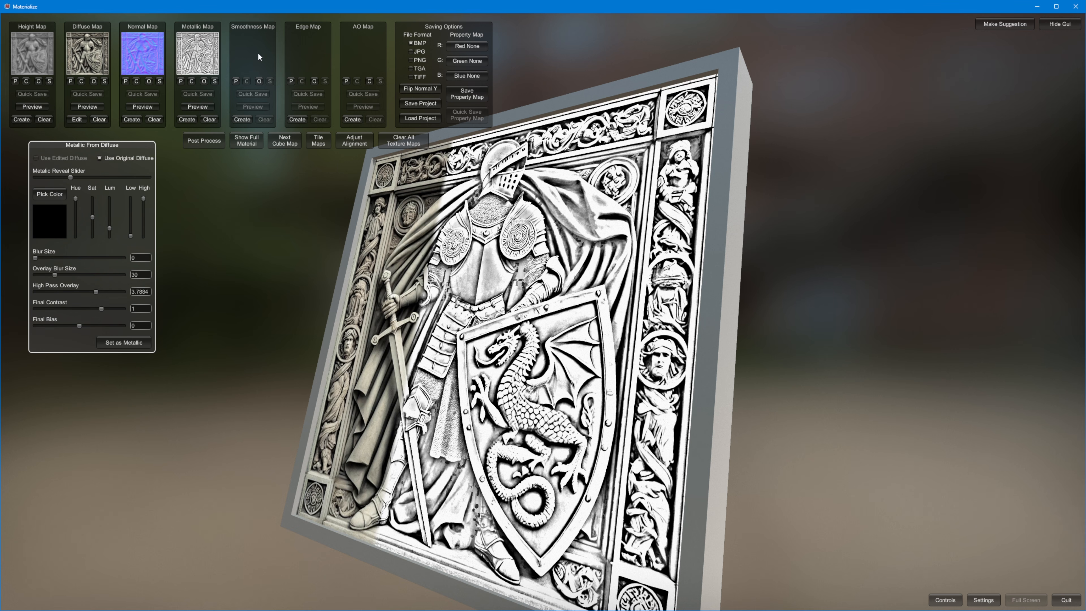
- Create the knight's ambient occlusion map, set it as the AO map, and show the full material
left_click(352, 120)
left_click(112, 249)
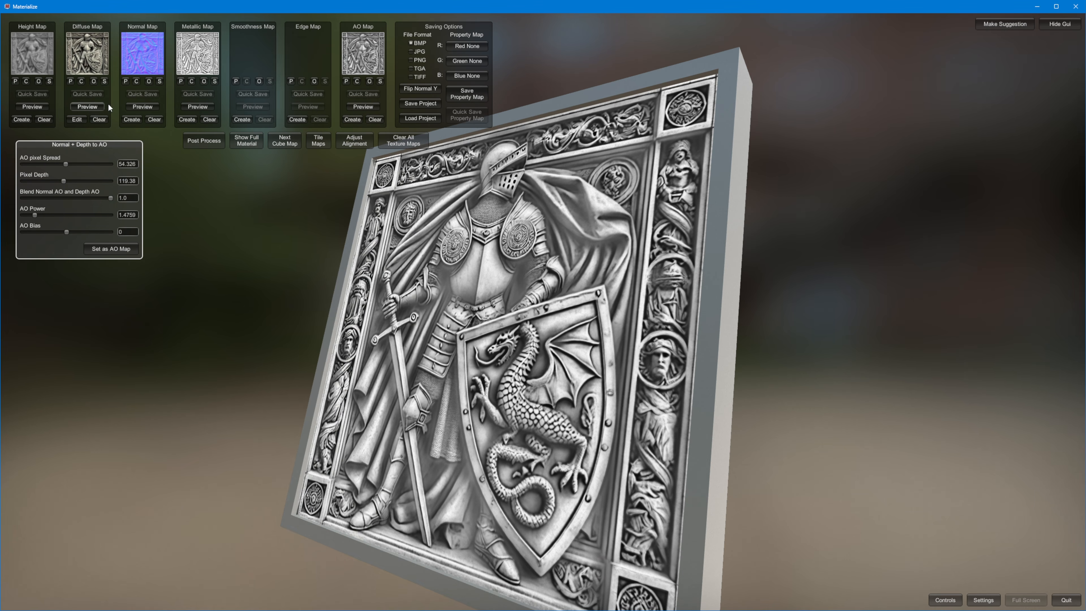
left_click(255, 143)
mouse_move(428, 238)
right_mouse_down()
mouse_move(483, 239)
mouse_move(332, 240)
mouse_move(616, 278)
right_mouse_up()
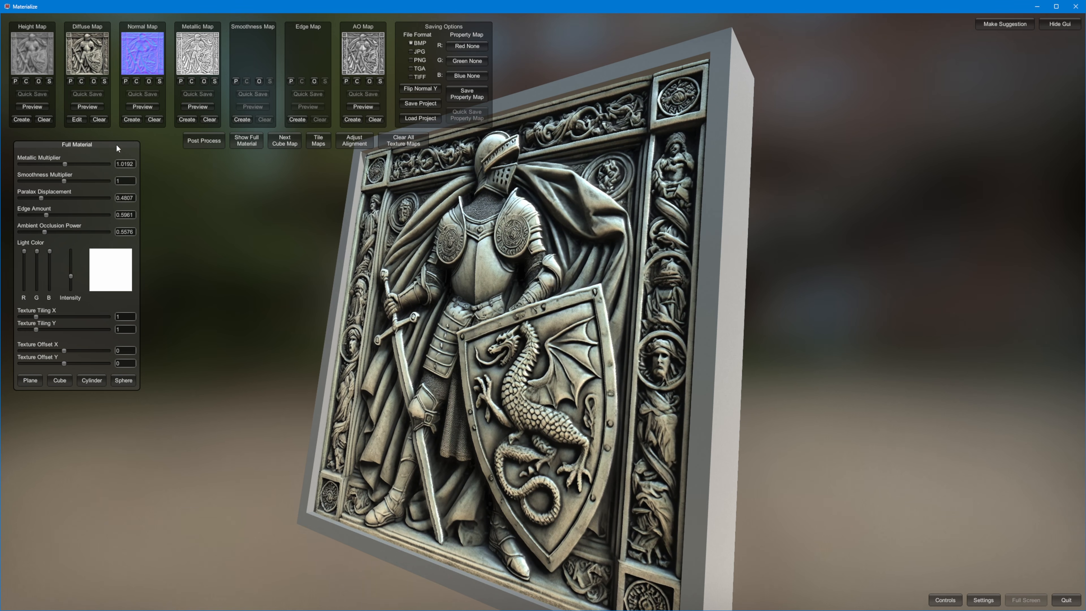
- Rebuild the height map from the original diffuse with lower second and third frequency weights and higher fifth-band contrast, and show the full material
left_click(28, 118)
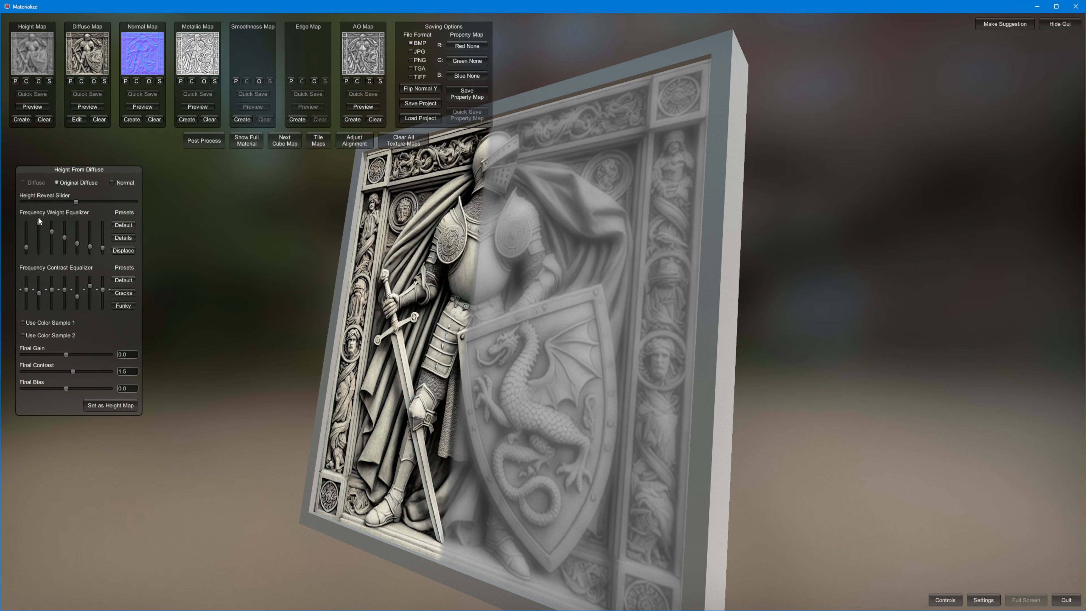
left_click_drag(39, 222, 77, 249)
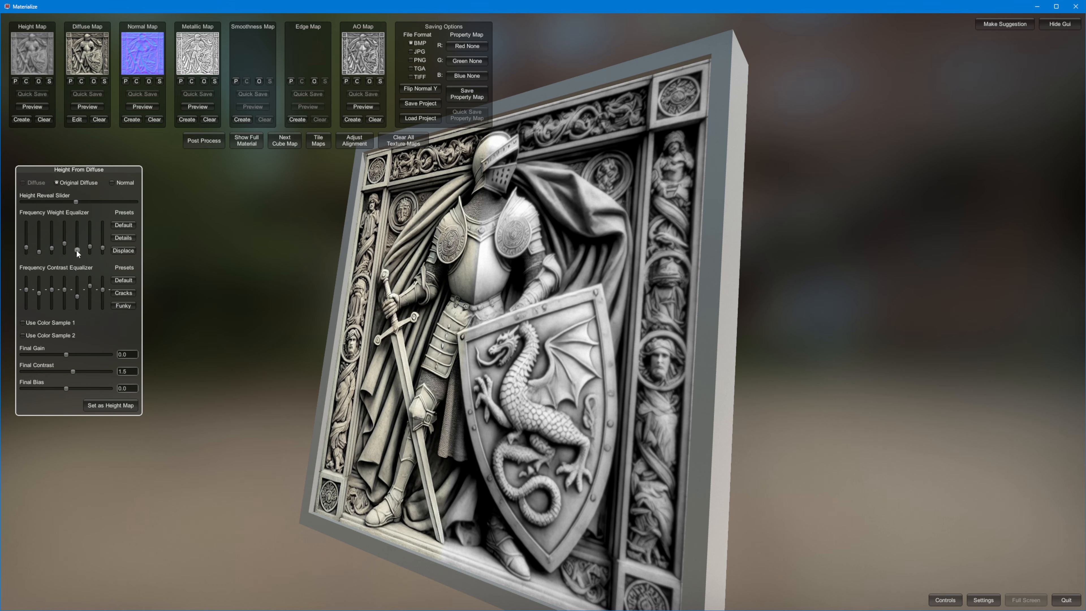
left_click_drag(76, 299, 81, 288)
right_click_drag(444, 240, 462, 267)
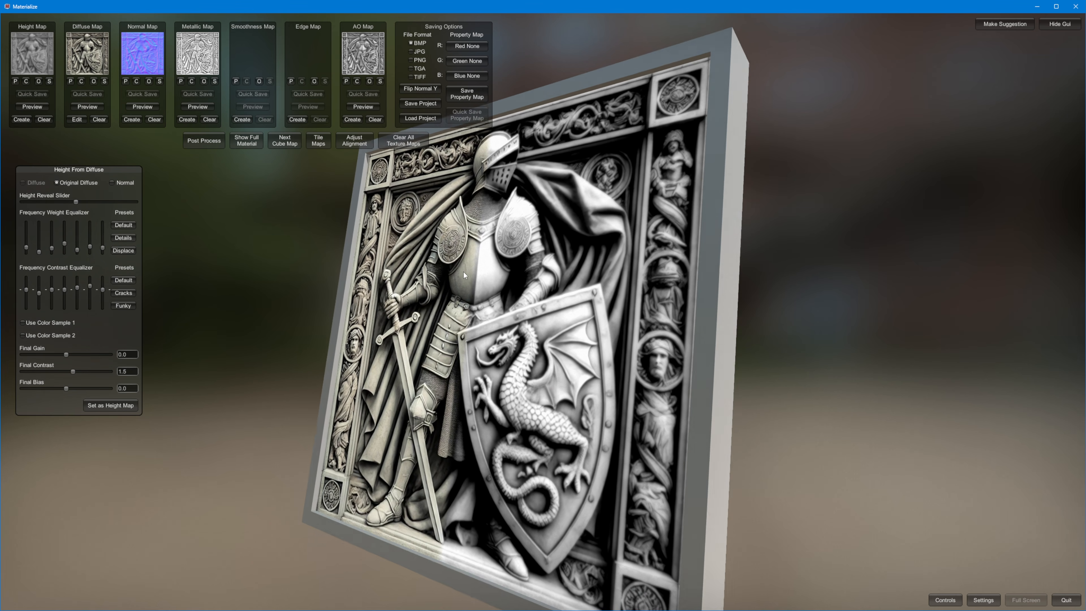
left_click(122, 405)
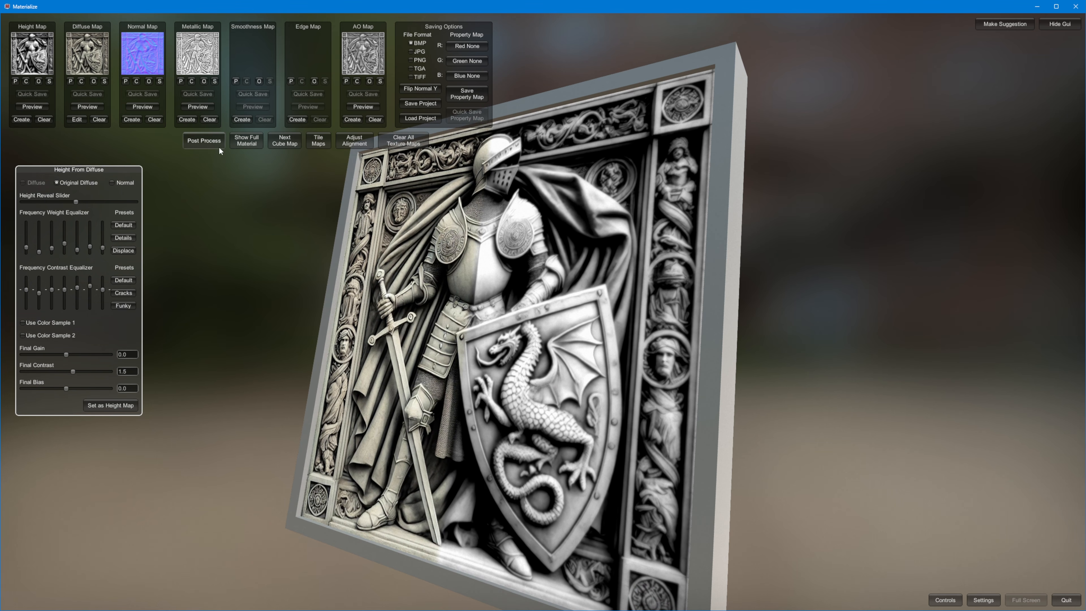
left_click(246, 140)
right_click_drag(443, 265, 455, 291)
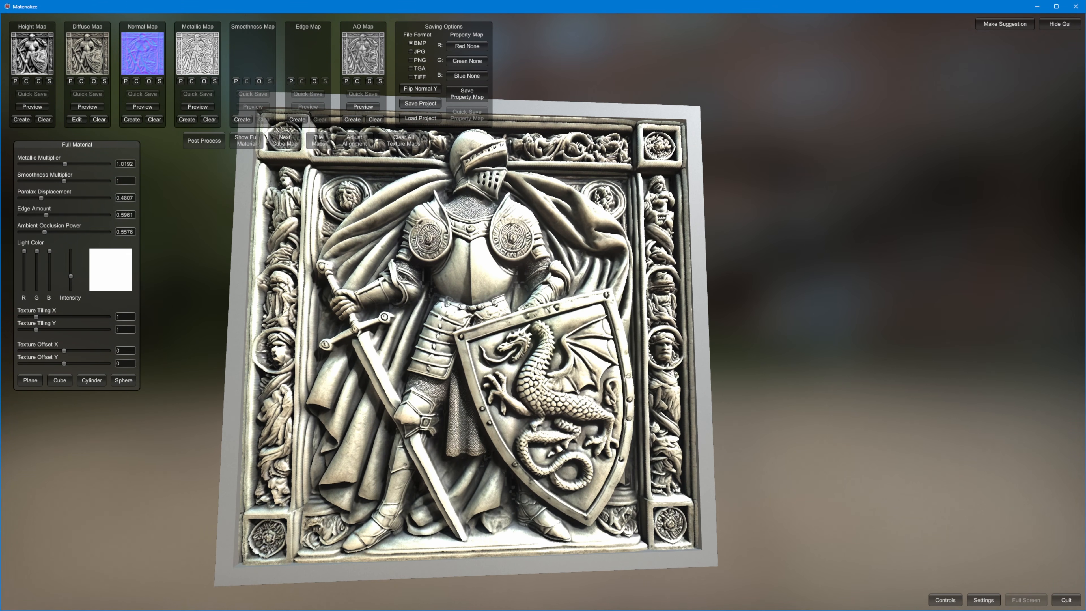
- Save the knight's height map as T_Knight_Heightmap in the Textures folder
left_click(49, 81)
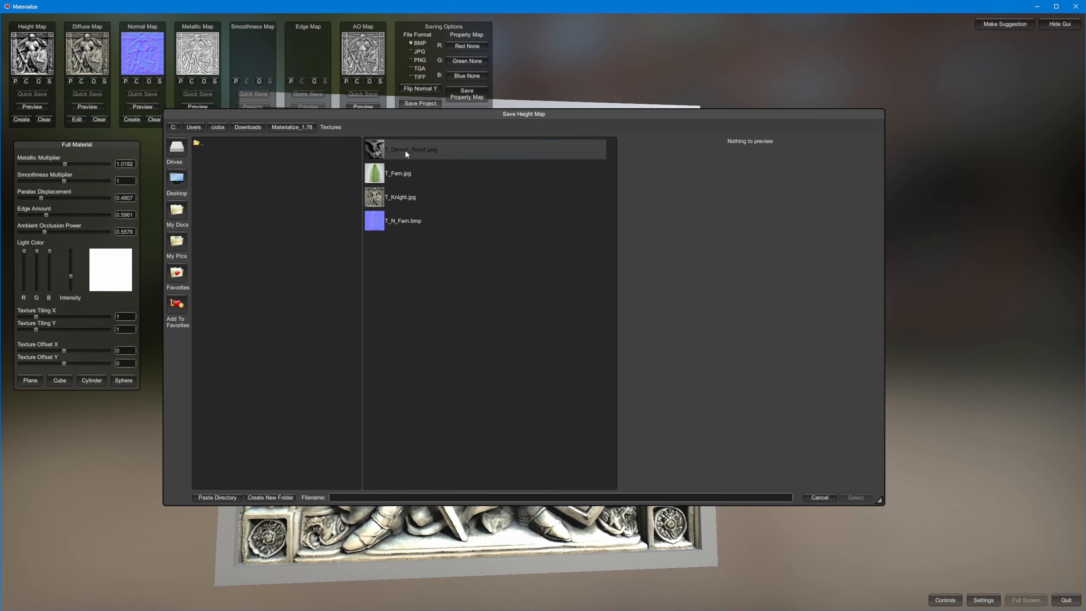
left_click(417, 204)
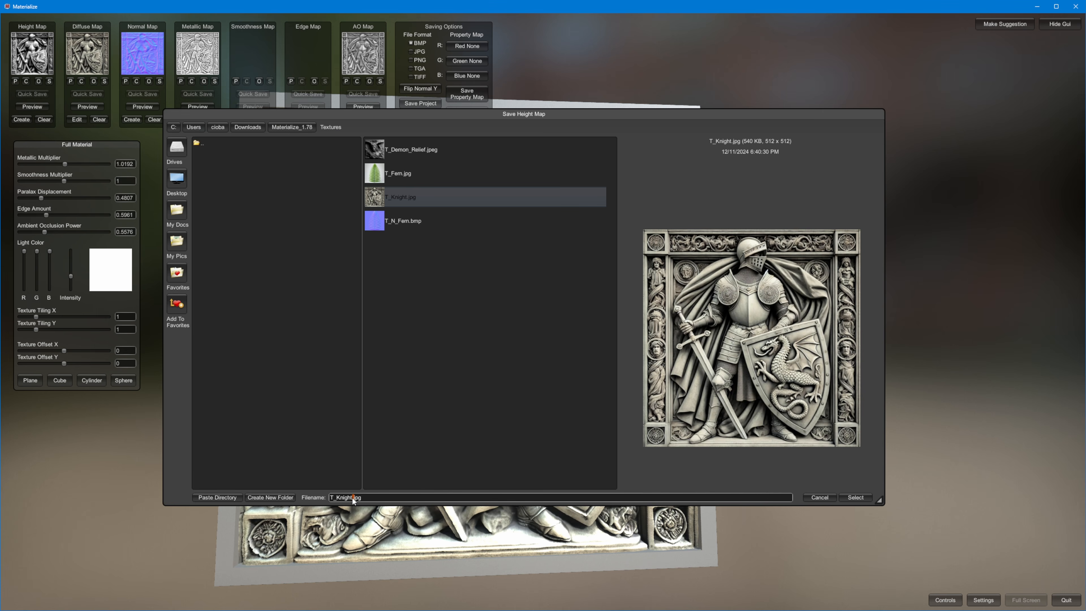
type("_")
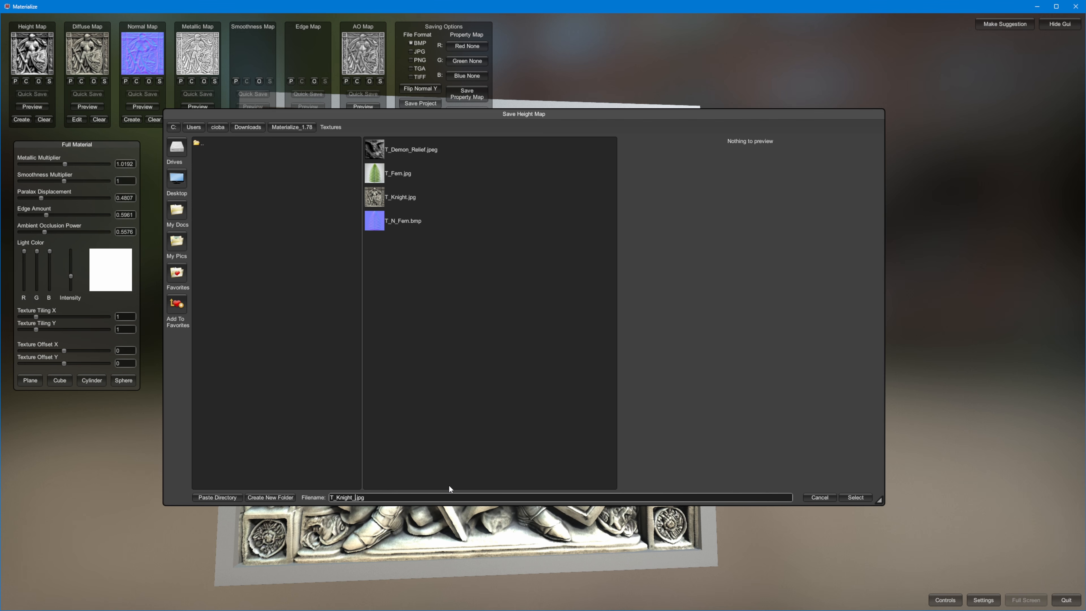
type("Heightmap")
left_click(855, 498)
- Switch to File Explorer to check the exported T_Knight_Heightmap file in the Textures folder, and return to Materialize
key("alt+Tab")
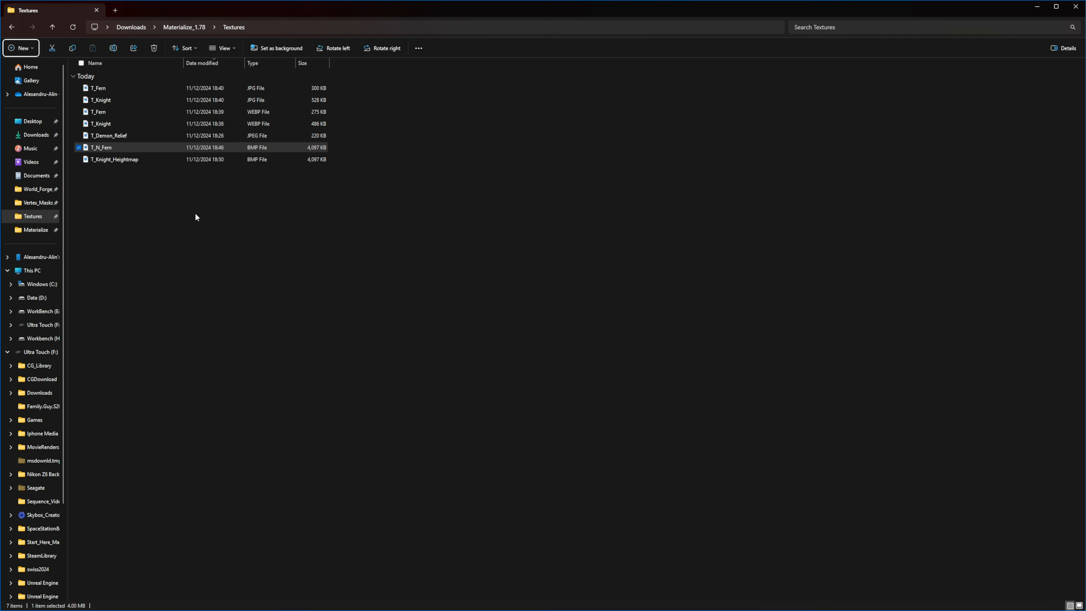
left_click(112, 160)
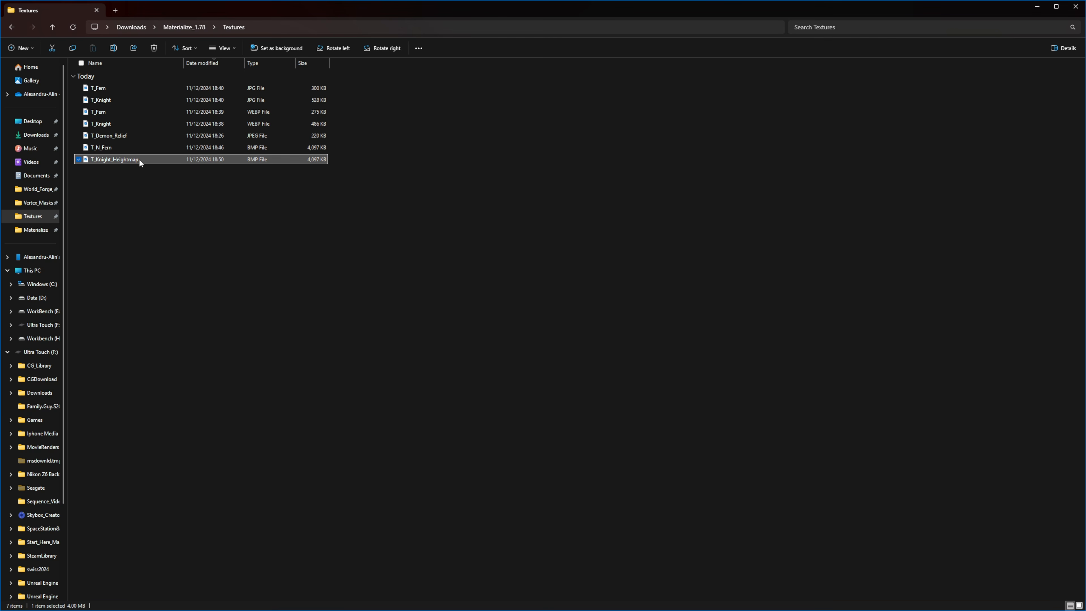
left_click(138, 146)
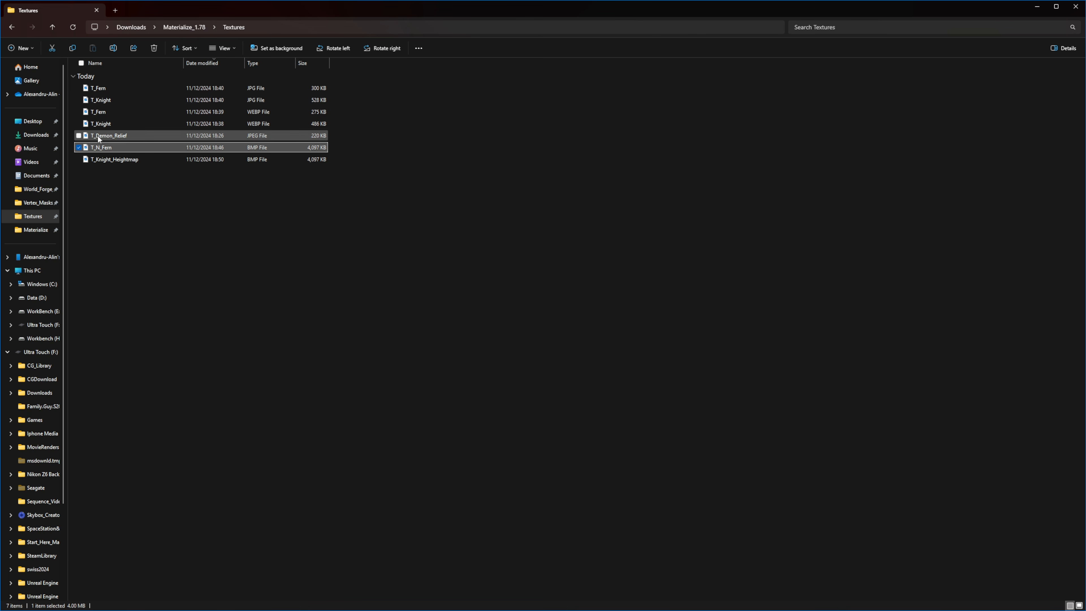
key("alt+Tab")
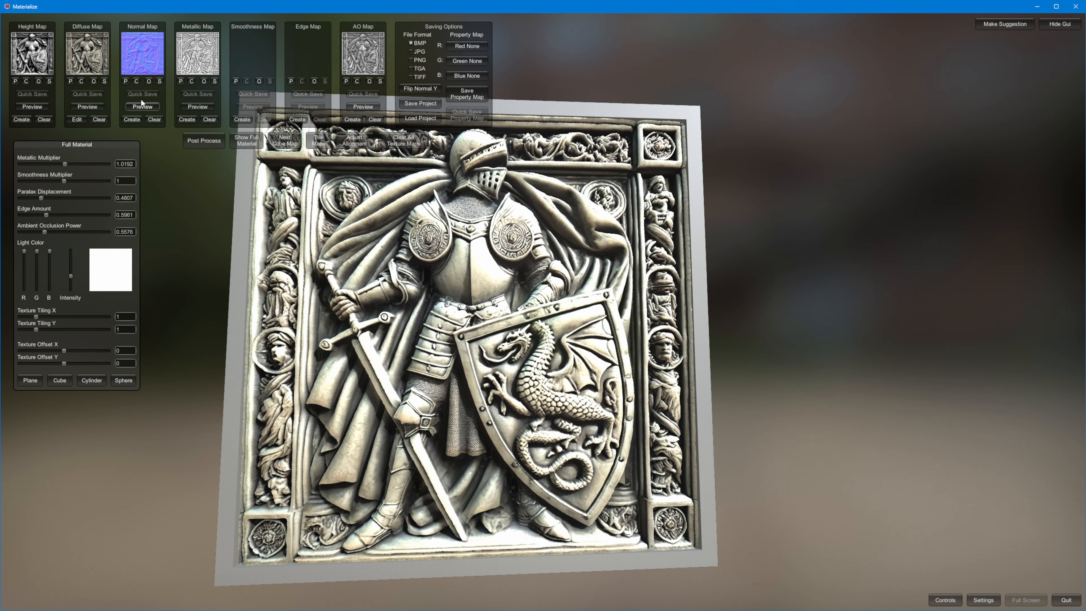
- Save the knight's normal map as T_Knight_Normal.bmp in the Textures folder
left_click(159, 81)
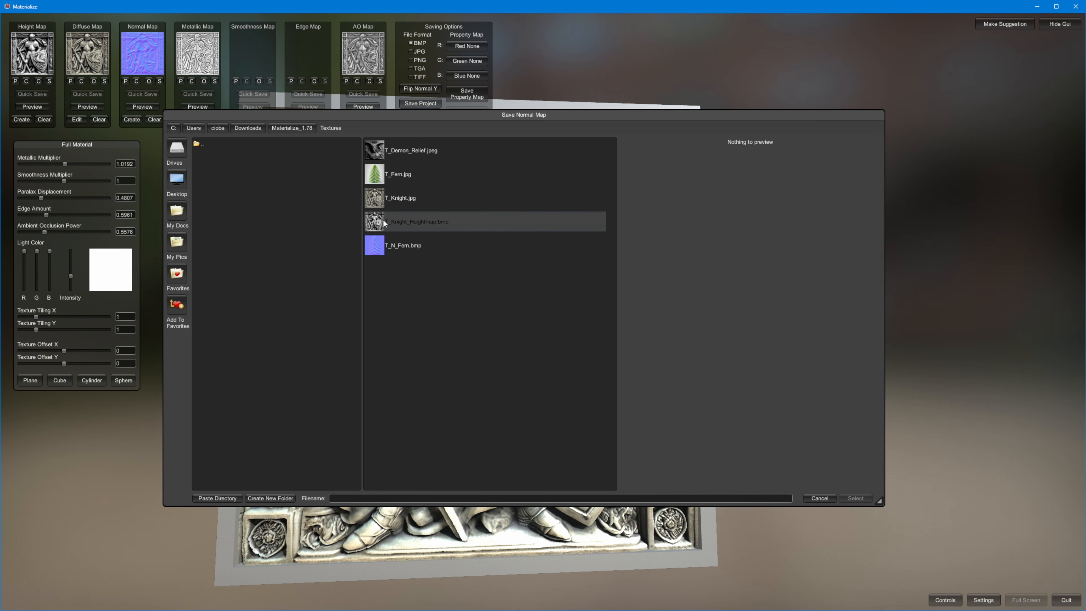
left_click(356, 497)
type("T_Knight_Normal")
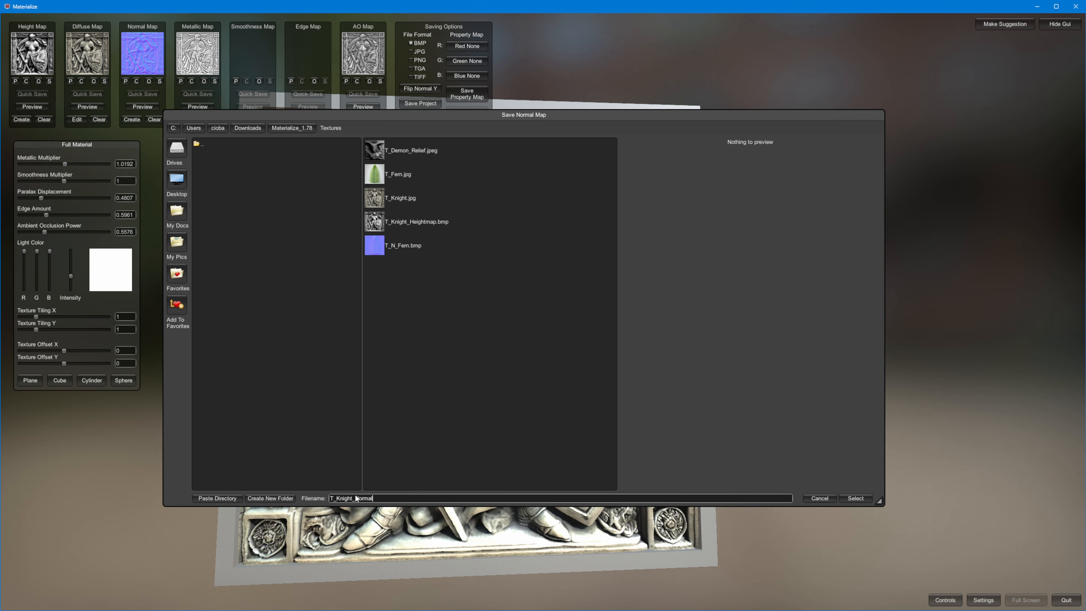
type(".jop")
key("BackSpace")
key("BackSpace")
type("bmp")
left_click(855, 498)
- Switch to File Explorer, open the exported T_Knight_Normal image to inspect it, and return to Materialize
key("alt+Tab")
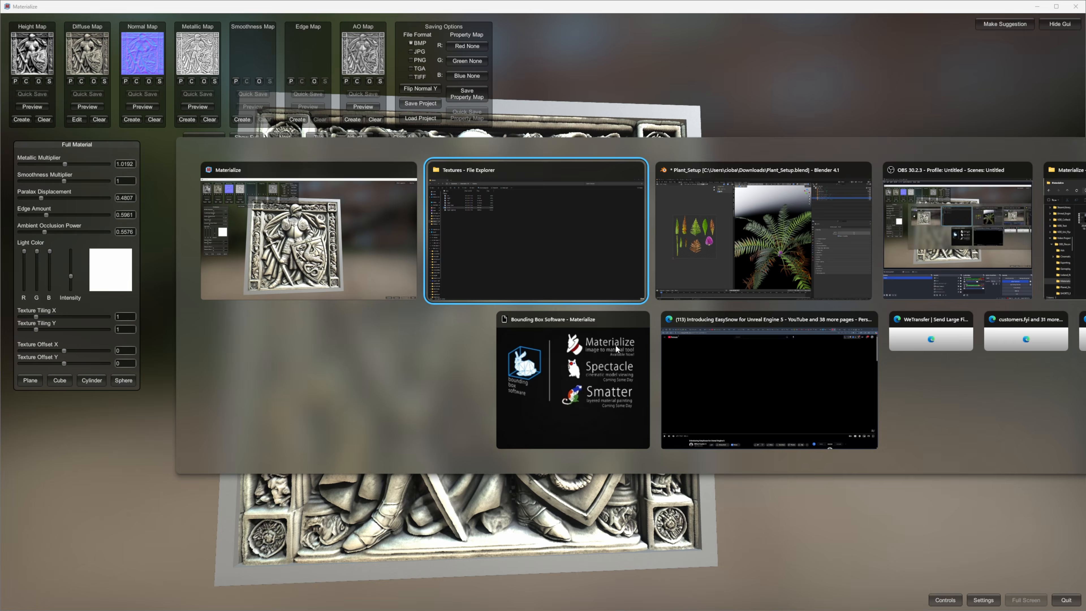
left_click(119, 171)
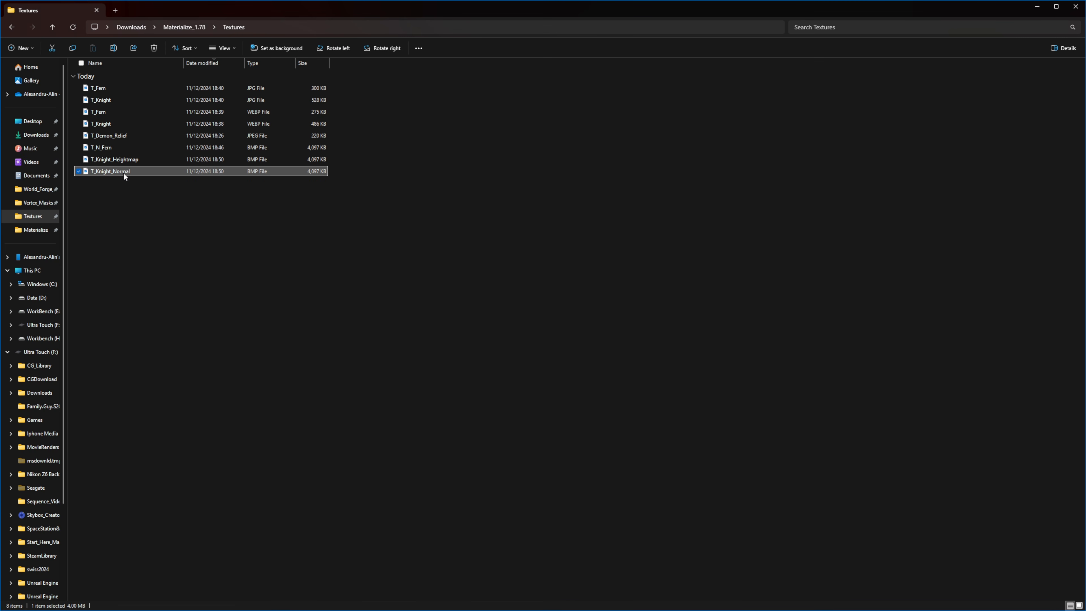
double_click(123, 173)
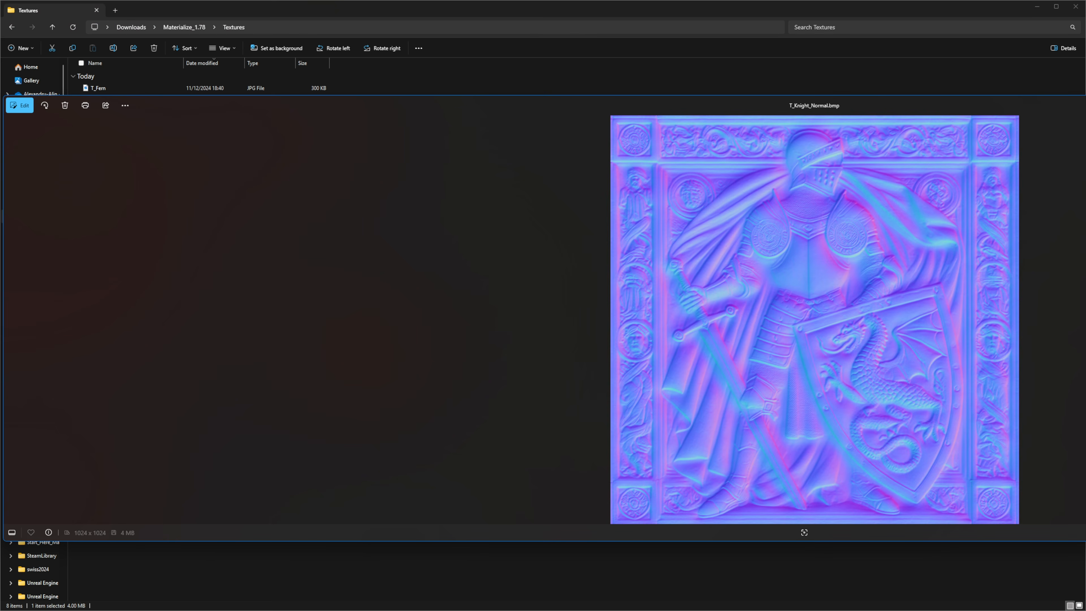
key("alt+Tab")
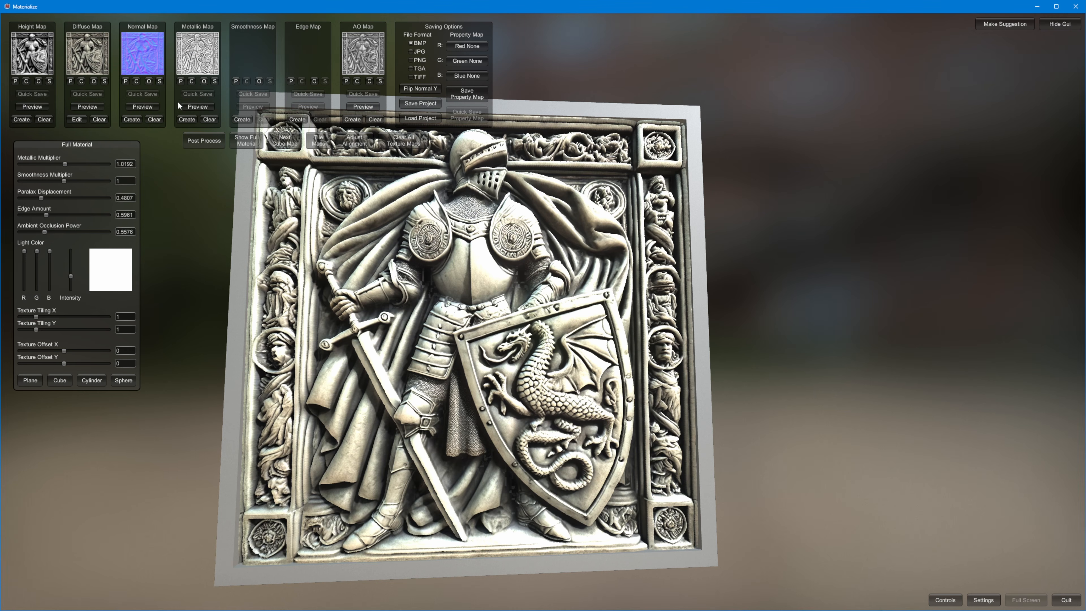
- Save the knight's metallic map as T_Knight_Metallic in the Textures folder
left_click(214, 82)
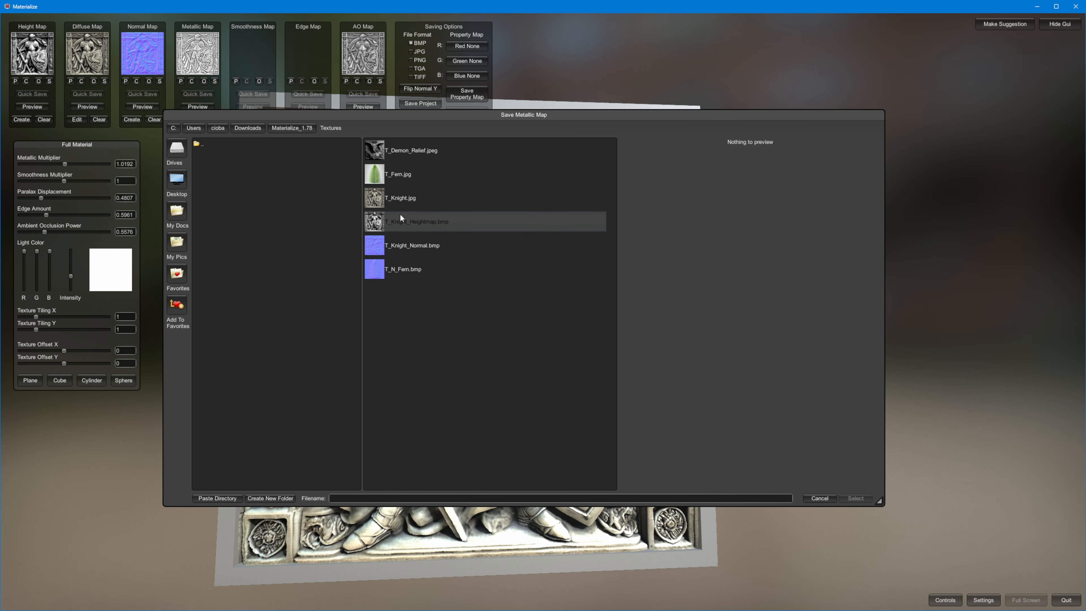
left_click(401, 199)
left_click(352, 498)
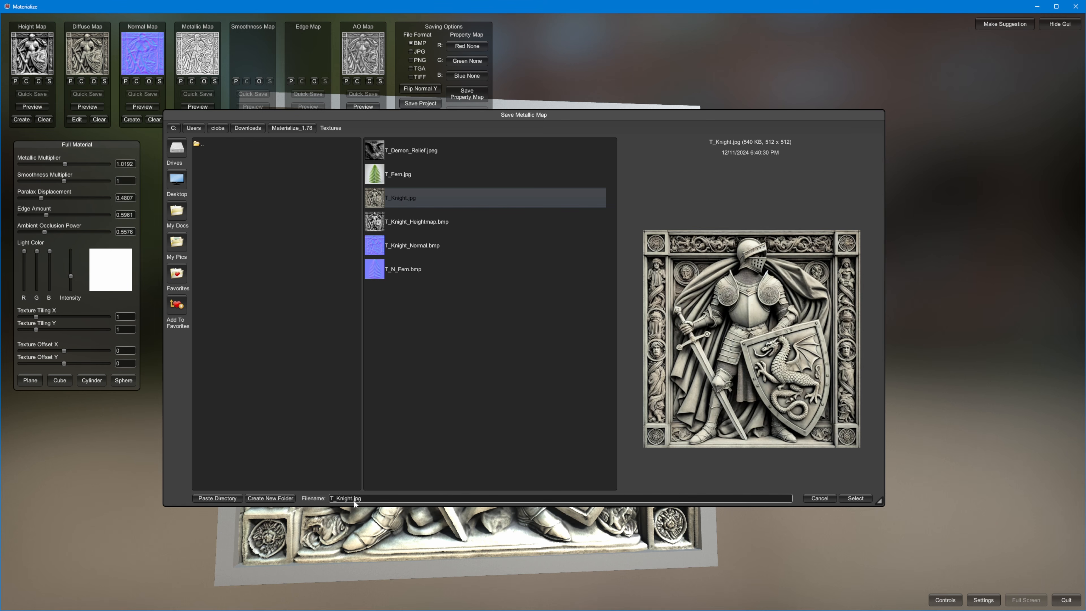
type("_Metallic")
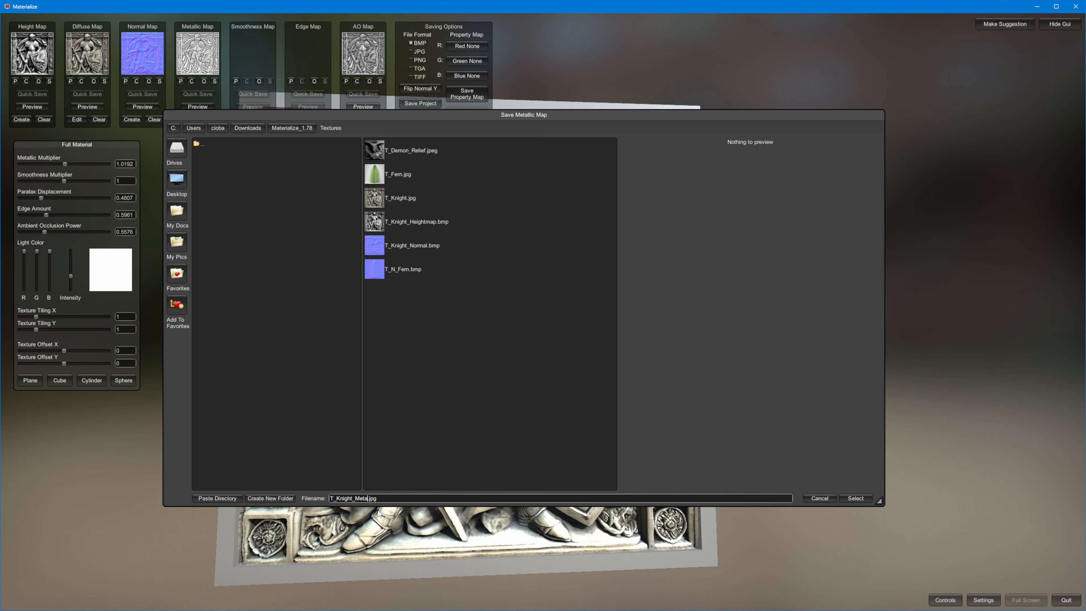
key("Return")
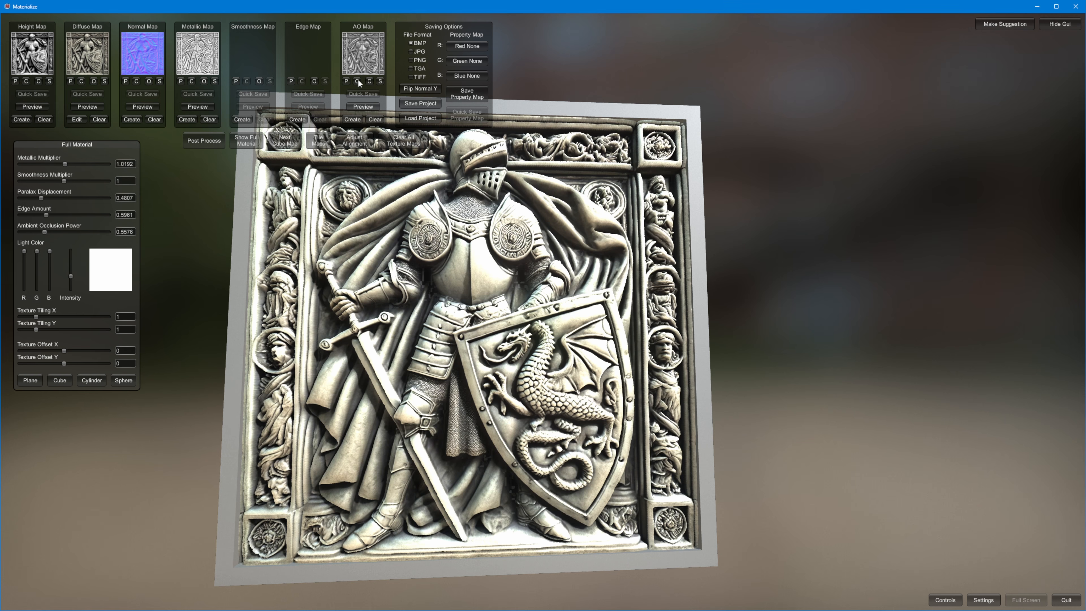
- Save the knight's AO map as T_Knight_AO in the Textures folder
left_click(380, 81)
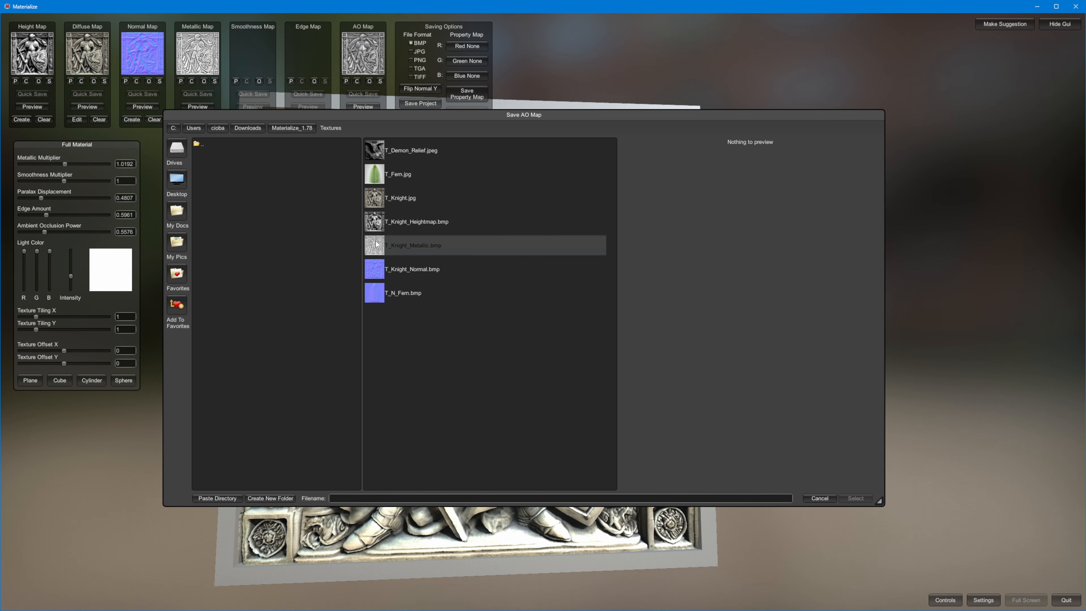
left_click(417, 200)
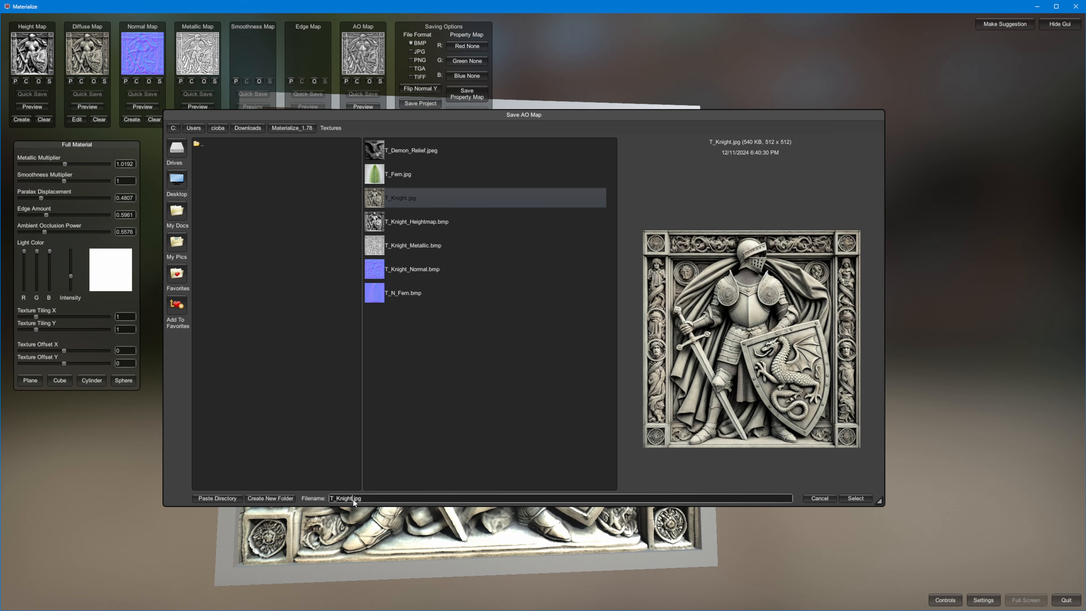
type("_")
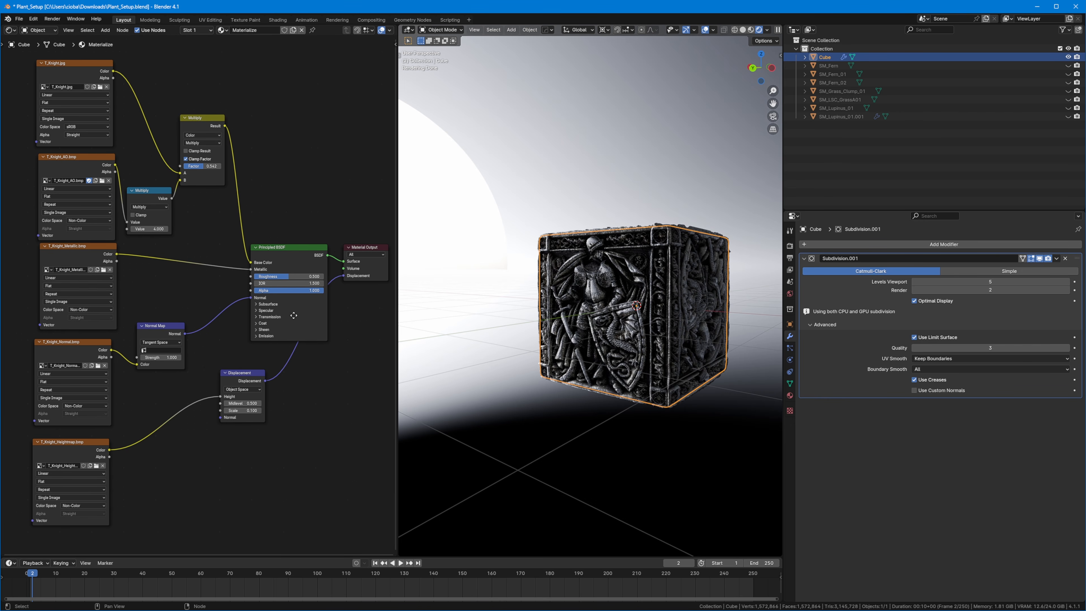
- In Blender, examine how the knight's diffuse, metallic, normal and heightmap texture nodes are wired in the cube's Materialize material
middle_click_drag(293, 315, 296, 315)
left_click(76, 76)
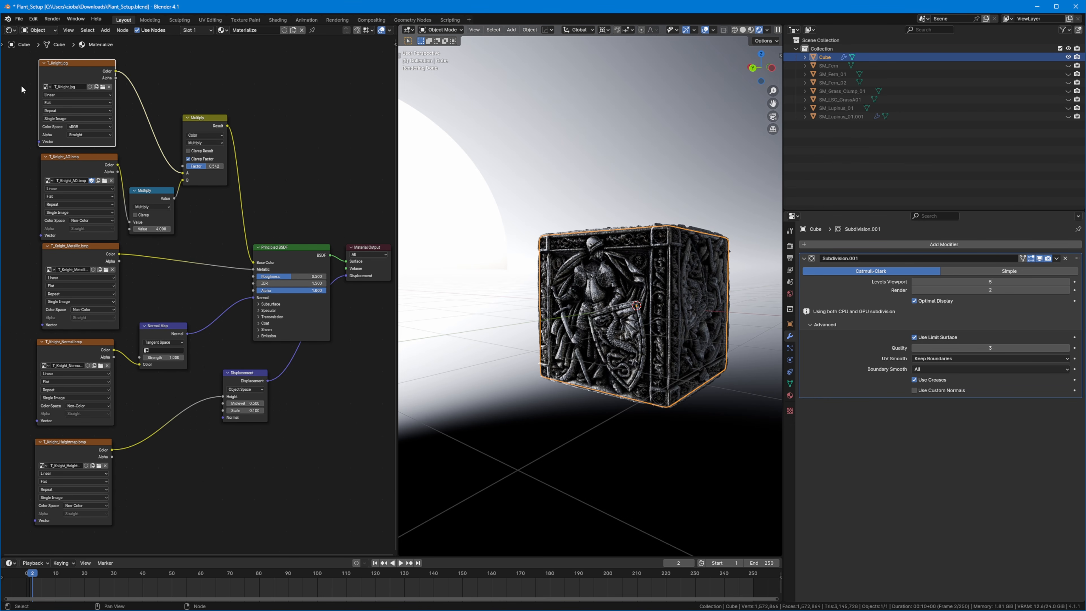
left_click(61, 261)
left_click(68, 355)
left_click(69, 442)
middle_click_drag(302, 417, 262, 418)
middle_click_drag(271, 255, 291, 251)
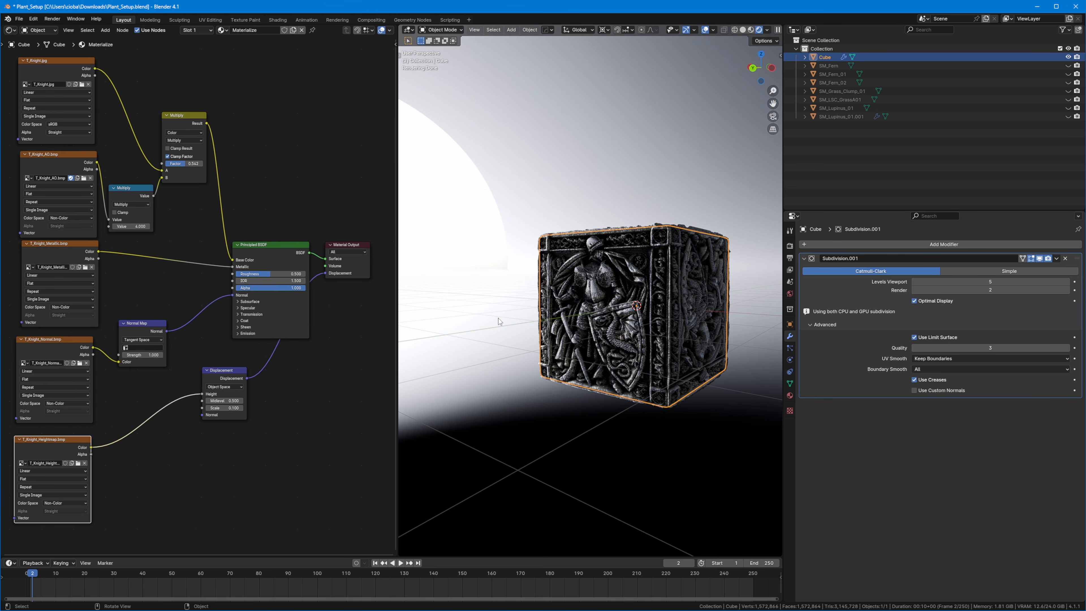
- Set the render level of the cube's Subdivision modifier to 5 and inspect the displaced cube
middle_click_drag(605, 299, 608, 302)
scroll(607, 303, "up", 1)
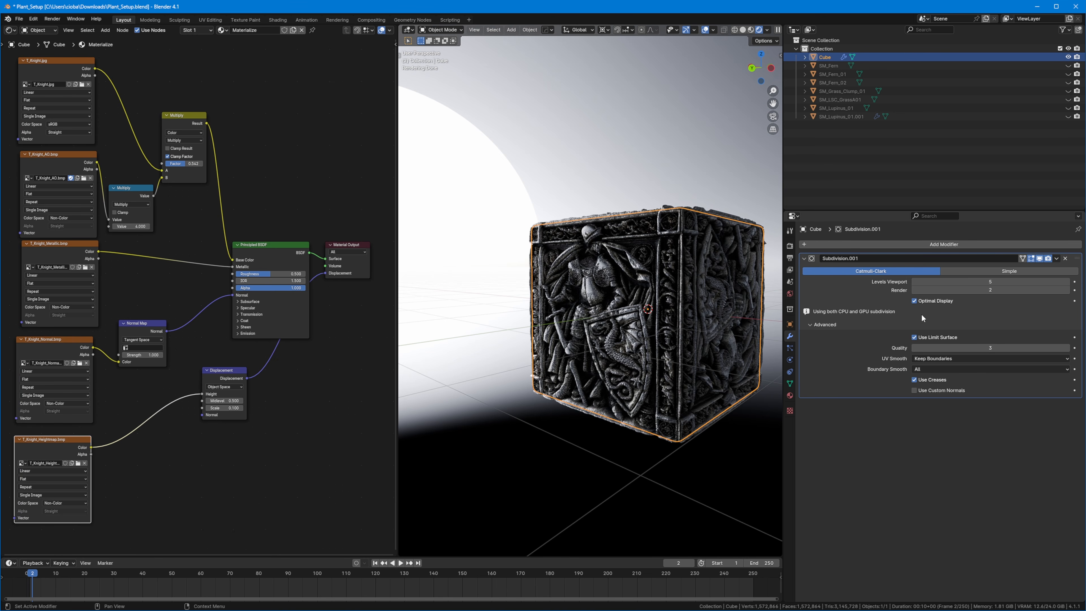
left_click(1068, 290)
left_click(1067, 290)
middle_click_drag(641, 293, 624, 268)
- Check the cube's UV layout in Edit Mode using the UV Editor, clear the selection, and return to the Shader Editor
left_click(9, 30)
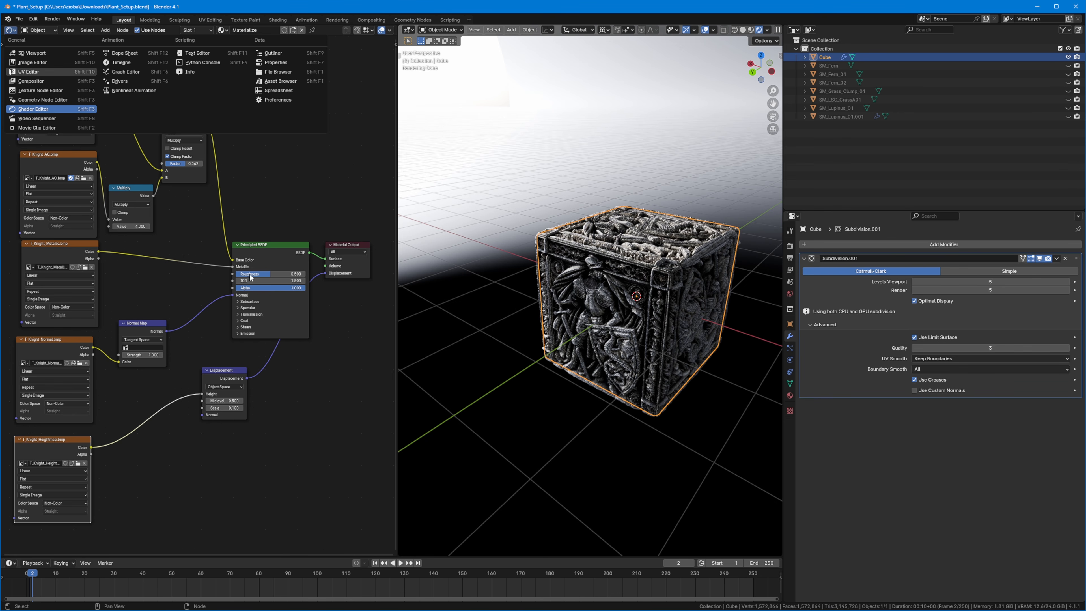
scroll(259, 283, "up", 1)
key("Tab")
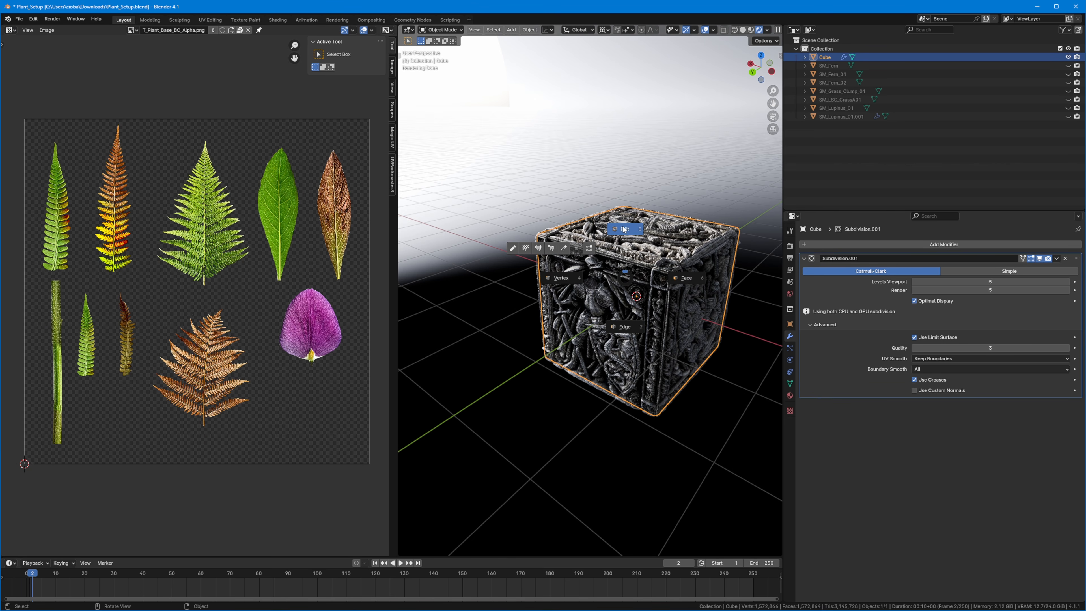
scroll(274, 245, "down", 2)
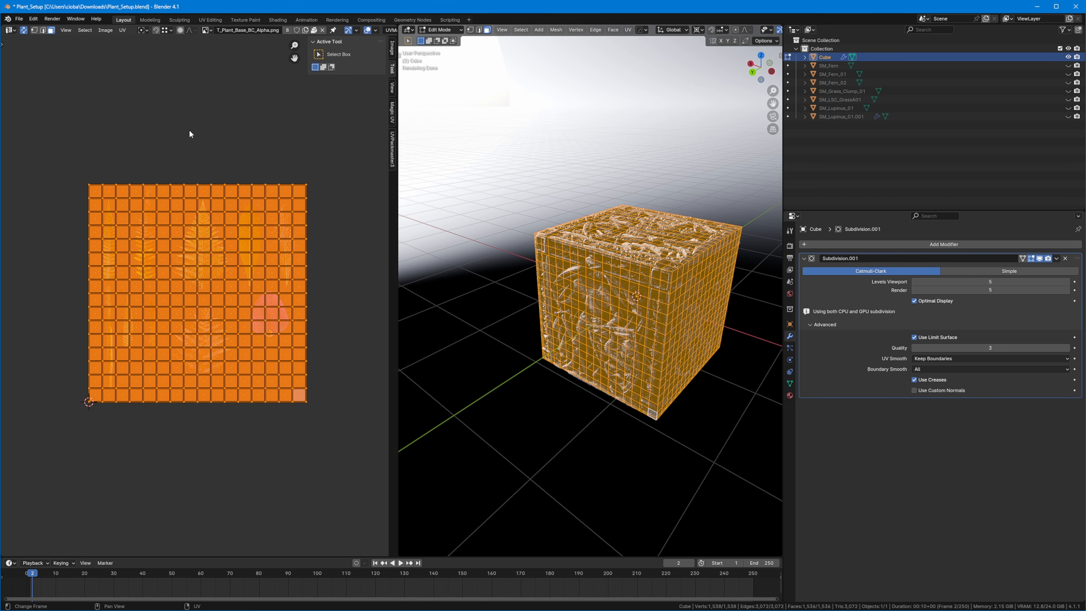
left_click(200, 147)
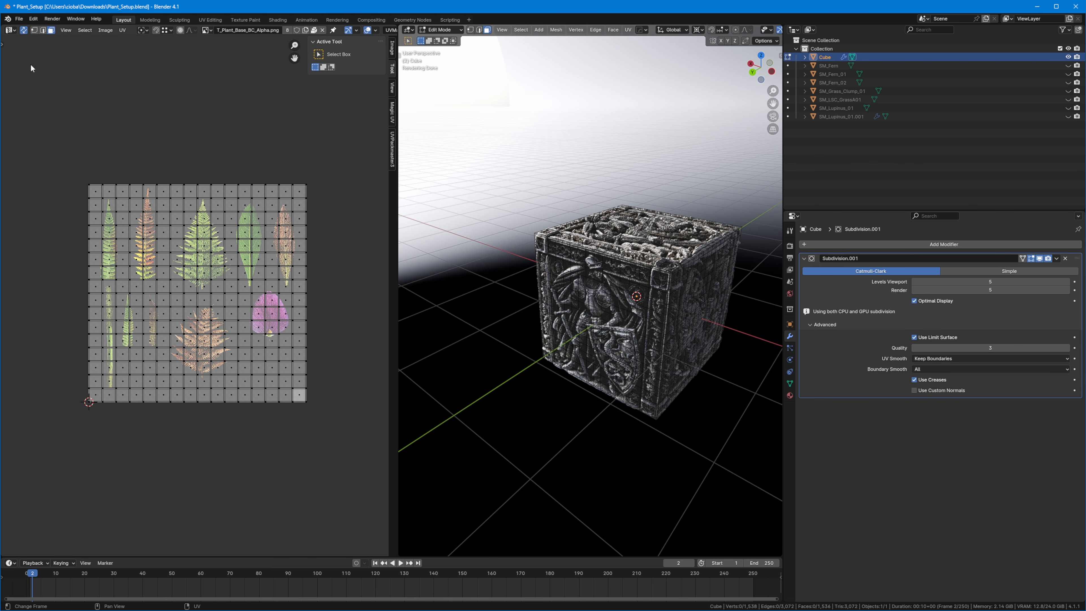
left_click(10, 30)
left_click(25, 111)
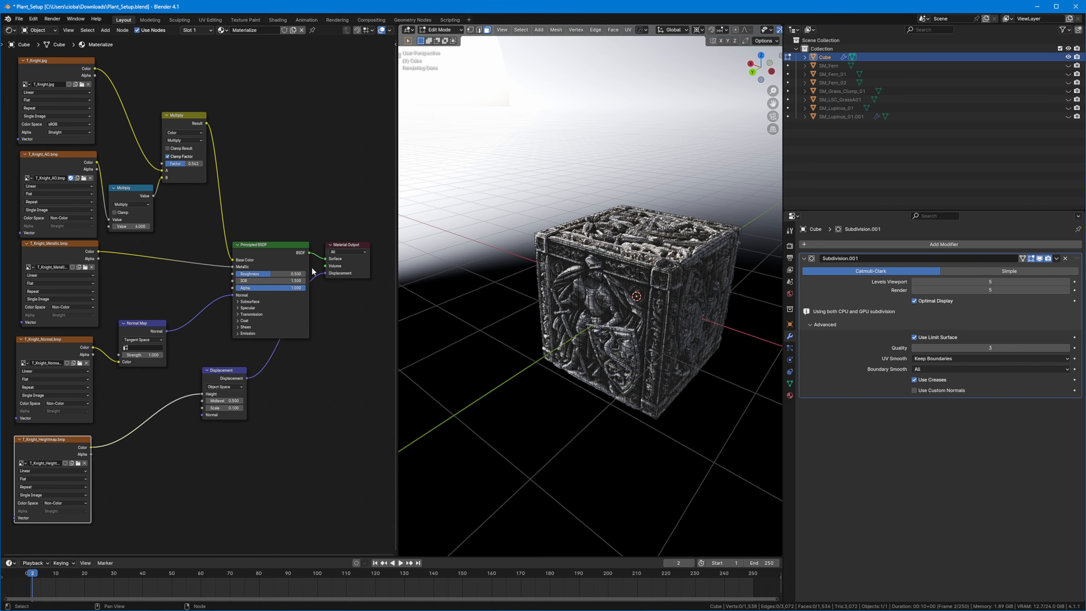
- Return the cube to Object Mode and inspect its displaced knight relief up close
mouse_move(650, 263)
middle_mouse_down()
mouse_move(622, 258)
mouse_move(695, 244)
mouse_move(669, 252)
middle_mouse_up()
scroll(622, 258, "up", 5)
scroll(669, 253, "down", 1)
middle_click_drag(634, 334, 553, 289)
key("ctrl+Tab")
left_click(614, 241)
scroll(544, 245, "down", 2)
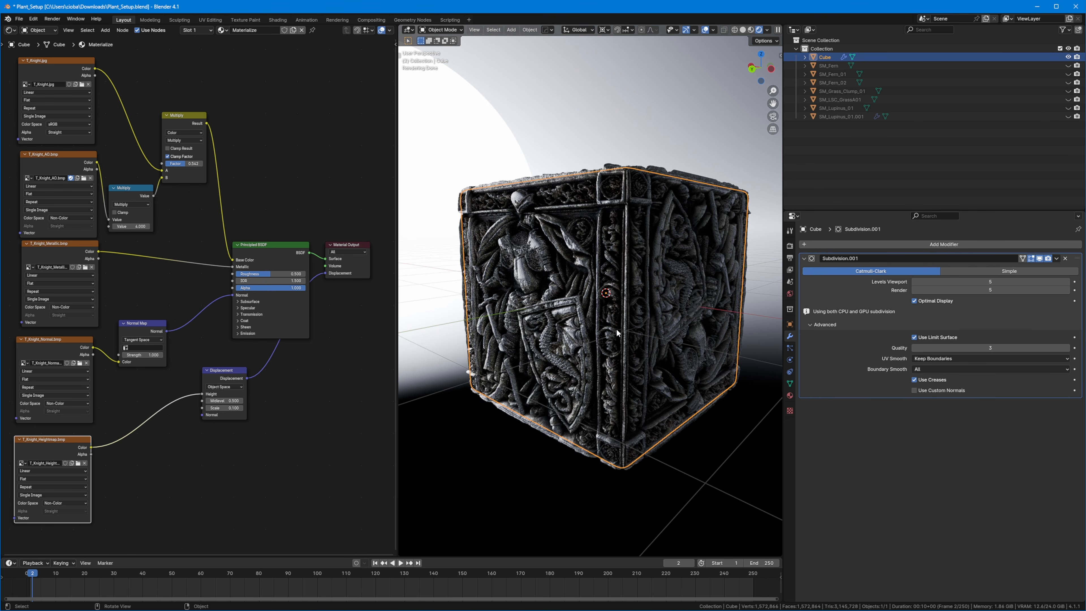
- Check the surface displacement method in the cube's Materialize material settings
left_click(789, 395)
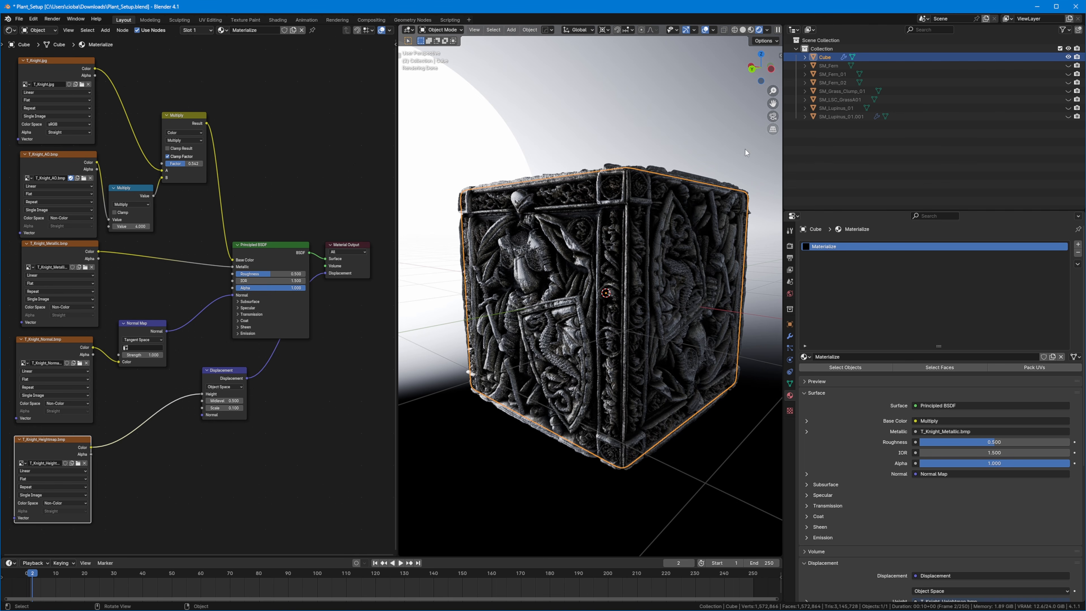
scroll(832, 314, "down", 10)
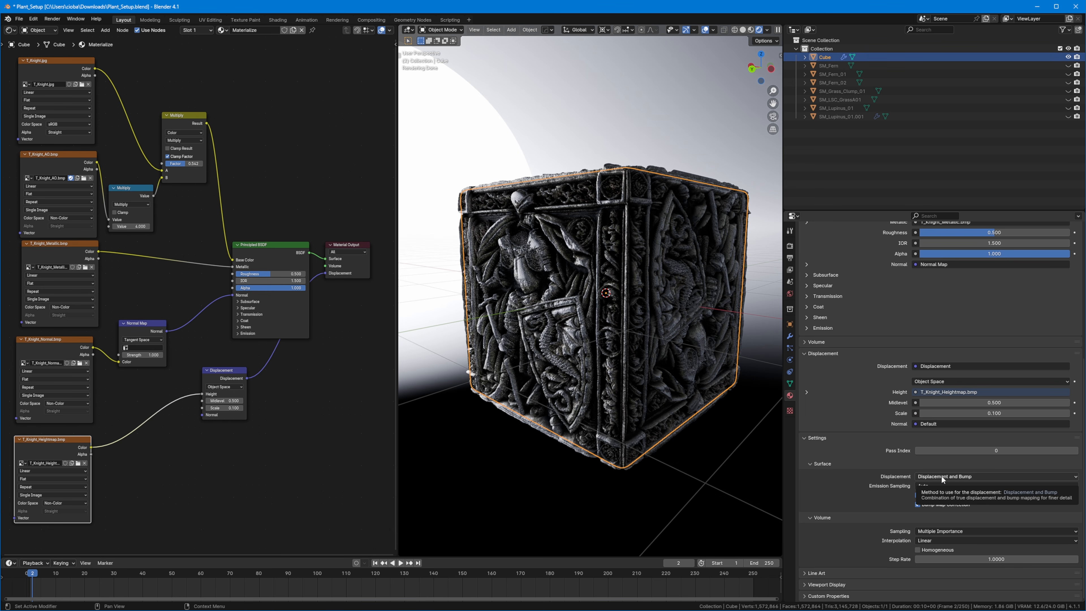
scroll(959, 433, "up", 8)
scroll(958, 433, "up", 3)
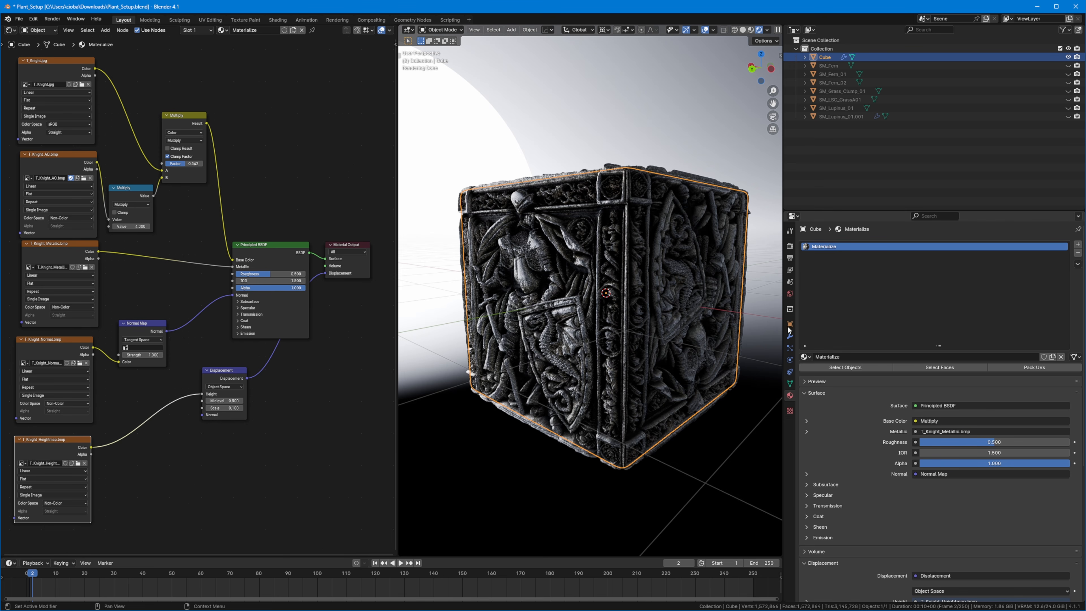
- Set the Cycles feature set to Experimental and enable Adaptive Subdivision on the cube's Subdivision modifier
left_click(789, 246)
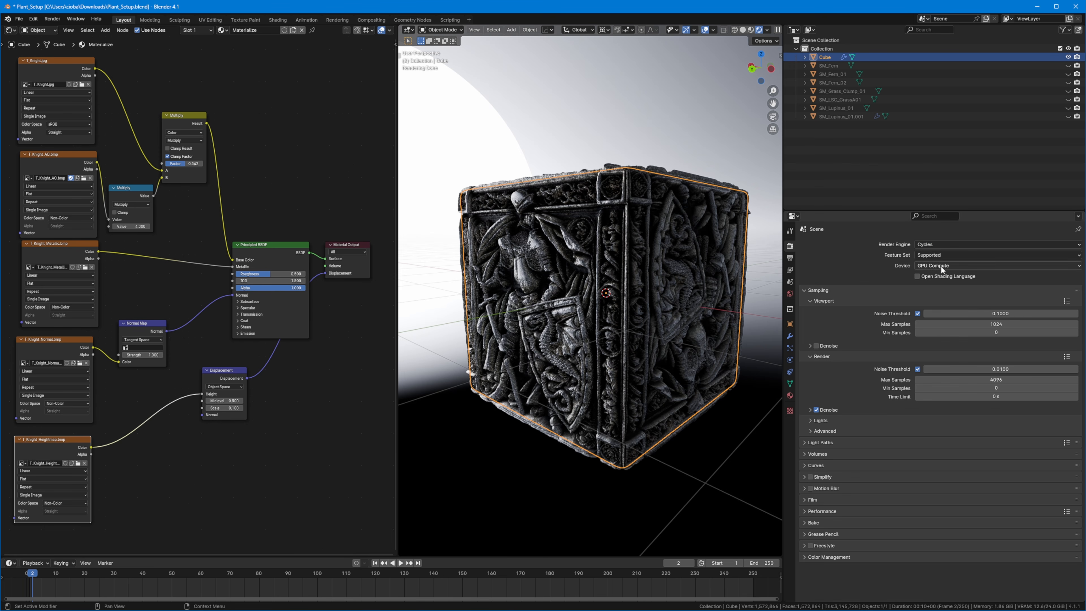
left_click(935, 255)
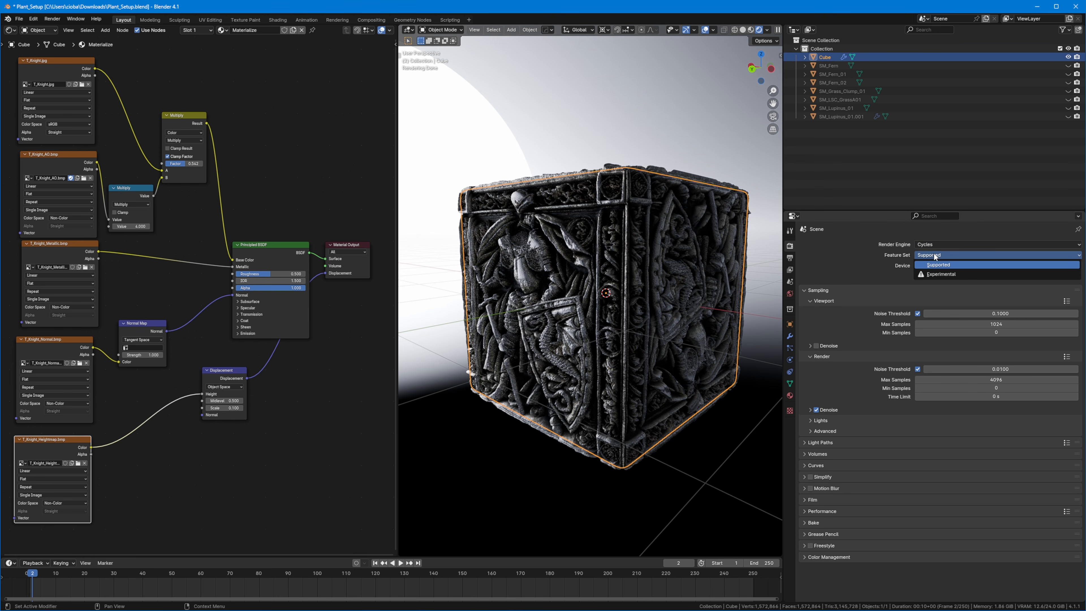
left_click(939, 273)
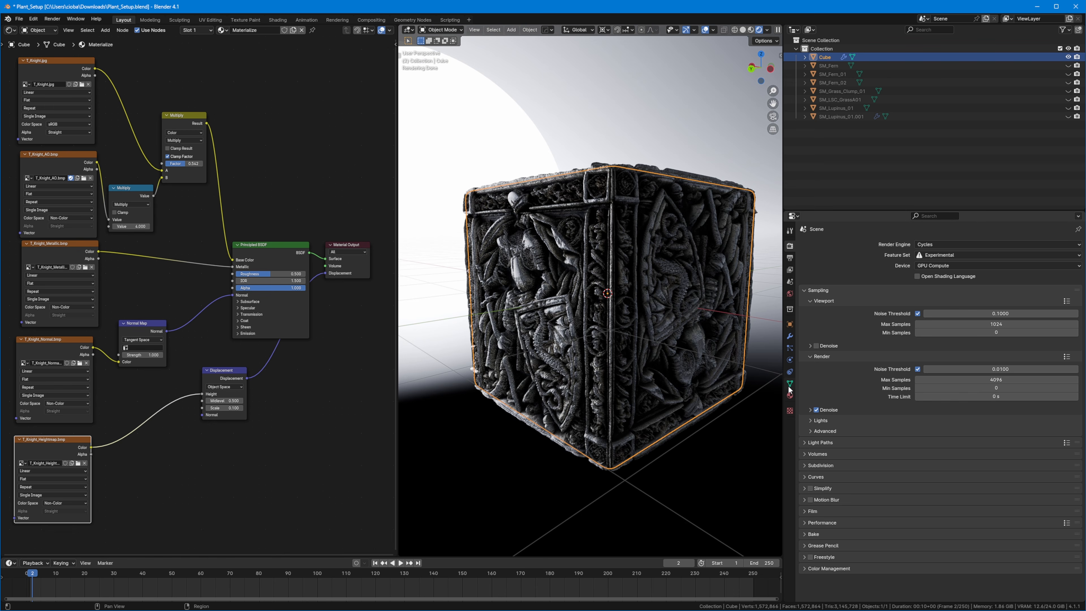
left_click(789, 336)
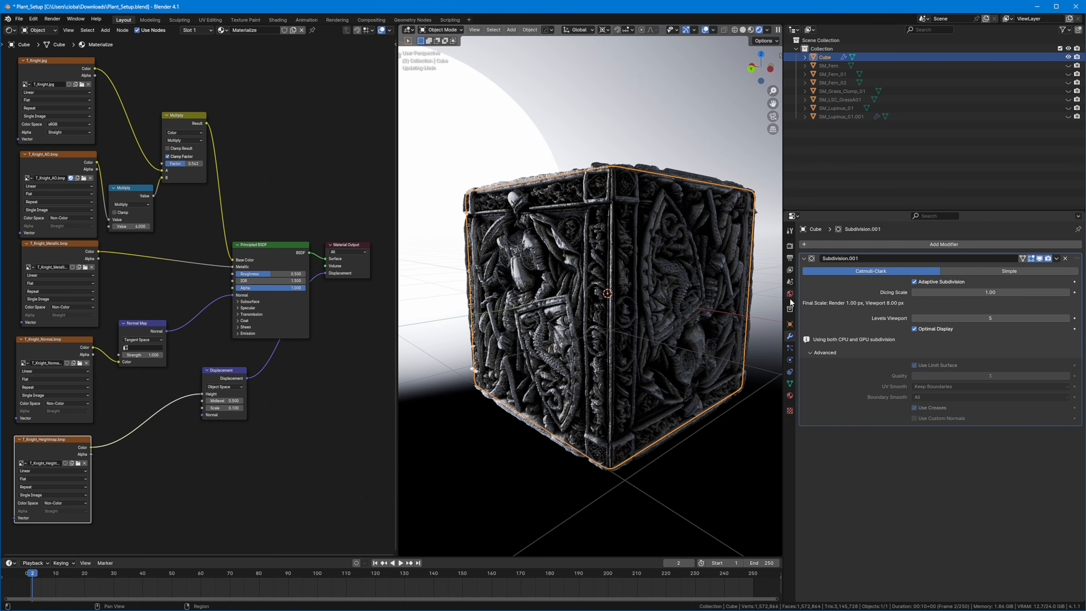
middle_click_drag(615, 261, 615, 264)
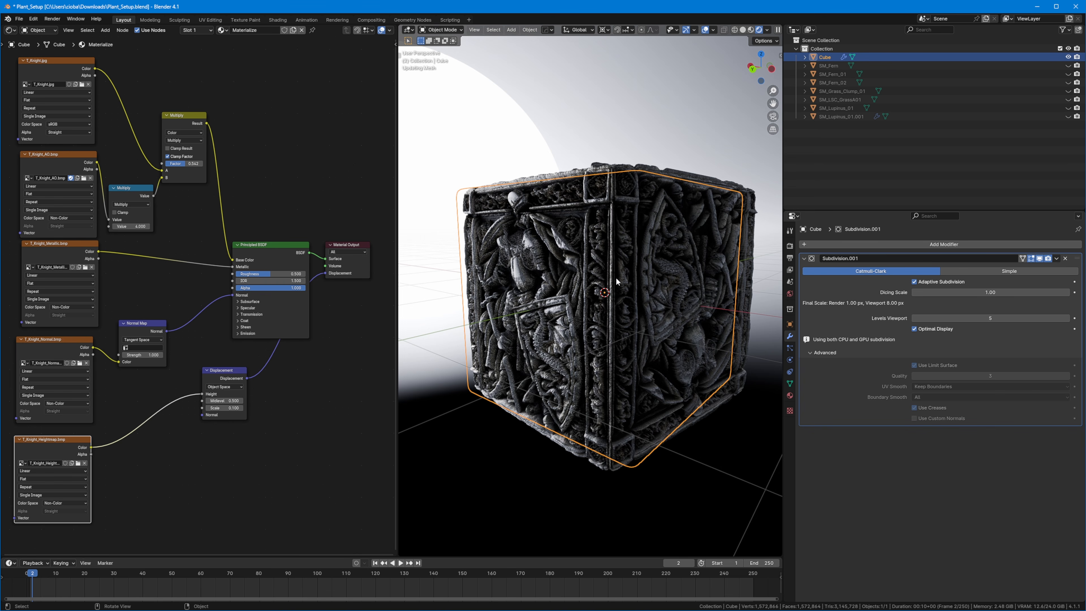
middle_click_drag(495, 236, 548, 255)
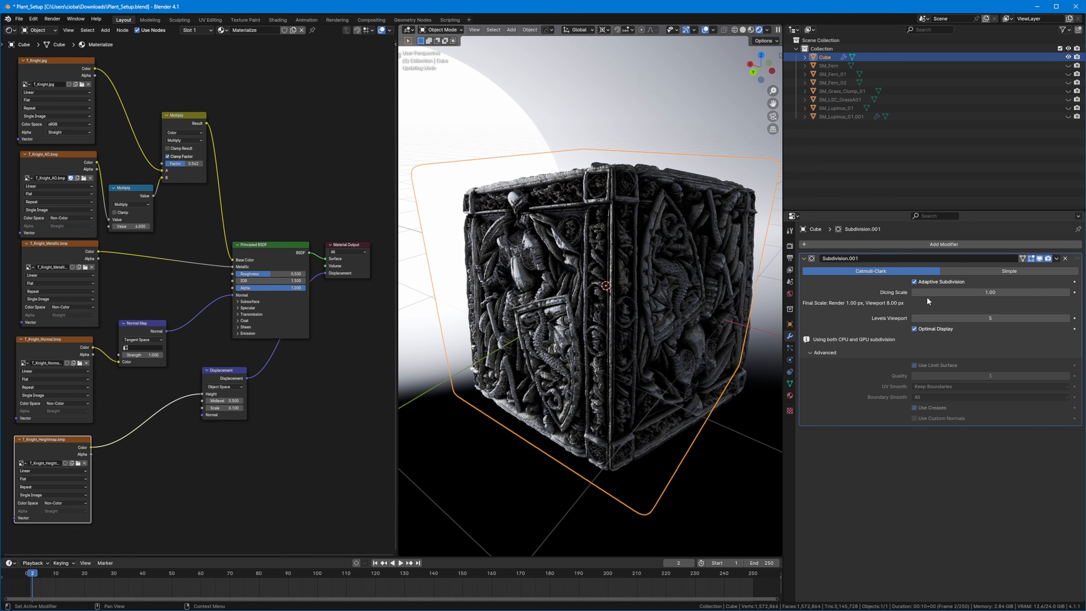
- Set the Subdivision modifier's Dicing Scale to 5 and view the cube from different angles
left_click(955, 294)
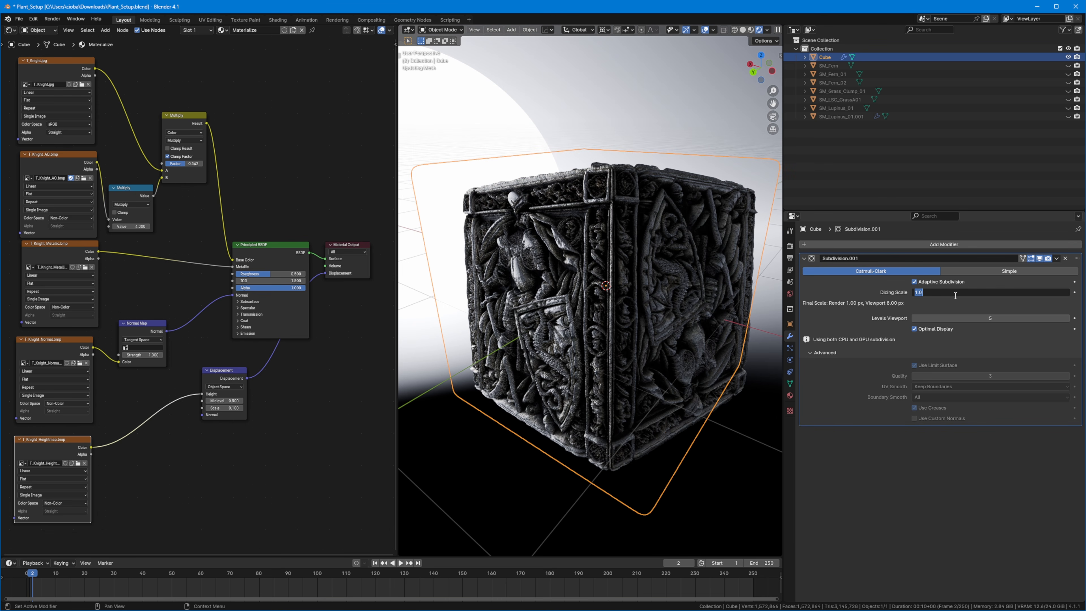
type("5")
key("Return")
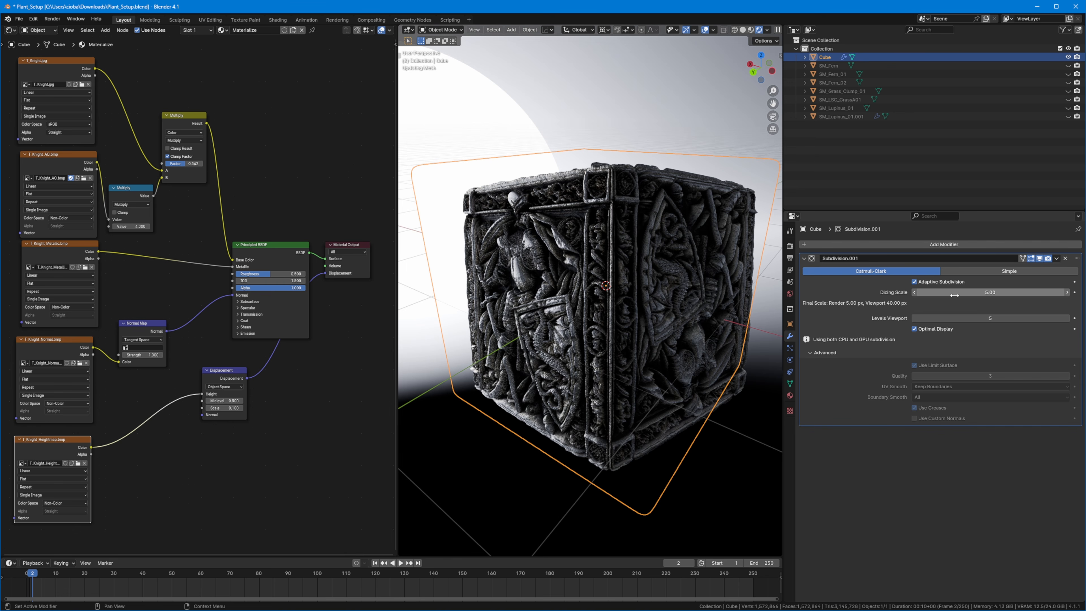
middle_click_drag(709, 289, 639, 293)
middle_click_drag(605, 216, 642, 219)
- Set the Subdivision modifier's Dicing Scale to 0.2 and inspect the cube's displacement detail
left_click(972, 291)
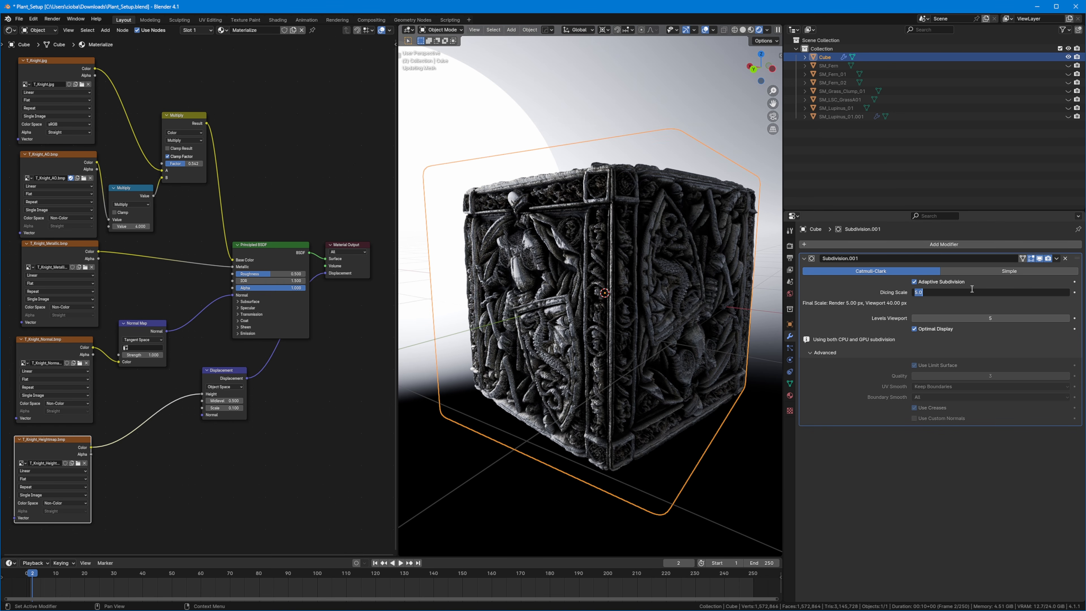
type("0.2")
key("Return")
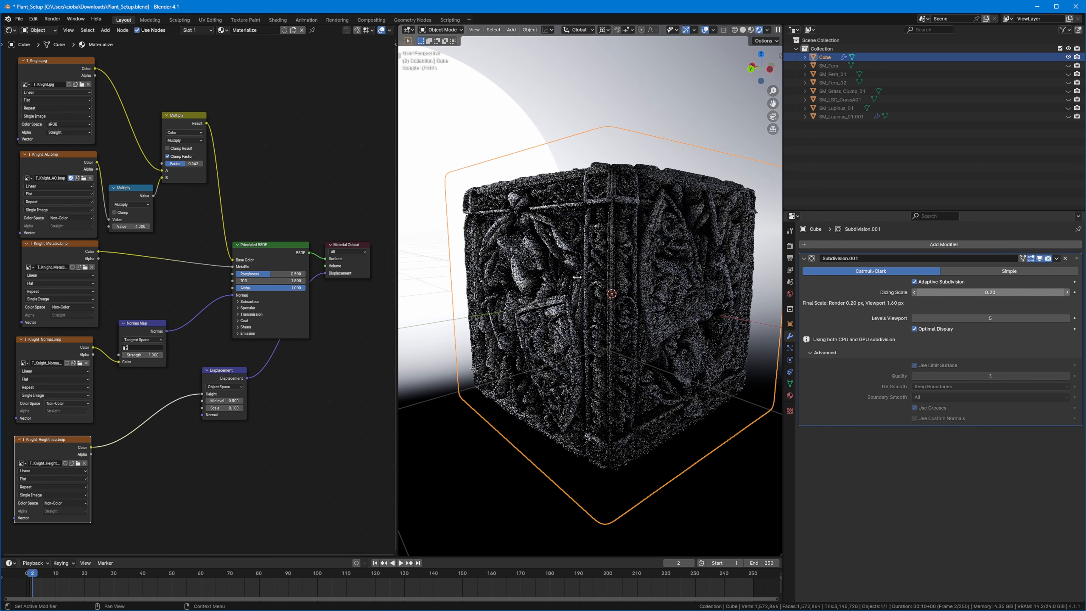
middle_click_drag(572, 250, 572, 253)
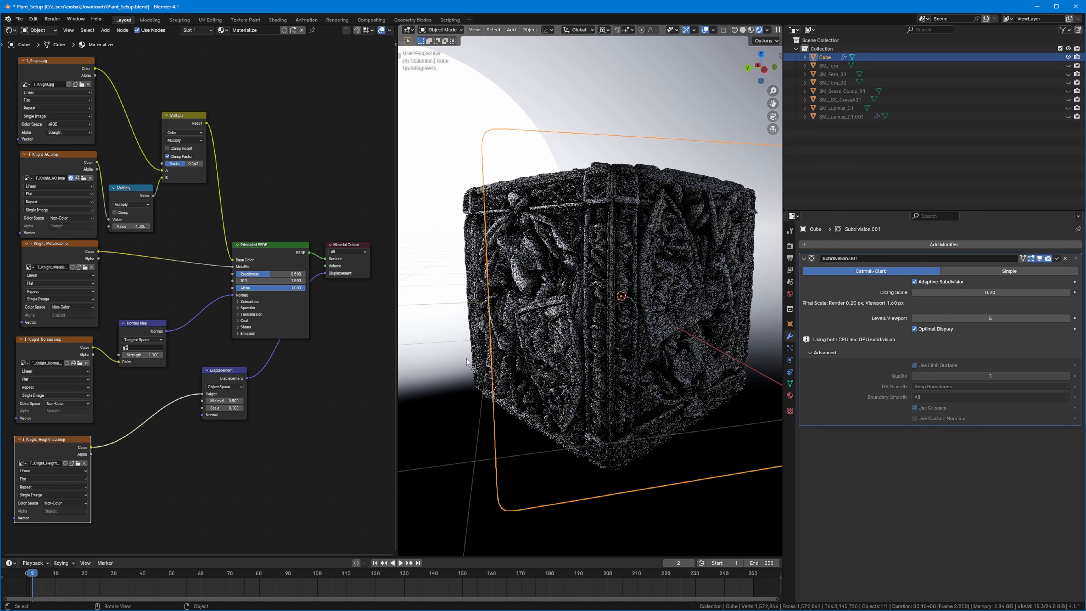
middle_click_drag(612, 350, 591, 348)
- Set the Subdivision modifier's Dicing Scale to 2
left_click(968, 292)
key("BackSpace")
type("2.")
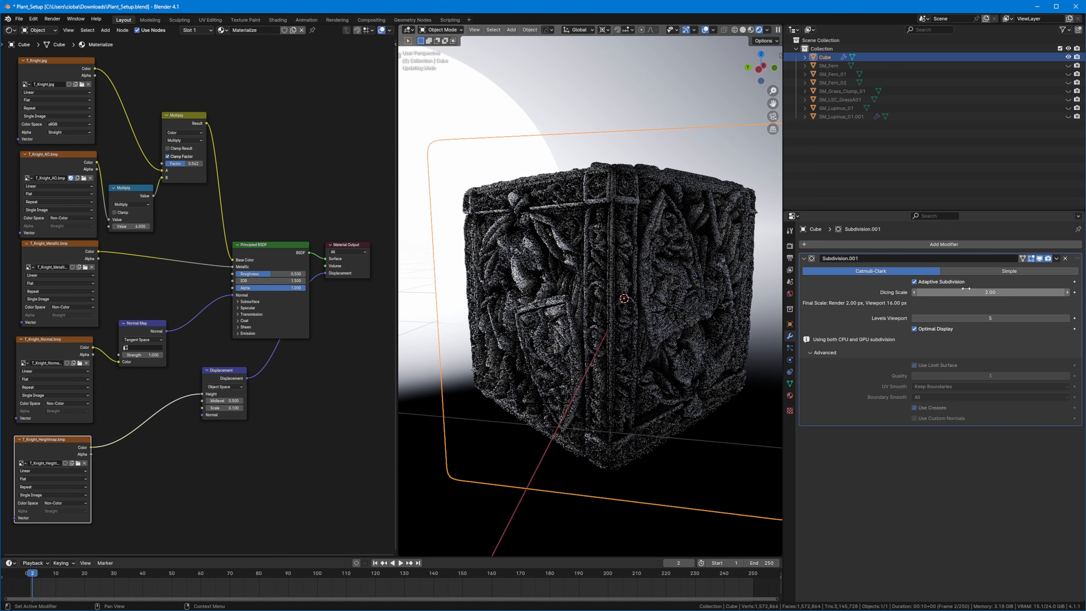
key("Return")
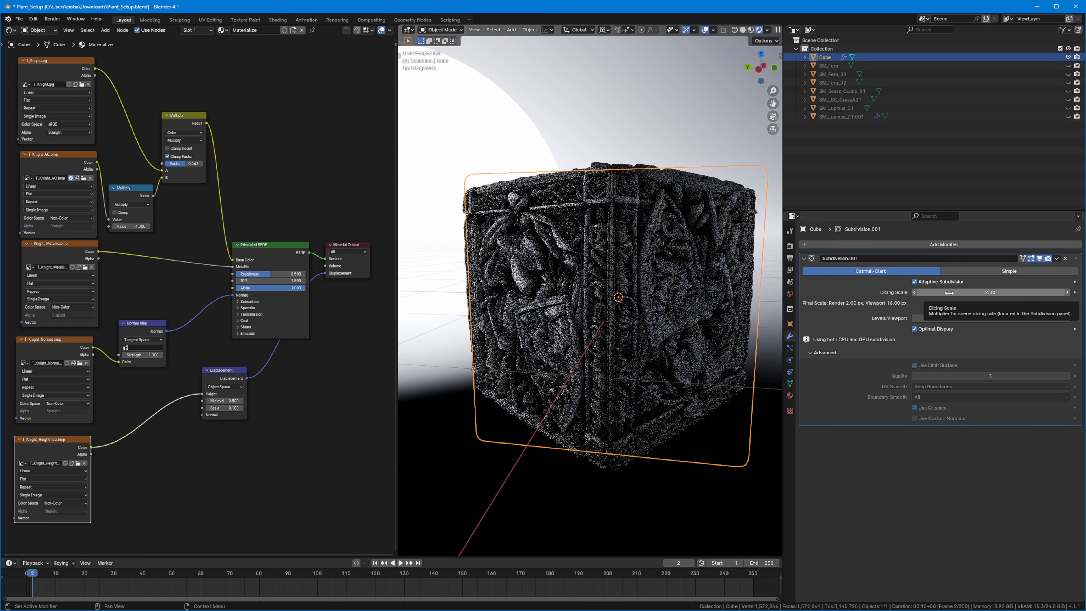
- Turn off Adaptive Subdivision on the cube's Subdivision modifier and look at the cube from another side
middle_click_drag(700, 246, 649, 257)
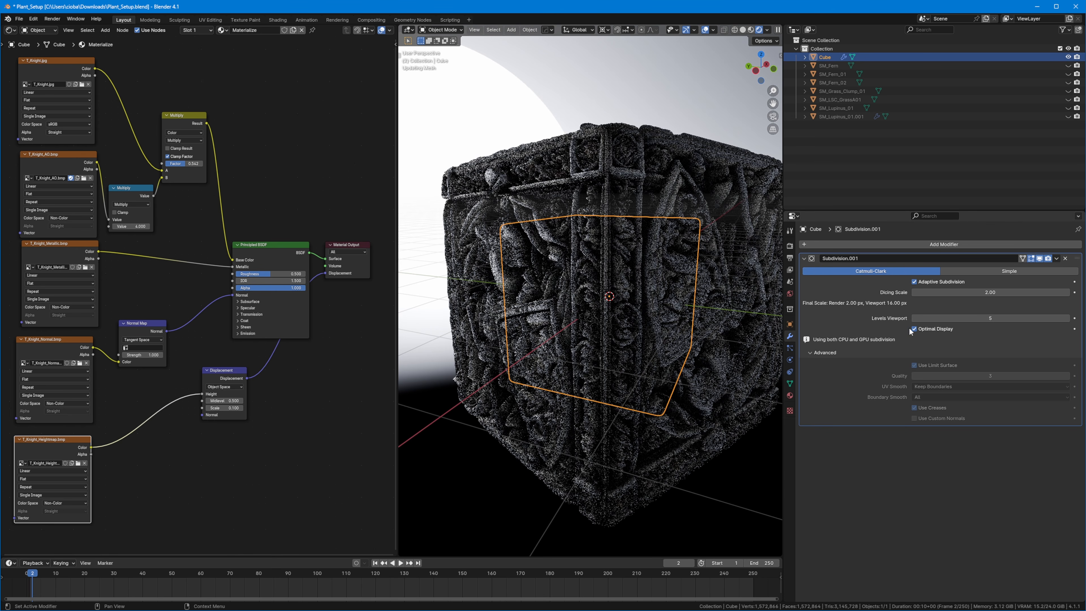
left_click(914, 281)
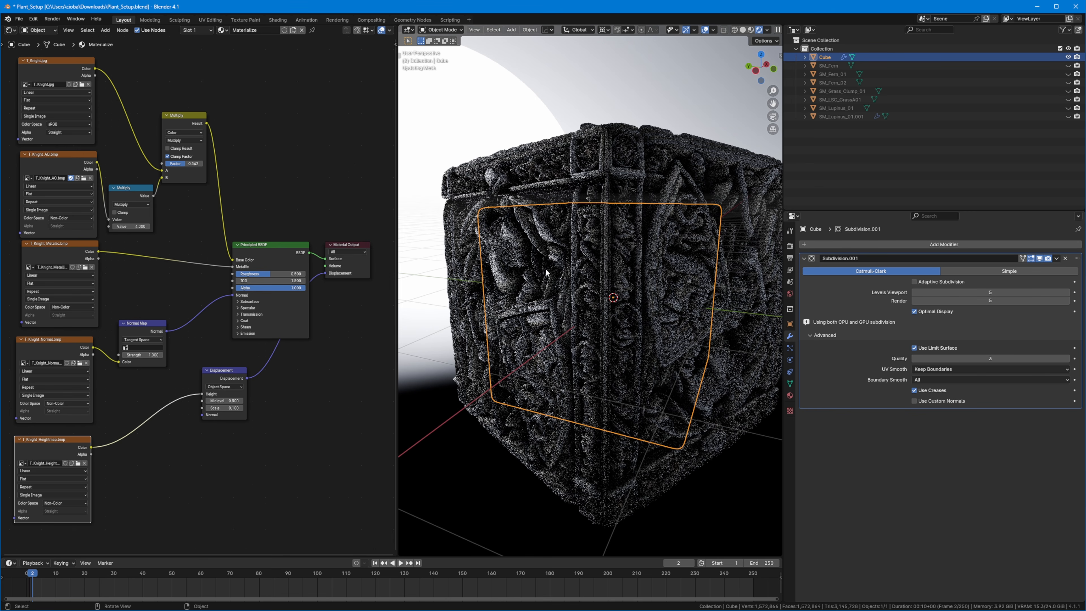
middle_click_drag(763, 313, 498, 252)
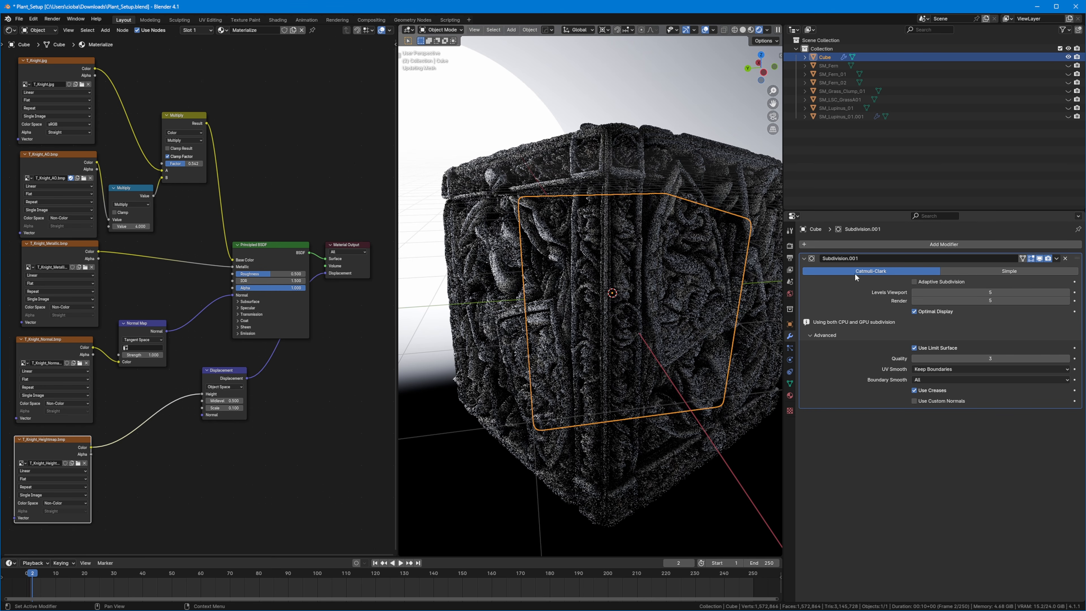
- Switch the render engine to EEVEE to view the cube's material, and switch back to Cycles
left_click(790, 245)
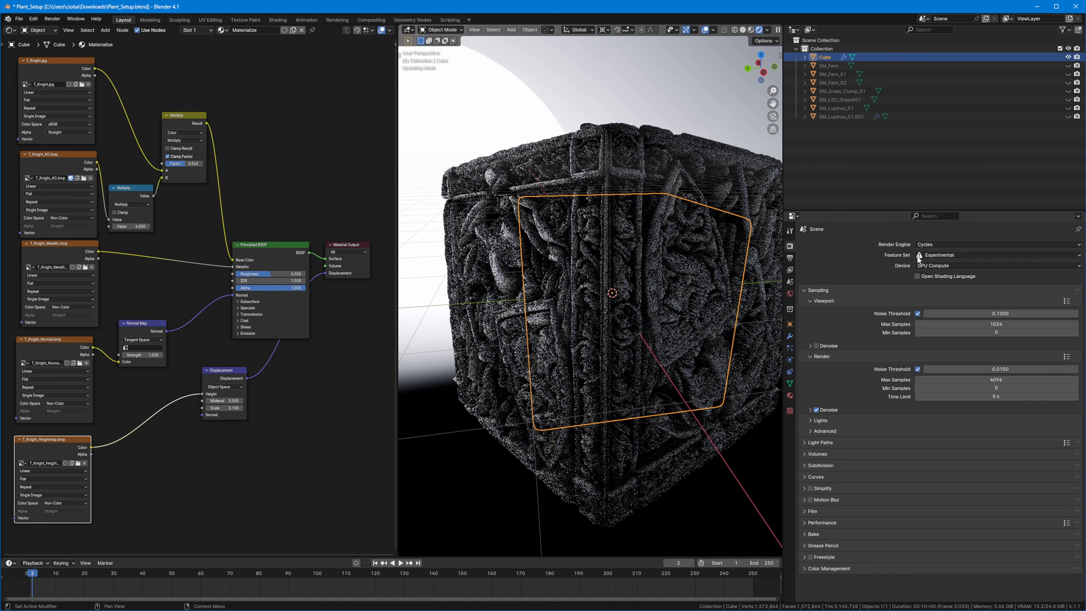
left_click(938, 245)
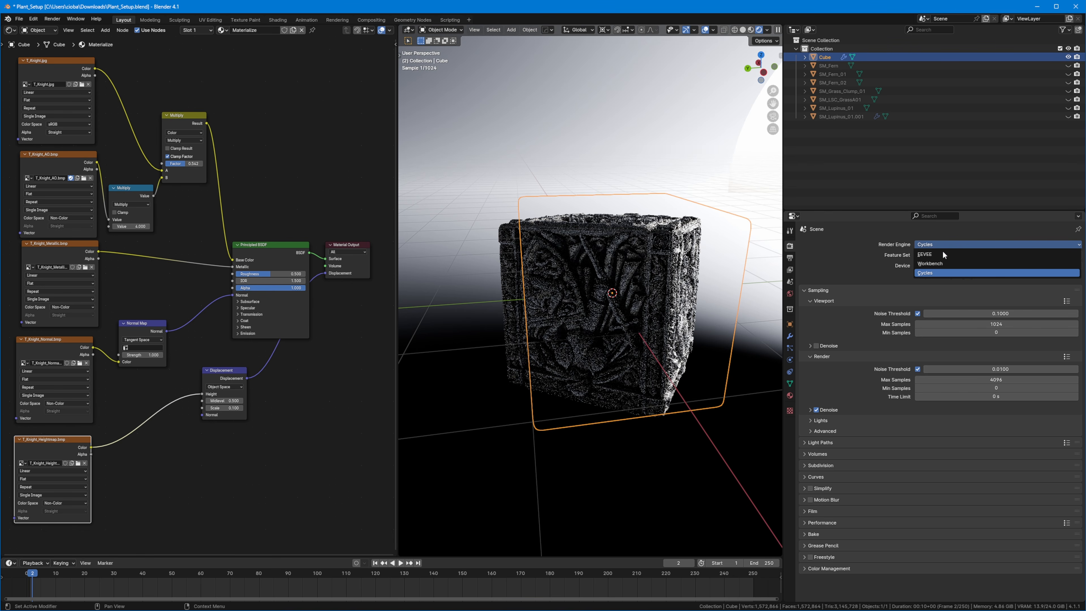
left_click(925, 254)
middle_click_drag(667, 274, 726, 274)
left_click(966, 244)
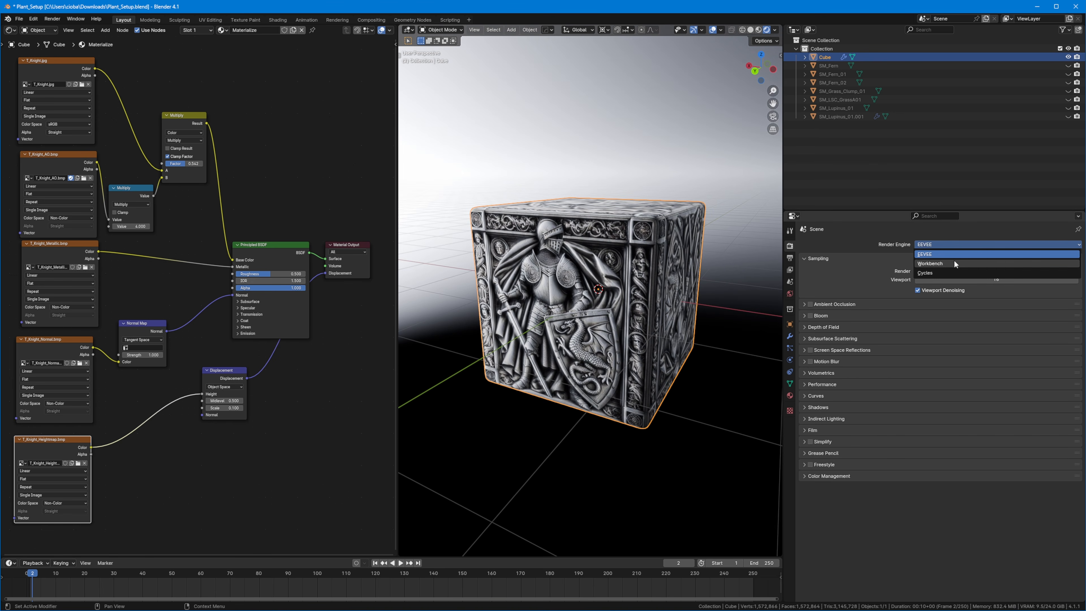
left_click(939, 270)
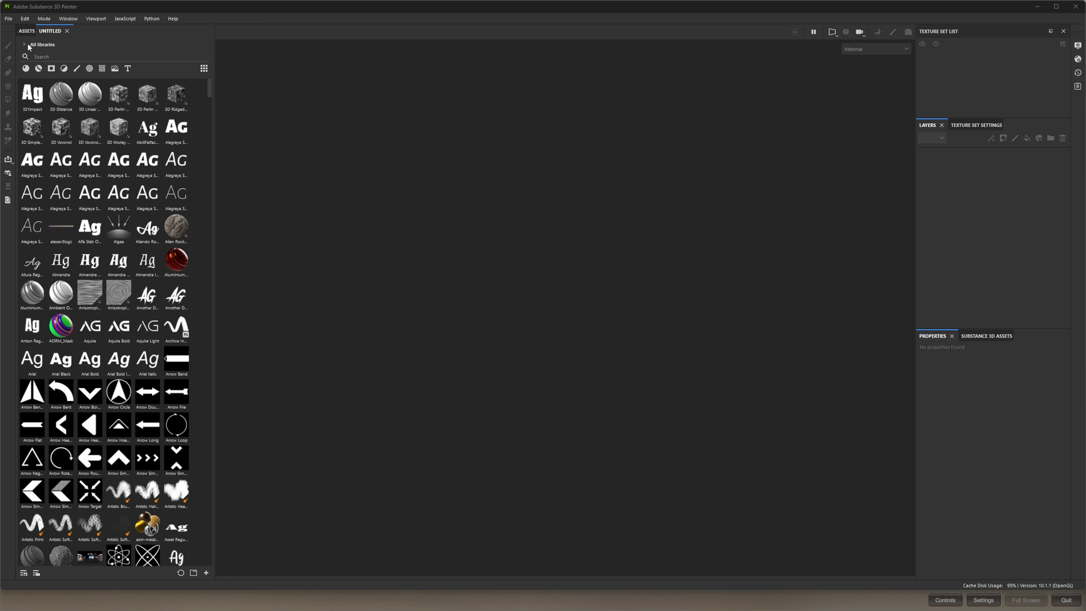
- In Substance 3D Painter, start a new project and choose Cube_Mesh.fbx from the Materialize_1.78 Textures folder as its mesh
left_click(8, 19)
left_click(21, 31)
left_click(623, 201)
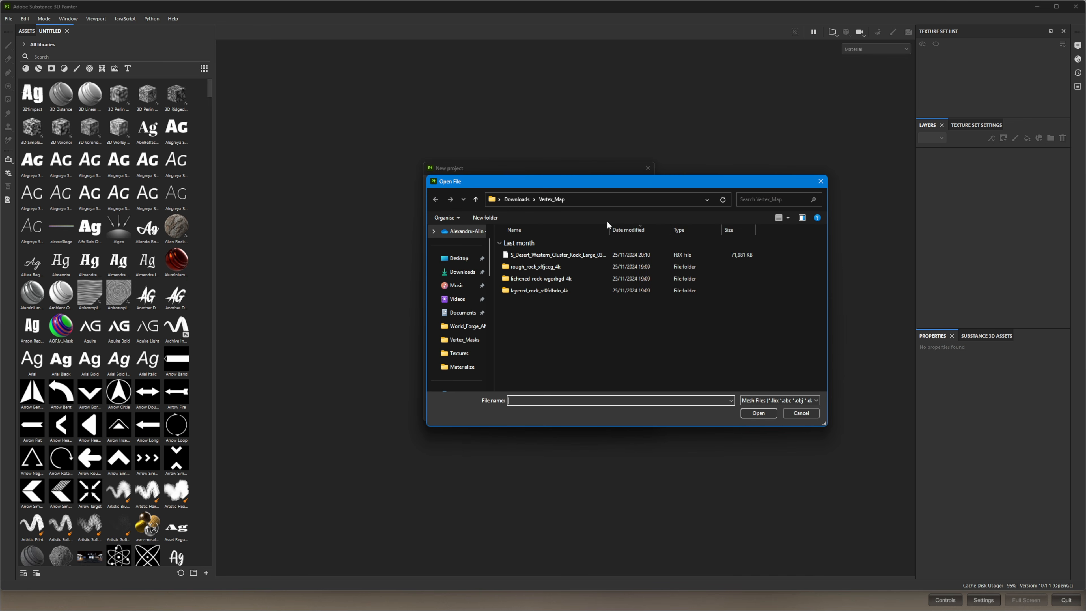
left_click(463, 271)
scroll(515, 253, "up", 2)
double_click(516, 253)
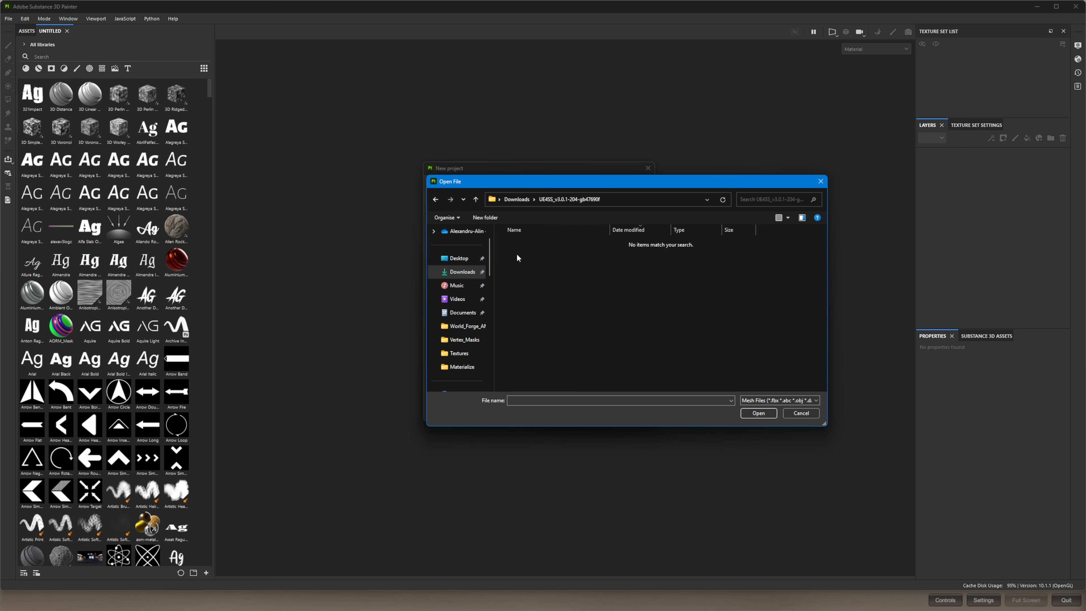
left_click(475, 201)
double_click(600, 314)
double_click(529, 258)
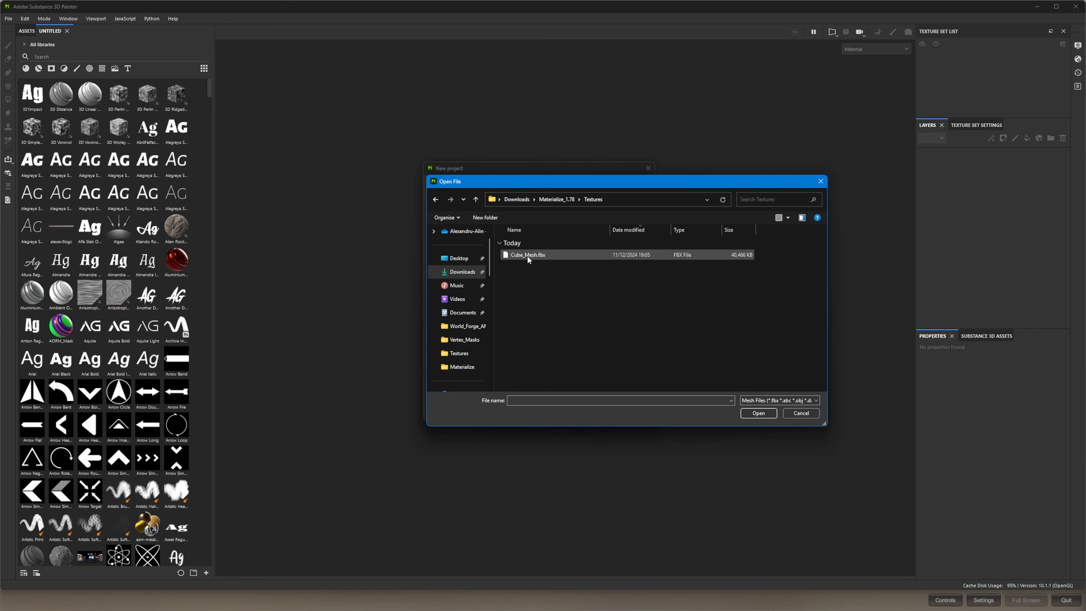
double_click(531, 257)
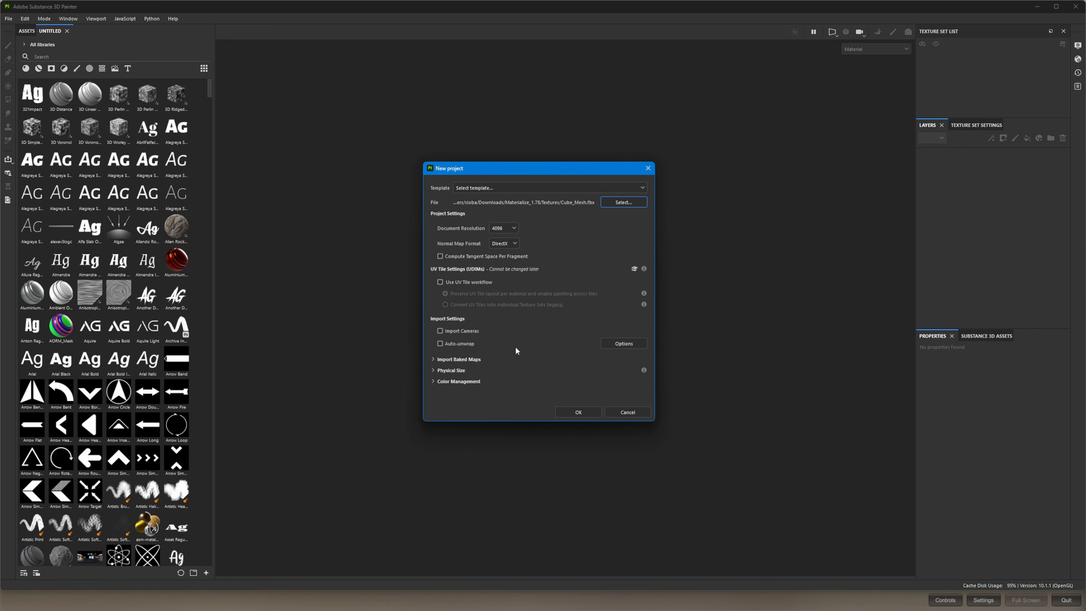
- Create the project with the offered settings and view the imported cube at an angle
left_click(597, 410)
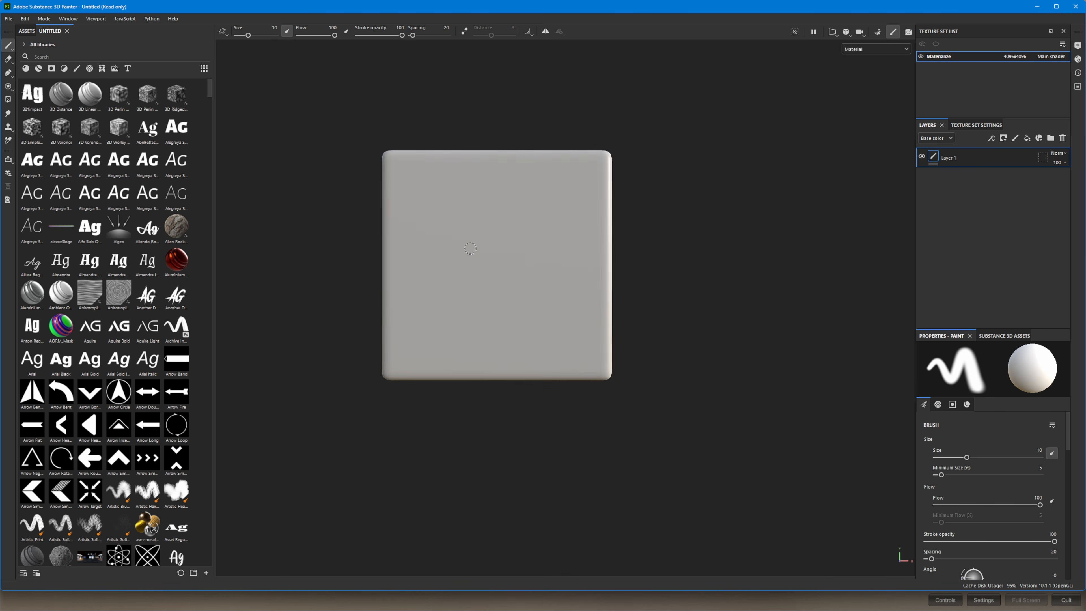
left_click_drag(470, 248, 437, 296, "alt")
middle_click_drag(502, 298, 447, 365, "alt")
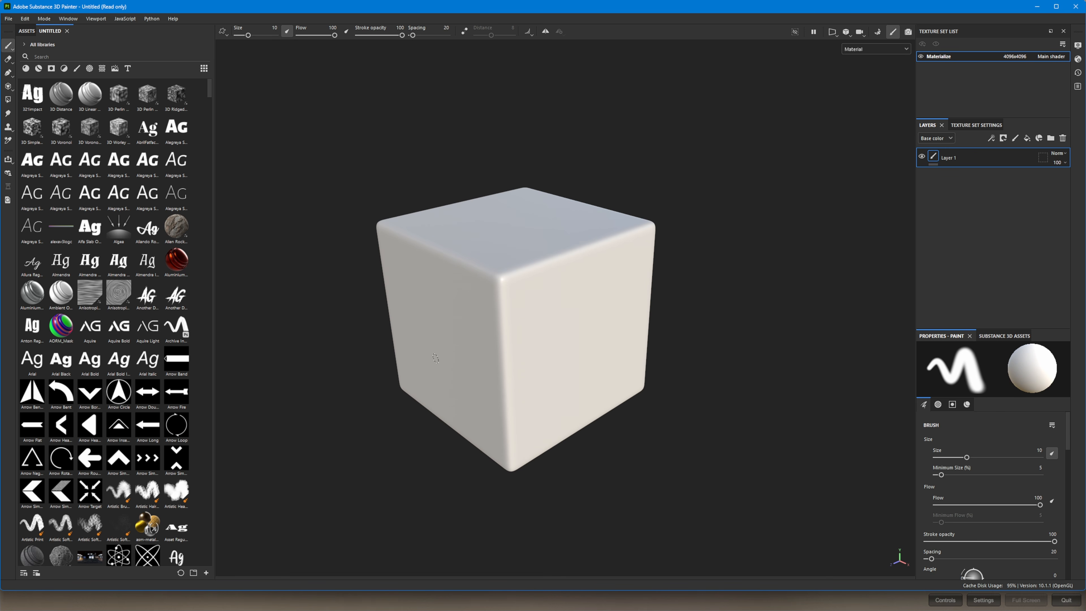
left_click_drag(442, 270, 440, 256, "alt")
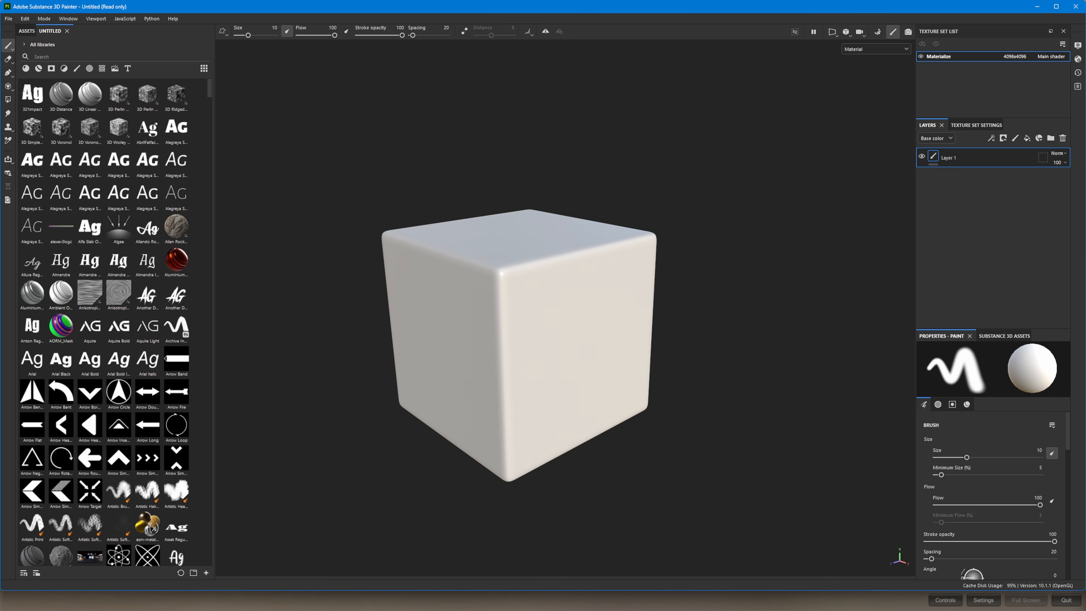
- Bring T_Knight.jpg and the T_Knight heightmap, normal, metallic and AO files from the Textures folder into Substance 3D Painter's resource import
key("alt+Tab")
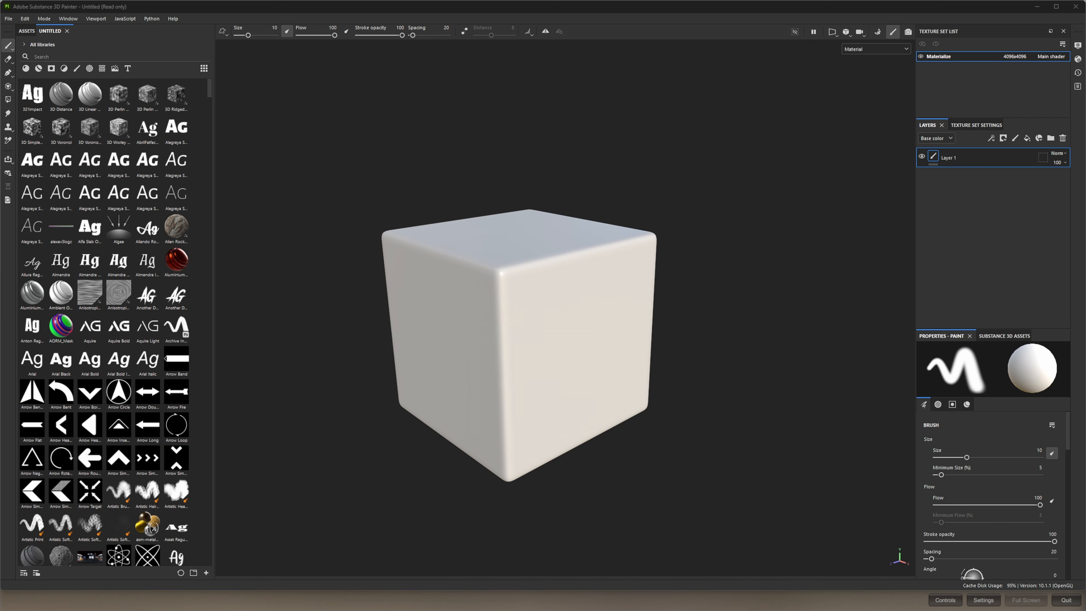
mouse_move(1085, 159)
left_mouse_down()
mouse_move(891, 158)
mouse_move(904, 156)
left_mouse_up()
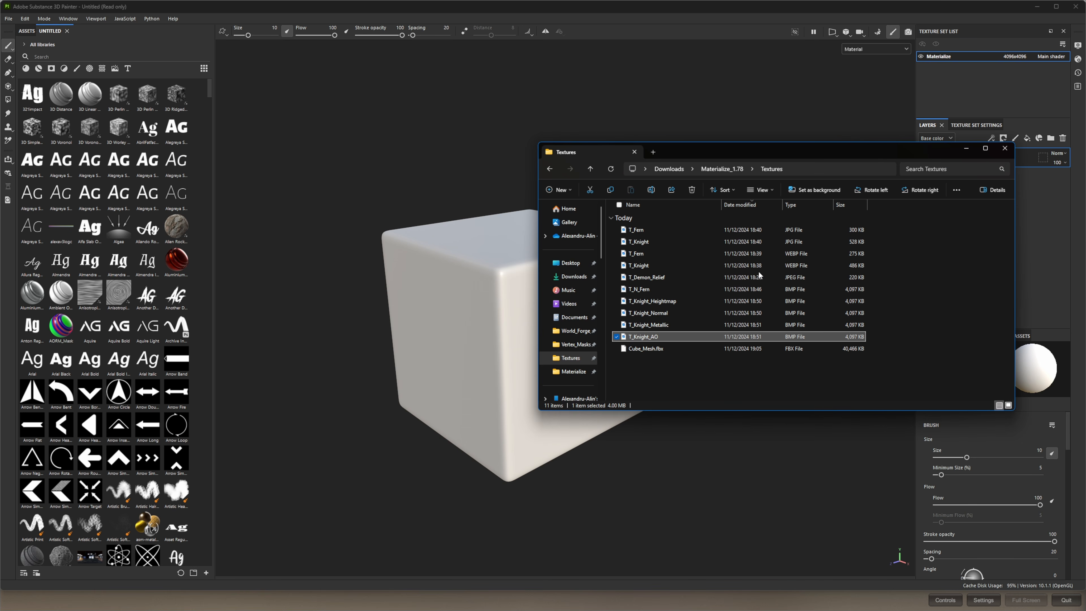
left_click(650, 277)
left_click(648, 242)
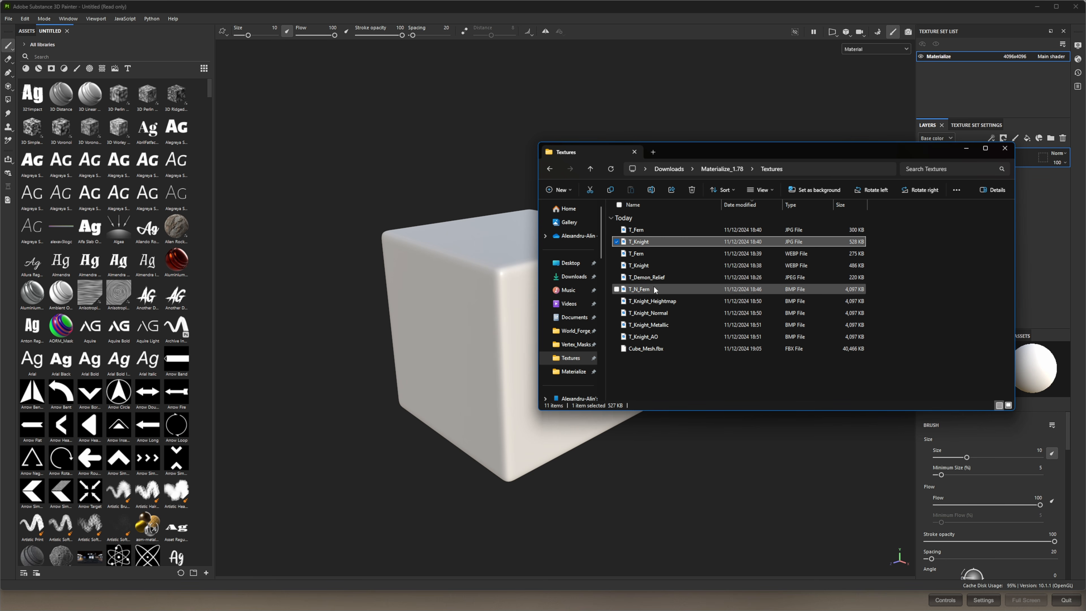
left_click(651, 301, "ctrl")
left_click(654, 313, "ctrl")
left_click(658, 325, "ctrl")
left_click(659, 337, "ctrl")
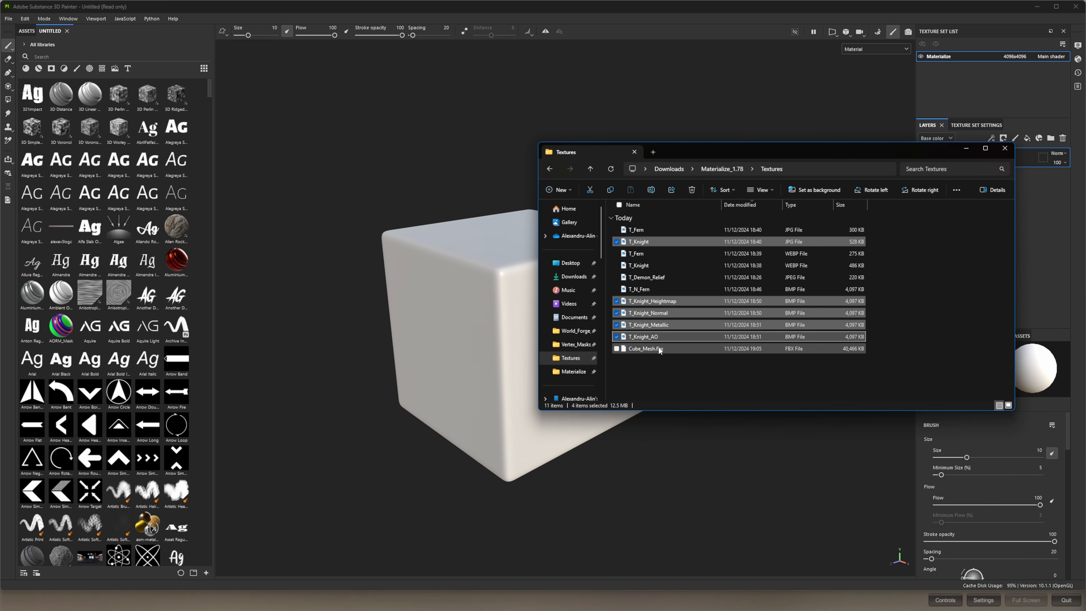
left_click_drag(654, 313, 133, 328)
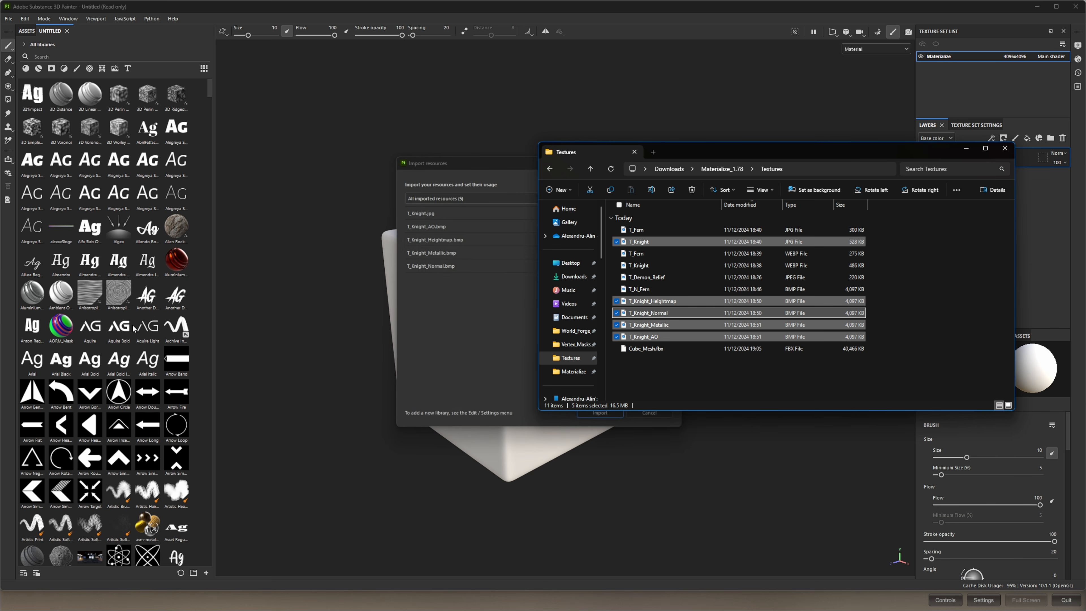
left_click(488, 173)
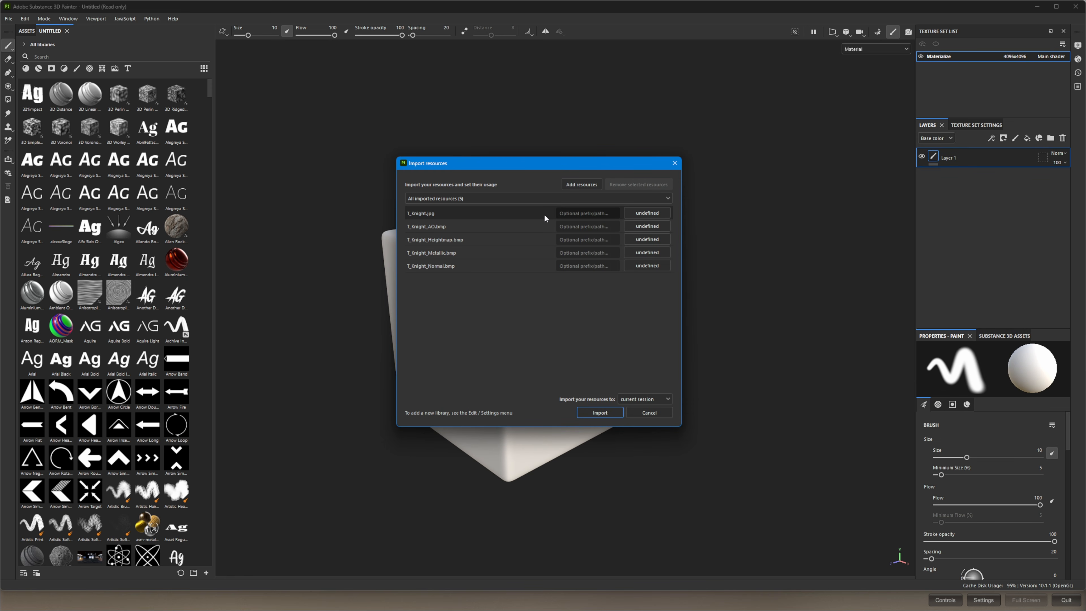
- Set the usage of all five T_Knight resources to texture and import them into the current session
left_click(647, 213)
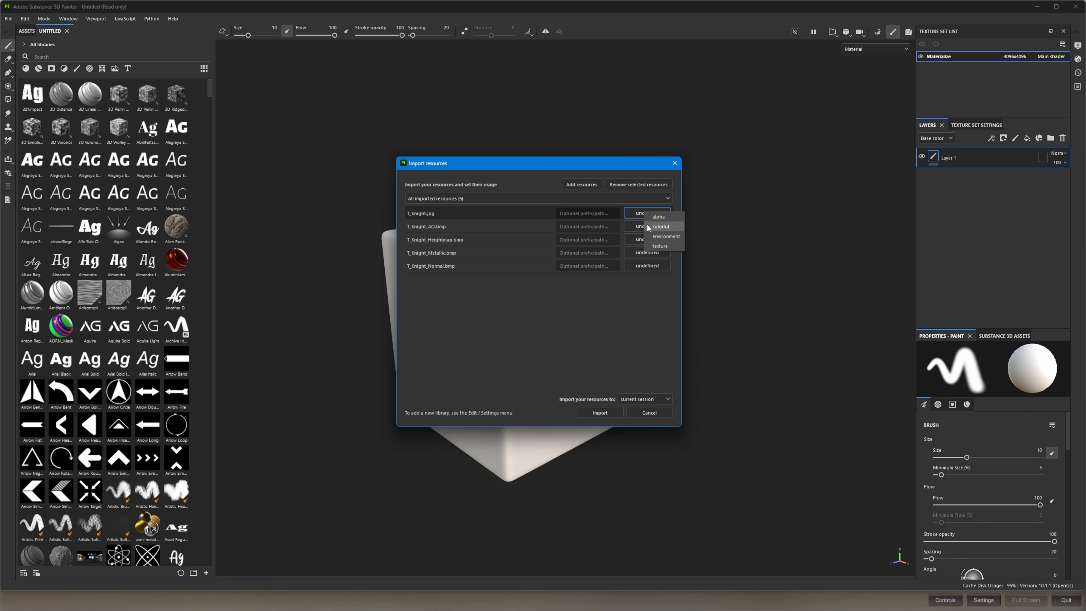
left_click(659, 245)
left_click(646, 226)
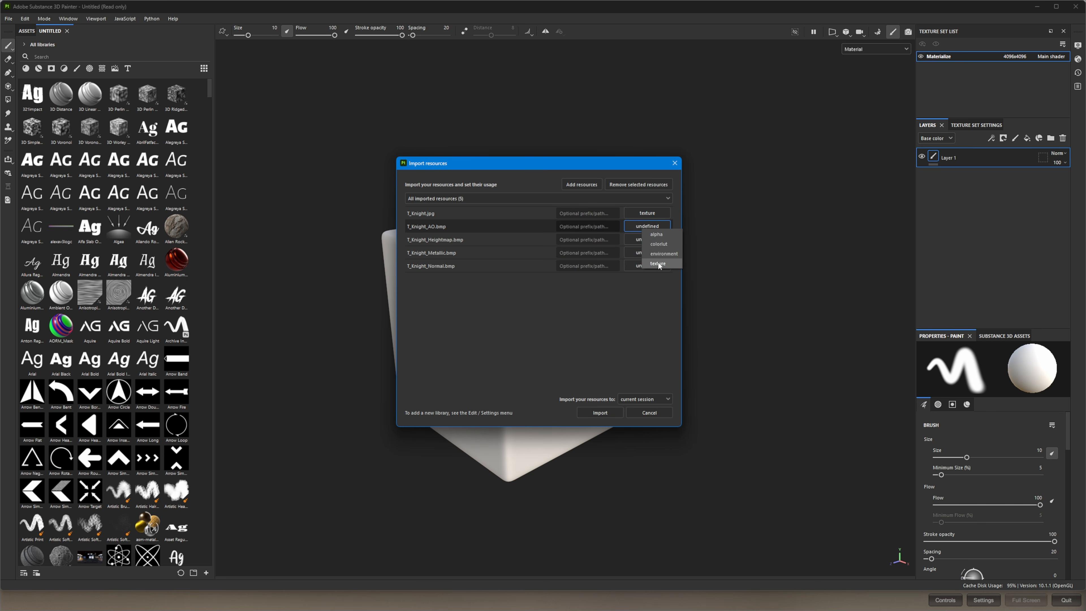
left_click(660, 259)
left_click(637, 240)
left_click(646, 252)
left_click(653, 288)
left_click(646, 265)
left_click(663, 303)
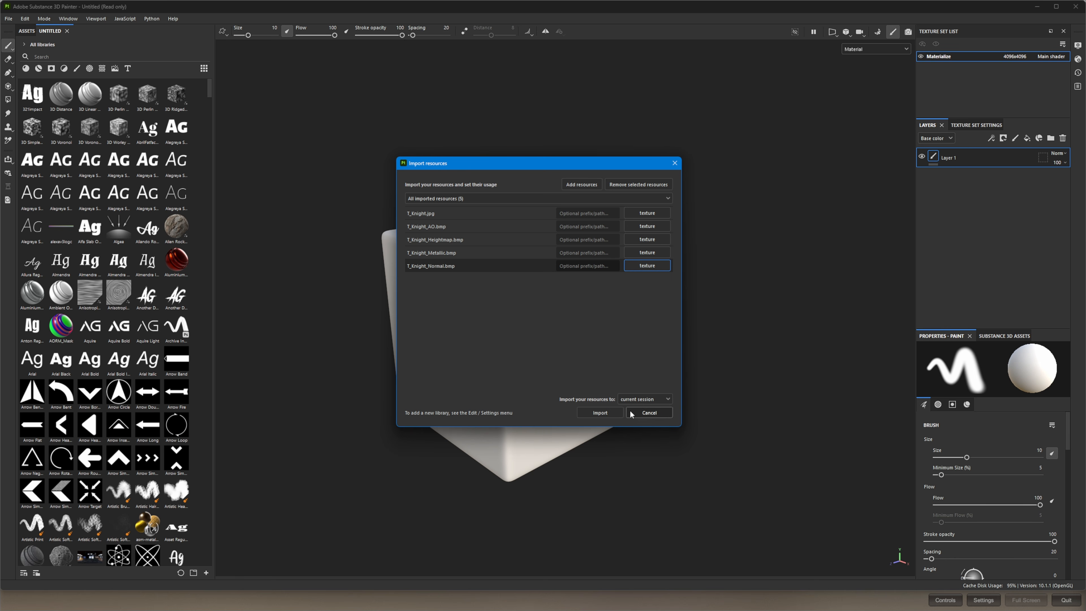
left_click(620, 412)
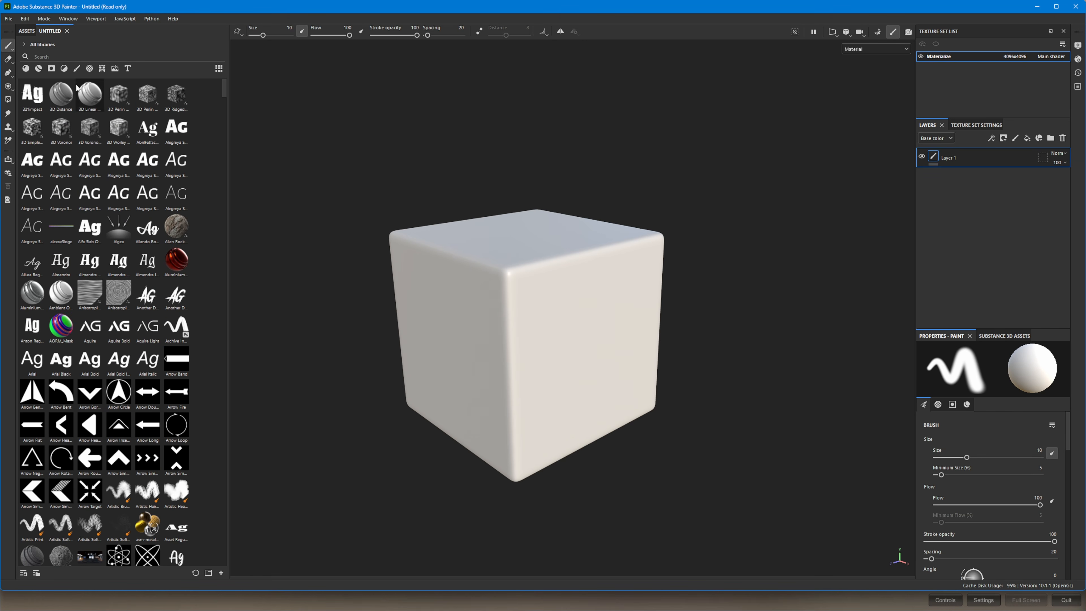
- Search the assets for "knight" and replace Layer 1 with a fill layer that uses T_Knight as base color
left_click(51, 56)
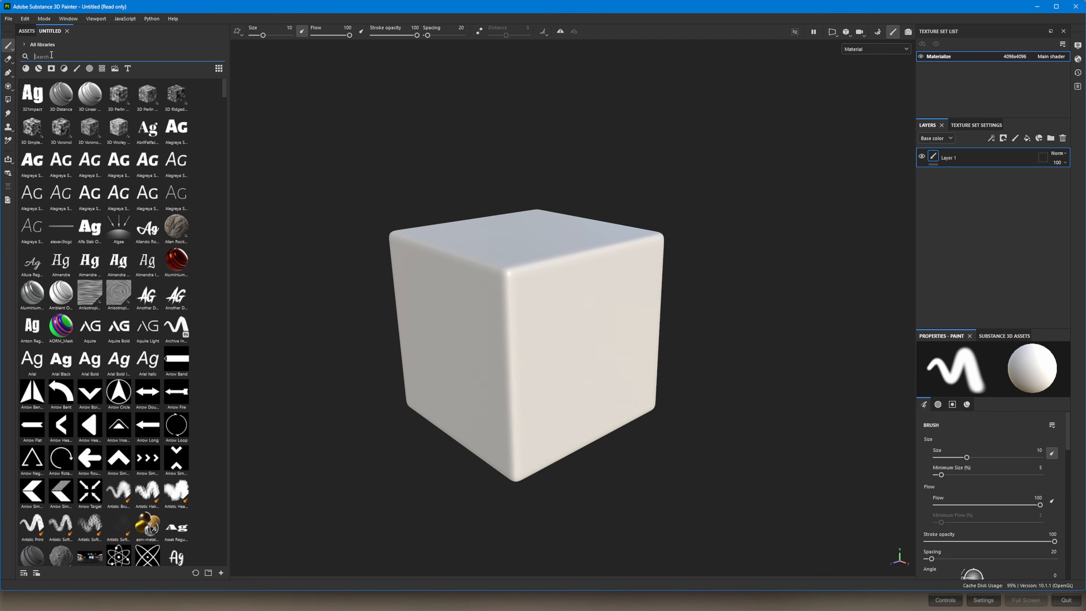
type("knight")
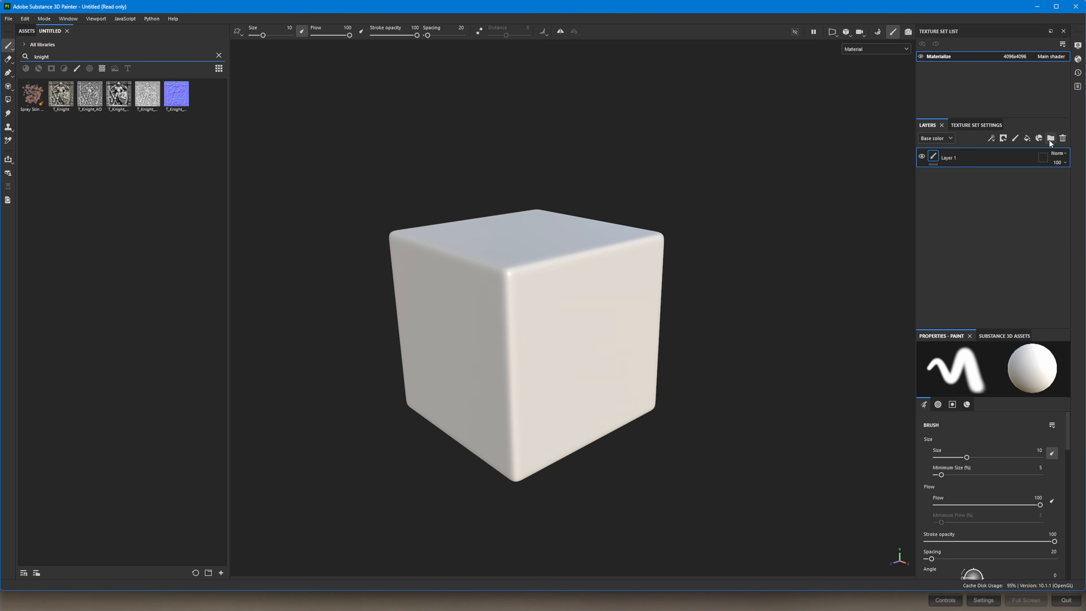
left_click(1063, 138)
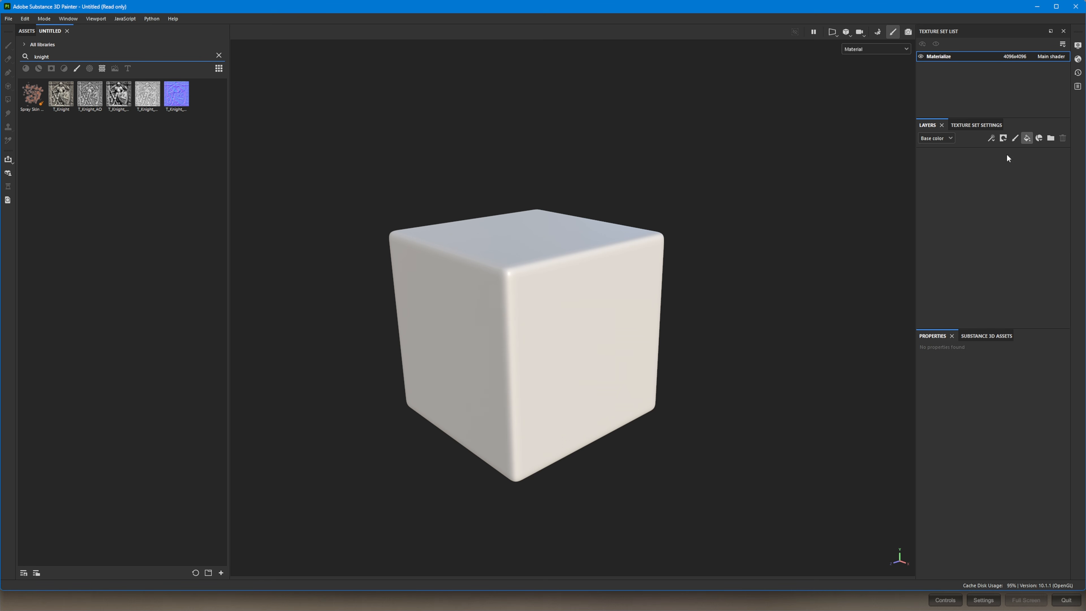
left_click(1026, 138)
scroll(965, 405, "down", 6)
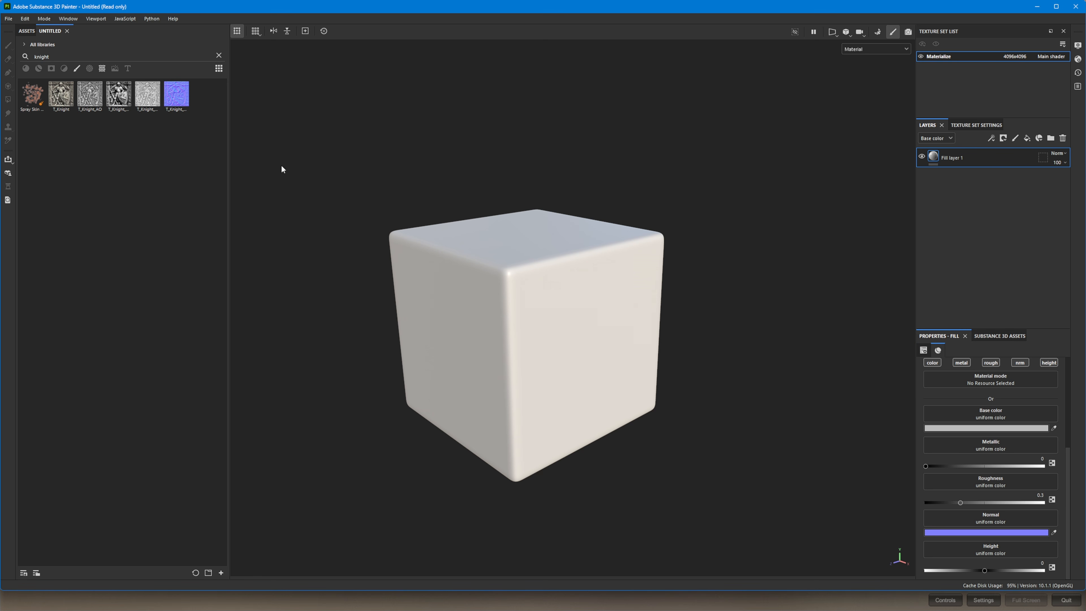
left_click_drag(56, 98, 987, 419)
- Add an ambient occlusion channel to the texture set and assign T_Knight_AO to it on the fill layer
left_click_drag(90, 95, 980, 544)
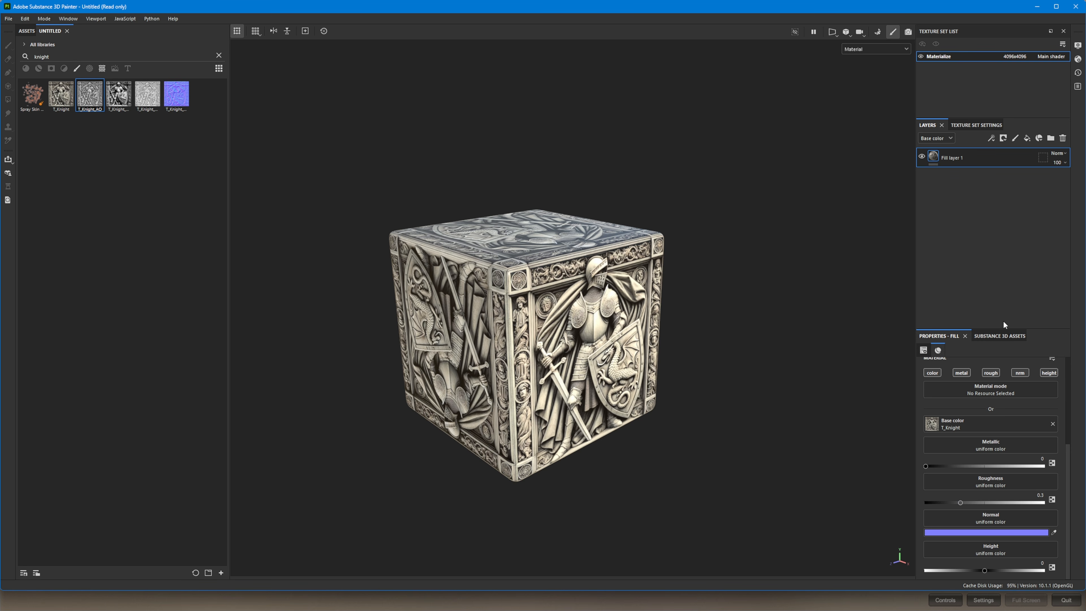
left_click(978, 124)
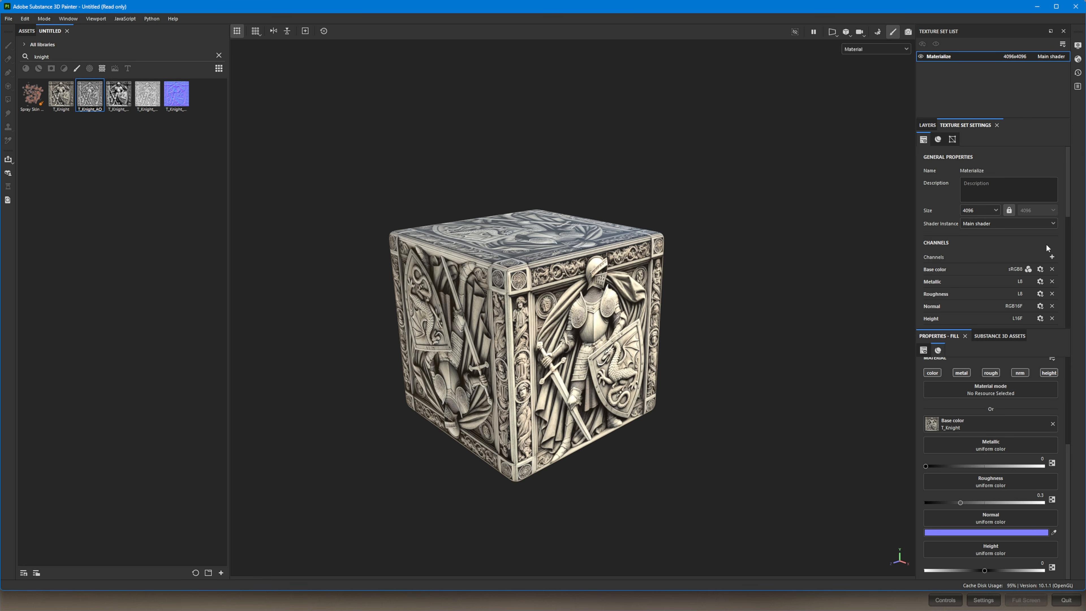
left_click(1052, 256)
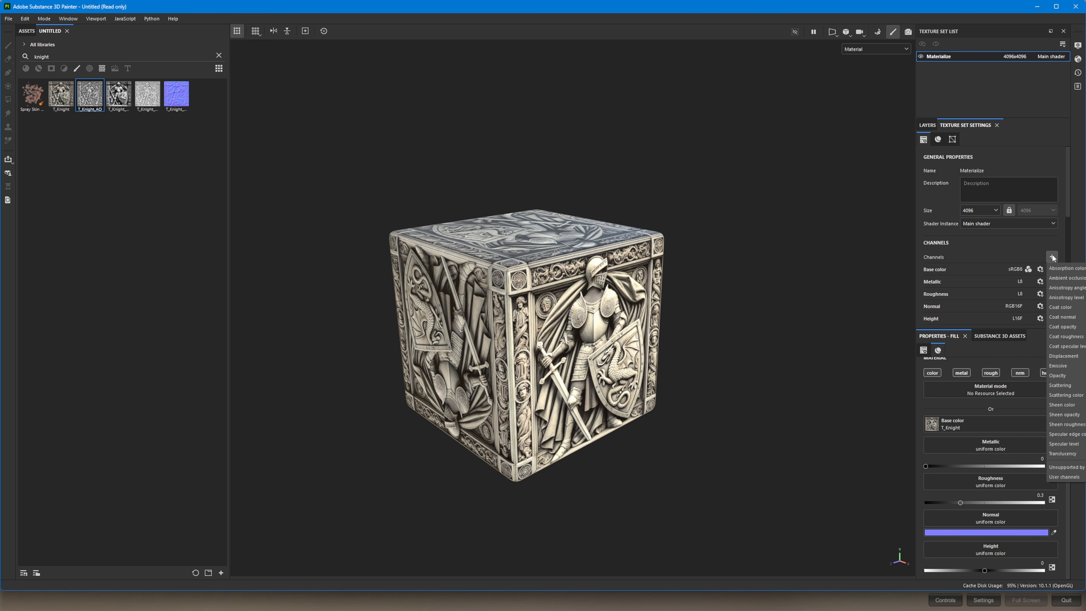
left_click(1056, 277)
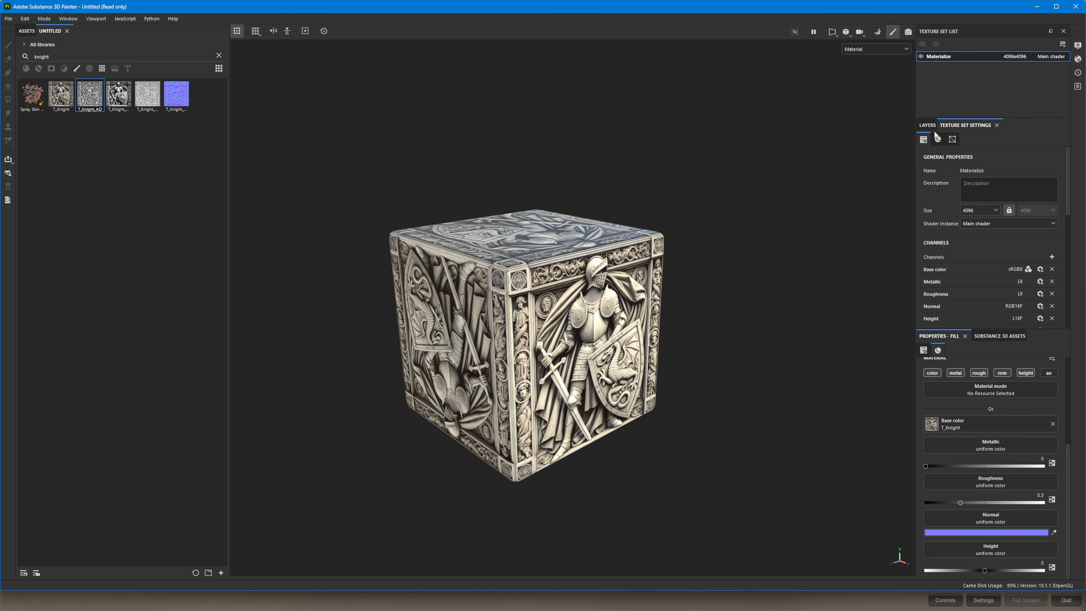
left_click(928, 125)
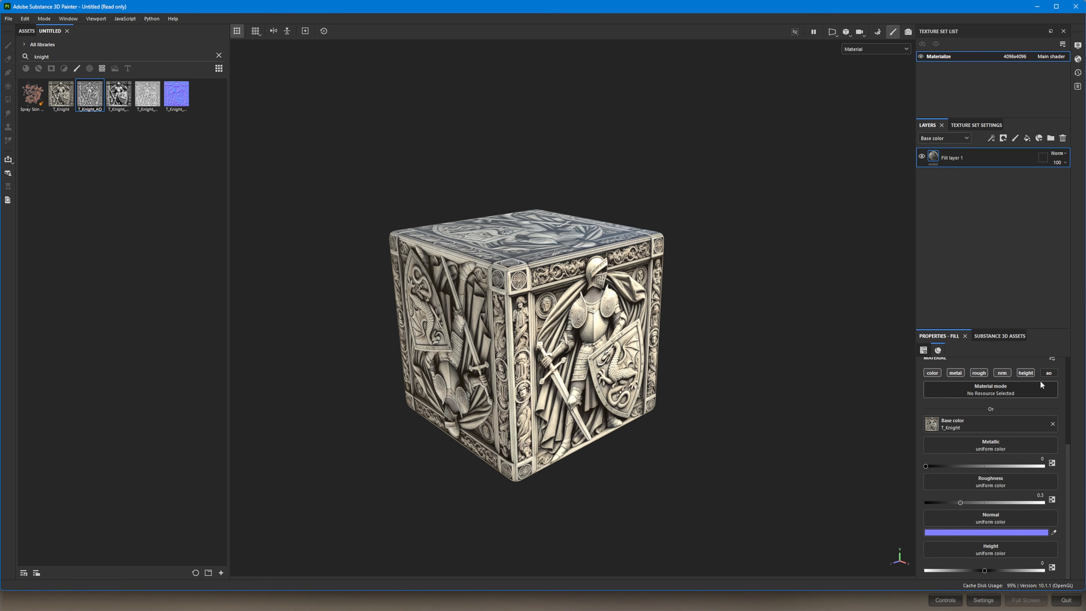
scroll(986, 500, "down", 1)
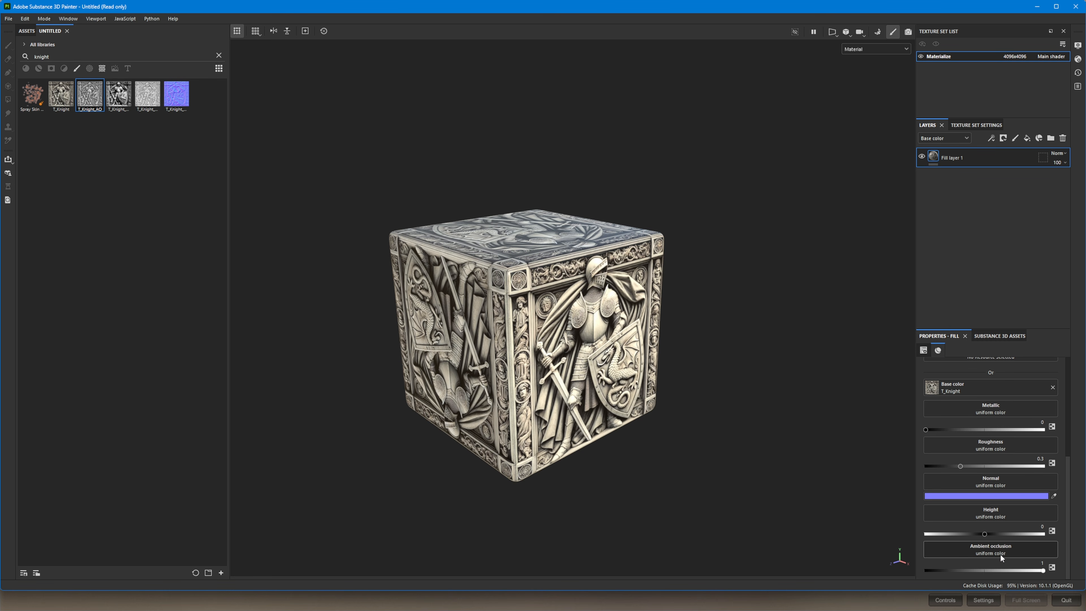
left_click_drag(90, 95, 973, 546)
- Assign T_Knight_Heightmap to height, T_Knight_Metallic to metallic and T_Knight_Normal to normal on the fill layer
left_click(110, 97)
mouse_move(117, 97)
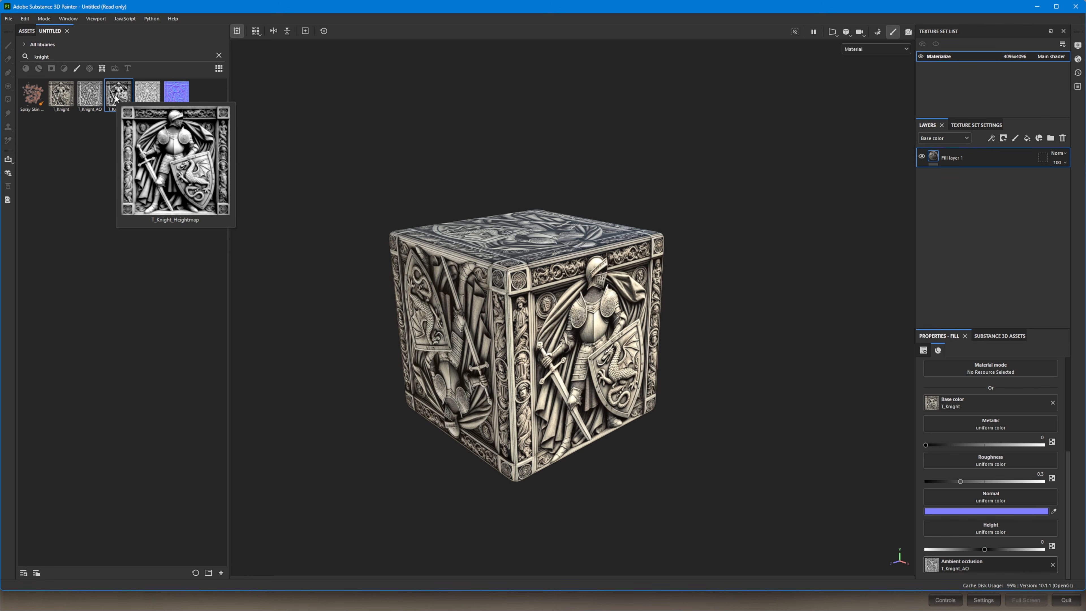
left_click_drag(113, 96, 985, 534)
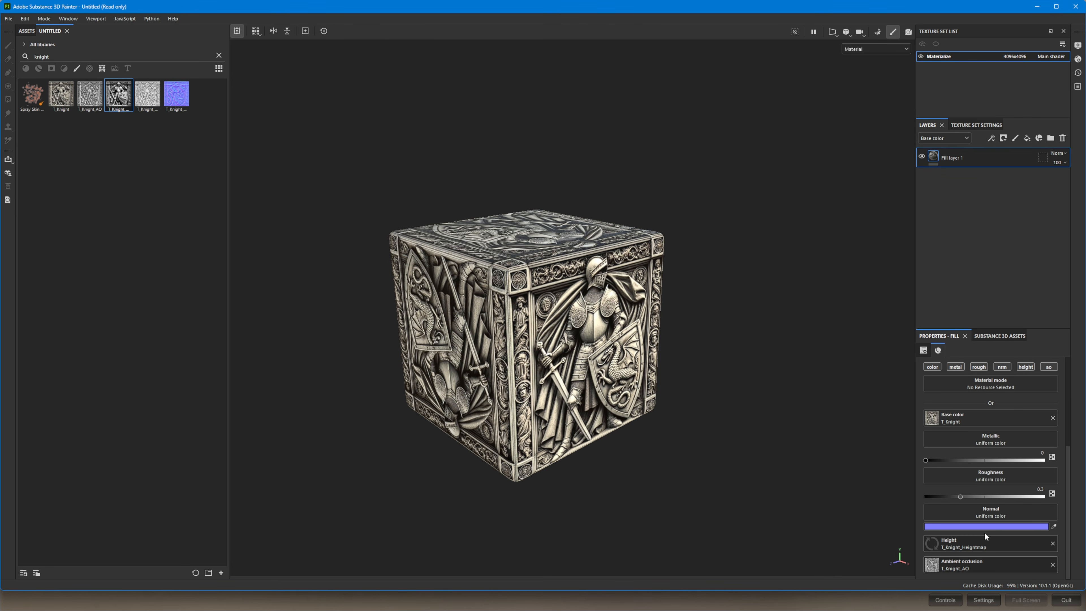
left_click_drag(147, 94, 979, 445)
left_click(177, 96)
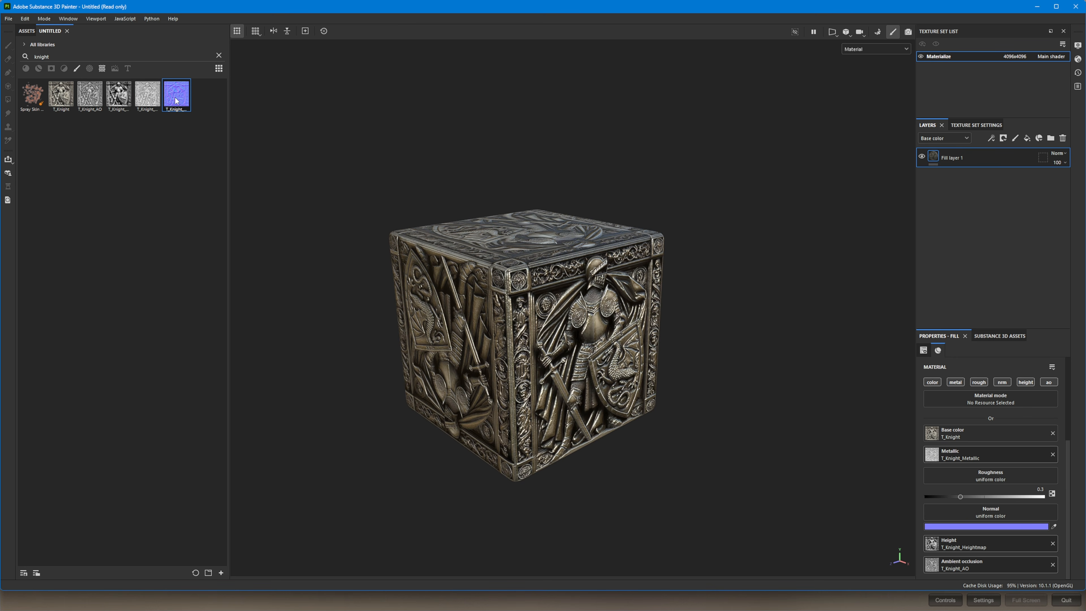
left_click_drag(175, 97, 1006, 512)
- Examine the textured cube from several sides and up close
left_click_drag(618, 288, 321, 273, "alt")
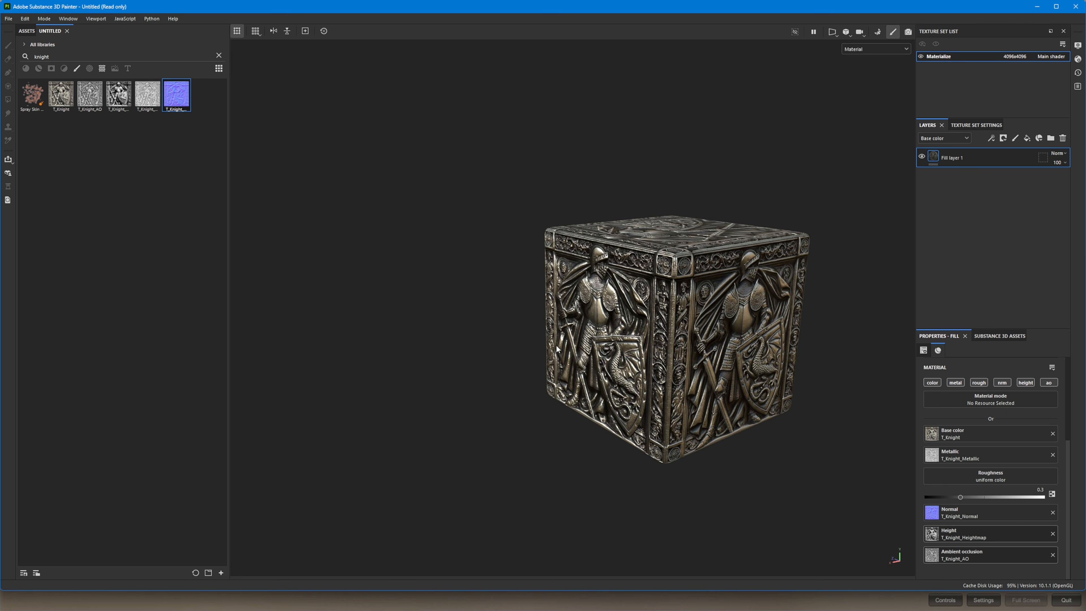
middle_click_drag(559, 348, 427, 284, "alt")
scroll(440, 285, "up", 5)
left_click_drag(440, 284, 496, 231, "alt")
scroll(468, 253, "down", 3)
middle_click_drag(496, 214, 497, 301, "alt")
left_click_drag(497, 301, 522, 300, "alt")
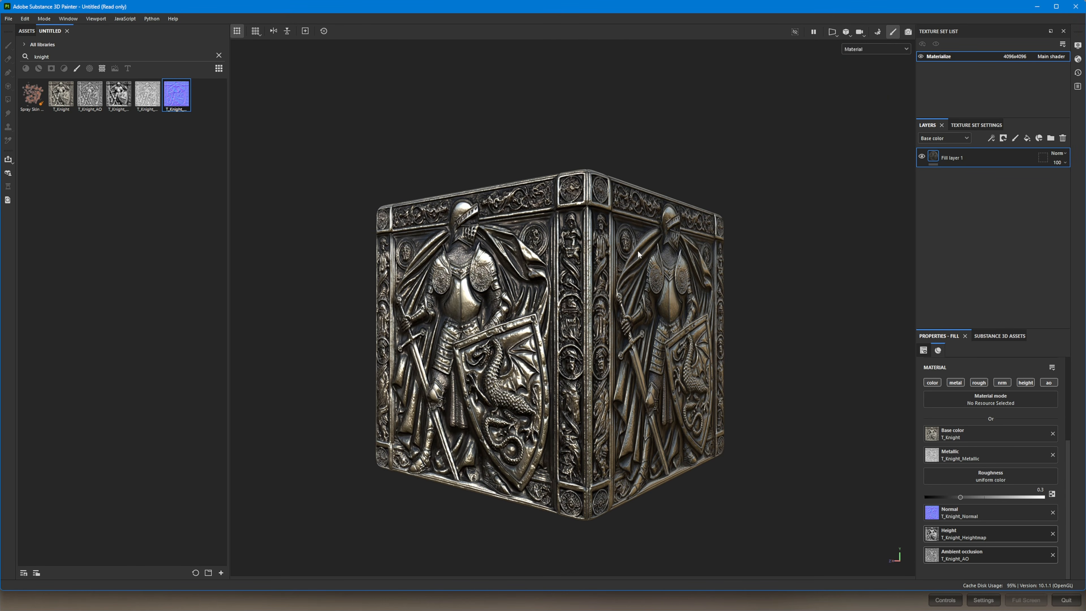
- Set the shader's displacement scale to 0.02 with Height as the source channel and inspect the cube's relief
left_click(1076, 60)
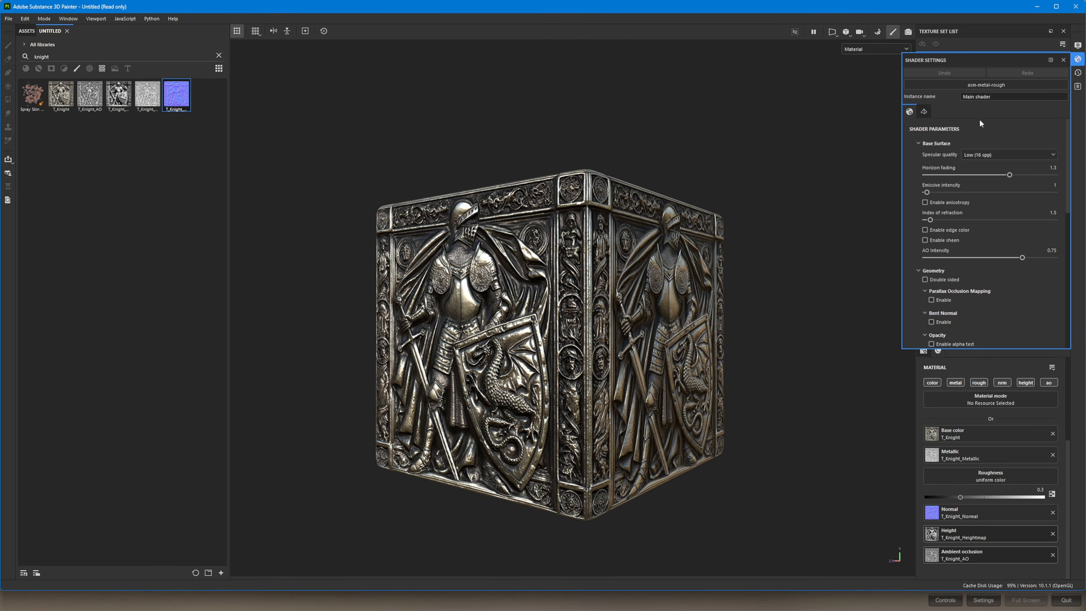
scroll(988, 170, "down", 8)
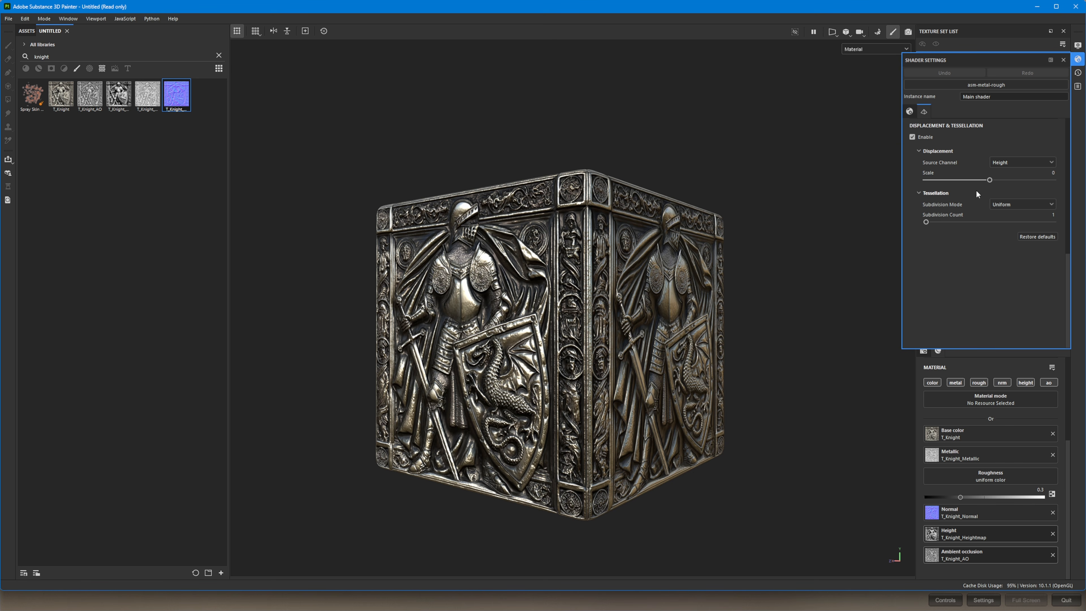
left_click_drag(989, 180, 991, 180)
left_click_drag(541, 260, 560, 311, "alt")
scroll(560, 311, "up", 3)
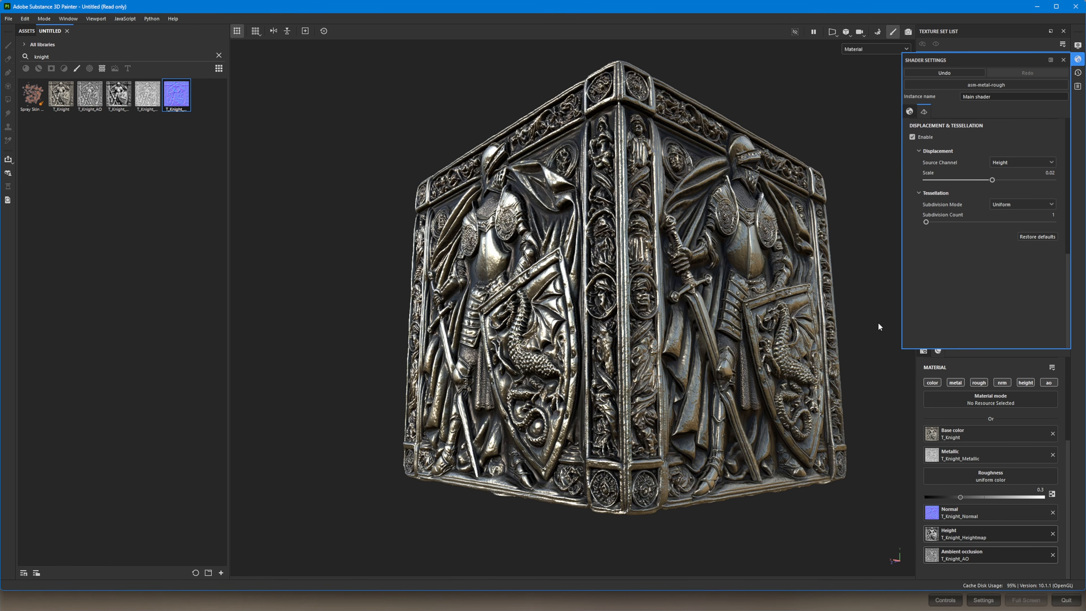
- Try a tessellation subdivision count of 32 with a displacement scale of 0.04 on the cube
left_click_drag(927, 222, 970, 222)
left_click(1039, 237)
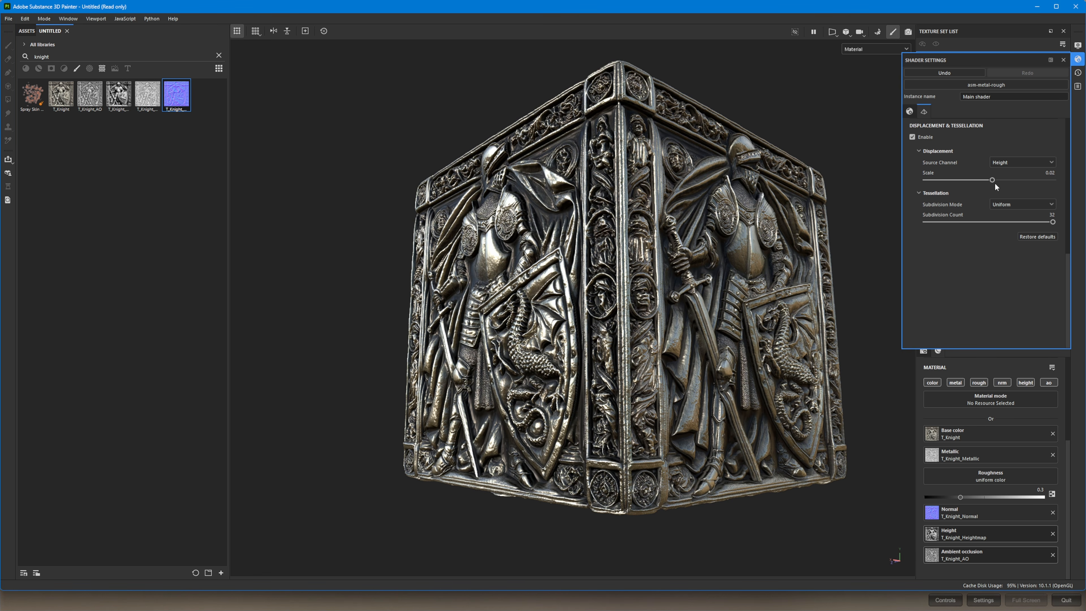
left_click_drag(995, 181, 994, 187)
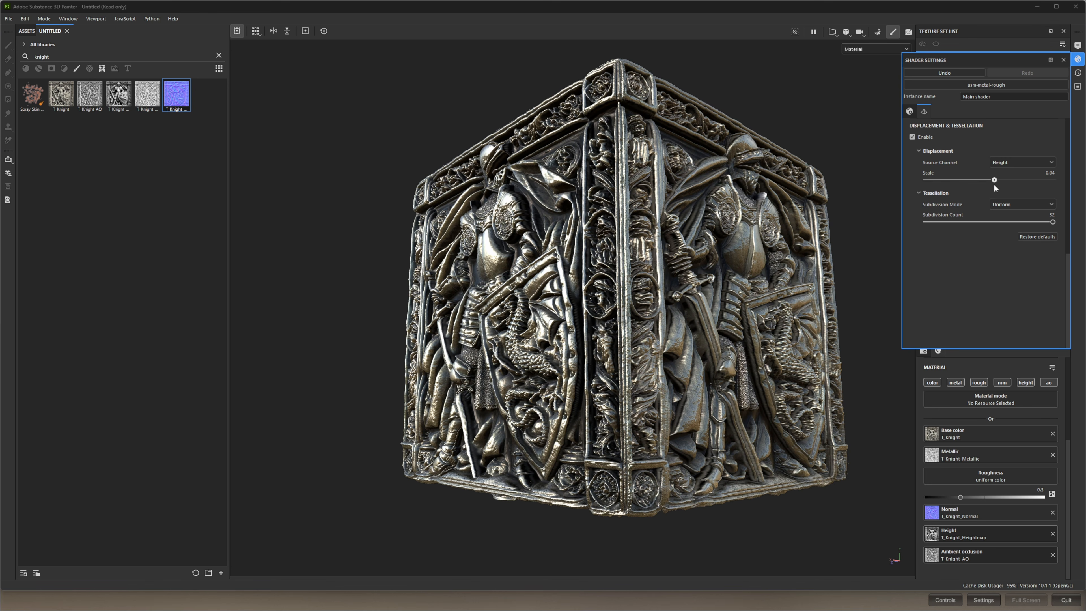
- Return the displacement scale to 0.02 and the subdivision count to 1, and view the whole cube
left_click(1053, 173)
left_click_drag(1052, 222, 926, 222)
scroll(727, 231, "down", 3)
left_click_drag(727, 179, 530, 263, "alt")
scroll(567, 199, "down", 2)
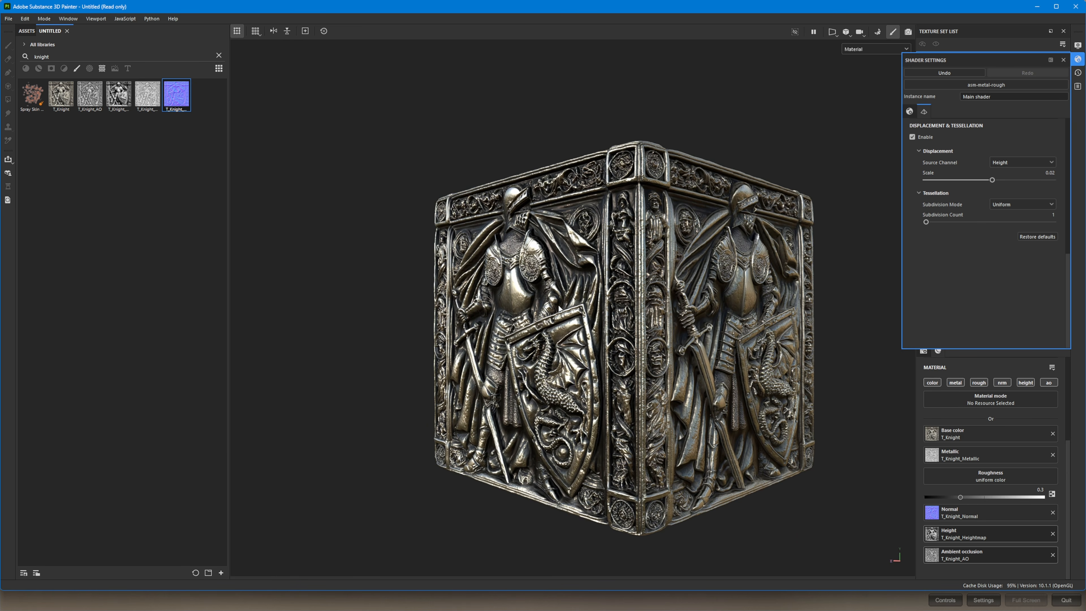
- Close the shader settings and look at the mesh export options for With displacement/tessellation, leaving them without exporting
left_click(1077, 60)
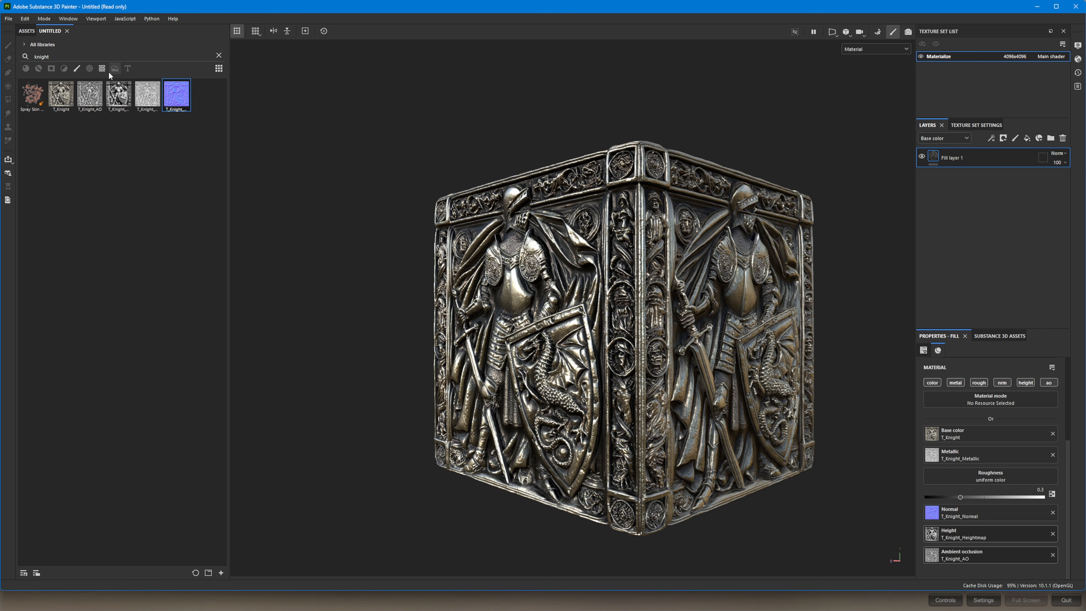
left_click(10, 19)
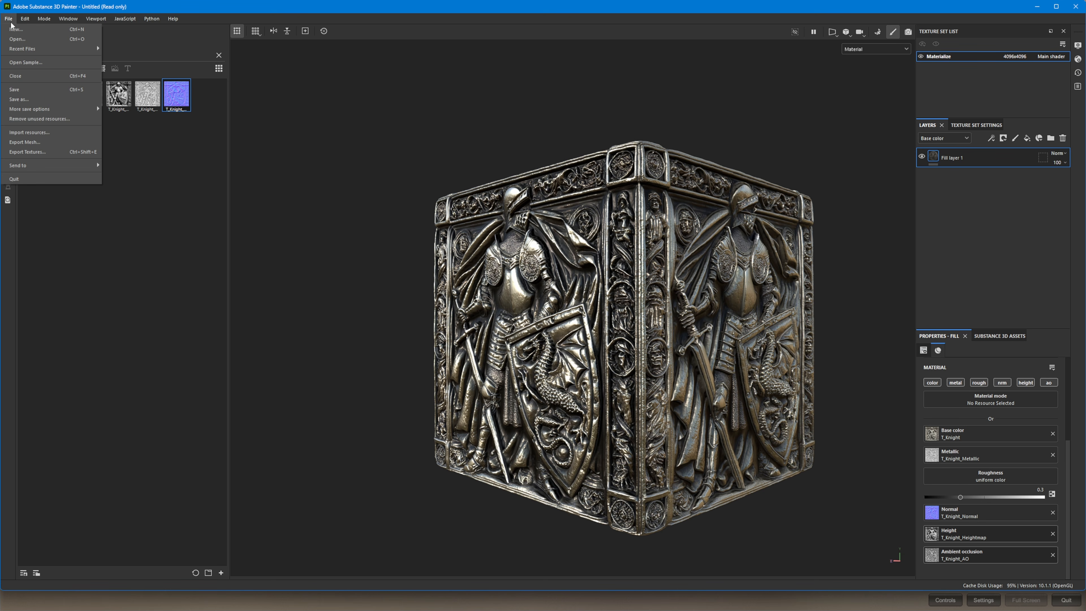
left_click(29, 144)
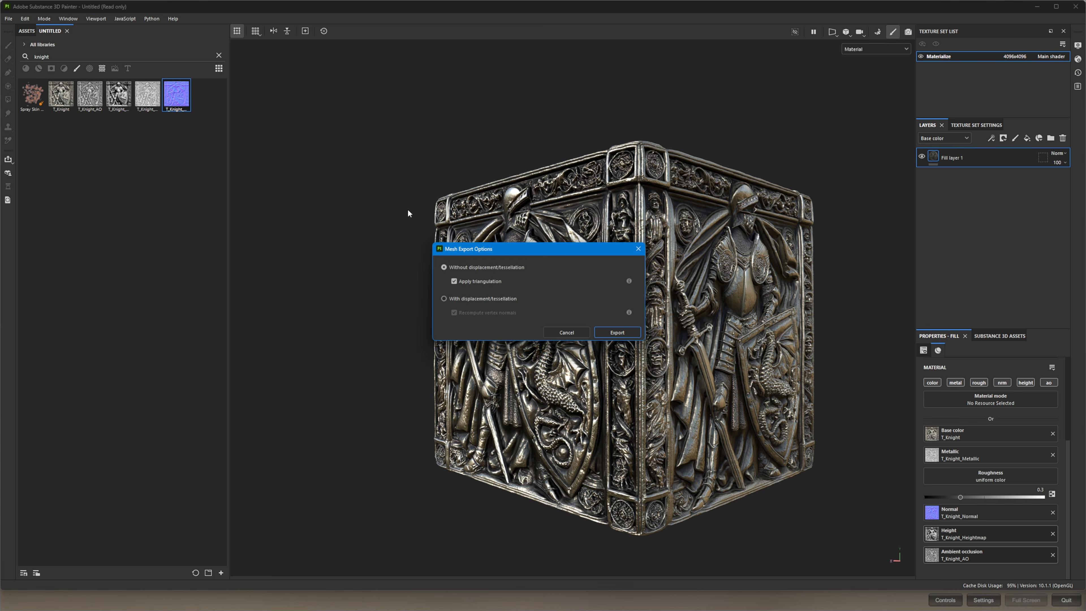
left_click(454, 298)
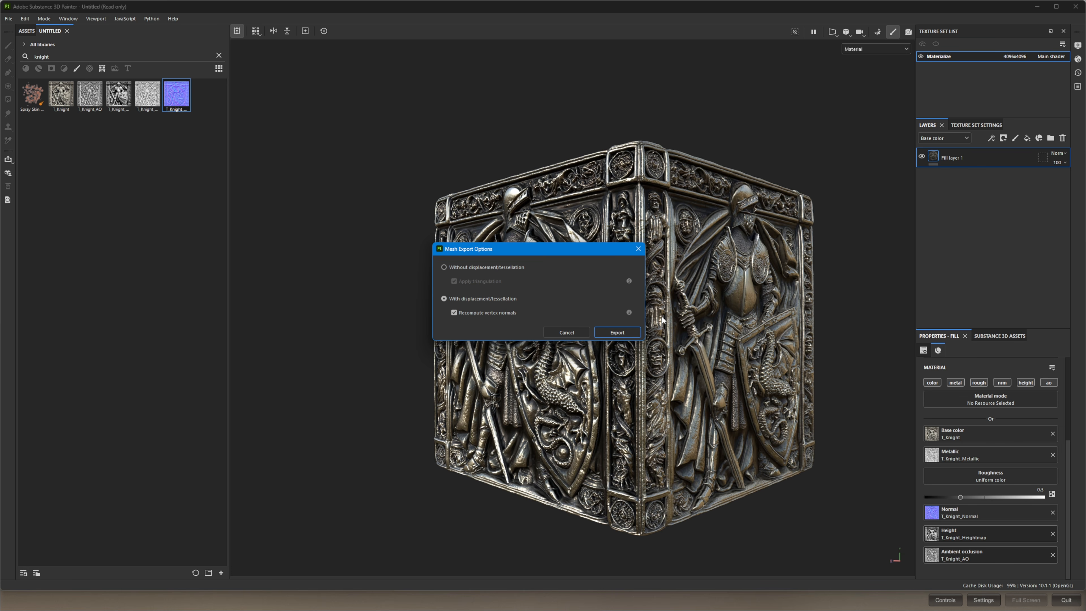
left_click(581, 331)
left_click_drag(519, 239, 617, 212, "alt")
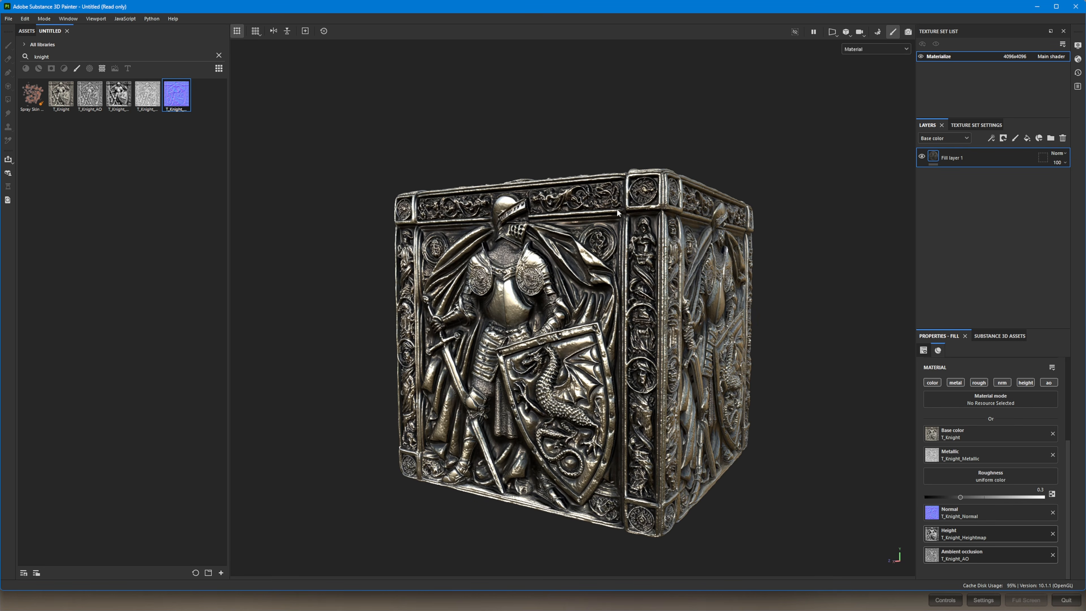
- Hide Fill layer 1 and add a new paint layer above it
left_click(921, 157)
left_click_drag(485, 201, 616, 156, "alt")
left_click_drag(599, 210, 627, 219, "alt")
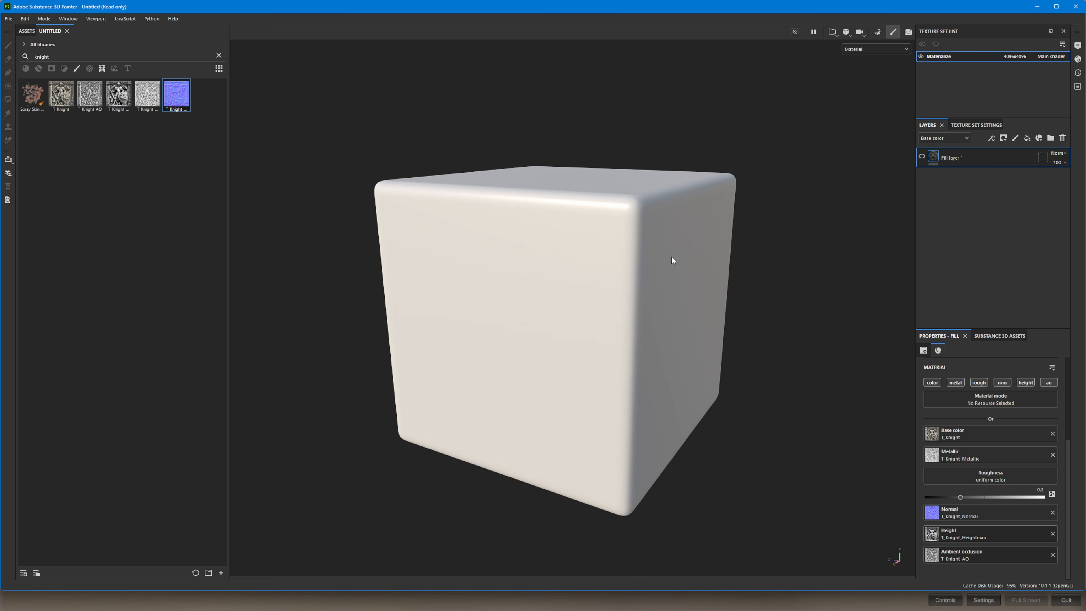
left_click(1014, 139)
- Limit the brush material to height and ambient occlusion by disabling color, metal, rough and nrm and enabling ao
scroll(951, 426, "down", 5)
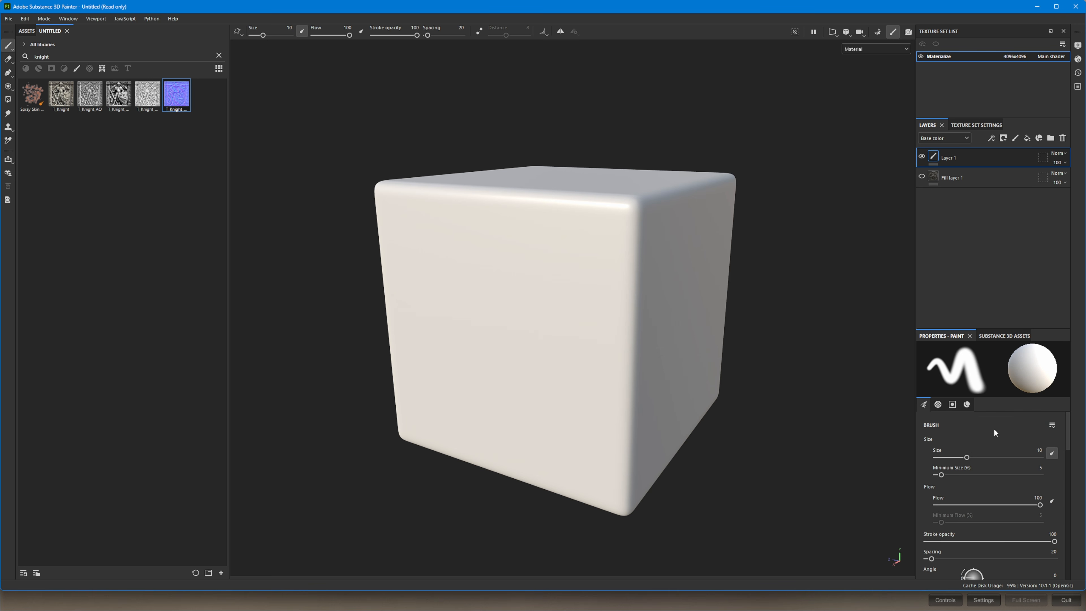
scroll(986, 501, "down", 4)
scroll(986, 500, "down", 5)
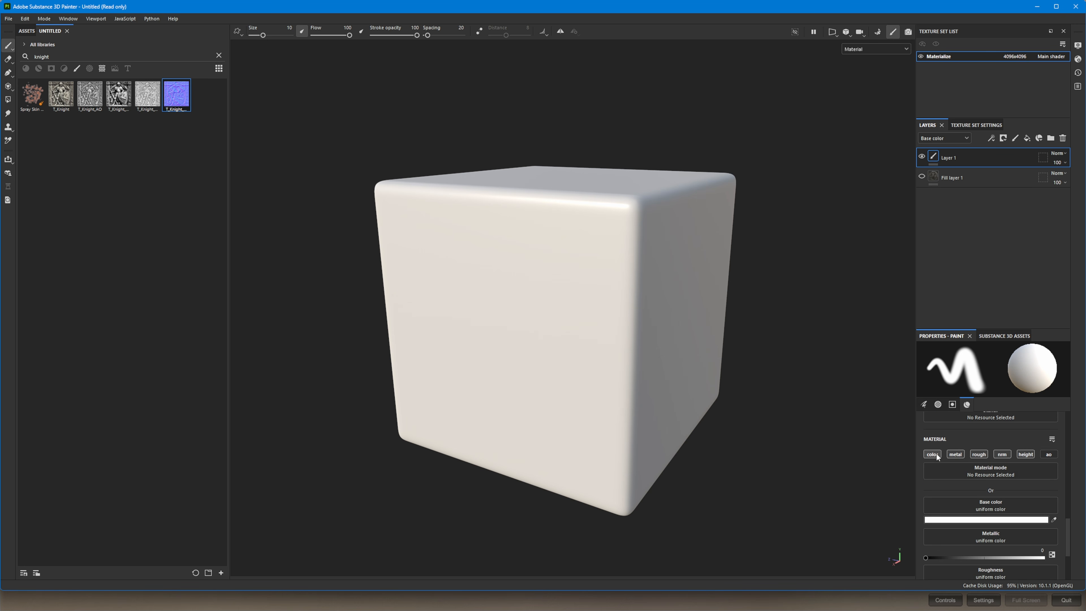
left_click(936, 454)
left_click(955, 455)
left_click(981, 454)
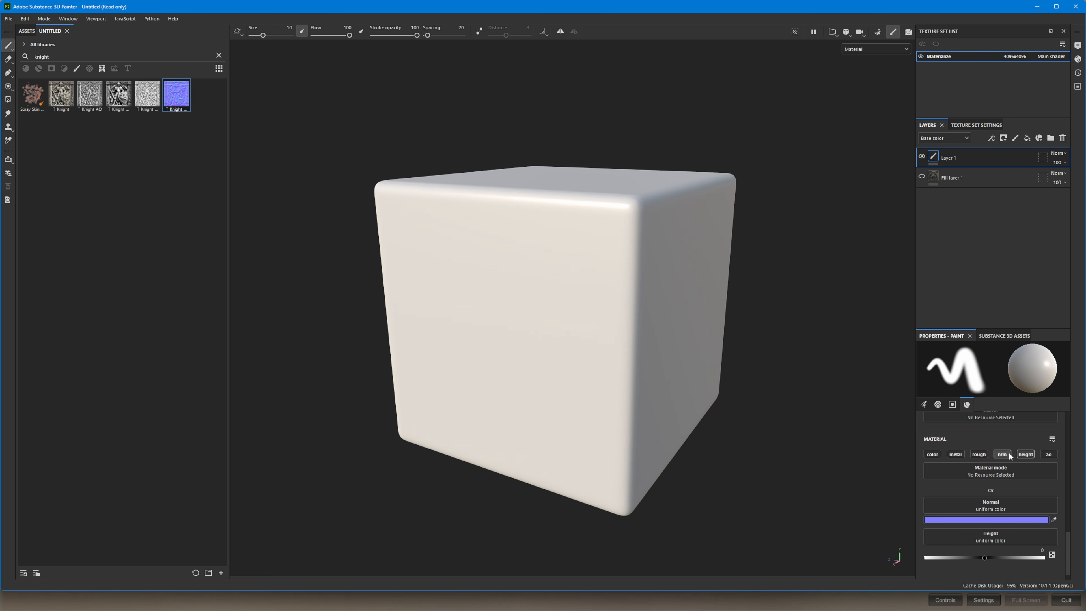
left_click(1009, 454)
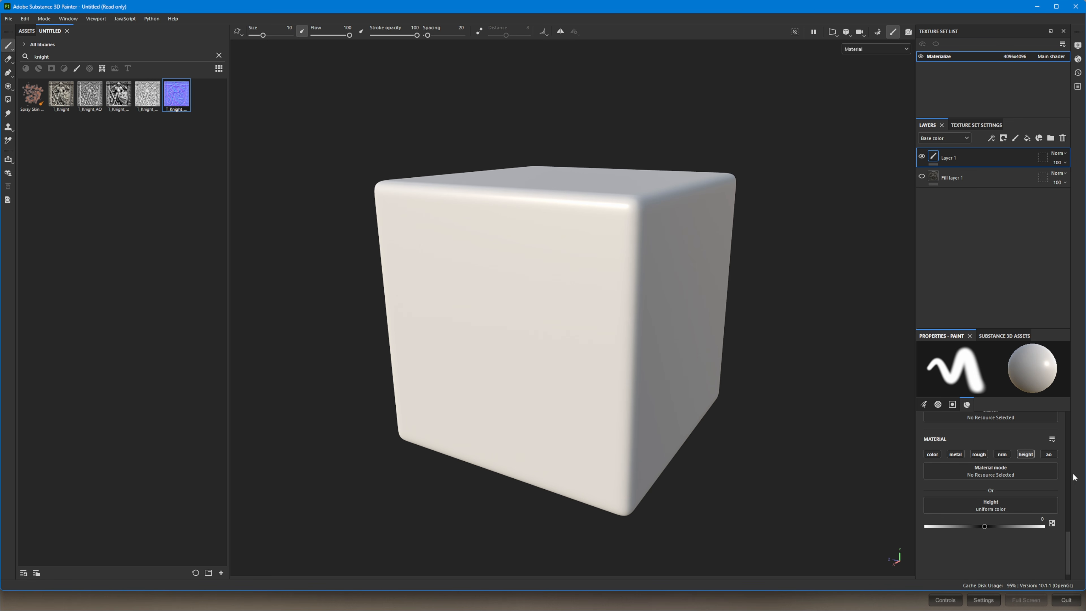
left_click(1051, 454)
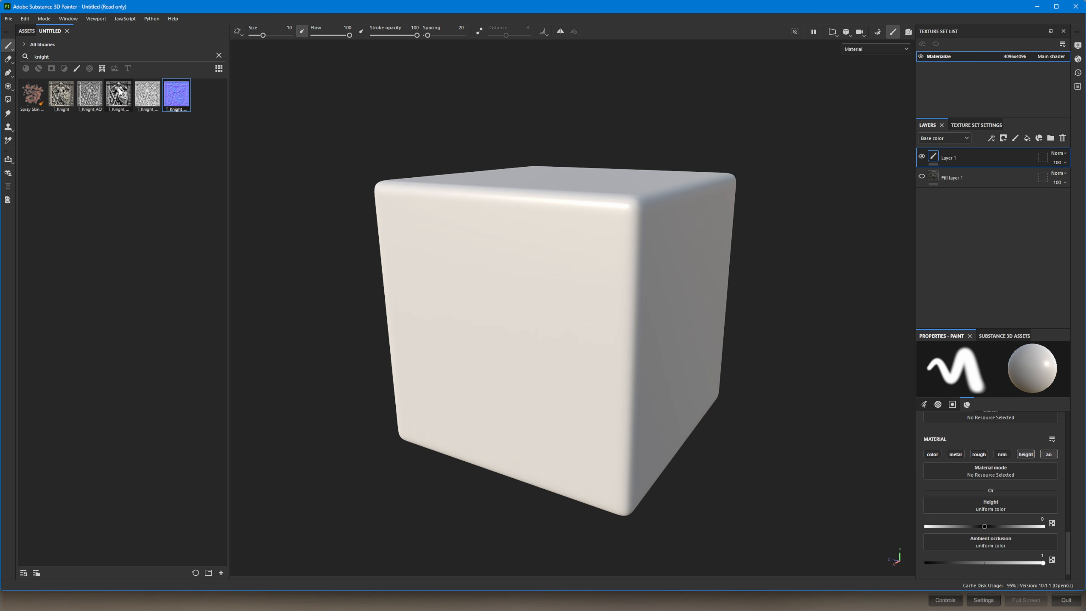
- Assign T_Knight_Heightmap to the brush's Height channel and T_Knight_AO to its Ambient occlusion channel
mouse_move(120, 91)
left_click_drag(120, 92, 984, 504)
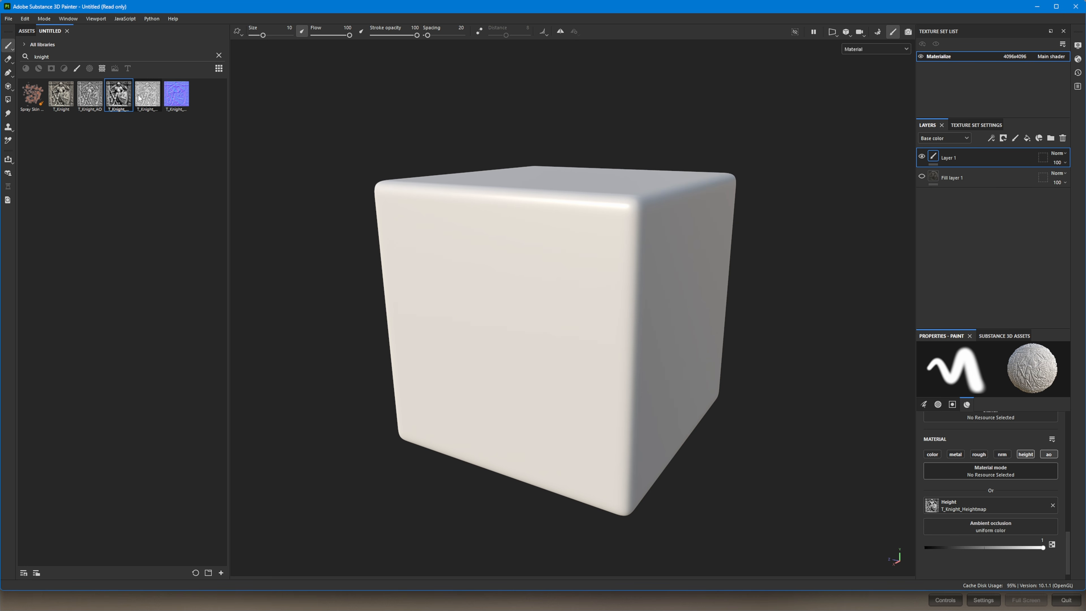
left_click_drag(93, 102, 991, 527)
- Enlarge the brush considerably for stamping on the cube's front face
right_click_drag(478, 286, 494, 288, "ctrl")
key("bracketright")
key("bracketright")
key("bracketright")
key("bracketright")
key("bracketright")
key("bracketright")
key("bracketright")
key("bracketright")
key("bracketright")
key("bracketright")
key("bracketright")
key("bracketright")
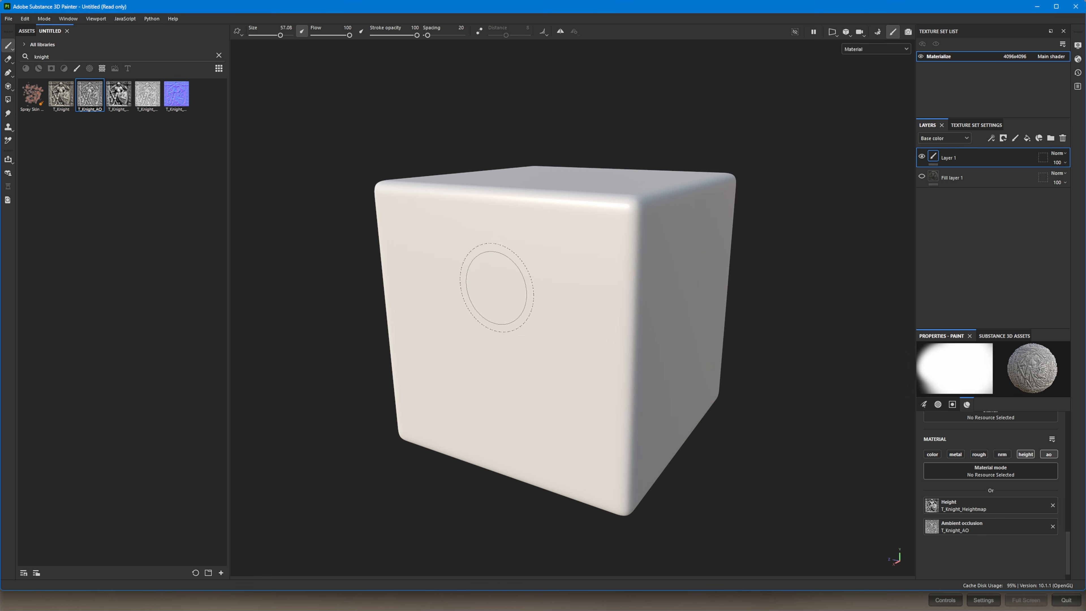
- Try stamping the knight relief in the middle of the cube's front face and undo each attempt
left_click_drag(501, 327, 494, 352)
key("ctrl+z")
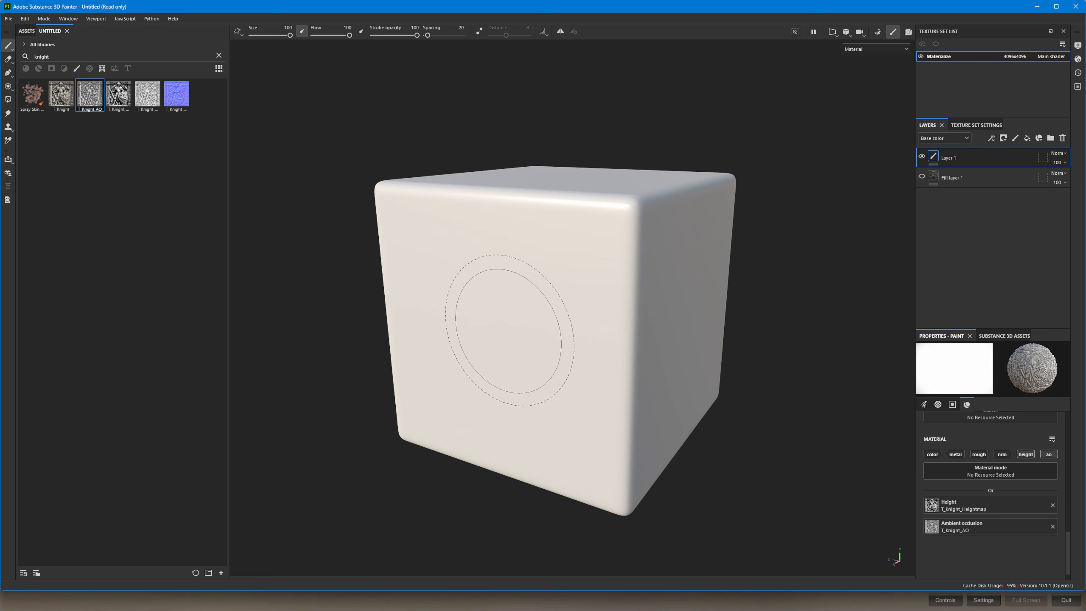
left_click_drag(582, 238, 643, 236, "alt")
left_click(481, 360)
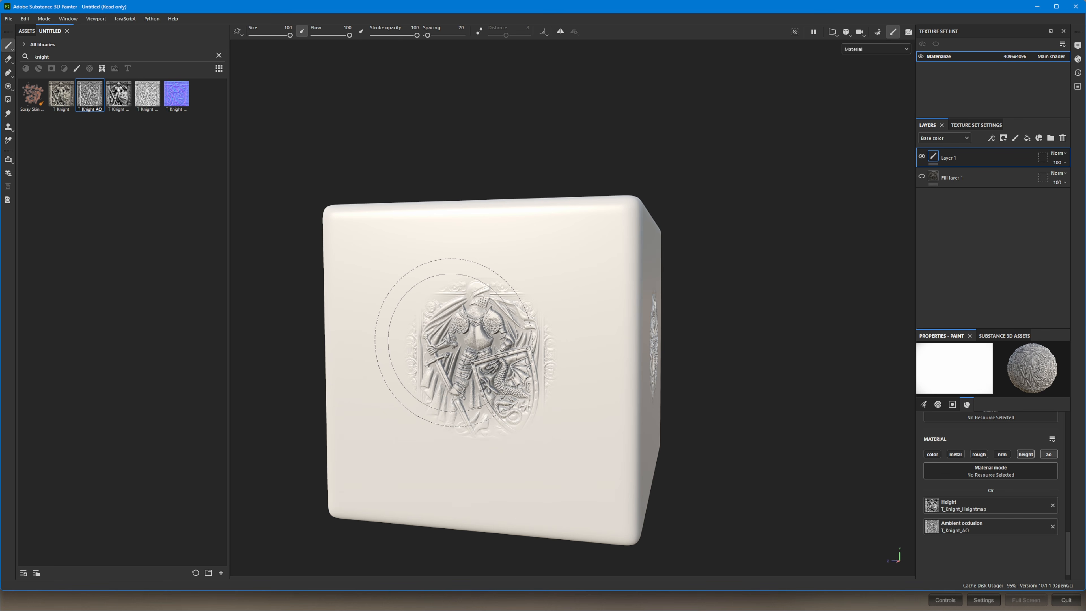
key("ctrl+z")
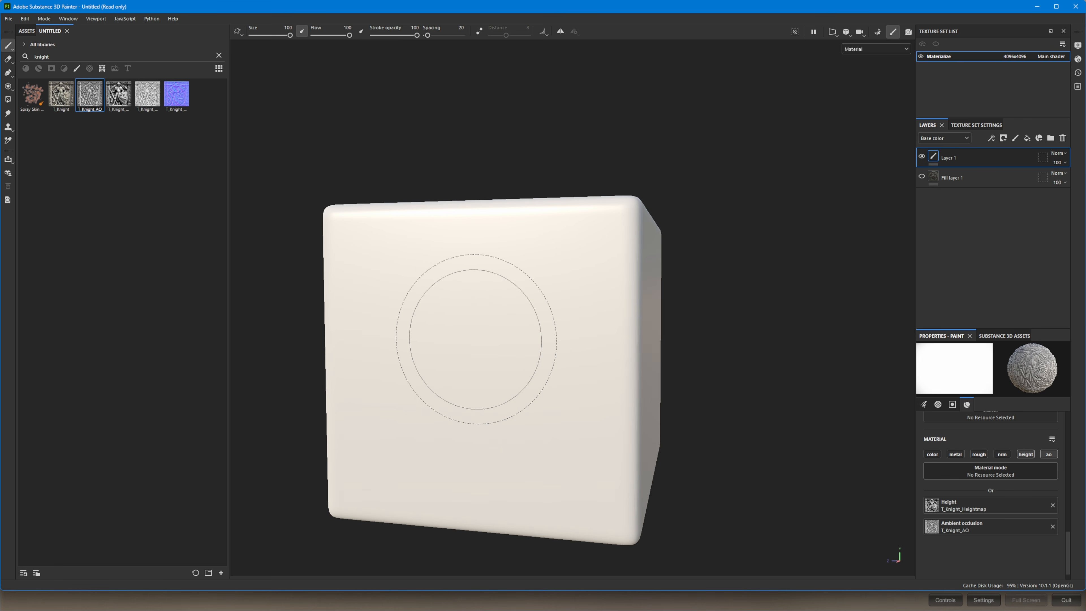
- Try knight stamps on the front face at close and distant zoom levels, undoing each one
scroll(476, 339, "up", 5)
left_click(500, 290)
key("ctrl+z")
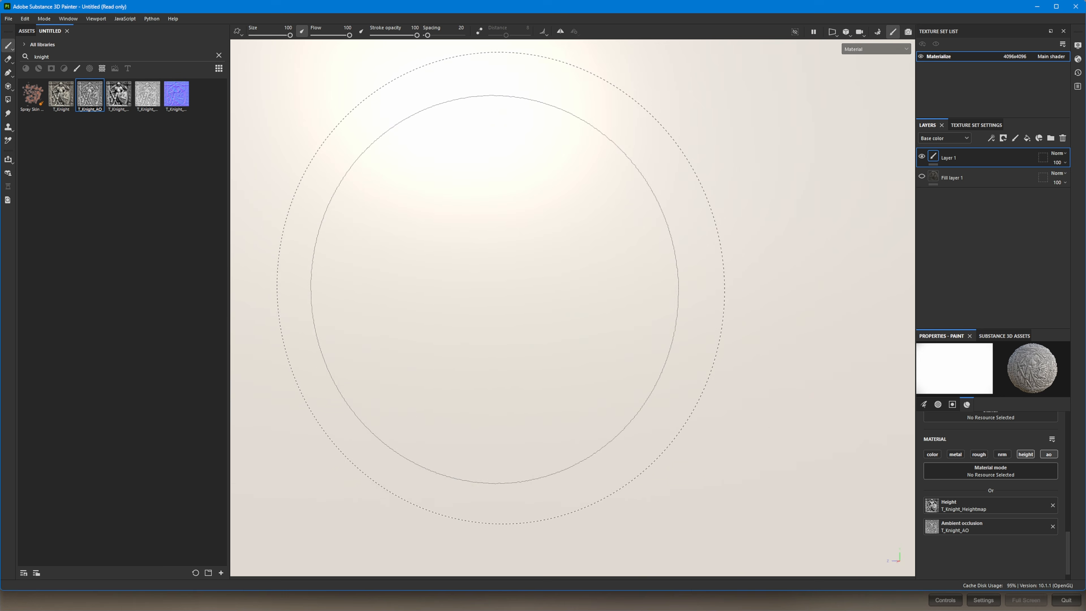
scroll(501, 288, "down", 5)
left_click(507, 350)
key("ctrl+z")
mouse_move(460, 364)
left_mouse_down()
mouse_move(460, 433)
mouse_move(470, 253)
left_mouse_up()
key("ctrl+z")
scroll(457, 355, "up", 5)
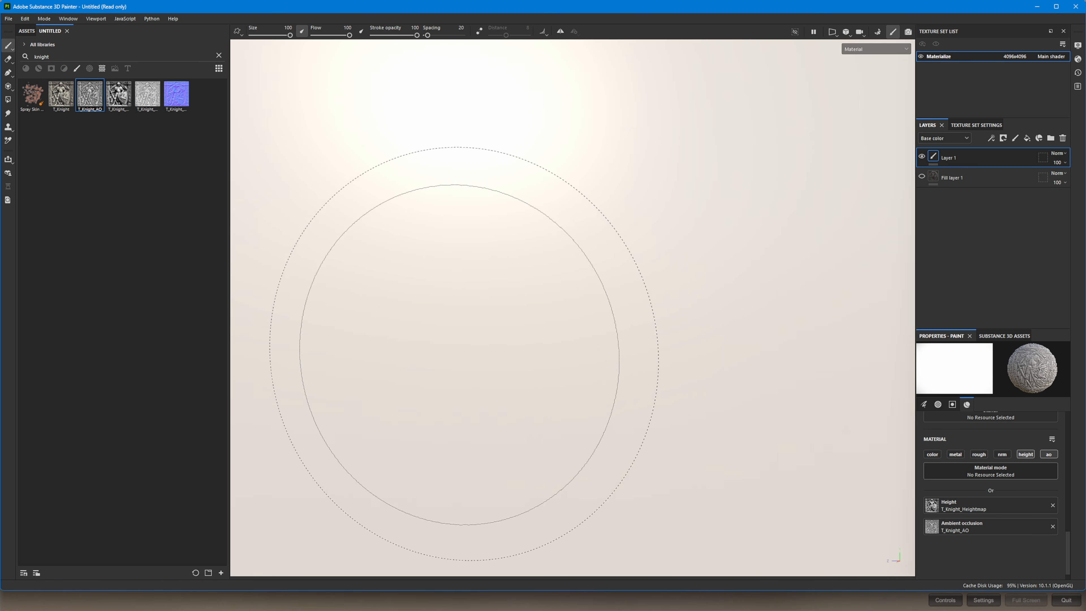
scroll(464, 354, "down", 5)
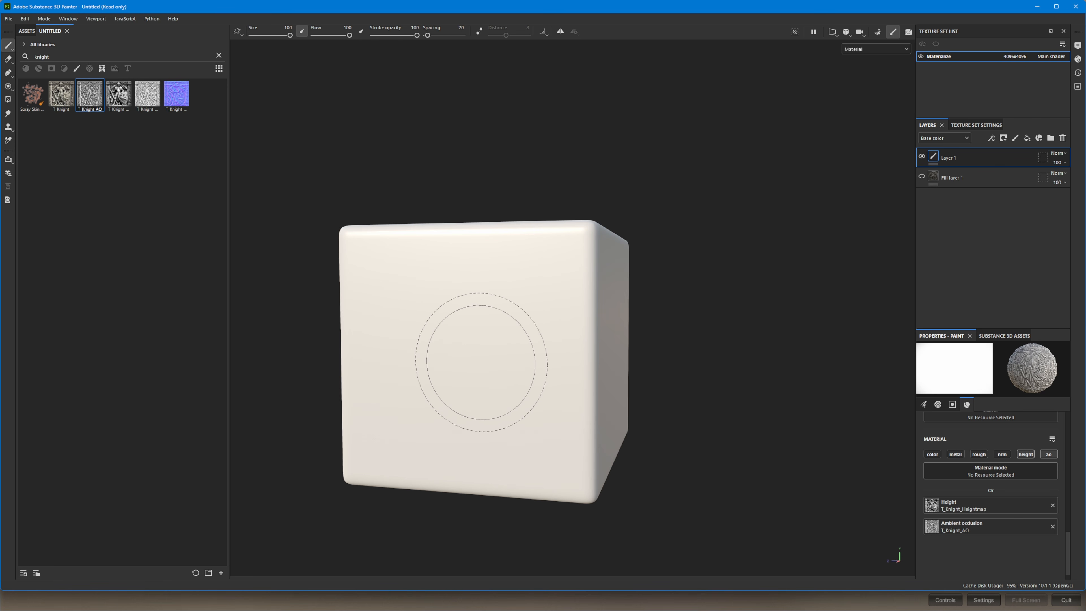
- Face the cube straight on and set the brush's Size Space to Viewport after trying Texture
scroll(1017, 518, "up", 3)
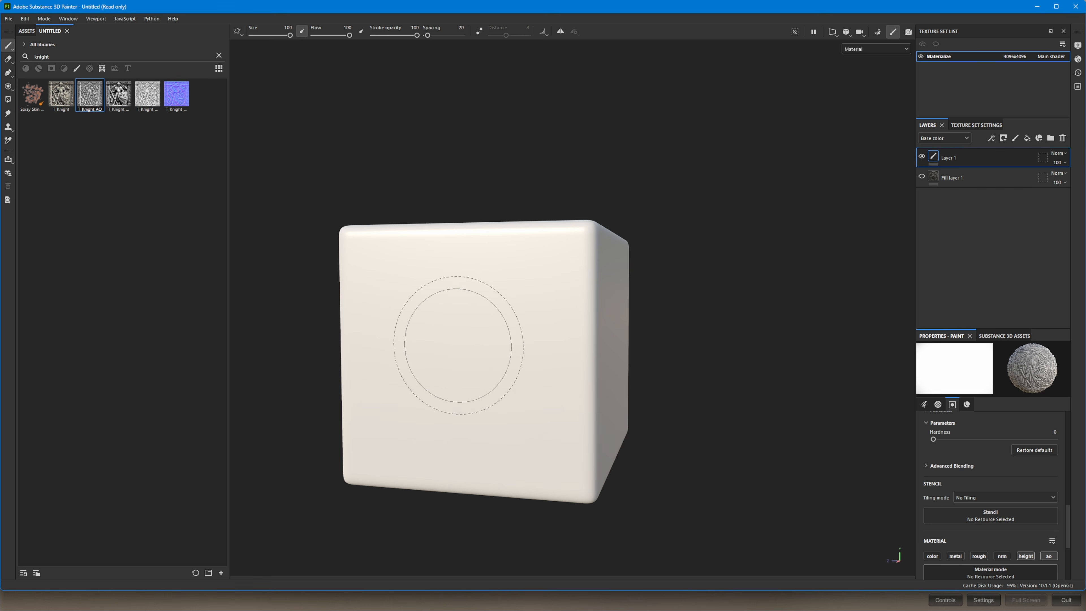
left_click_drag(410, 164, 449, 170, "alt+shift")
mouse_move(460, 188)
middle_mouse_down("alt")
mouse_move(510, 168)
mouse_move(571, 180)
middle_mouse_up("alt")
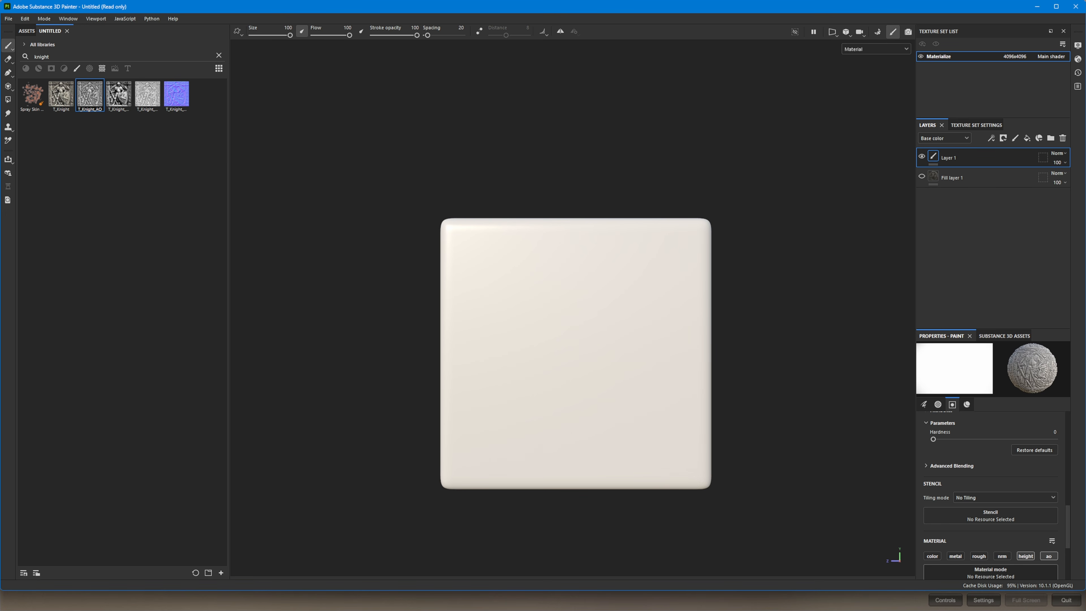
scroll(987, 497, "up", 5)
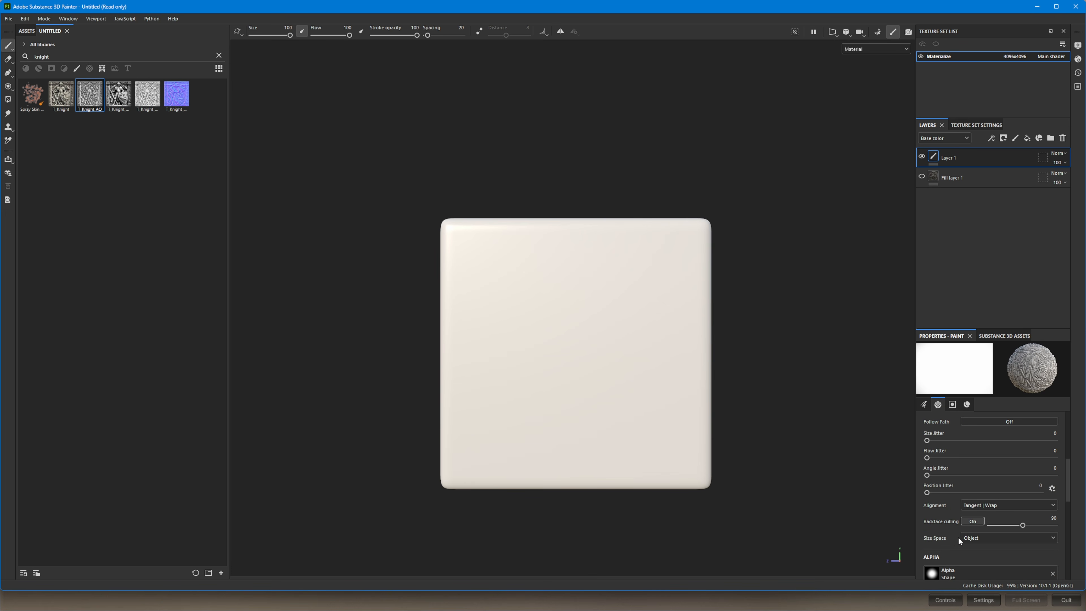
scroll(957, 536, "down", 1)
left_click(979, 511)
left_click(982, 532)
left_click(983, 513)
left_click(979, 540)
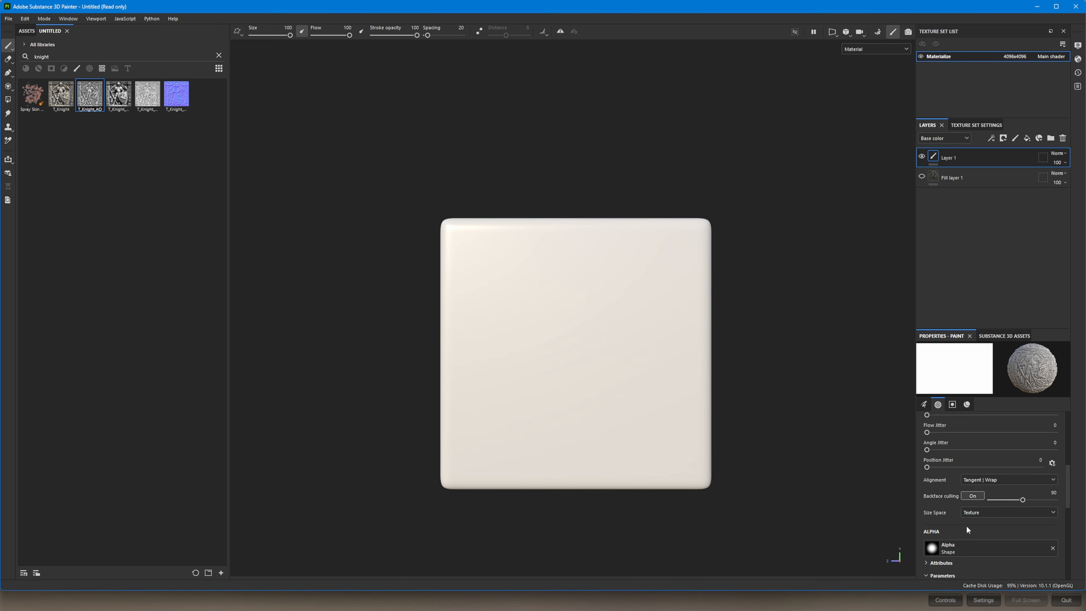
left_click(976, 513)
left_click(982, 533)
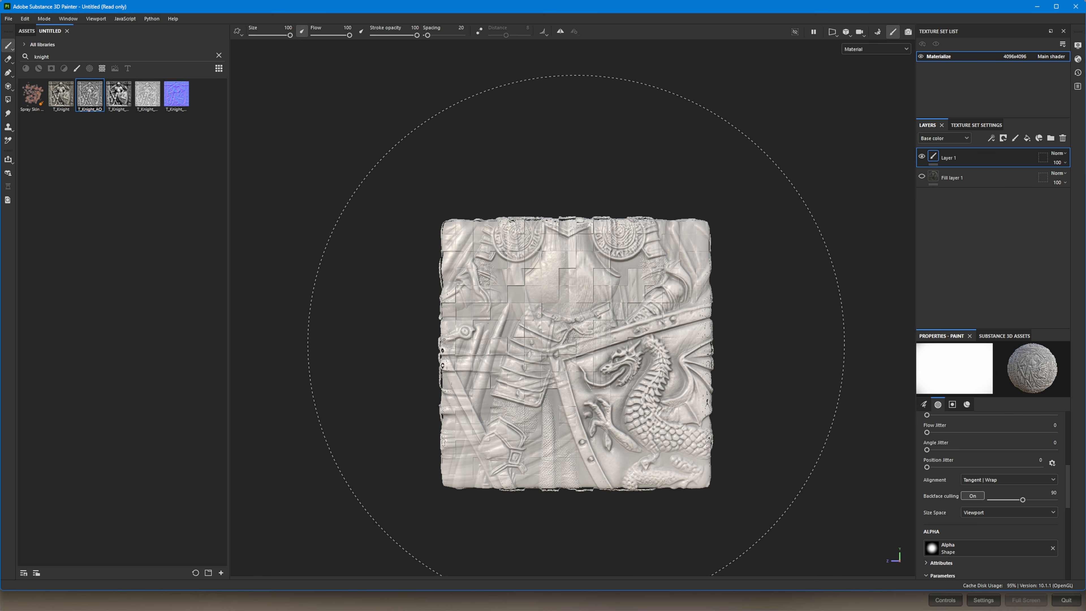
- Examine the oversized knight stamp from several sides, comparing the cube with and without it, and undo the stamp
mouse_move(453, 385)
left_mouse_down("alt")
mouse_move(402, 401)
mouse_move(494, 295)
left_mouse_up("alt")
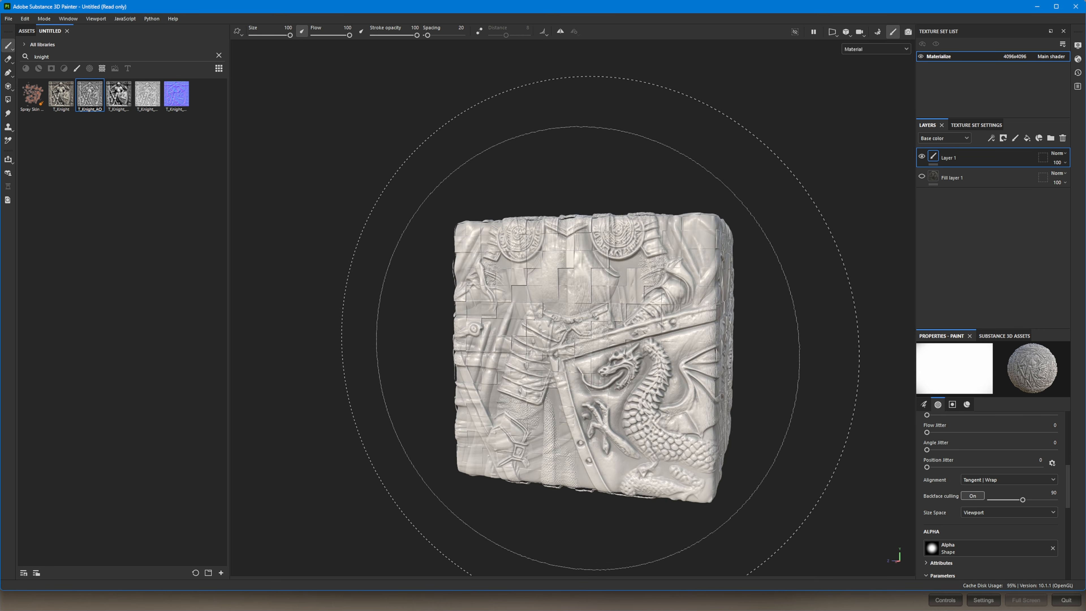
key("ctrl+z")
key("ctrl+y")
key("ctrl+z")
key("ctrl+y")
mouse_move(700, 258)
left_mouse_down("alt")
mouse_move(607, 278)
mouse_move(537, 347)
left_mouse_up("alt")
middle_click_drag(693, 214, 422, 278, "alt")
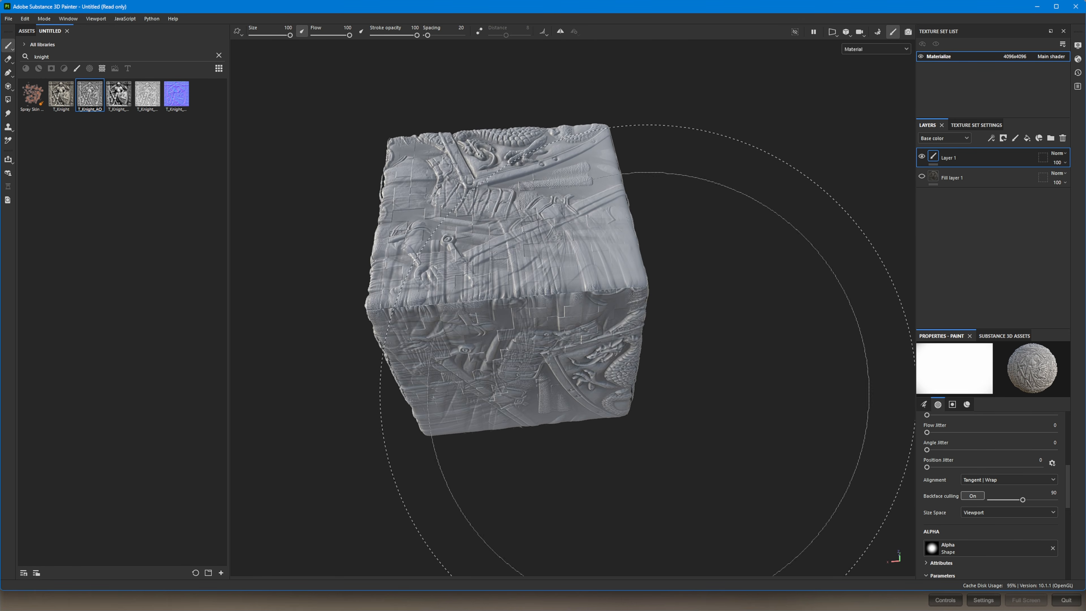
left_click_drag(421, 278, 381, 419, "alt+shift")
left_click_drag(389, 372, 785, 347, "alt")
mouse_move(492, 335)
left_mouse_down("alt")
mouse_move(436, 306)
mouse_move(444, 315)
left_mouse_up("alt")
key("ctrl+z")
- Set the brush size to 25, try one knight stamp on the cube's front face, inspect it and undo it
scroll(416, 355, "down", 2)
left_click_drag(417, 355, 478, 372, "alt")
middle_click_drag(428, 427, 607, 342, "alt")
left_click_drag(551, 307, 624, 325, "alt")
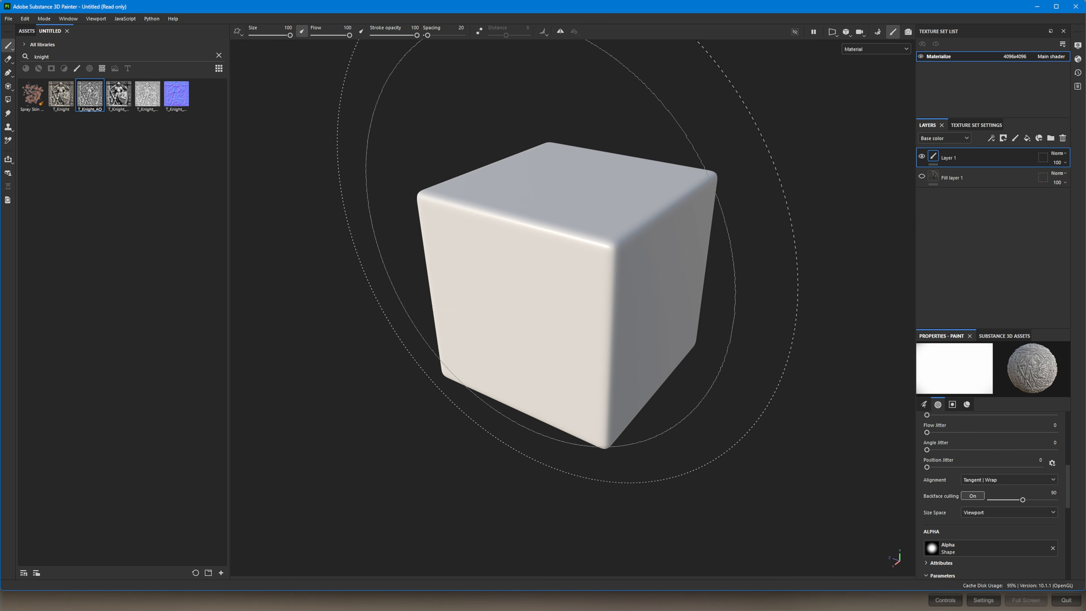
right_click_drag(506, 304, 385, 304, "ctrl")
left_click(506, 304)
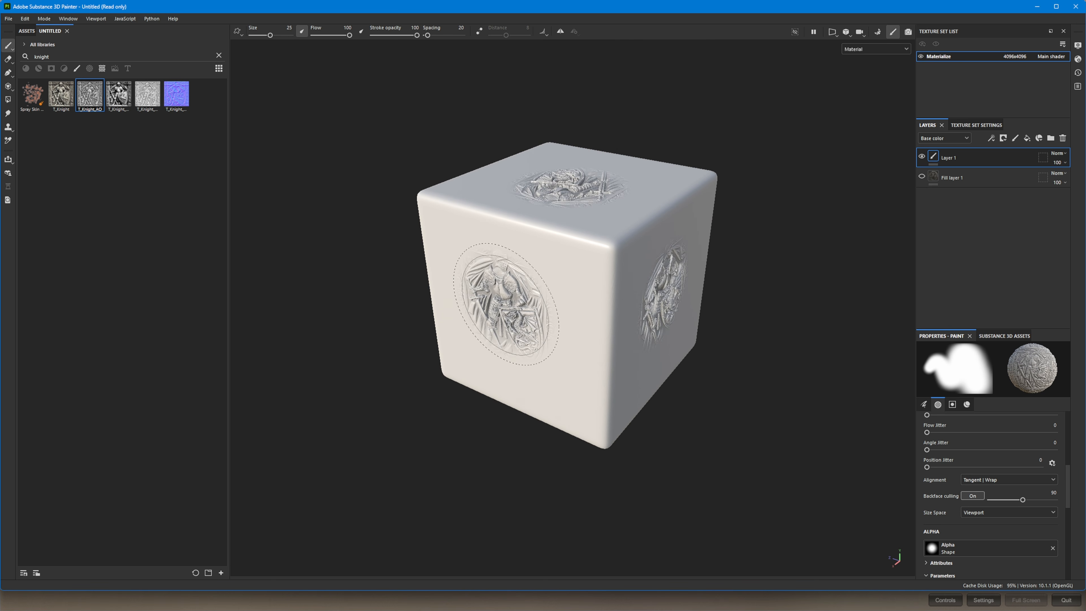
left_click_drag(839, 205, 676, 355, "alt")
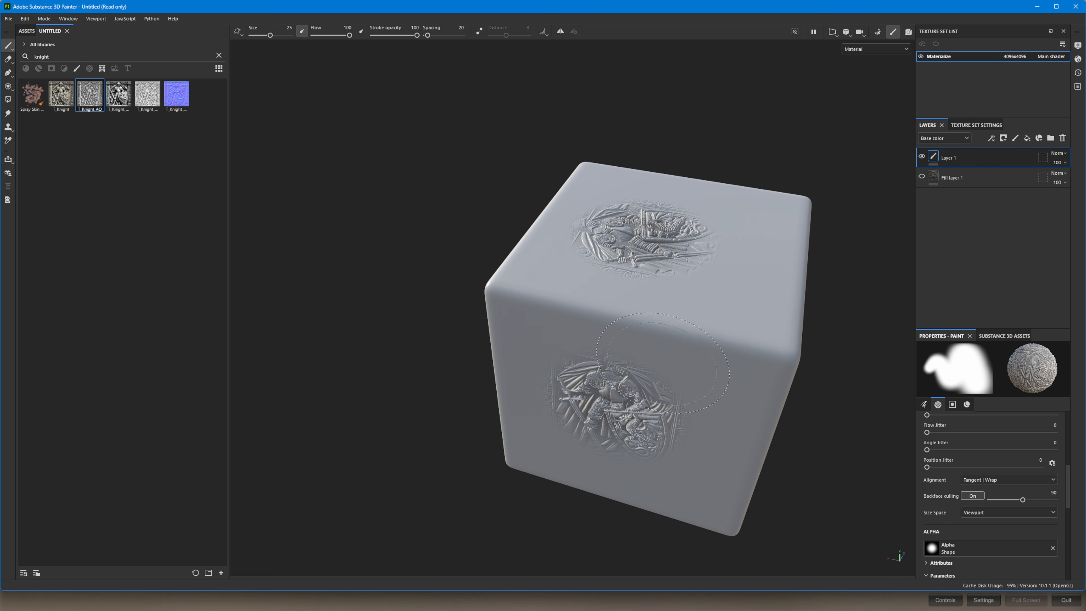
mouse_move(458, 319)
left_mouse_down("alt")
mouse_move(681, 196)
mouse_move(707, 211)
mouse_move(723, 228)
mouse_move(545, 400)
left_mouse_up("alt")
key("ctrl+z")
key("ctrl+z")
- Review the brush's alpha, stencil and material settings, and try one knight stamp on the face seen straight on, undoing it
scroll(997, 552, "down", 5)
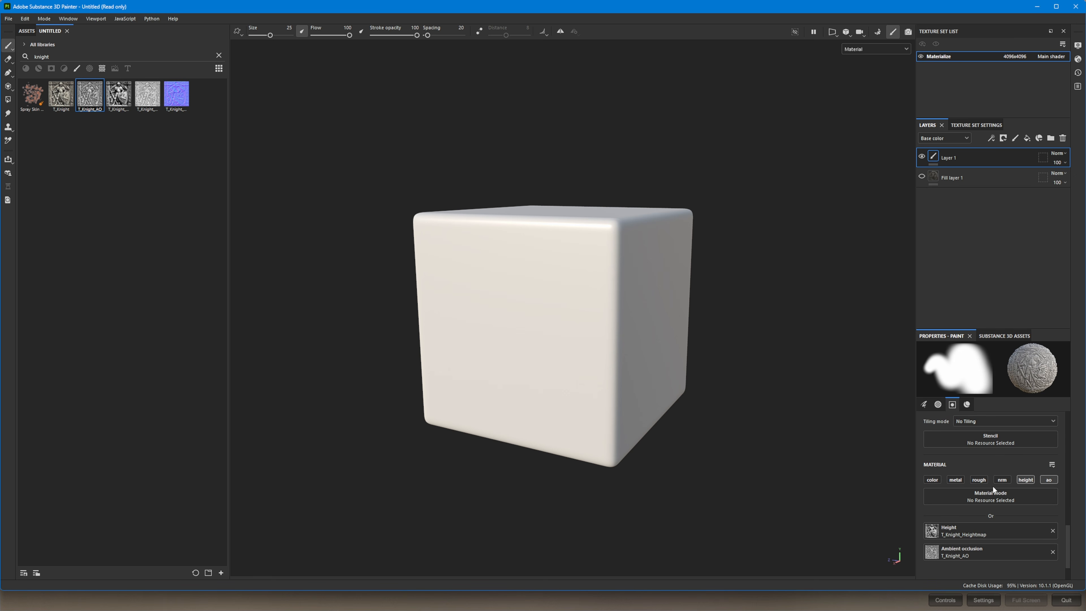
scroll(978, 455, "up", 3)
scroll(976, 497, "up", 2)
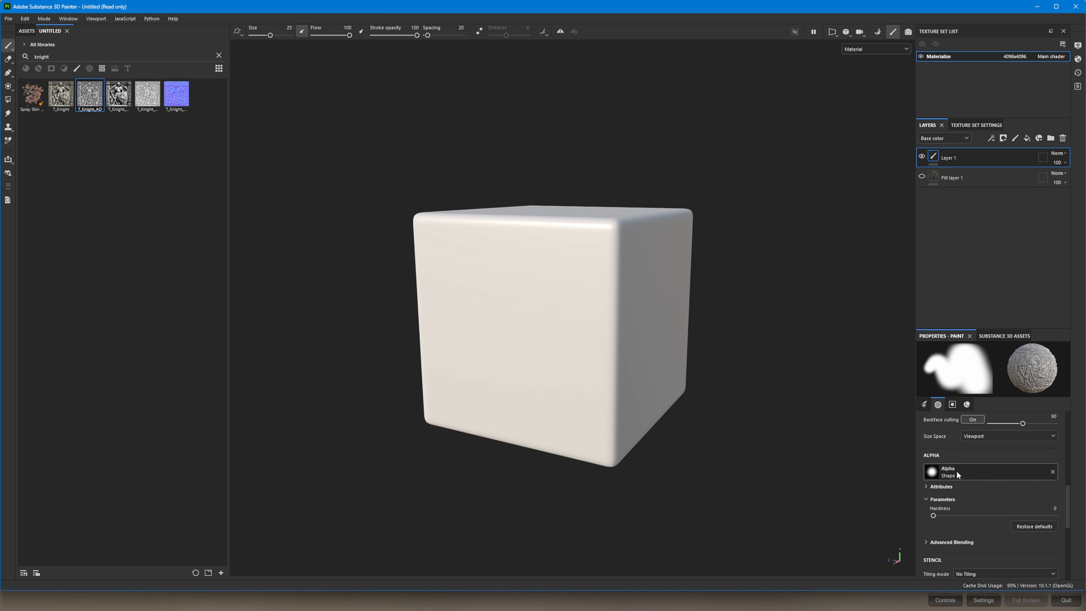
scroll(979, 451, "up", 1)
mouse_move(509, 388)
left_mouse_down("alt")
mouse_move(558, 309)
mouse_move(504, 339)
left_mouse_up("alt")
left_click(504, 341)
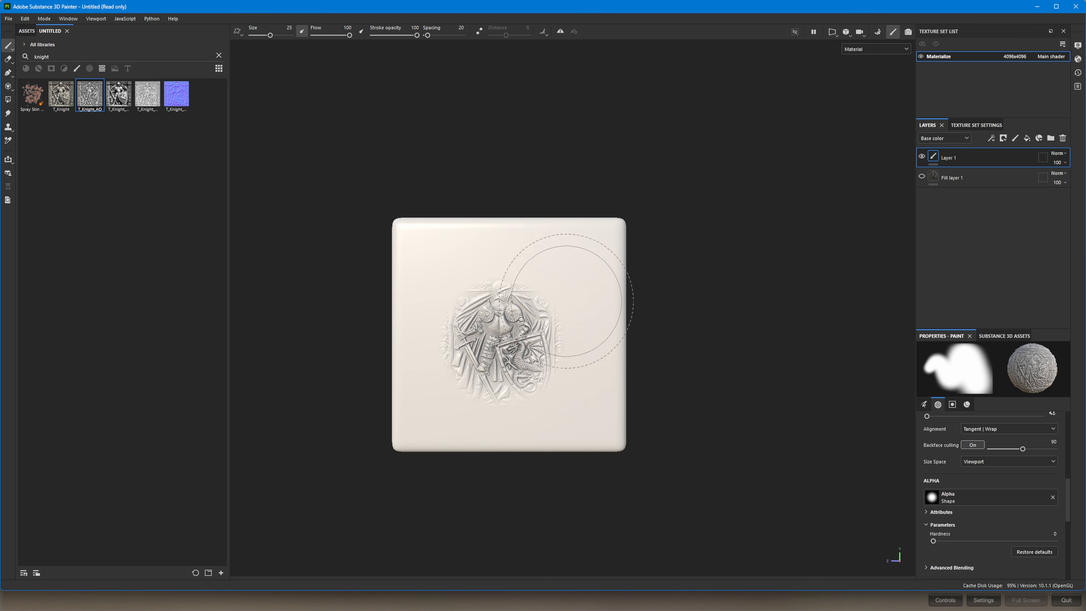
key("ctrl+z")
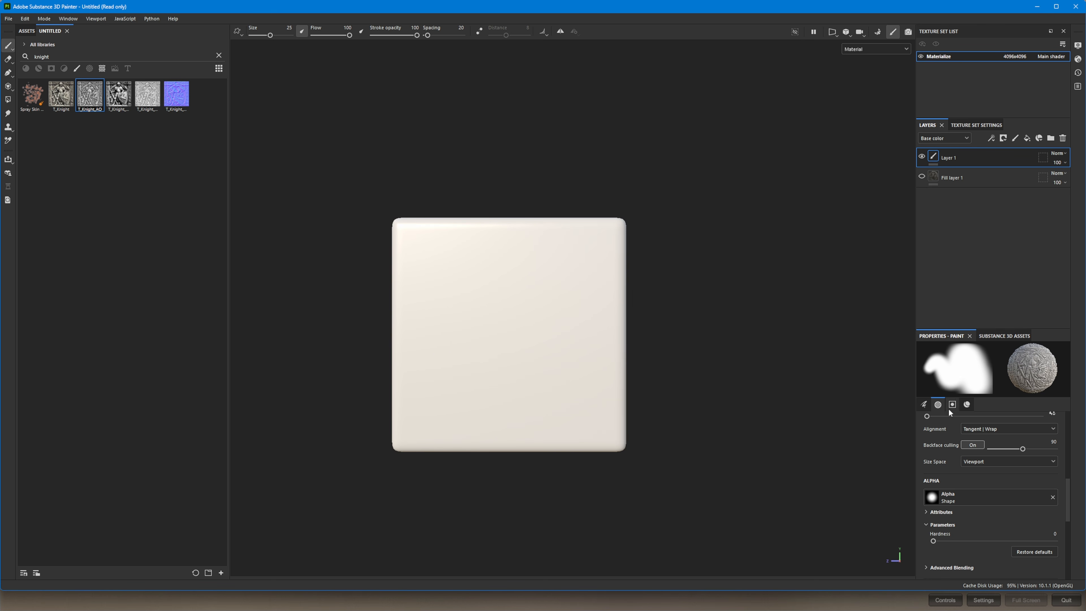
scroll(999, 498, "down", 4)
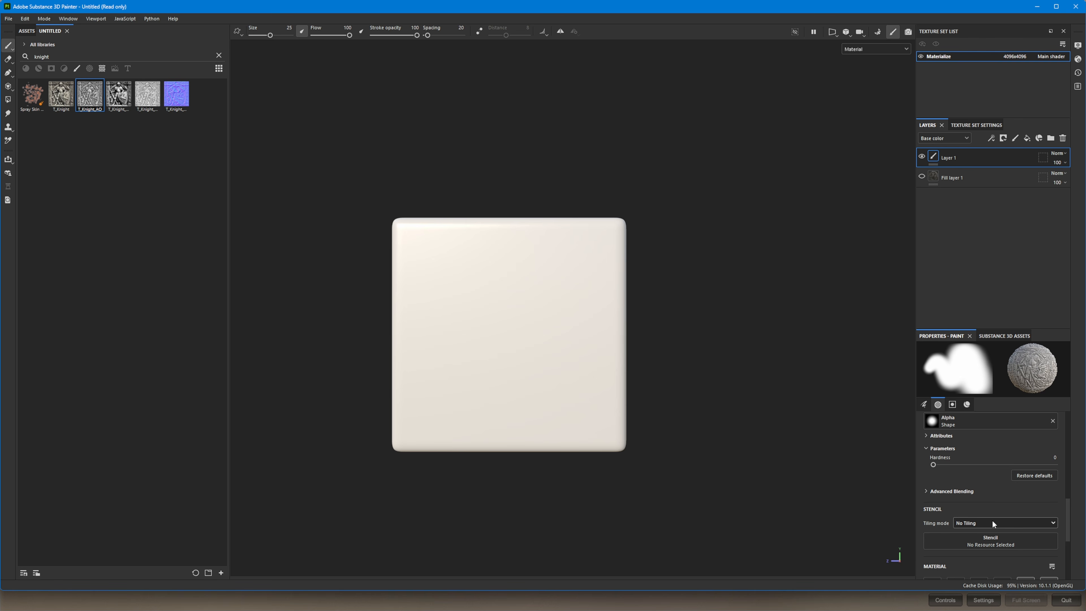
scroll(989, 522, "down", 2)
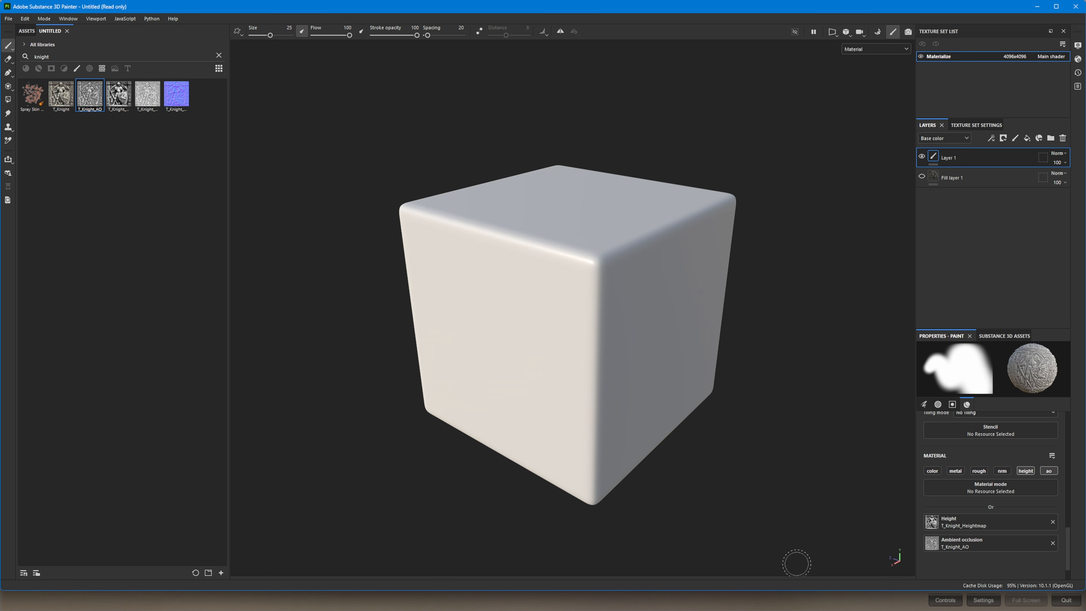
- Switch to the Projection tool and turn the cube until one face is seen straight on behind the knight image
left_click(14, 88)
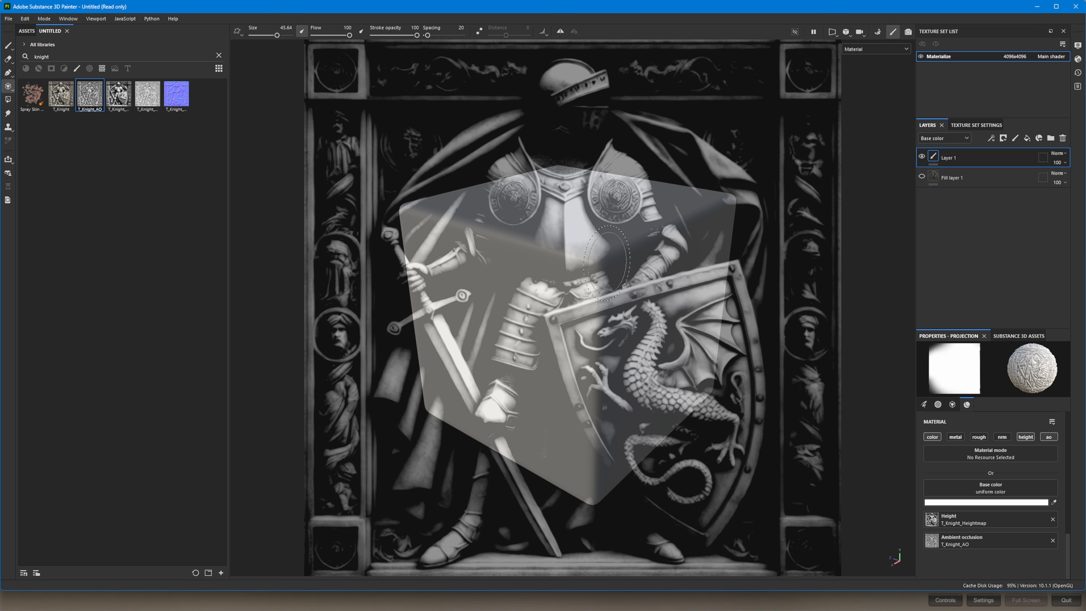
left_click_drag(578, 260, 592, 258, "alt")
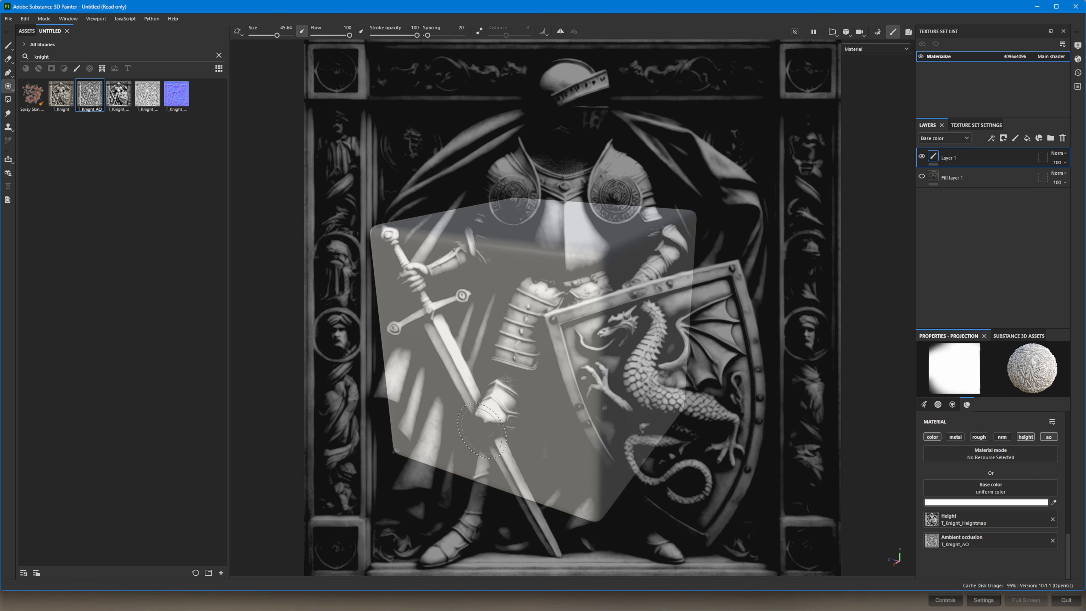
mouse_move(512, 306)
left_mouse_down("alt")
mouse_move(560, 291)
mouse_move(498, 286)
mouse_move(506, 304)
left_mouse_up("alt")
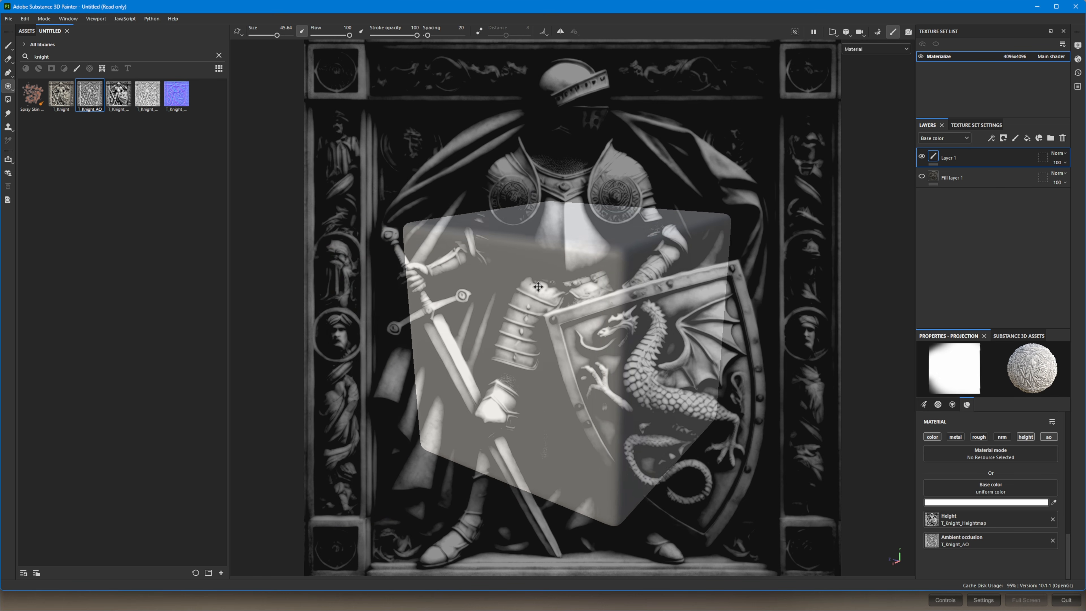
middle_click_drag(585, 384, 622, 364, "alt")
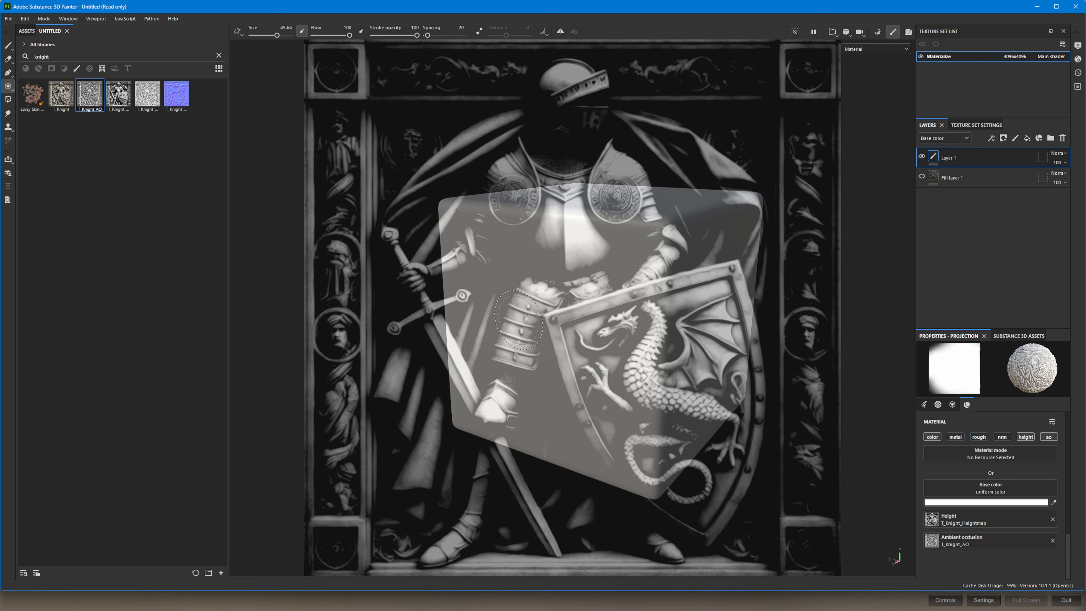
key("alt")
mouse_move(492, 329)
left_mouse_down("alt")
mouse_move(508, 342)
mouse_move(538, 338)
mouse_move(526, 347)
mouse_move(506, 330)
mouse_move(550, 256)
mouse_move(619, 201)
left_mouse_up("alt")
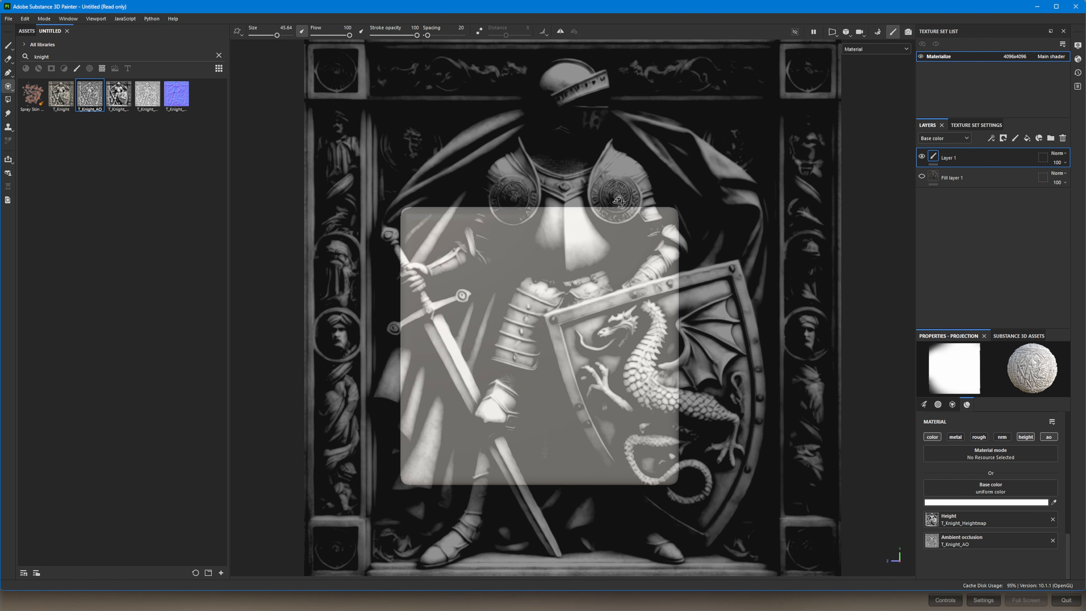
- Center the cube face under the projected knight image and enlarge it until the face fills the image's frame
middle_click_drag(581, 299, 645, 246, "alt")
mouse_move(580, 238)
middle_mouse_down("alt")
mouse_move(543, 281)
mouse_move(556, 244)
mouse_move(558, 261)
middle_mouse_up("alt")
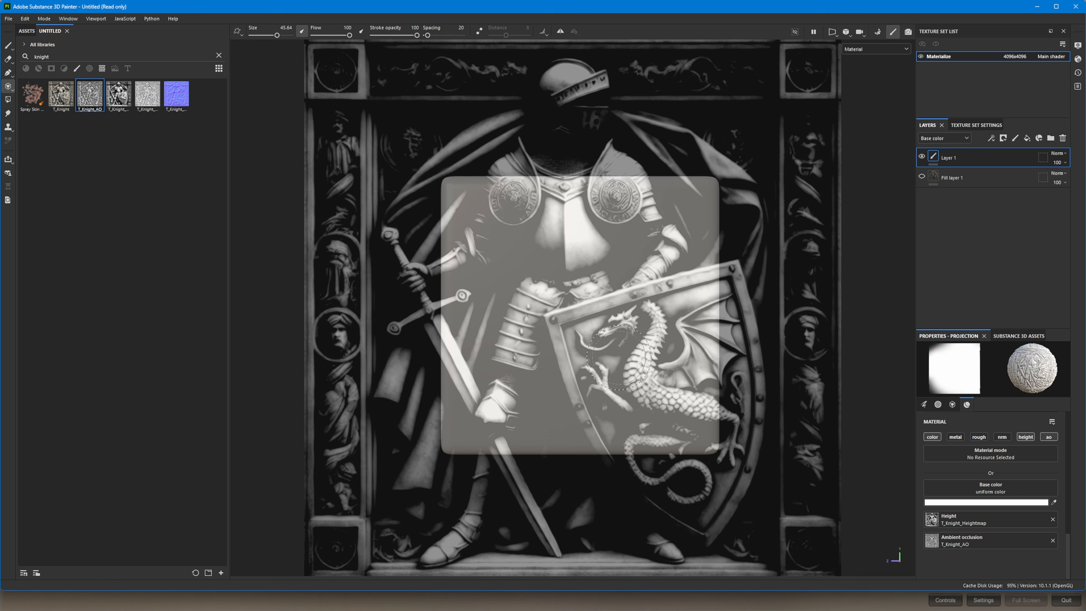
scroll(612, 354, "up", 5)
scroll(598, 356, "down", 2)
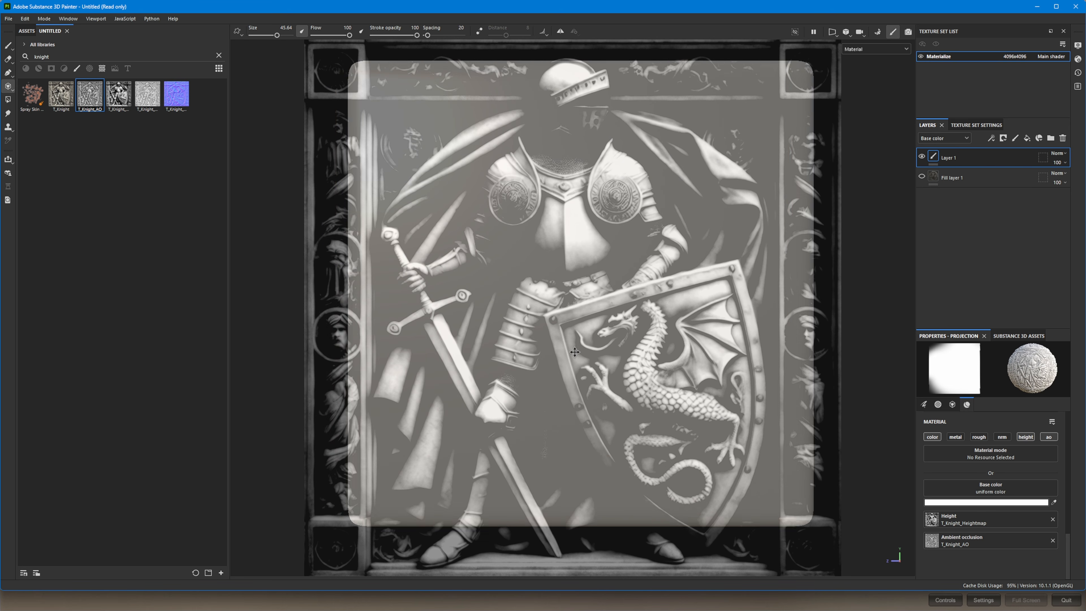
scroll(586, 358, "up", 1)
mouse_move(574, 353)
middle_mouse_down("alt")
mouse_move(568, 380)
mouse_move(550, 379)
mouse_move(549, 362)
middle_mouse_up("alt")
scroll(553, 376, "down", 1)
scroll(553, 376, "up", 1)
scroll(553, 377, "down", 1)
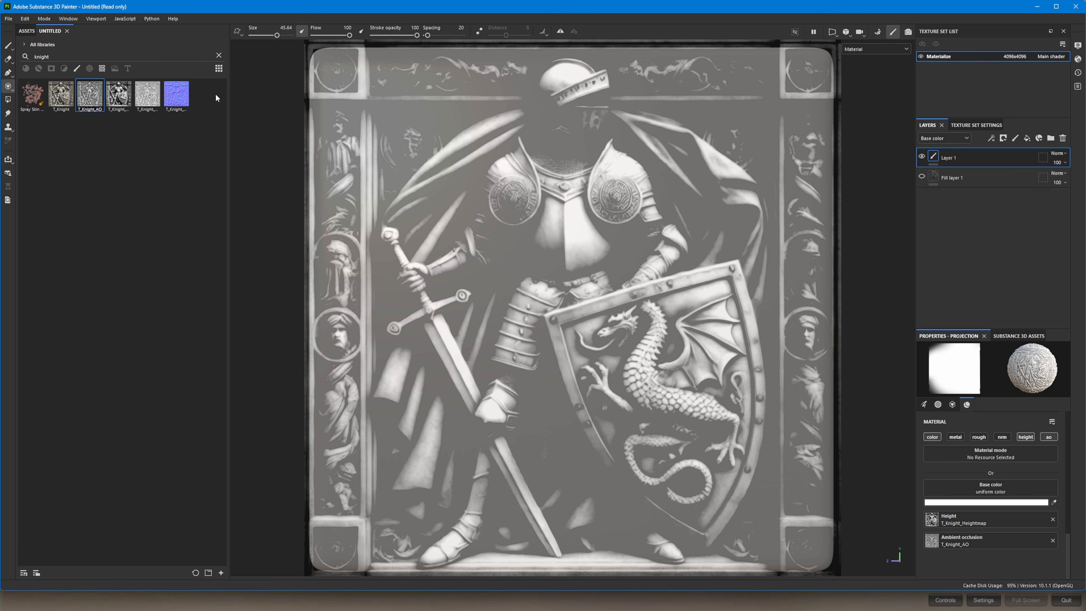
- Switch to the Paint tool and back to the Projection tool
left_click(9, 86)
left_click(9, 86)
left_click(8, 45)
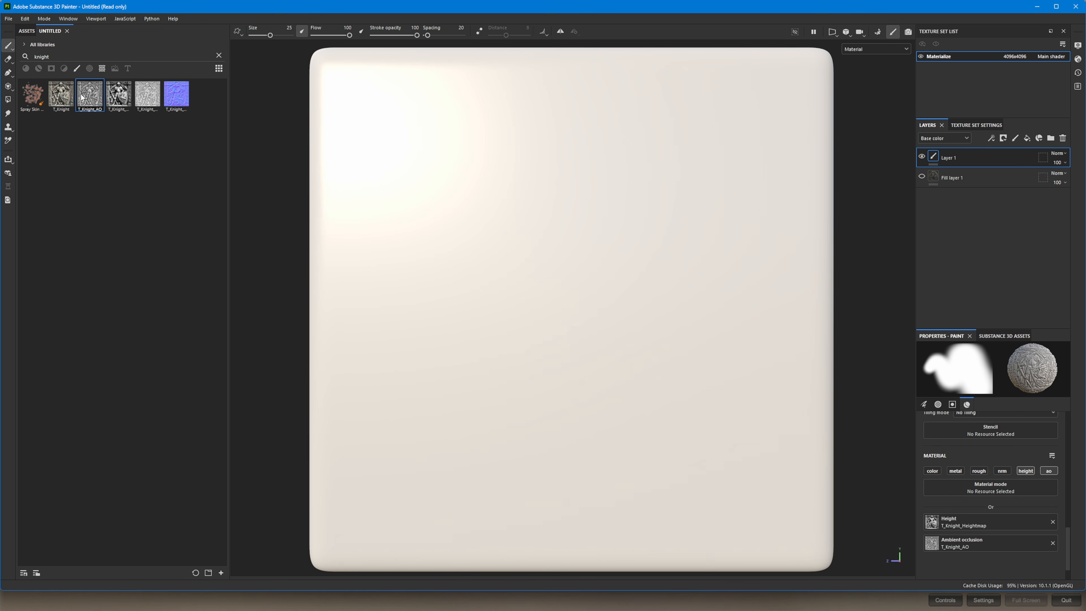
left_click(9, 87)
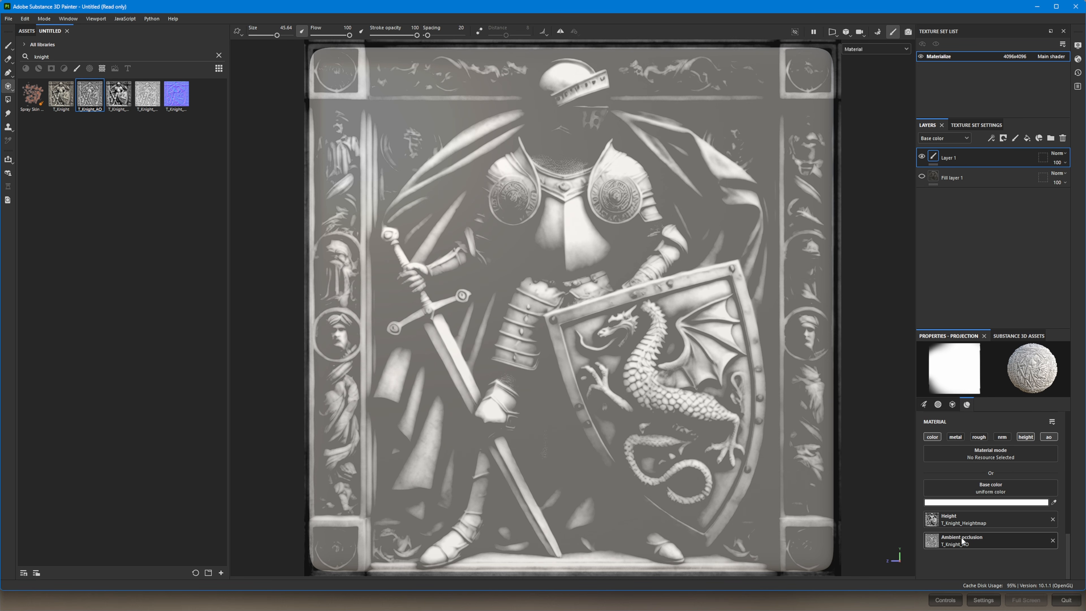
- Clear the projection's height and ambient occlusion maps, then reassign T_Knight_AO to ambient occlusion and T_Knight_Heightmap to height
left_click(1052, 519)
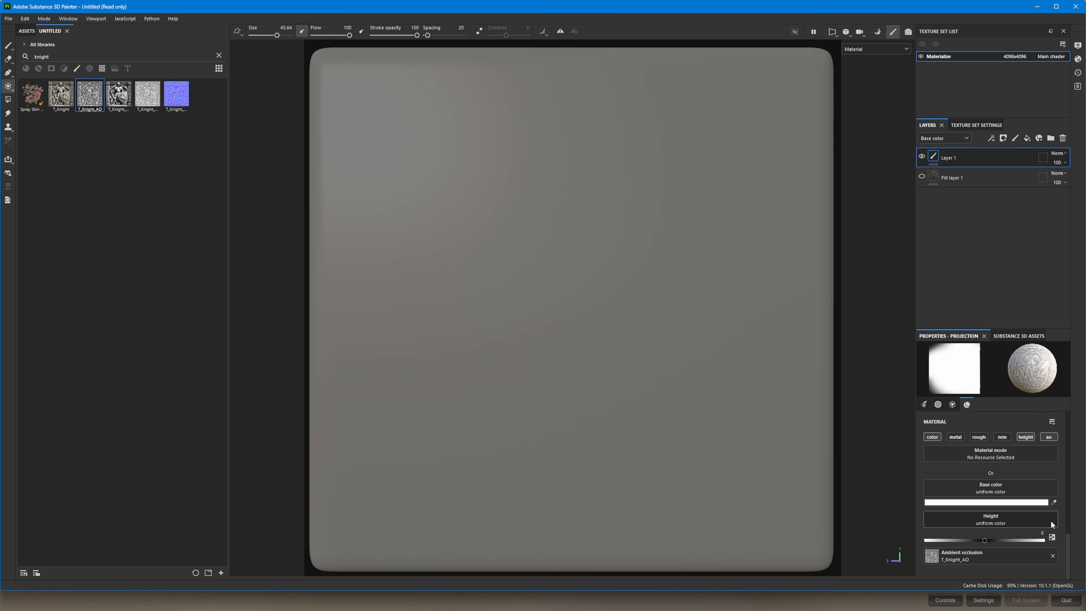
left_click(1053, 555)
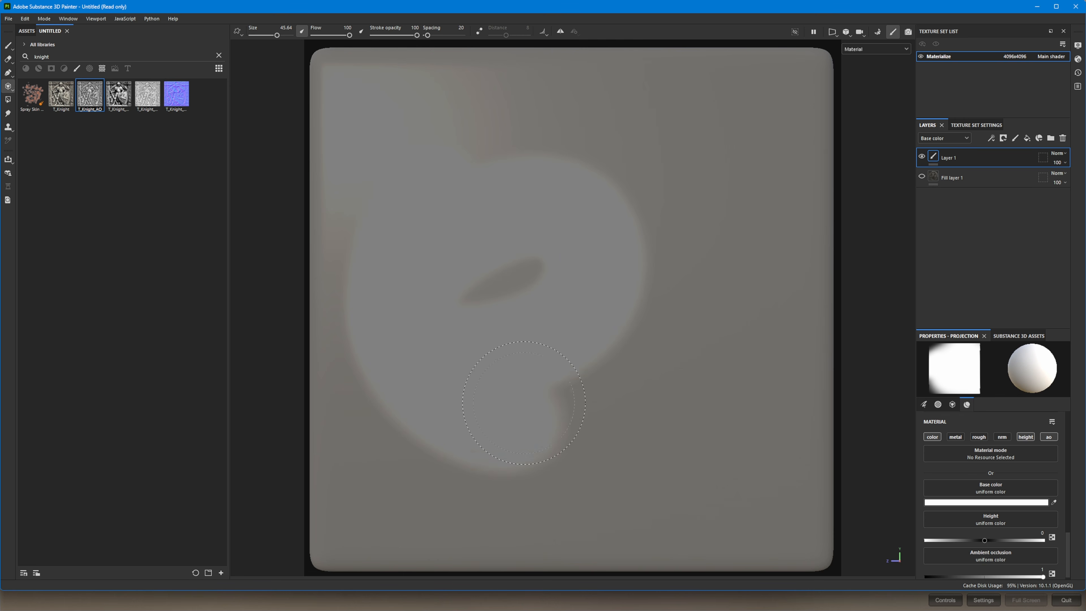
left_click_drag(84, 95, 1028, 556)
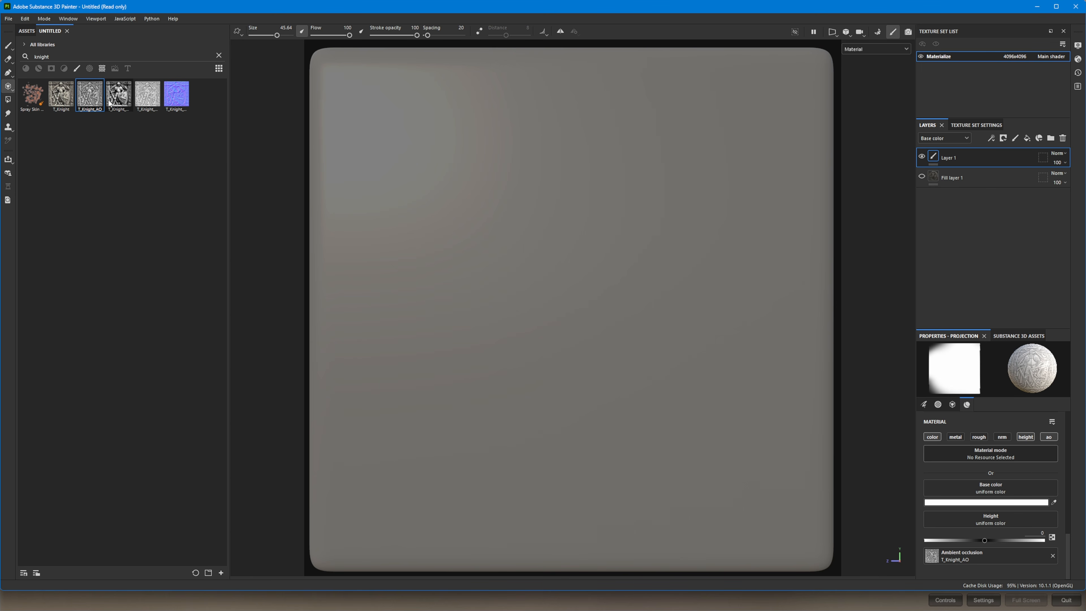
left_click_drag(112, 97, 1002, 522)
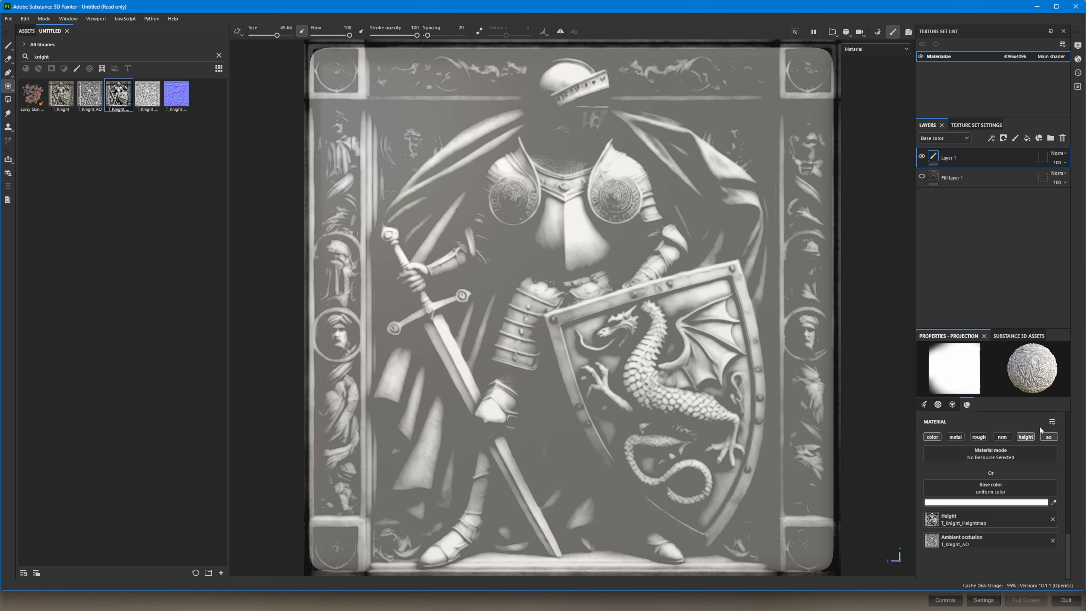
- Turn off the color channel and paint the knight projection over the whole front face of the cube
left_click(932, 436)
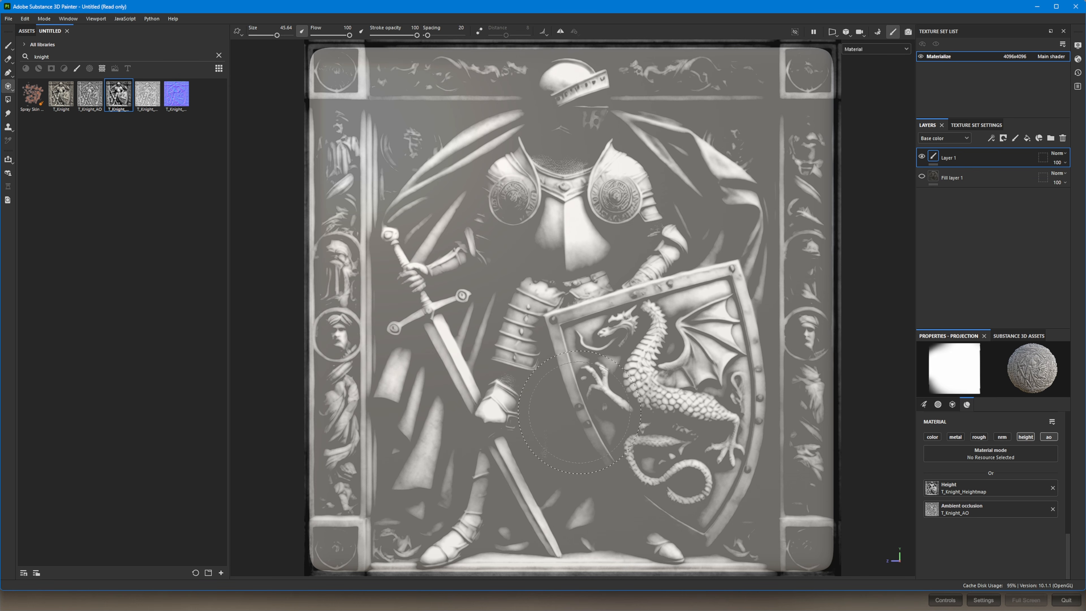
mouse_move(495, 204)
left_mouse_down()
mouse_move(516, 340)
mouse_move(560, 192)
mouse_move(815, 267)
mouse_move(640, 398)
mouse_move(684, 240)
mouse_move(535, 436)
mouse_move(415, 265)
mouse_move(392, 433)
mouse_move(333, 231)
mouse_move(505, 522)
mouse_move(766, 428)
mouse_move(604, 523)
mouse_move(791, 398)
mouse_move(718, 85)
mouse_move(795, 111)
mouse_move(391, 92)
mouse_move(693, 72)
mouse_move(548, 94)
mouse_move(474, 69)
mouse_move(333, 351)
mouse_move(795, 509)
mouse_move(804, 57)
mouse_move(534, 52)
mouse_move(593, 201)
left_mouse_up()
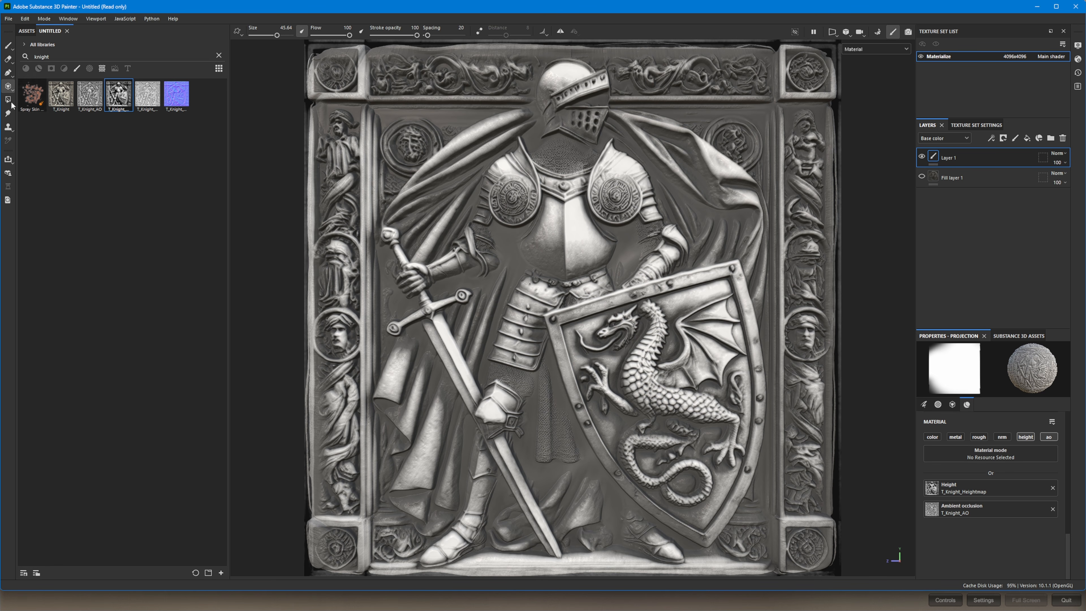
- Switch to the Eraser, undo a small test stroke on the knight's chest and enlarge the brush to 45.64
left_click(7, 59)
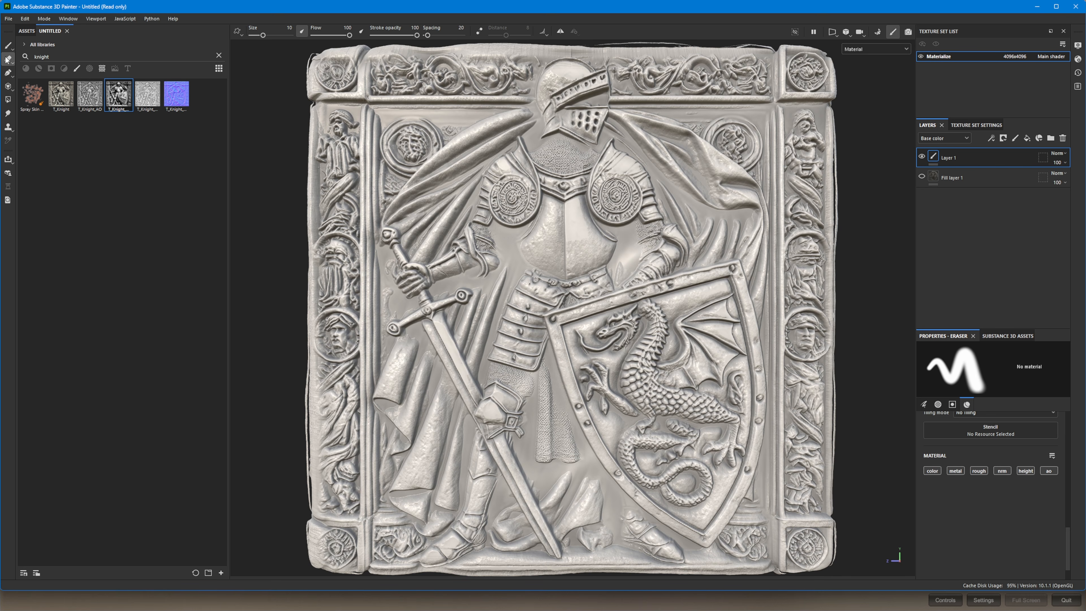
mouse_move(592, 233)
left_mouse_down()
mouse_move(575, 253)
mouse_move(556, 201)
mouse_move(592, 189)
mouse_move(564, 211)
left_mouse_up()
key("ctrl+z")
right_click_drag(597, 218, 654, 217, "ctrl")
- Try erasing parts of the knight's torso, shield and sword arm, undoing each stroke
mouse_move(592, 216)
left_mouse_down()
mouse_move(624, 214)
mouse_move(569, 201)
mouse_move(526, 282)
left_mouse_up()
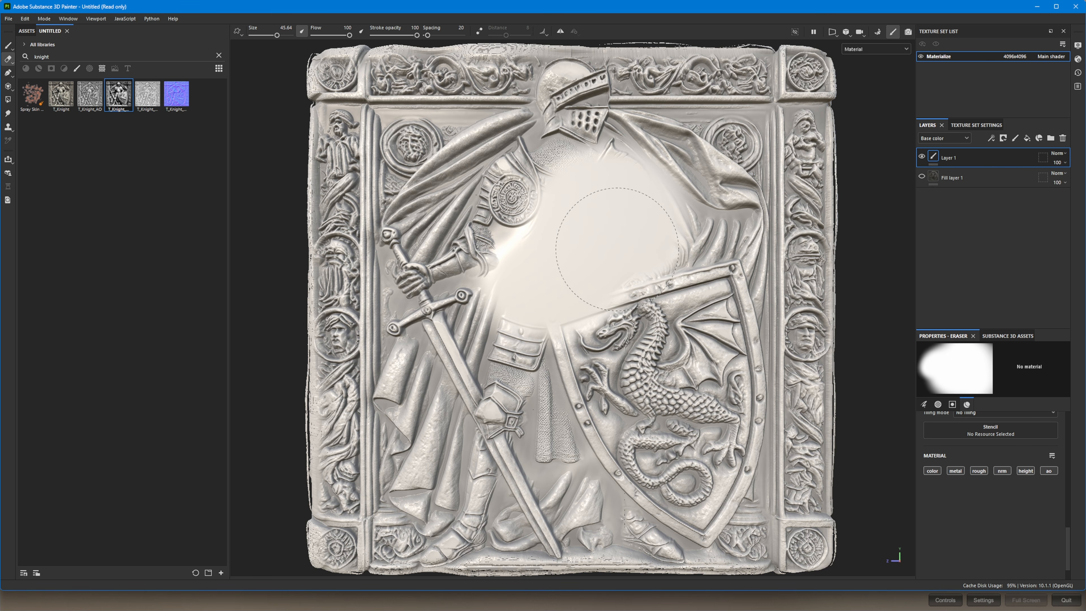
key("ctrl+z")
mouse_move(565, 399)
left_mouse_down()
mouse_move(565, 442)
mouse_move(692, 484)
mouse_move(583, 384)
left_mouse_up()
key("ctrl+z")
mouse_move(453, 342)
left_mouse_down()
mouse_move(436, 363)
mouse_move(432, 312)
left_mouse_up()
key("ctrl+z")
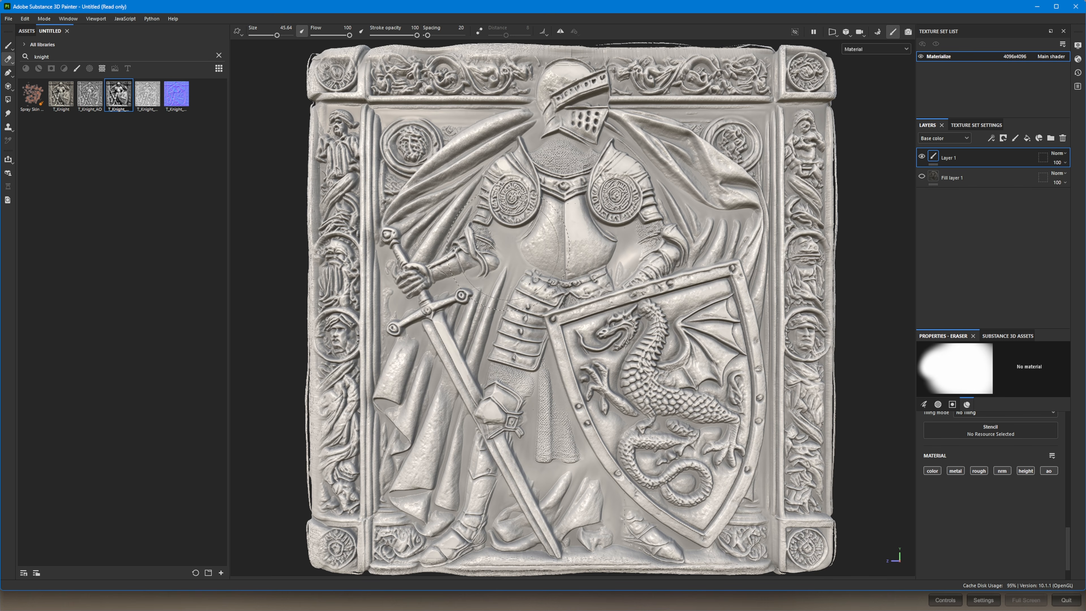
- Erase the relief from the cape over the sword-side shoulder down to the waist, and inspect the neighbouring faces
mouse_move(376, 179)
left_mouse_down()
mouse_move(462, 223)
mouse_move(458, 299)
mouse_move(495, 304)
mouse_move(474, 334)
mouse_move(528, 374)
left_mouse_up()
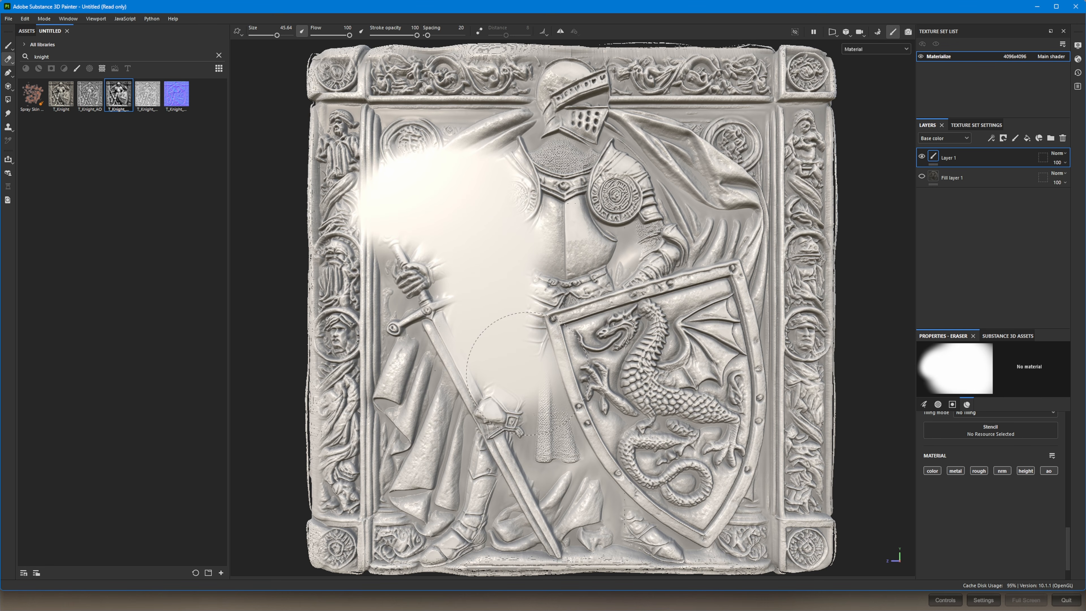
left_click_drag(504, 240, 469, 302, "alt")
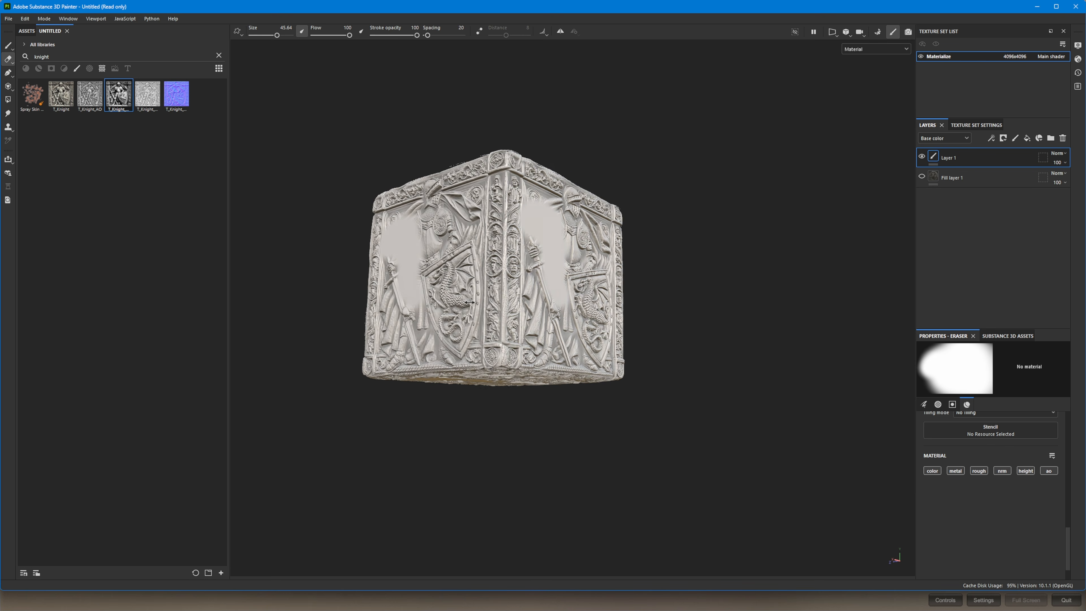
middle_click_drag(403, 252, 464, 320, "alt")
right_click_drag(464, 320, 537, 264, "alt")
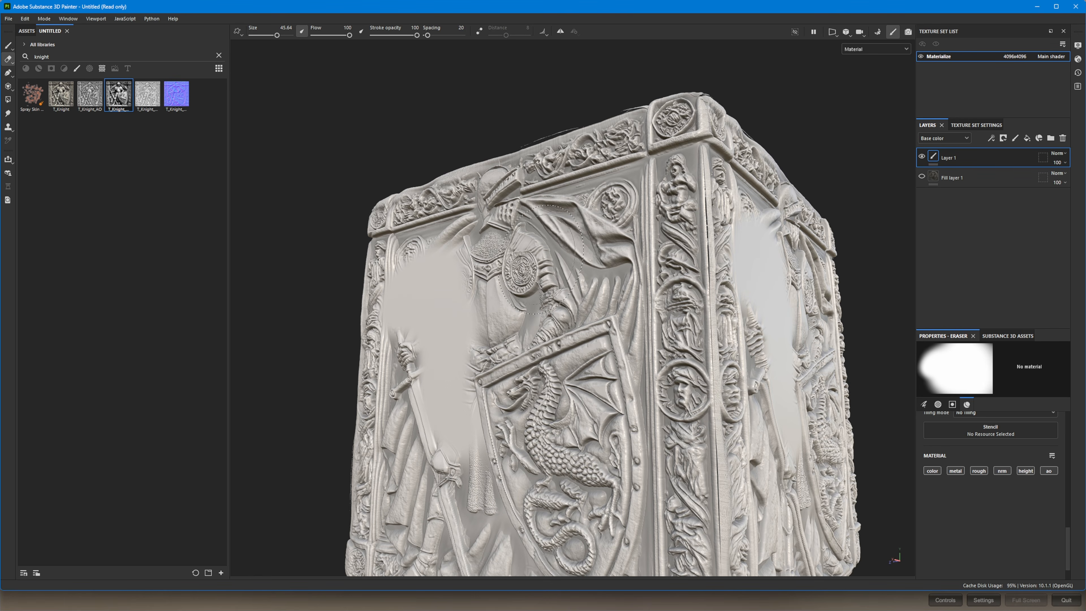
- Erase the relief along the cube's upper edges and corner, and inspect the erased areas around the cube
left_click_drag(545, 259, 542, 280, "alt")
middle_click_drag(542, 280, 533, 331, "alt")
mouse_move(527, 214)
left_mouse_down("alt")
mouse_move(513, 307)
mouse_move(519, 293)
mouse_move(611, 254)
mouse_move(640, 259)
left_mouse_up("alt")
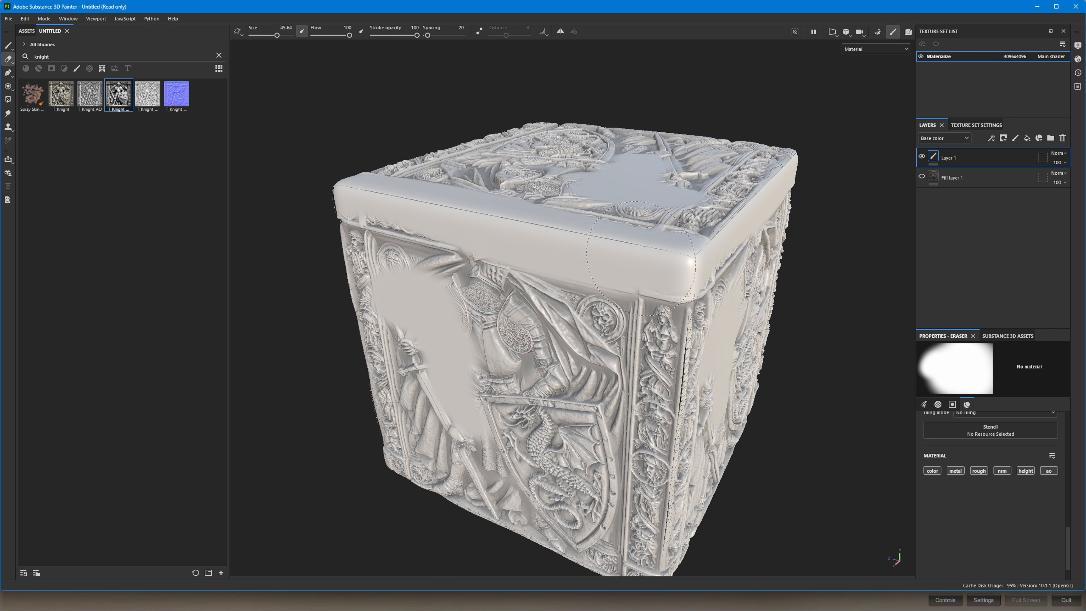
left_click_drag(704, 251, 733, 241)
mouse_move(684, 274)
left_mouse_down("alt")
mouse_move(645, 185)
mouse_move(662, 180)
left_mouse_up("alt")
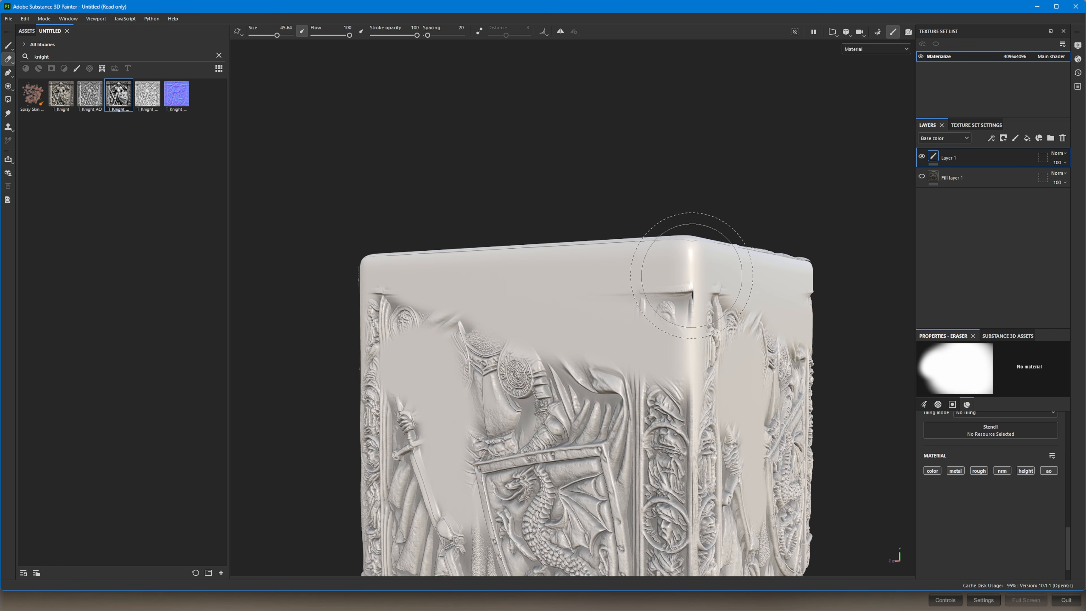
scroll(536, 319, "down", 5)
middle_click_drag(521, 316, 407, 194, "alt")
left_click_drag(397, 306, 442, 276, "alt")
middle_click_drag(442, 277, 518, 313, "alt")
left_click_drag(517, 314, 650, 313, "alt")
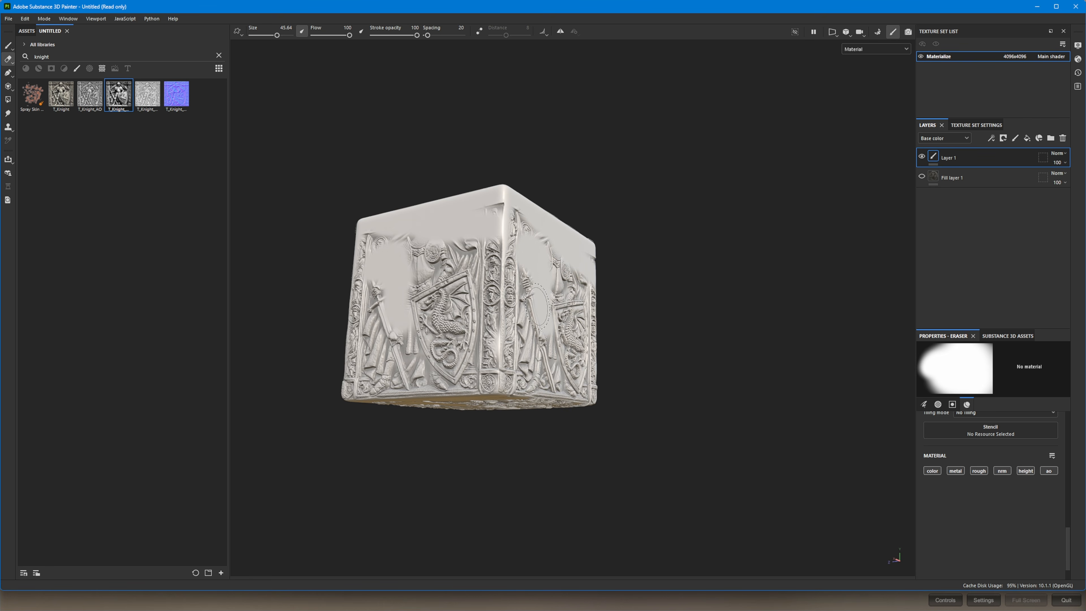